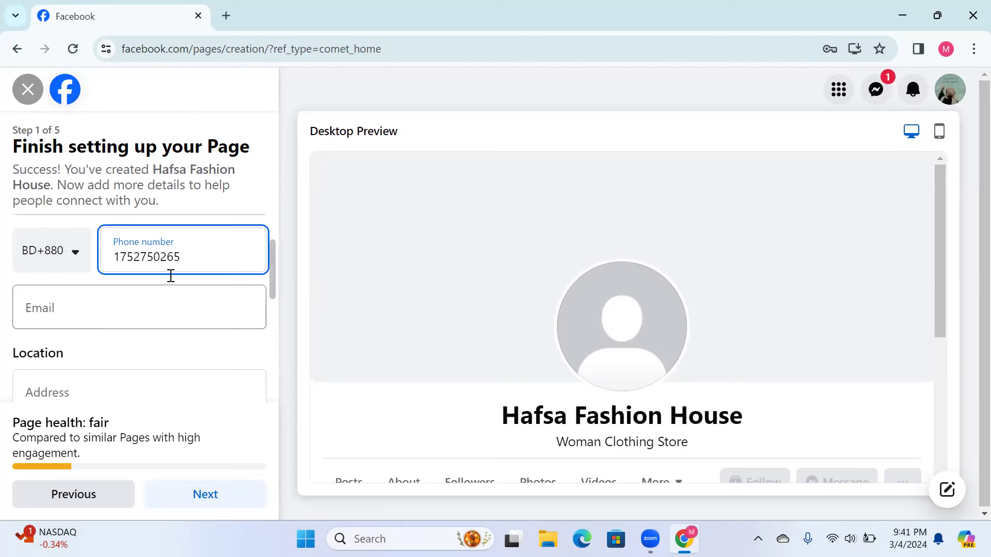
Enter the business contact e-mail address in the page setup's Email field.
left_click(59, 309)
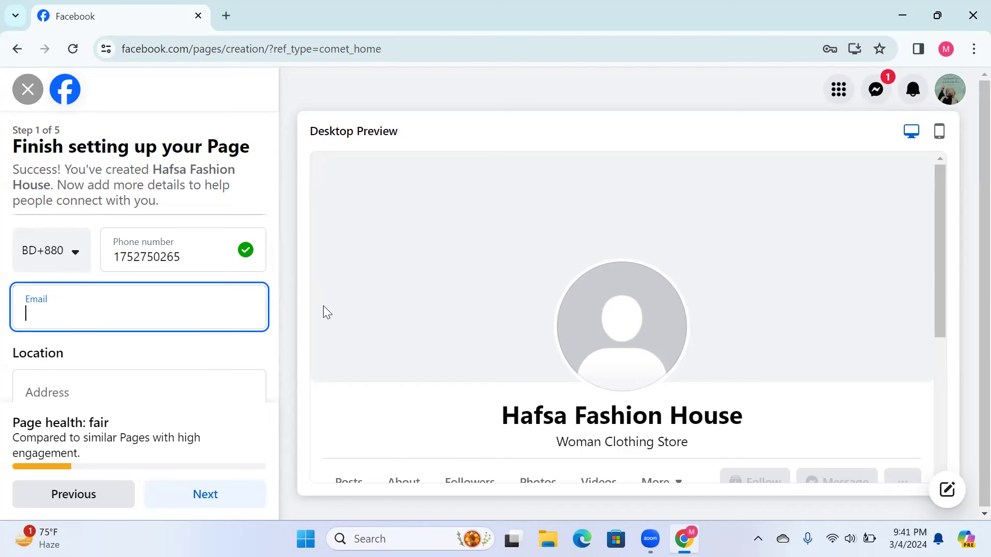
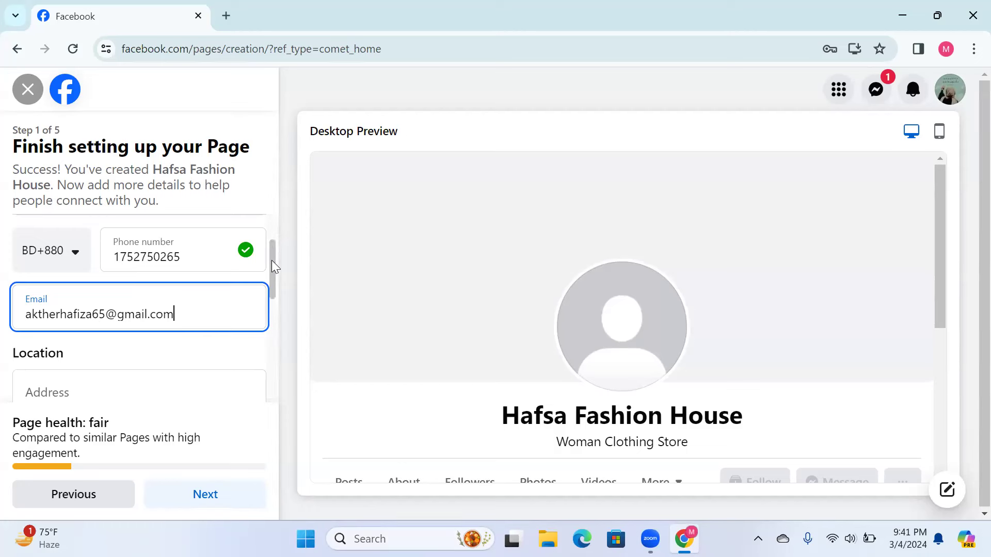
scroll(273, 264, "down", 3)
scroll(273, 266, "down", 3)
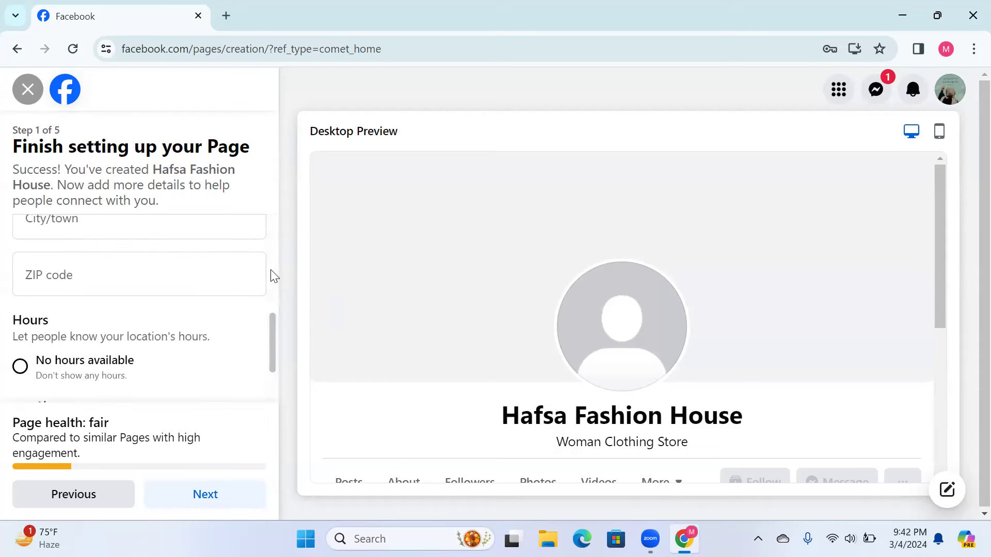
scroll(271, 274, "up", 4)
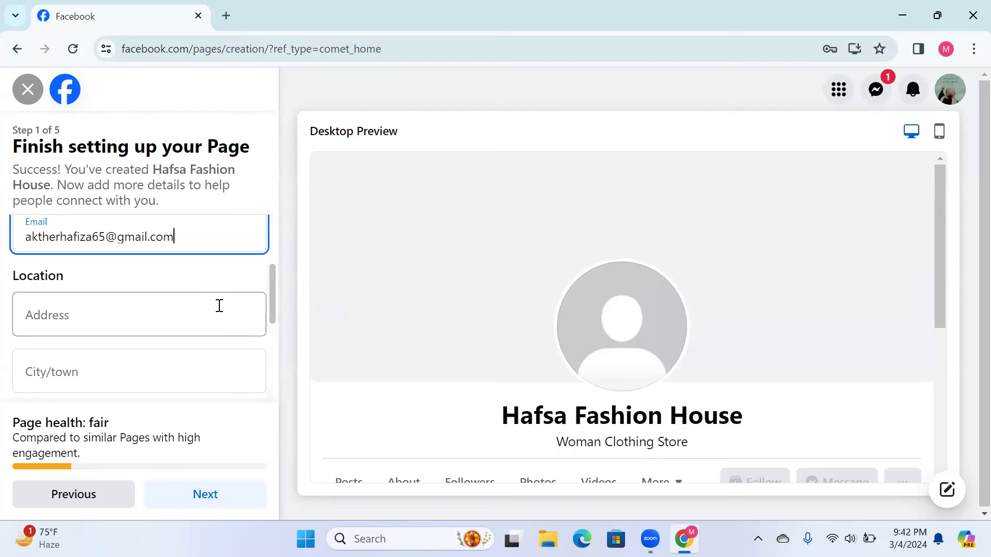
Move past the City/town and ZIP code fields and type a rough draft street address.
key("Tab")
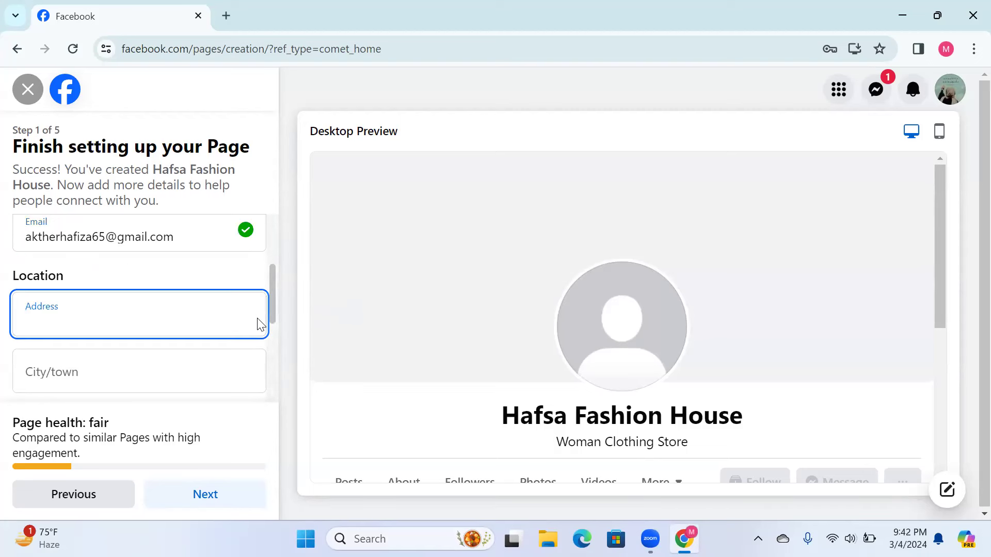
scroll(232, 330, "down", 2)
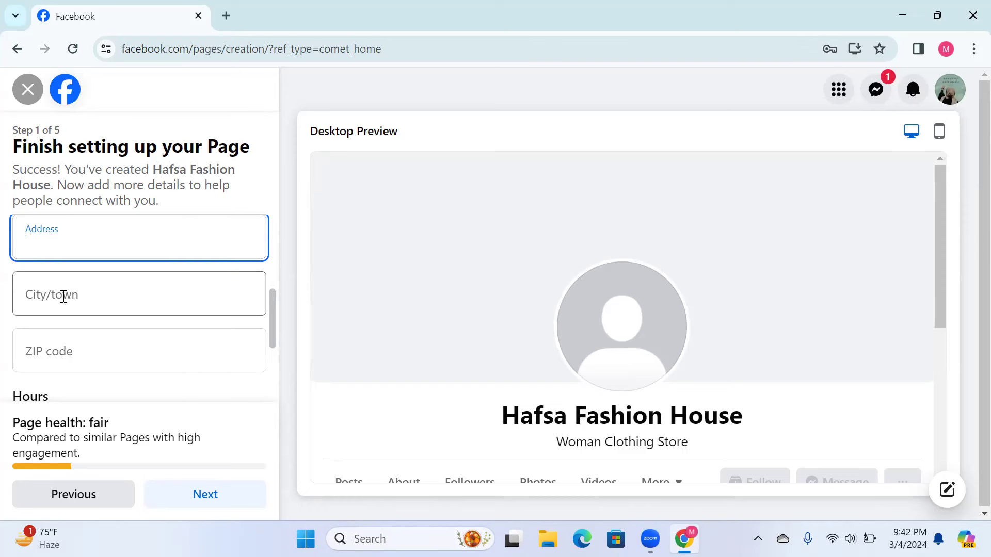
left_click(102, 296)
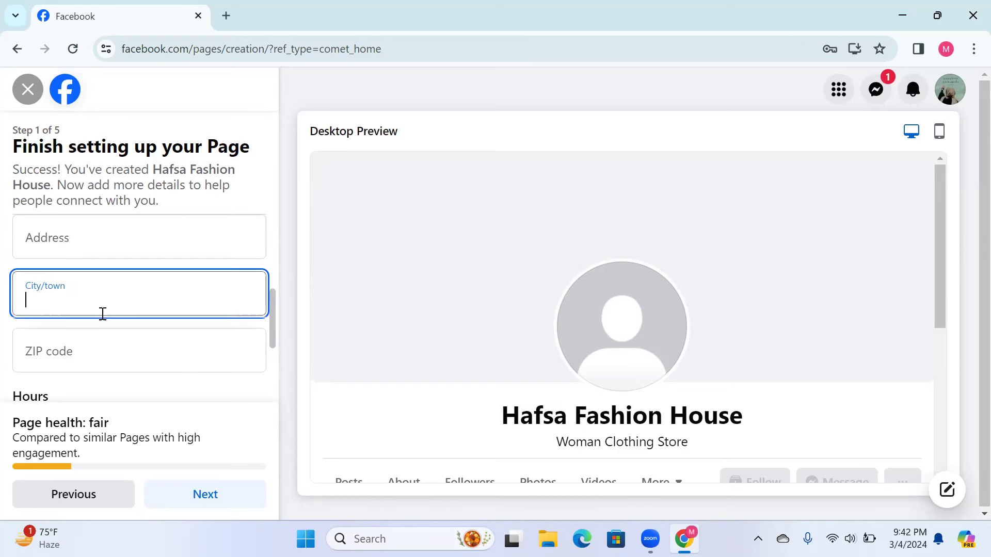
left_click(36, 354)
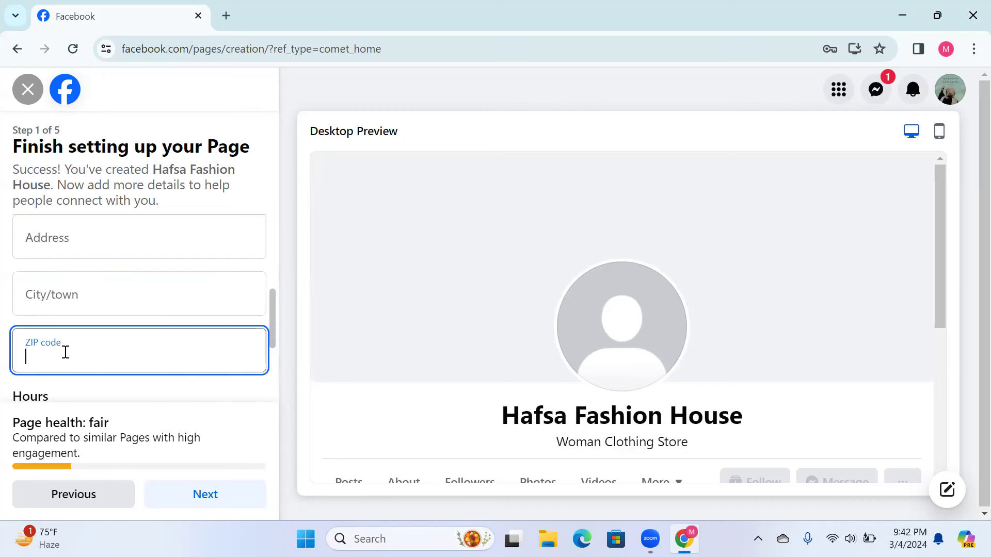
left_click(58, 239)
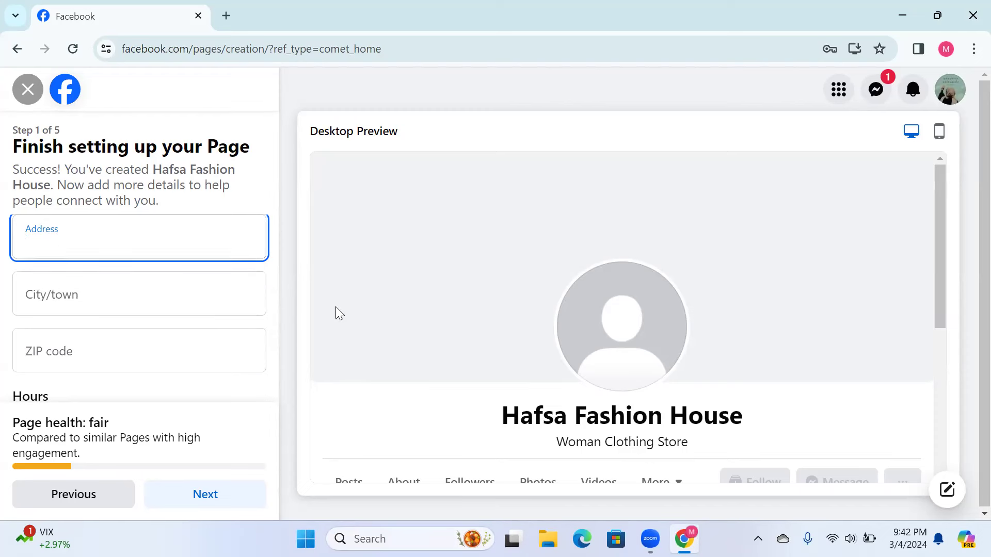
type("mirpur13,dka")
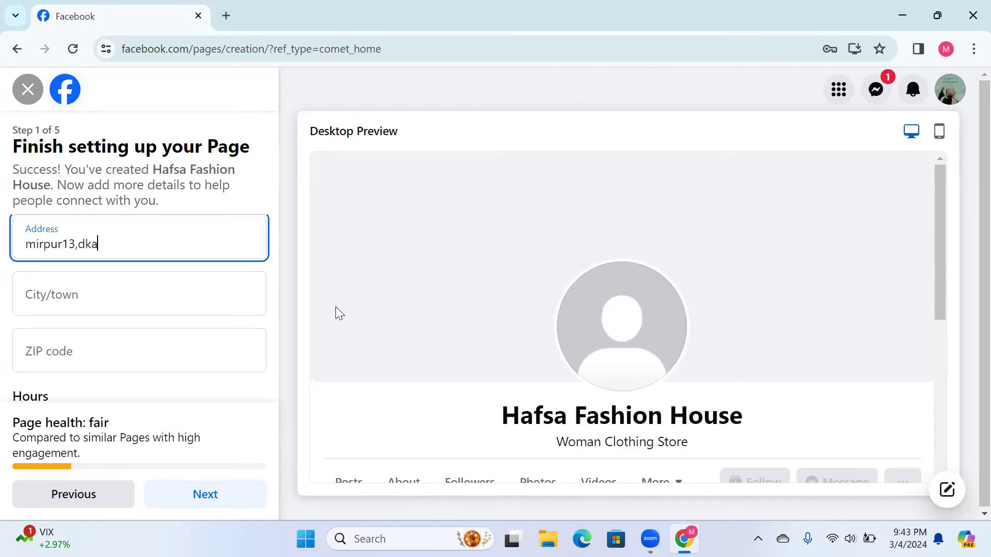
type("ka,ba")
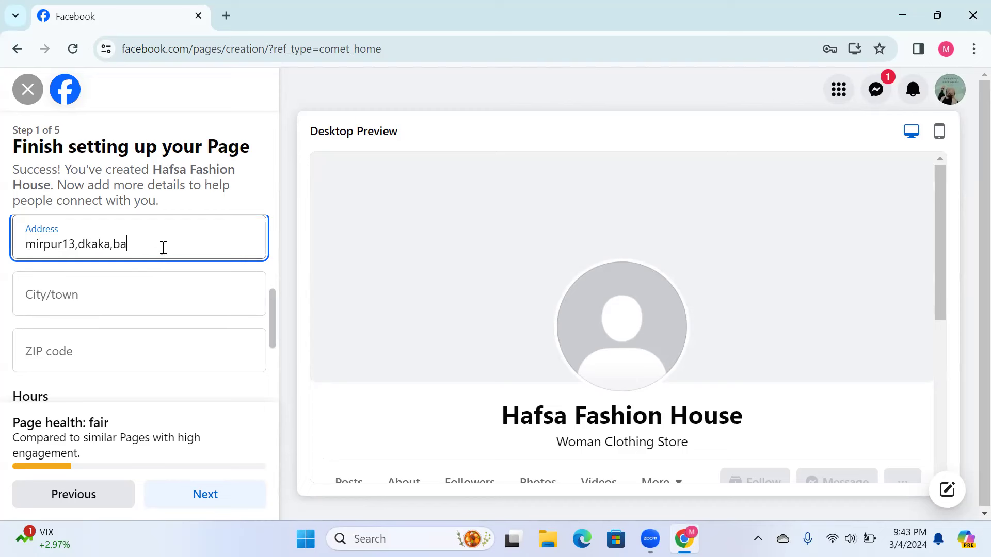
key("ctrl+a")
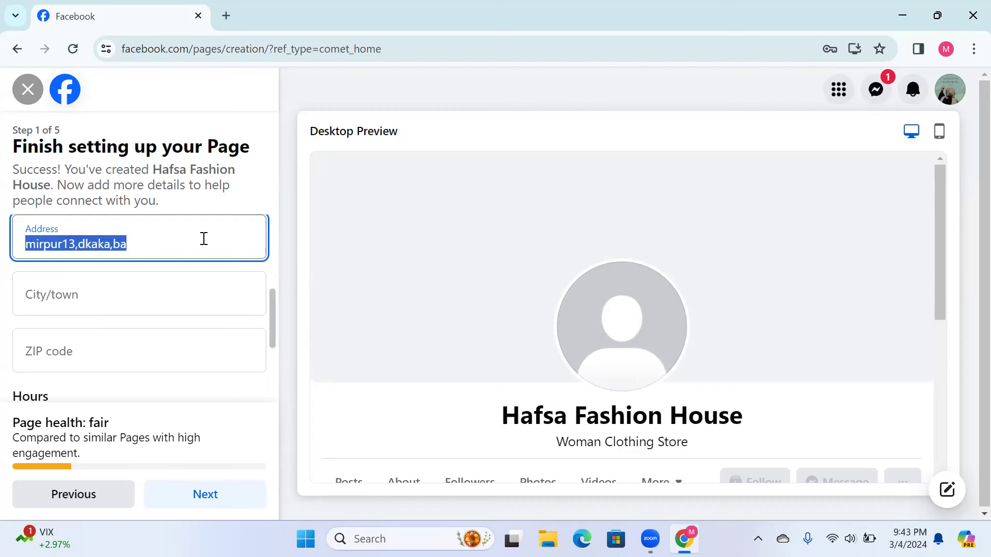
Replace the draft with the full street address, including road number and area.
key("BackSpace")
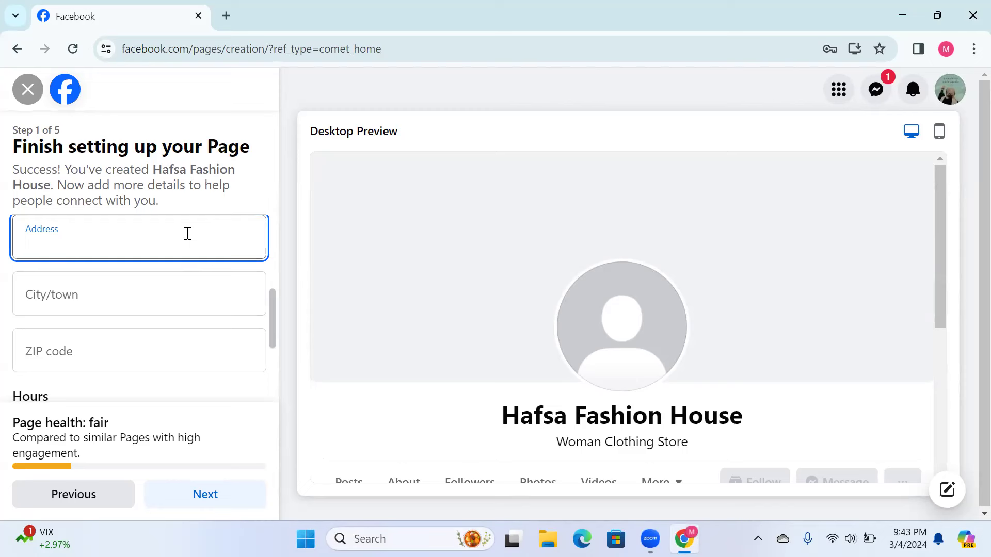
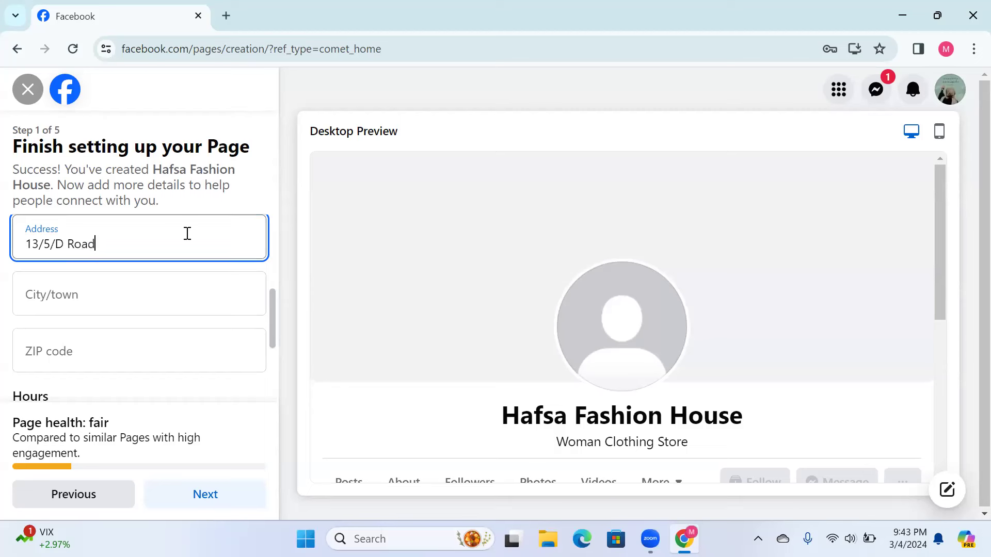
left_click(64, 245)
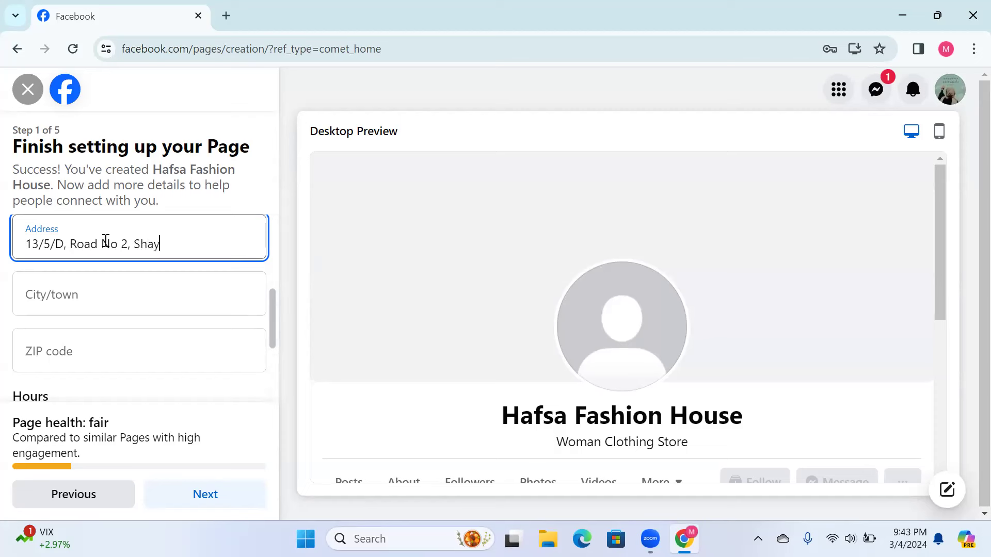
left_click(57, 298)
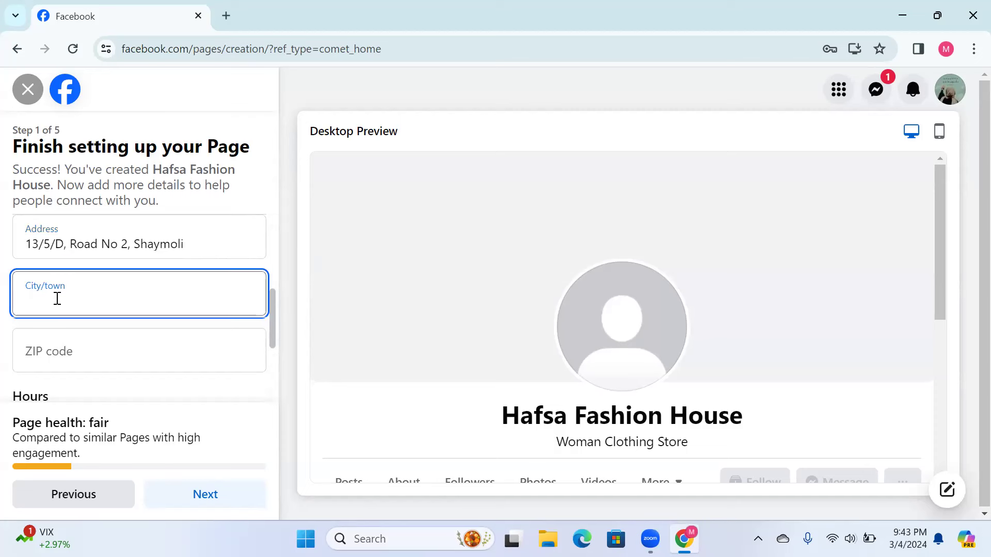
Pick 'Dhaka, Bangladesh' from the city suggestions and enter the ZIP code.
type("Da")
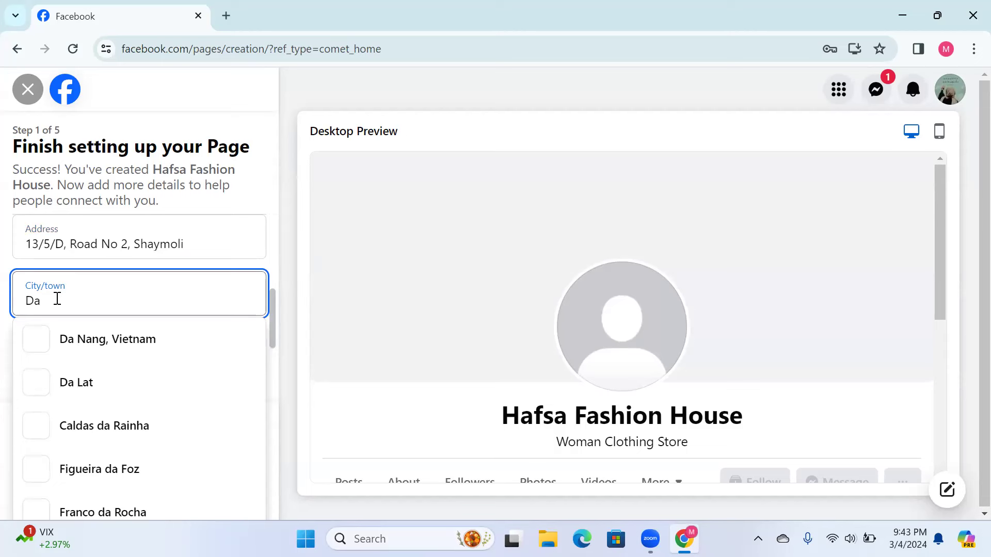
key("BackSpace")
type("ha")
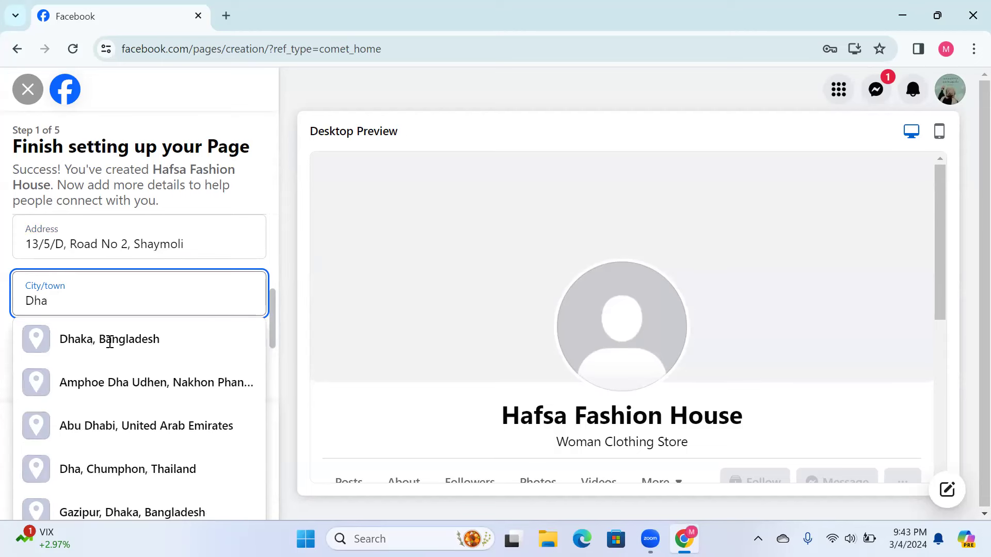
left_click(110, 340)
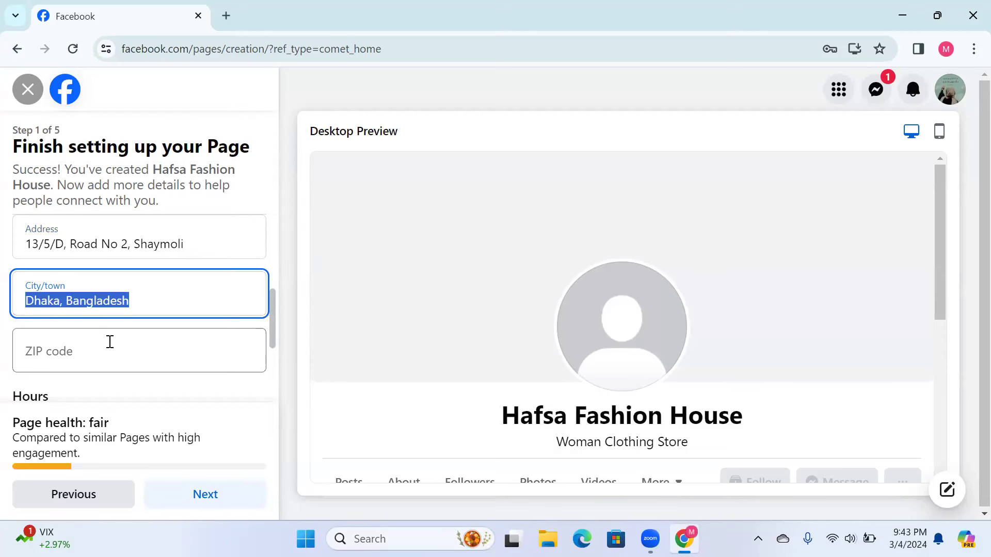
left_click(61, 348)
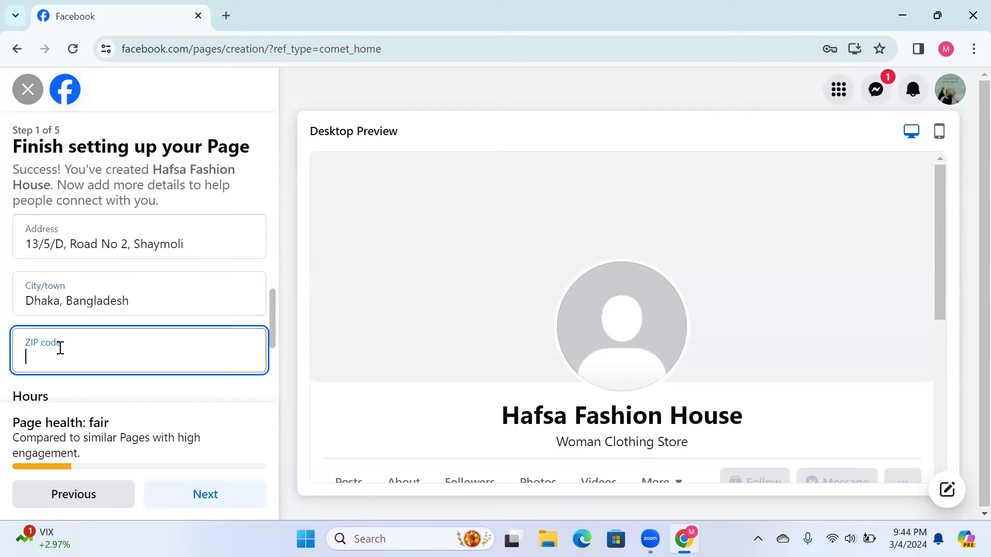
type("1200")
scroll(276, 348, "down", 3)
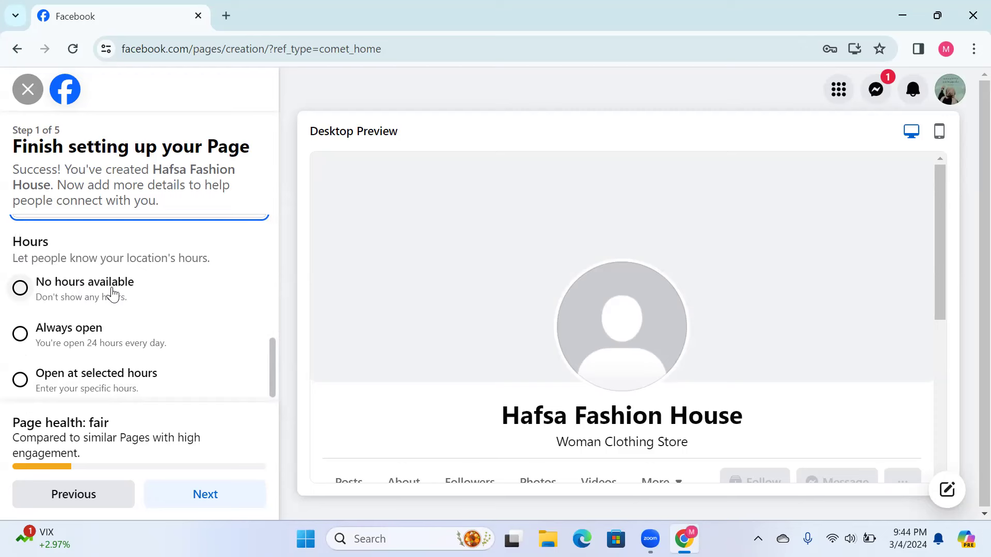
Mark the hours as Always open, then switch to Open at selected hours.
left_click(22, 336)
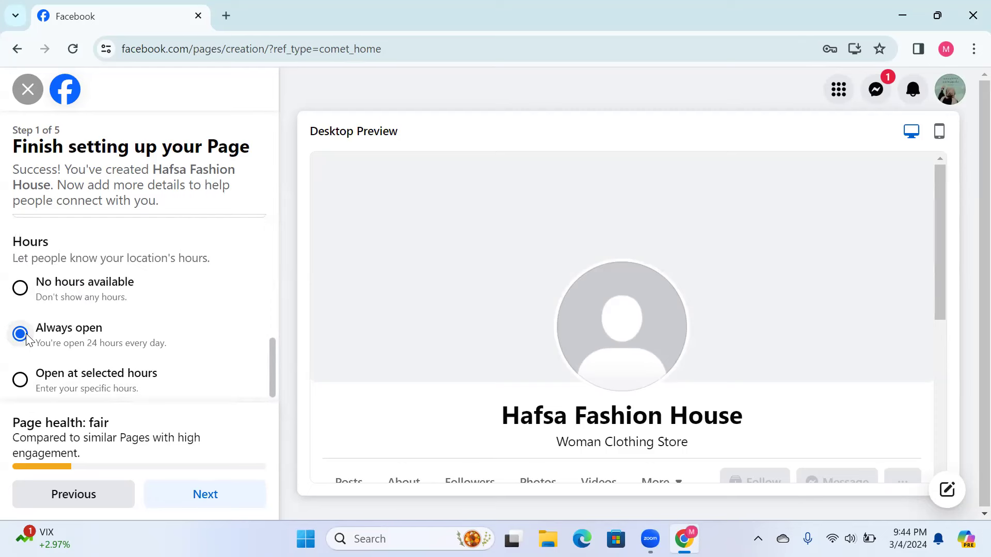
scroll(184, 343, "down", 1)
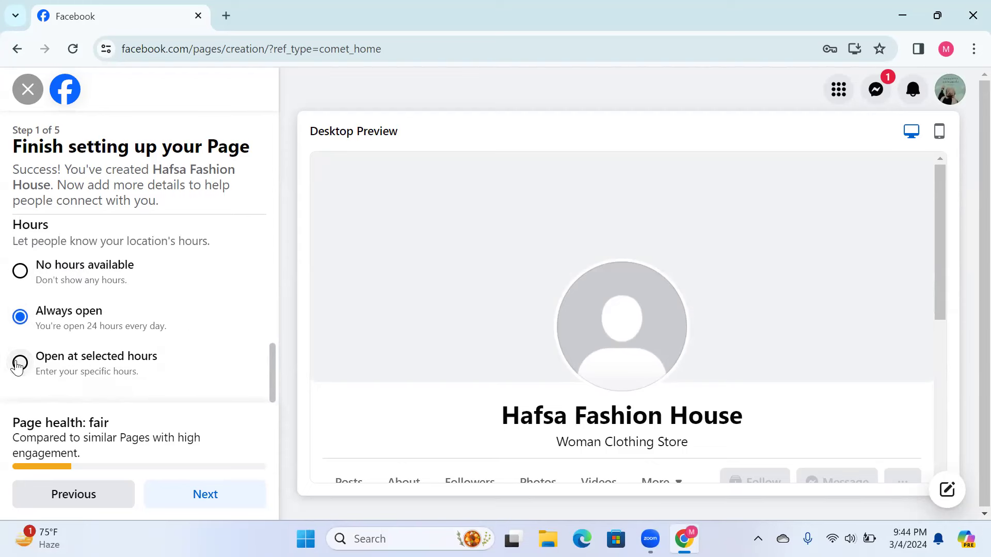
left_click(19, 363)
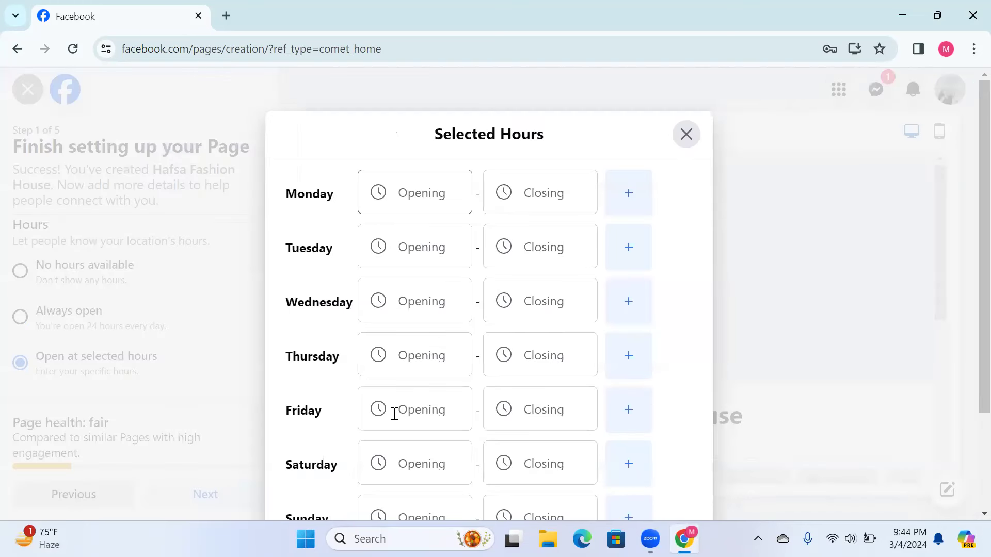
Set Saturday's opening time to 9:00 AM in the Hours dialog.
scroll(432, 433, "down", 1)
scroll(432, 434, "down", 1)
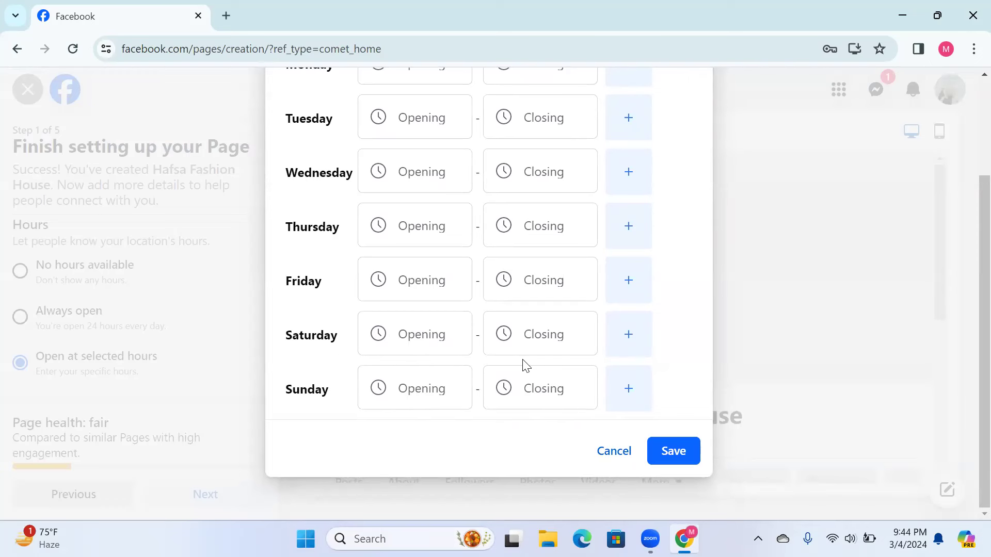
scroll(440, 201, "up", 3)
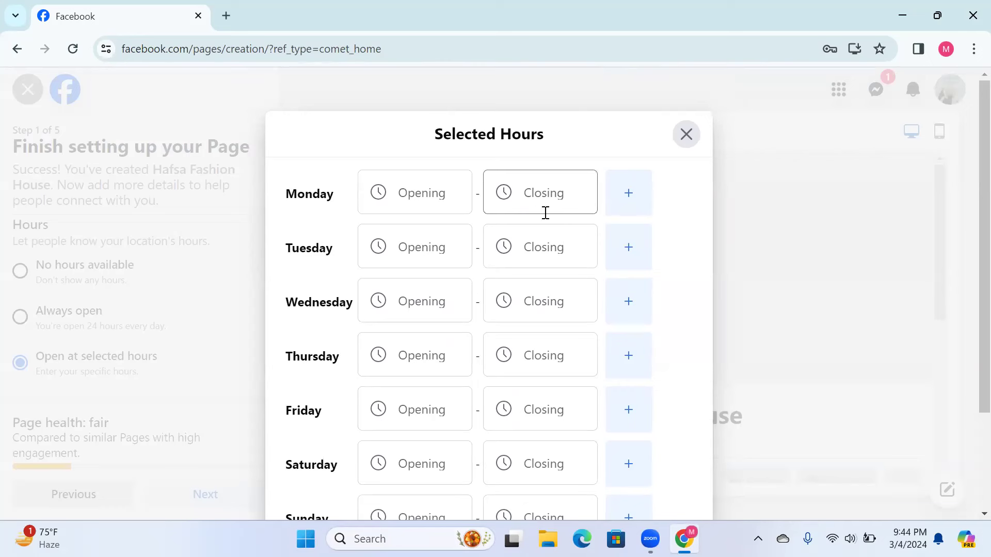
left_click(422, 193)
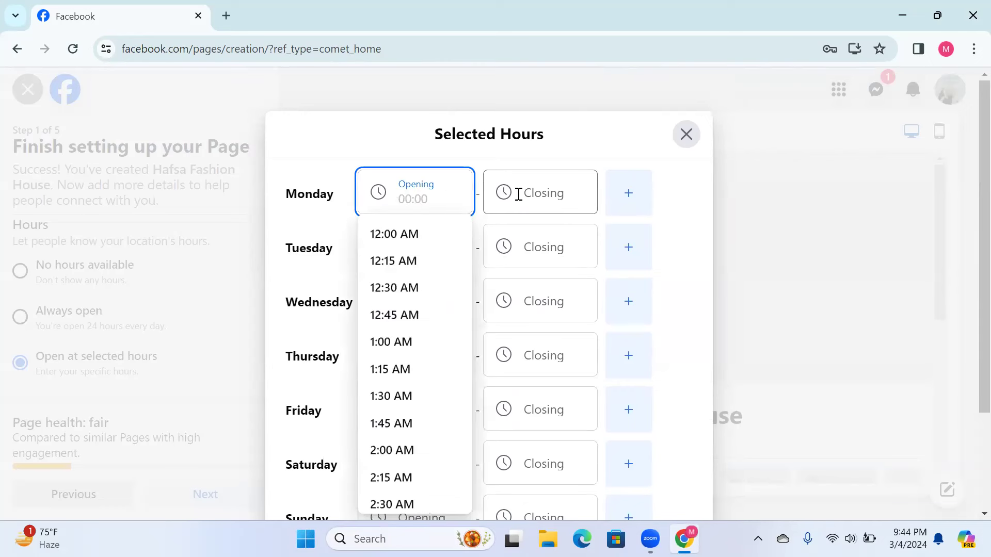
scroll(402, 312, "down", 5)
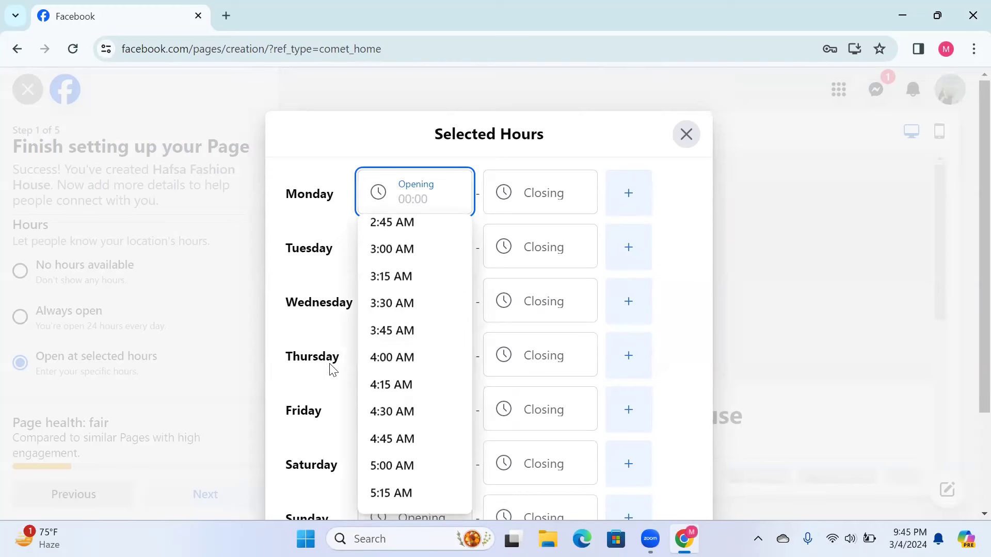
scroll(344, 369, "down", 3)
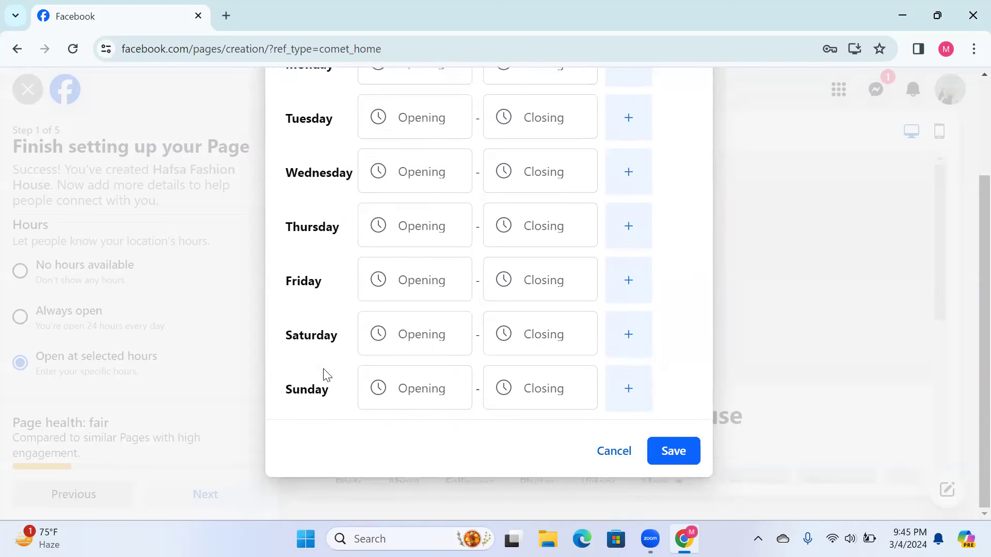
left_click(409, 334)
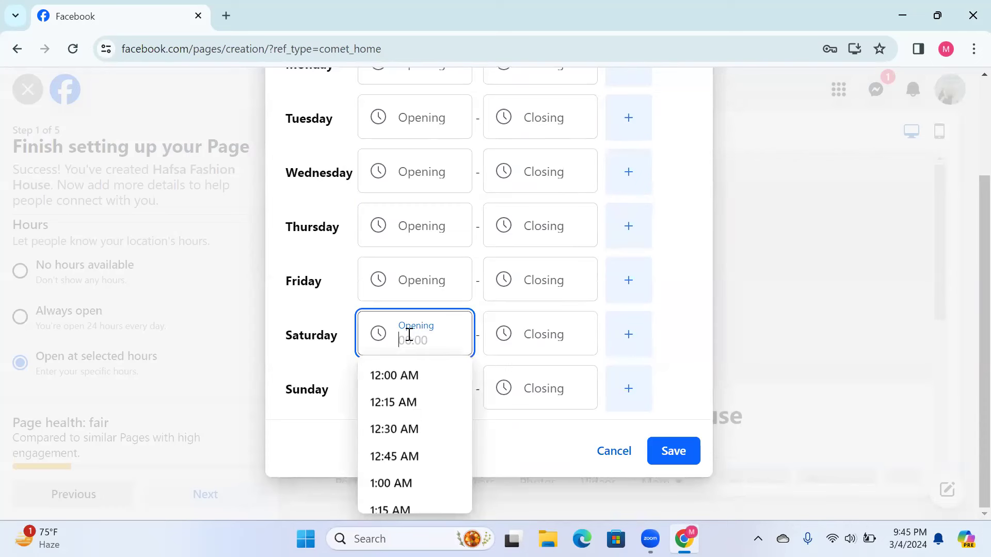
scroll(390, 412, "down", 10)
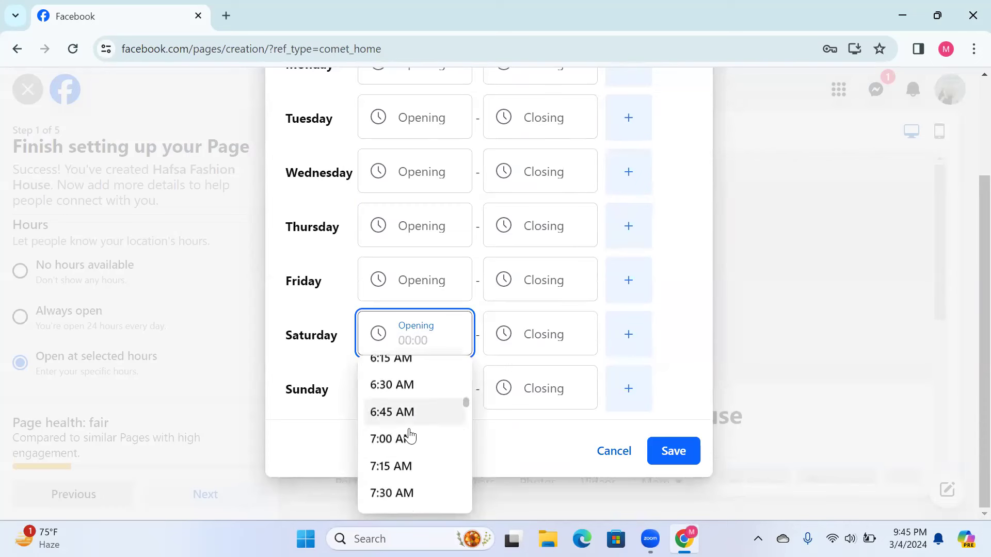
scroll(408, 438, "down", 5)
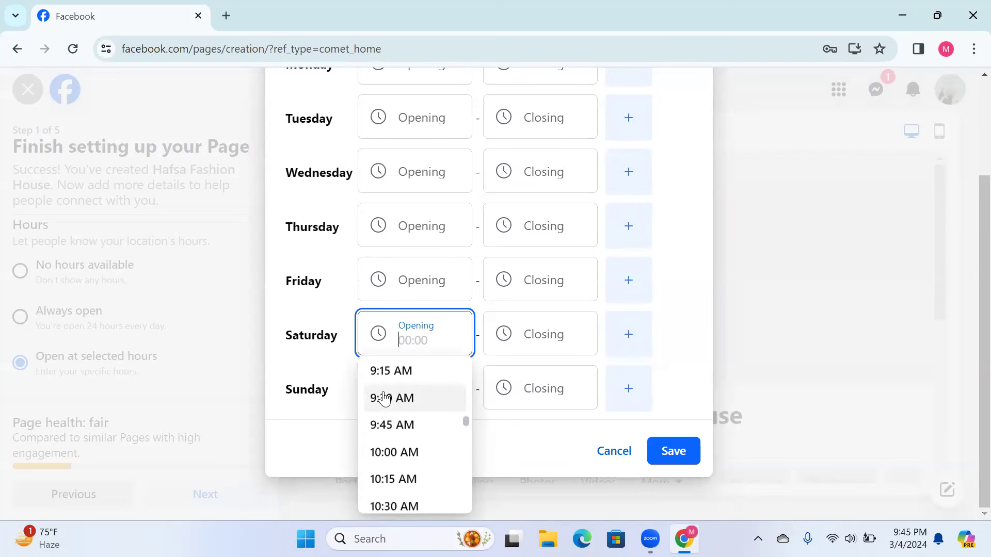
scroll(383, 397, "up", 1)
left_click(401, 419)
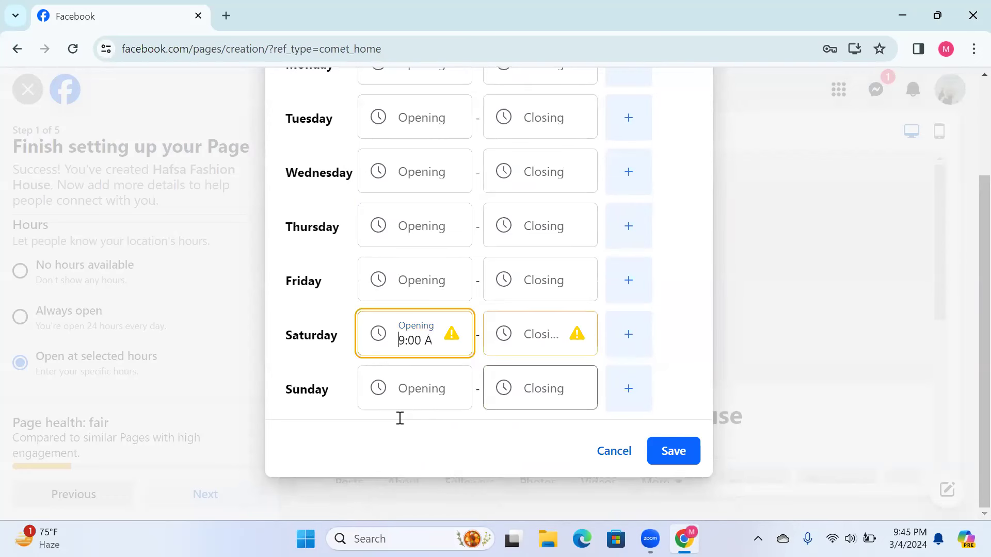
Set Saturday's closing time to 9:00 PM and save the hours.
left_click(532, 338)
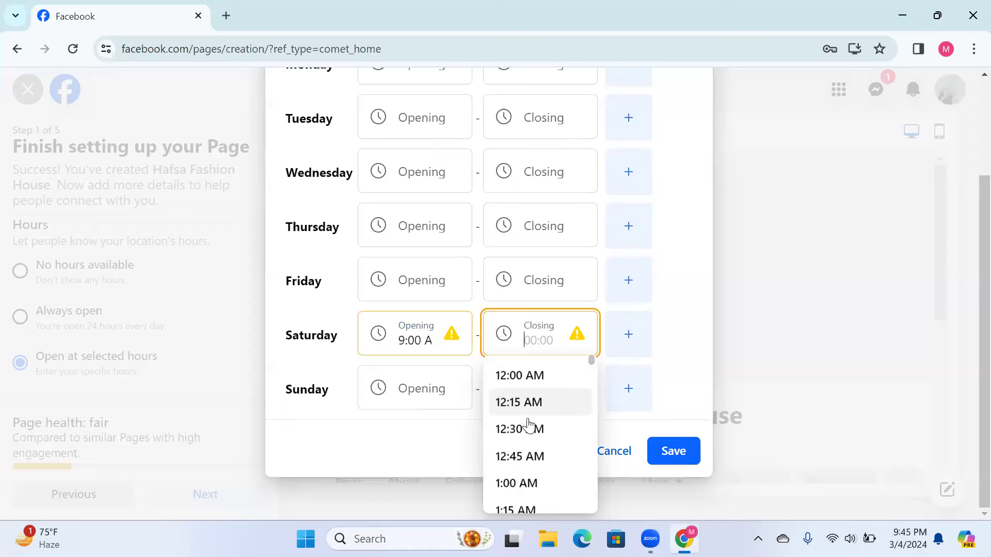
scroll(527, 422, "down", 20)
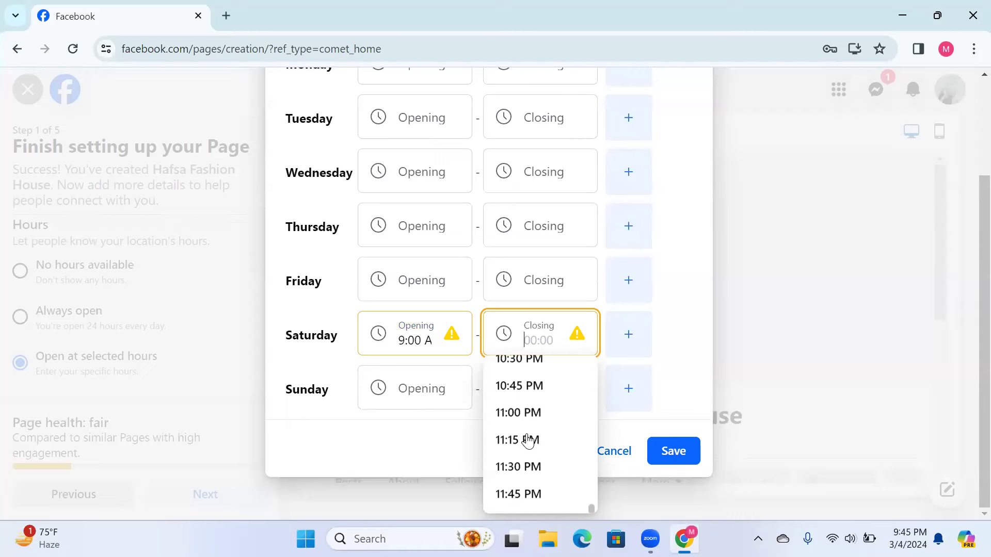
scroll(529, 441, "up", 5)
scroll(530, 442, "up", 2)
scroll(526, 444, "down", 2)
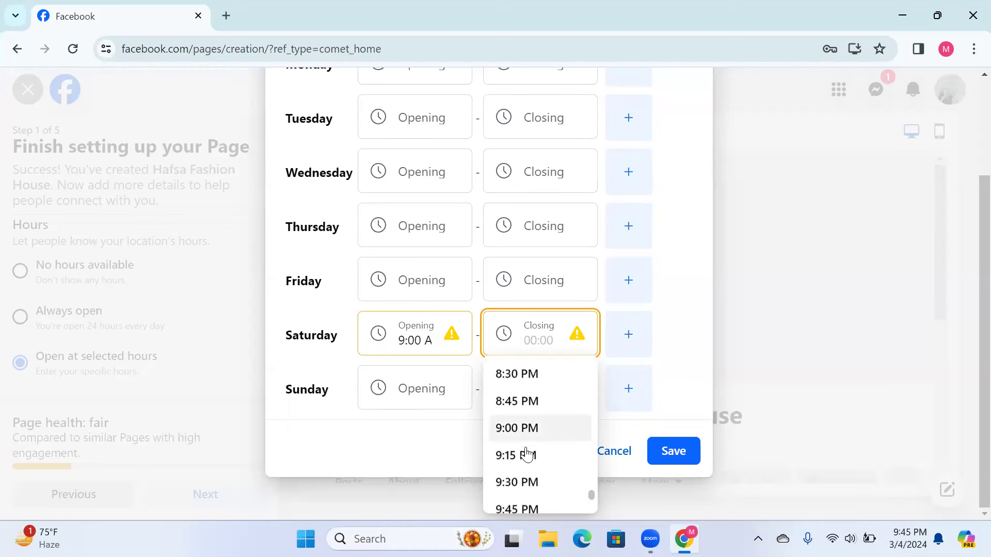
left_click(526, 429)
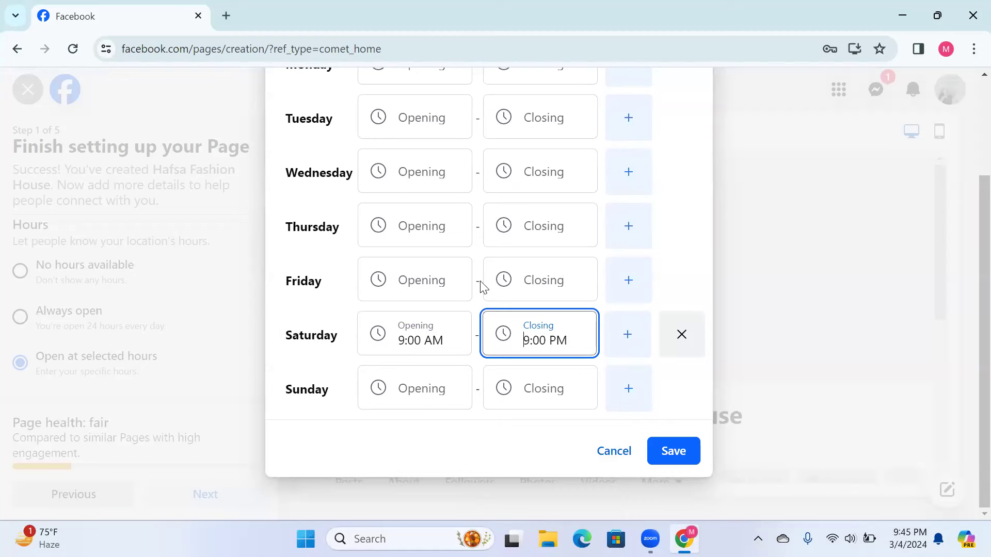
left_click(664, 453)
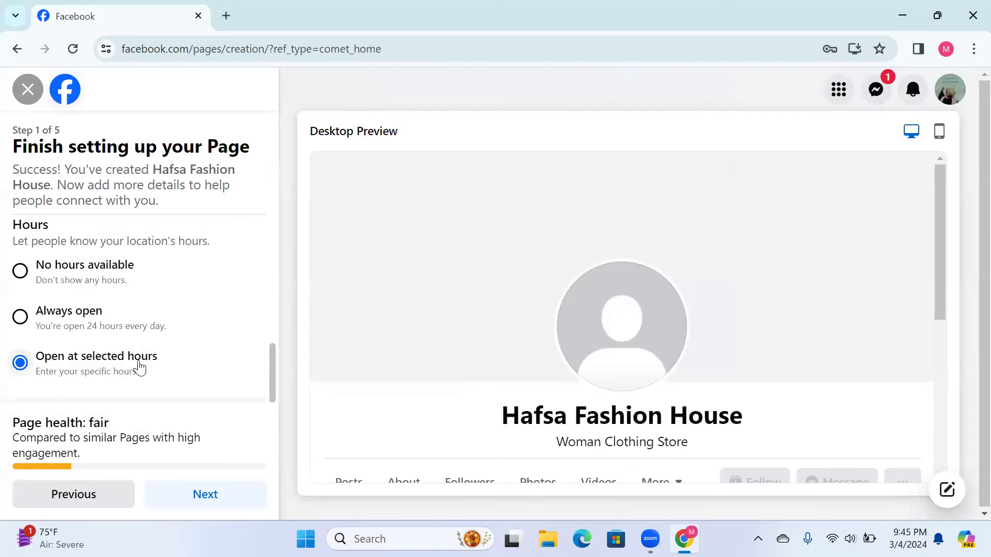
Switch the hours back to Always open and advance to setup step 2.
left_click(19, 316)
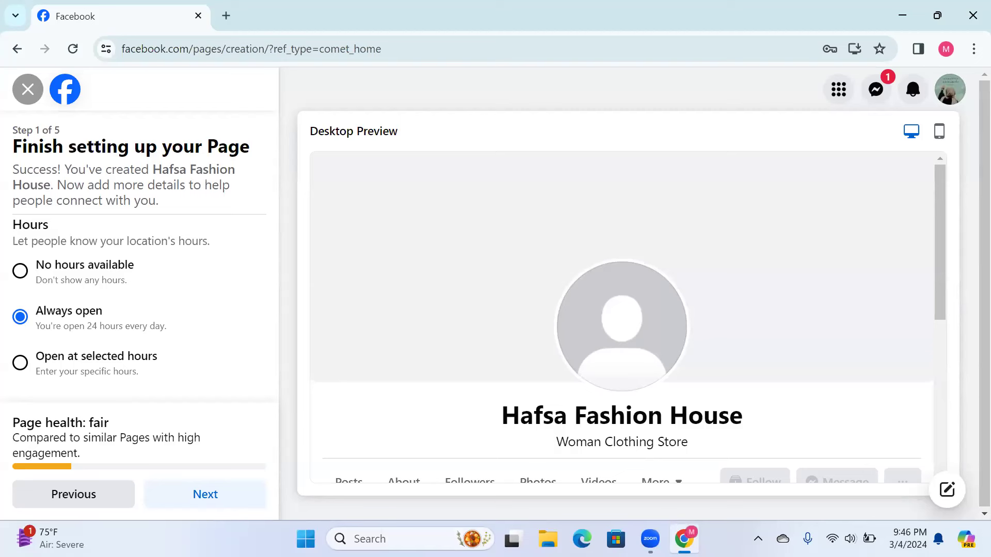
left_click(199, 497)
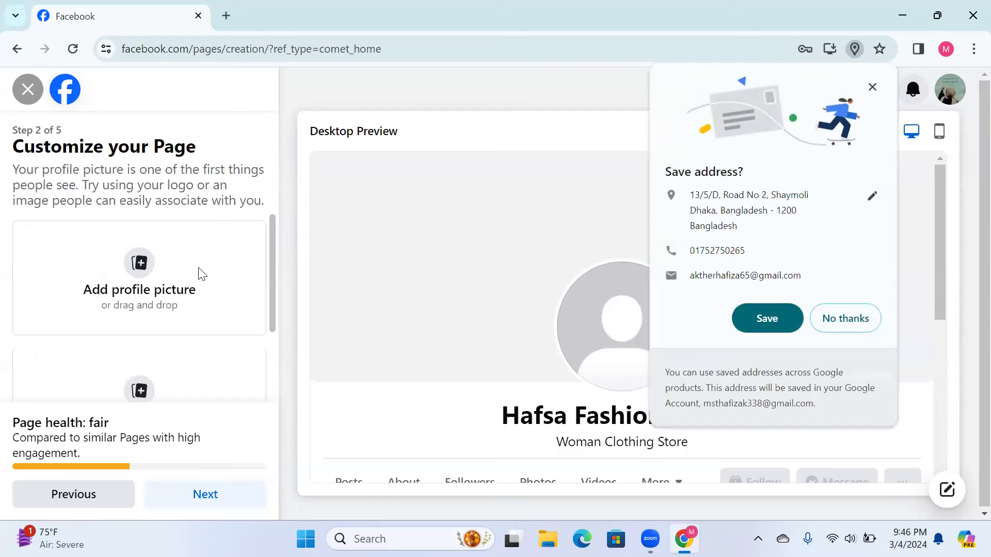
Save the business address in Chrome's 'Save address?' popup, then start a new tab.
left_click(761, 317)
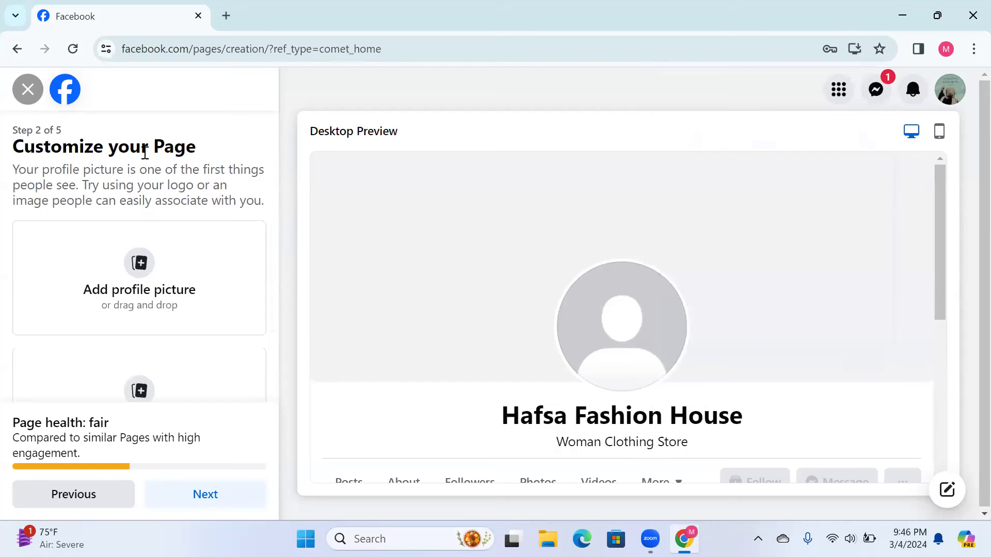
scroll(138, 342, "down", 2)
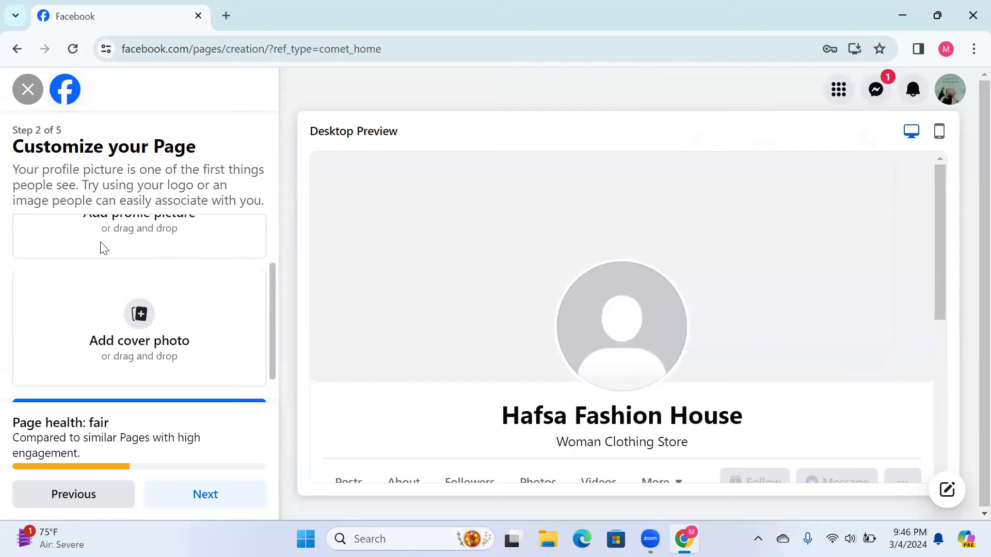
scroll(99, 248, "up", 2)
scroll(91, 347, "down", 2)
scroll(140, 351, "down", 1)
scroll(177, 332, "up", 2)
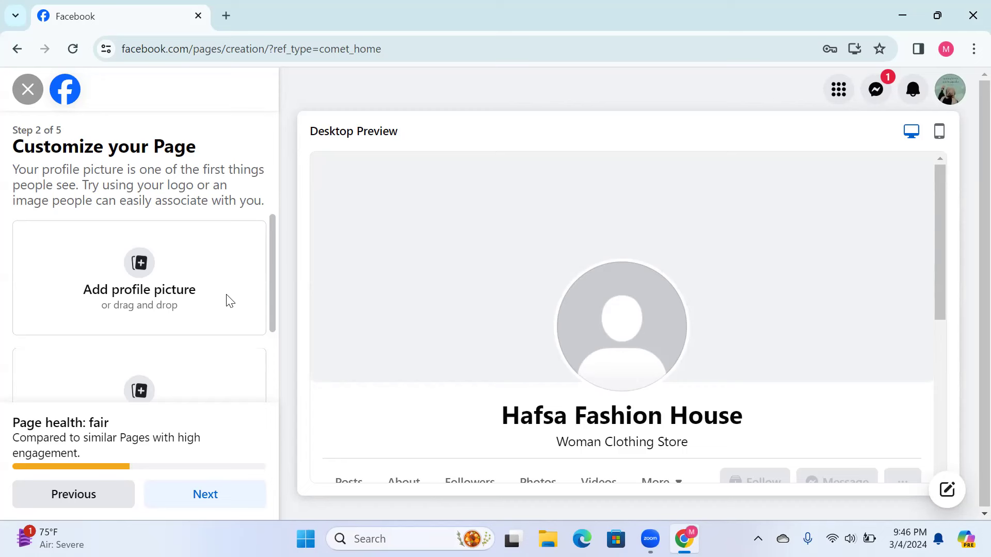
left_click(224, 15)
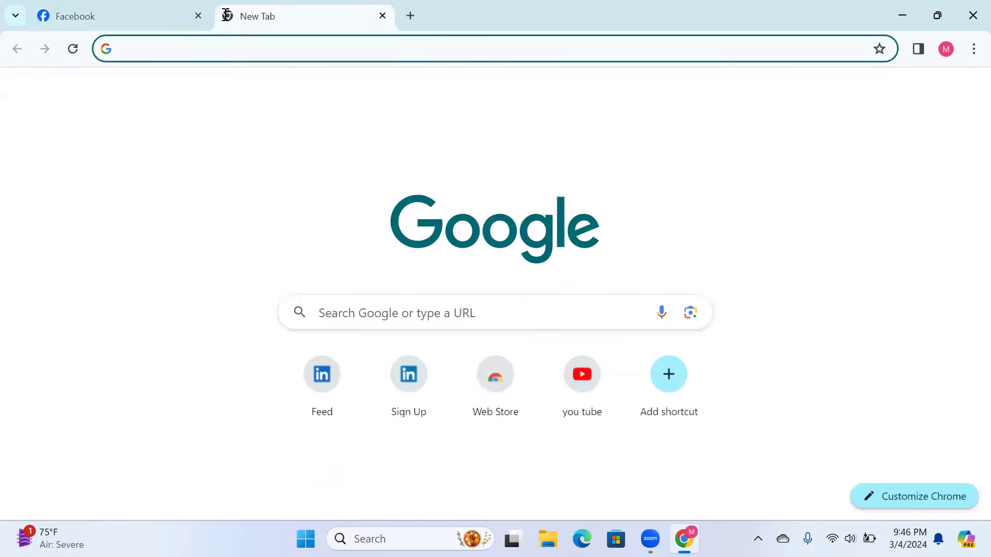
Load canva.com, then search Google for the Facebook page cover photo size (851 x 315).
type("canva")
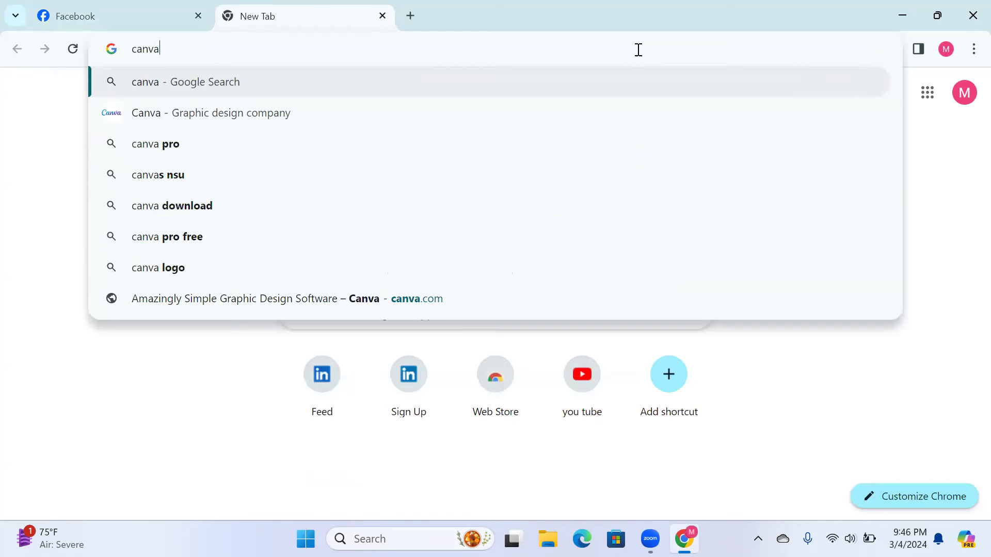
type(".com")
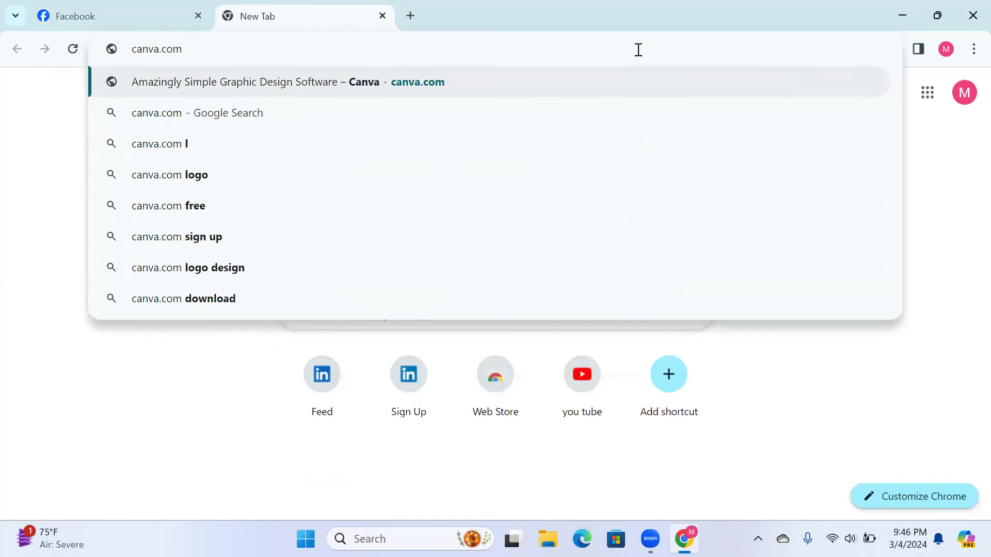
key("Return")
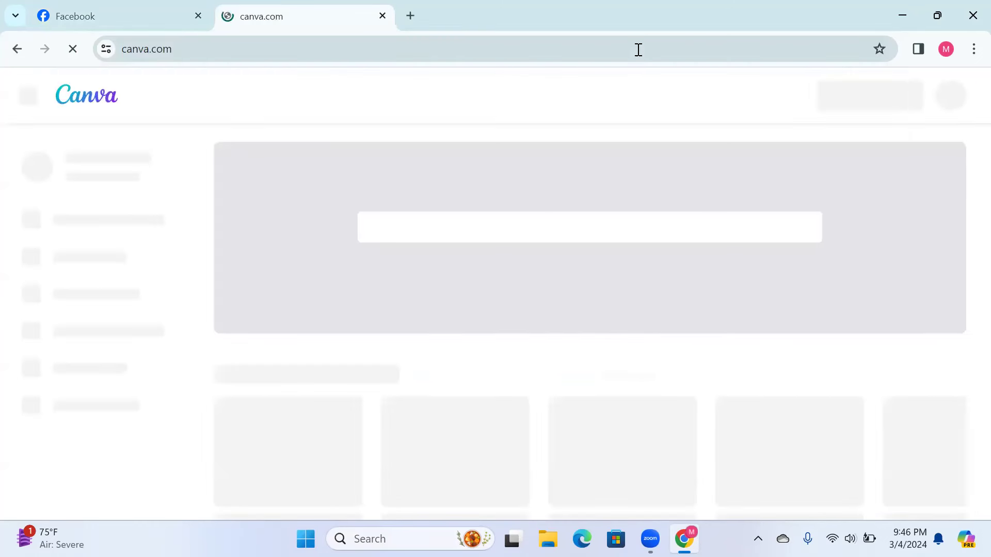
left_click(407, 14)
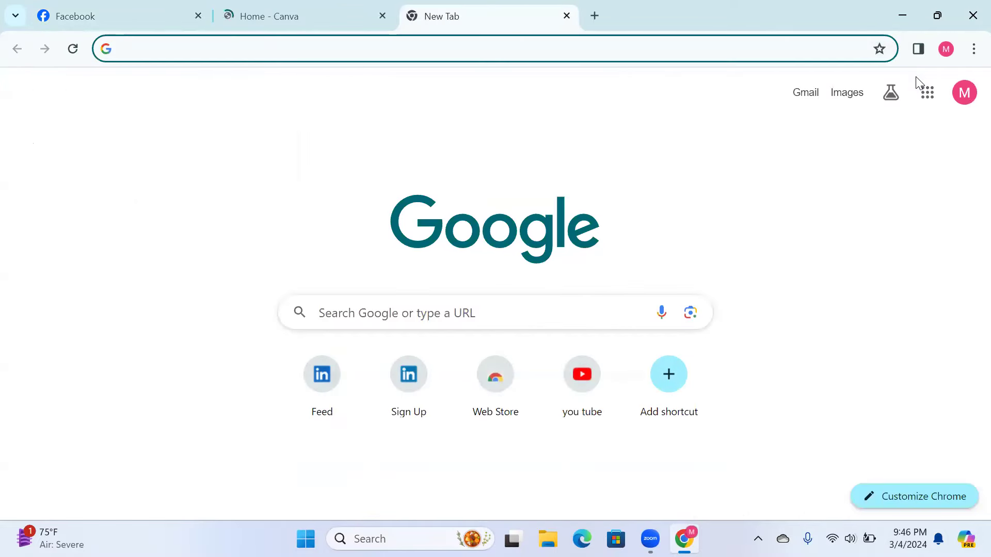
type("facebook ")
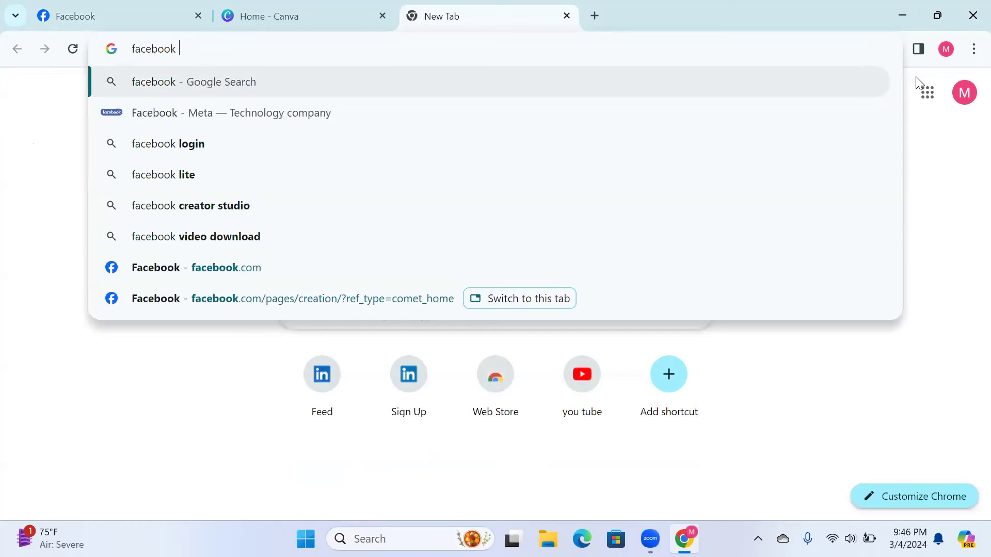
type("page")
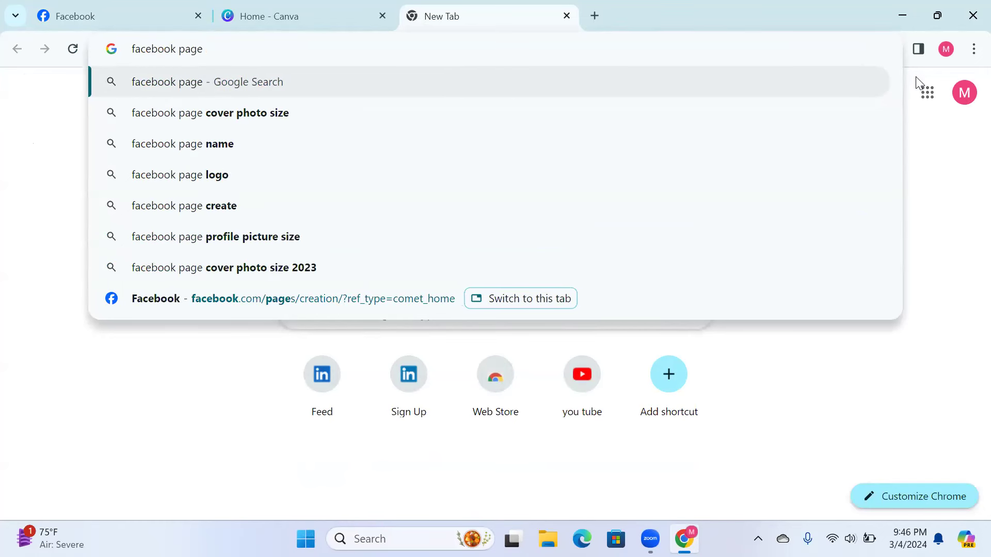
key("Down")
key("Return")
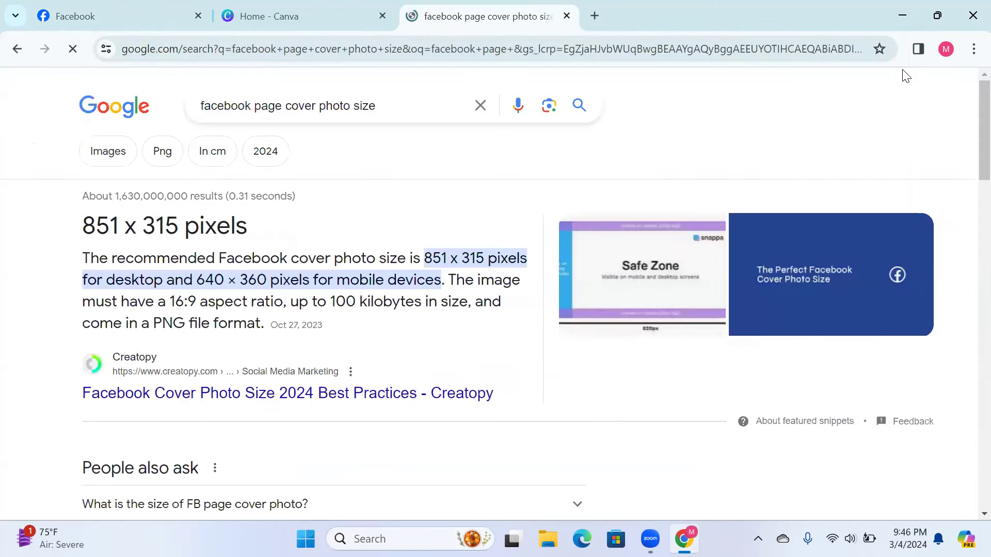
left_click(595, 16)
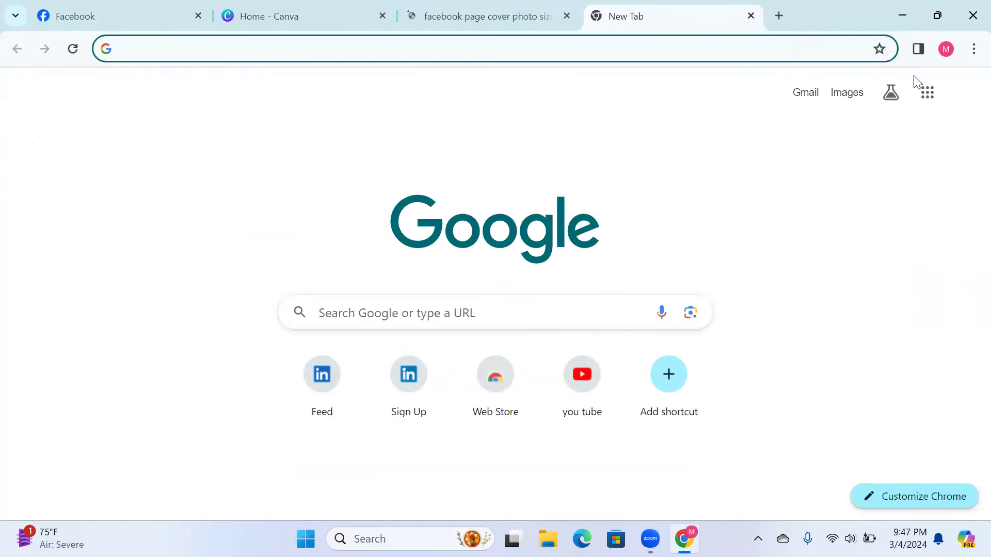
Search 'facebook page profile picture size', showing a 180 x 180 pixel minimum.
type("facebook")
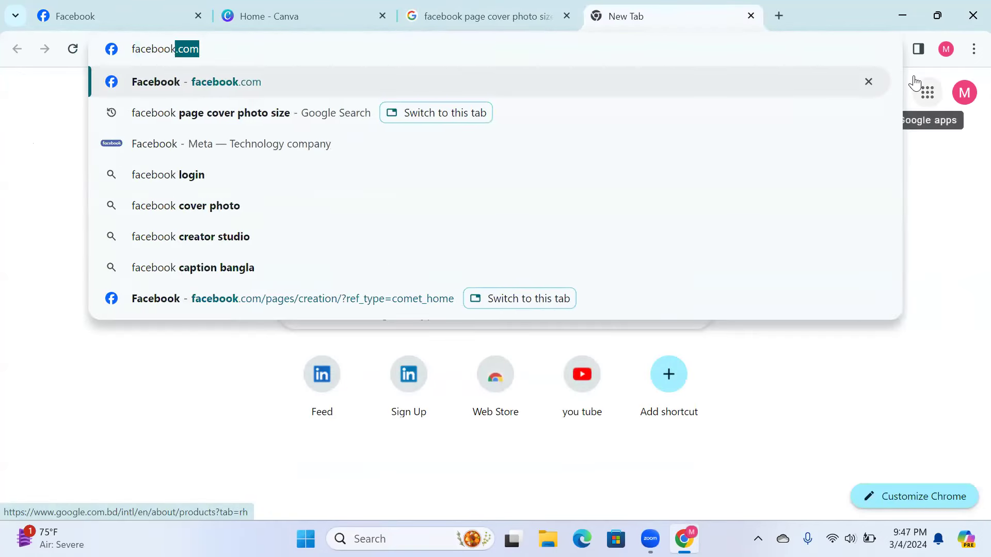
type(" page ")
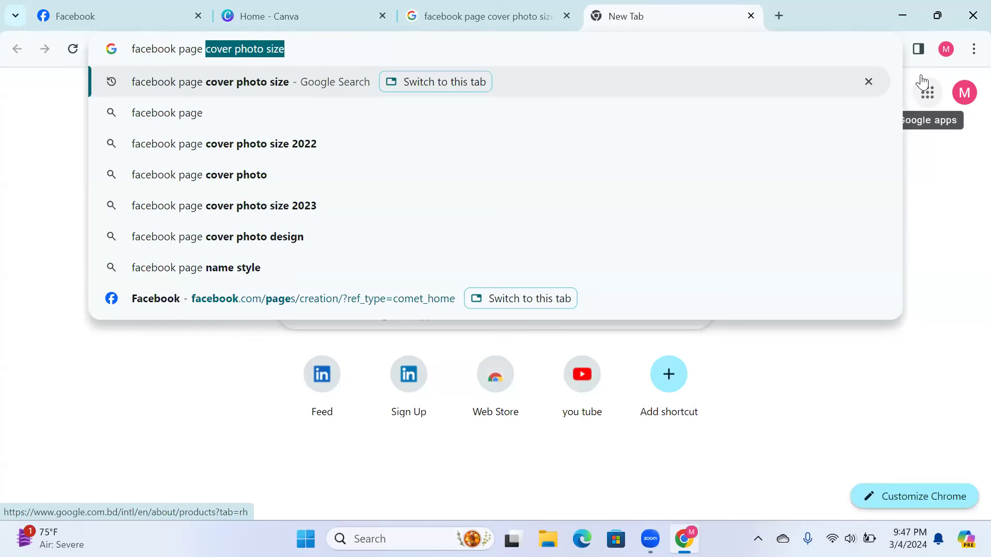
type("profile")
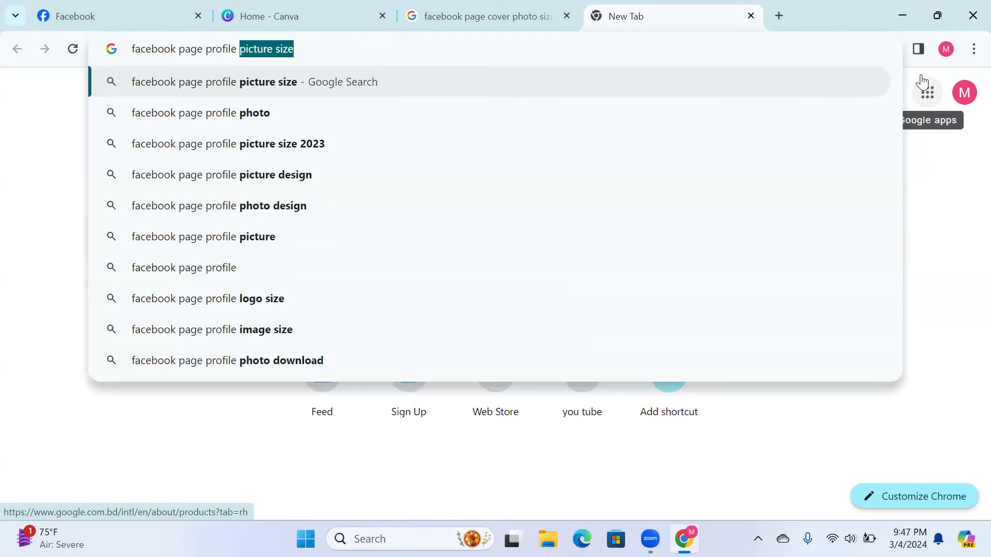
key("Down")
key("Up")
key("Return")
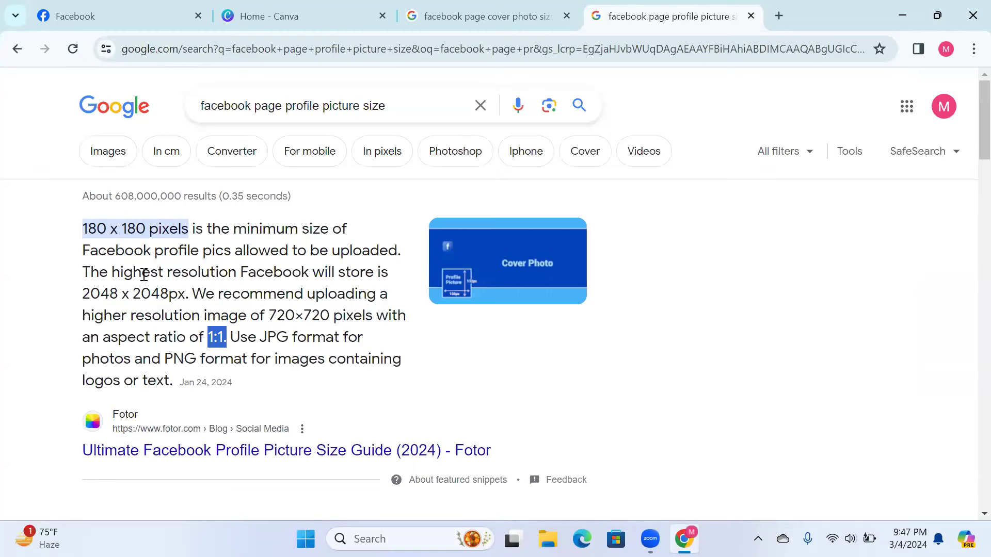
Highlight the 2048 x 2048 maximum and 720×720 recommended profile picture sizes in the snippet.
left_click_drag(88, 294, 179, 294)
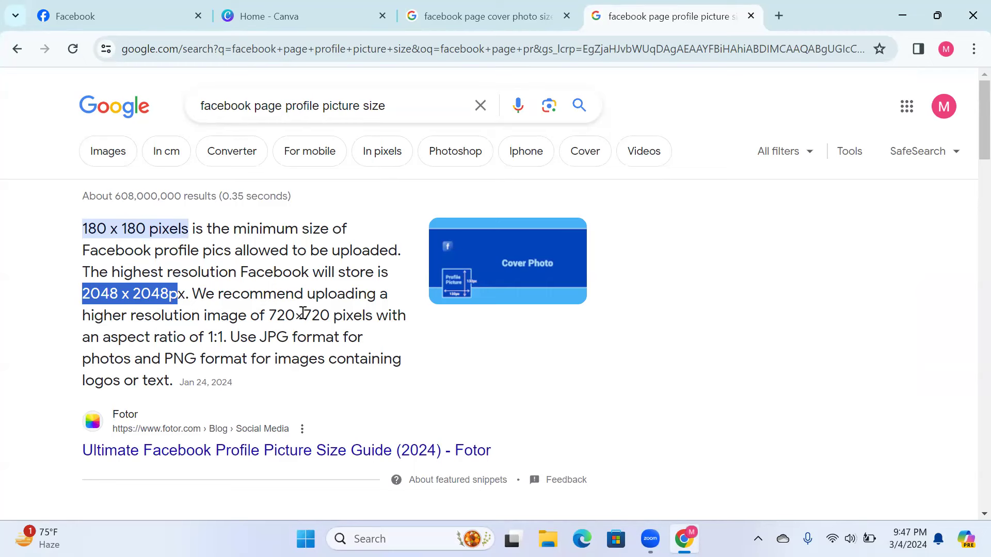
left_click(329, 314)
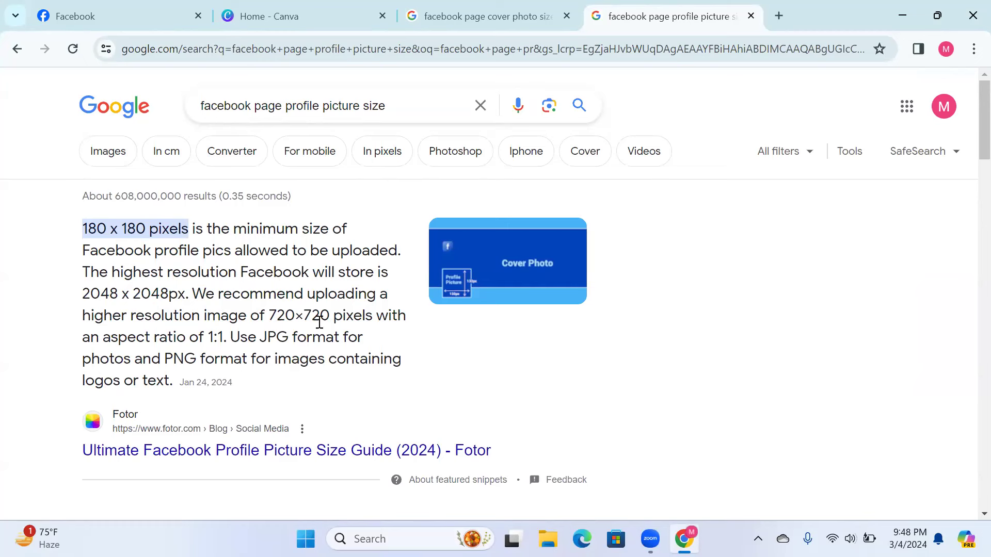
left_click_drag(82, 294, 169, 297)
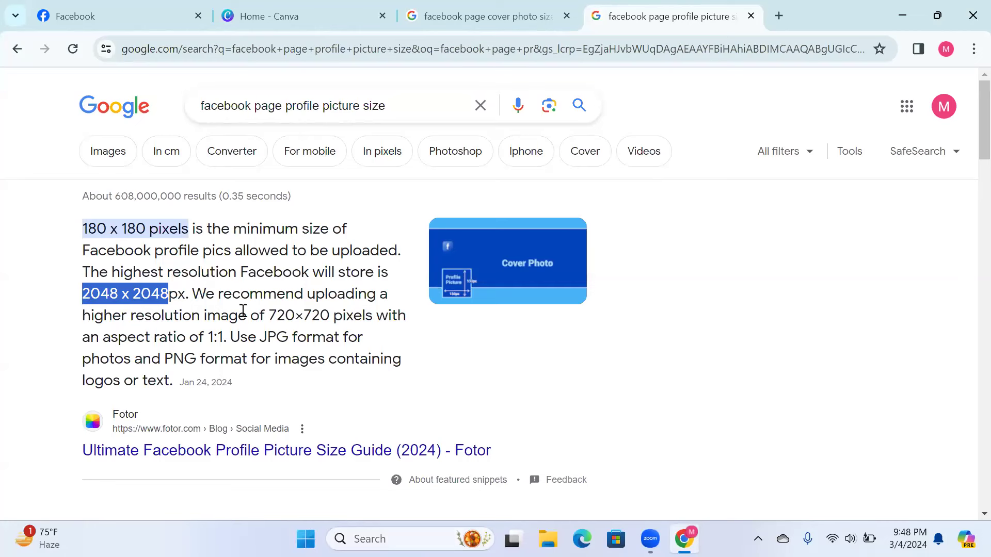
left_click_drag(268, 315, 334, 318)
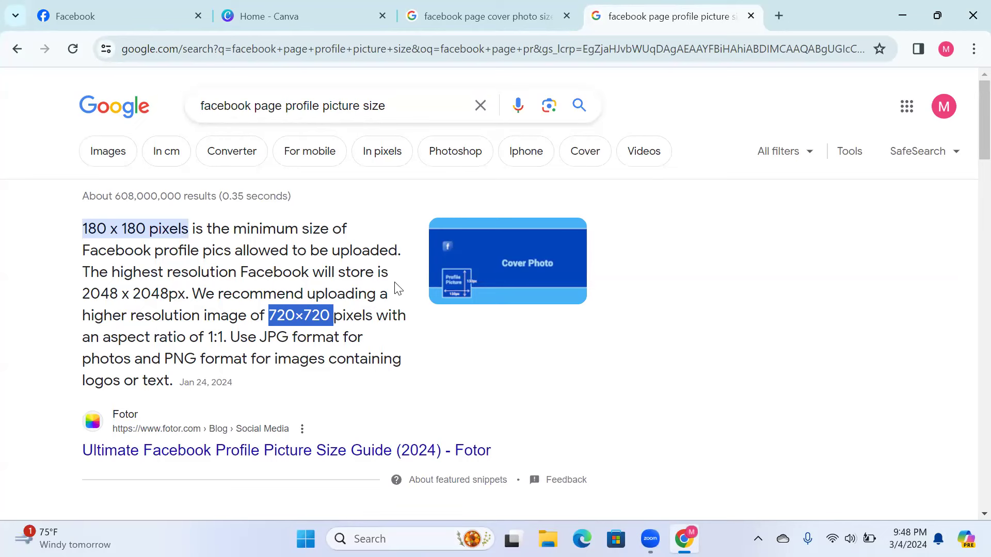
Create a blank custom-size Canva design of width 2048 and height 2048 px.
left_click(278, 9)
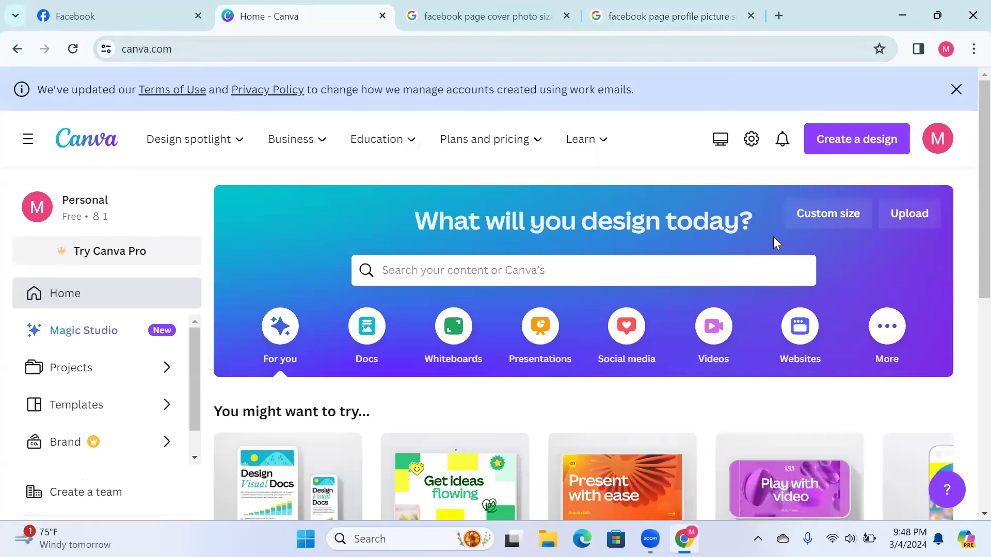
left_click(818, 219)
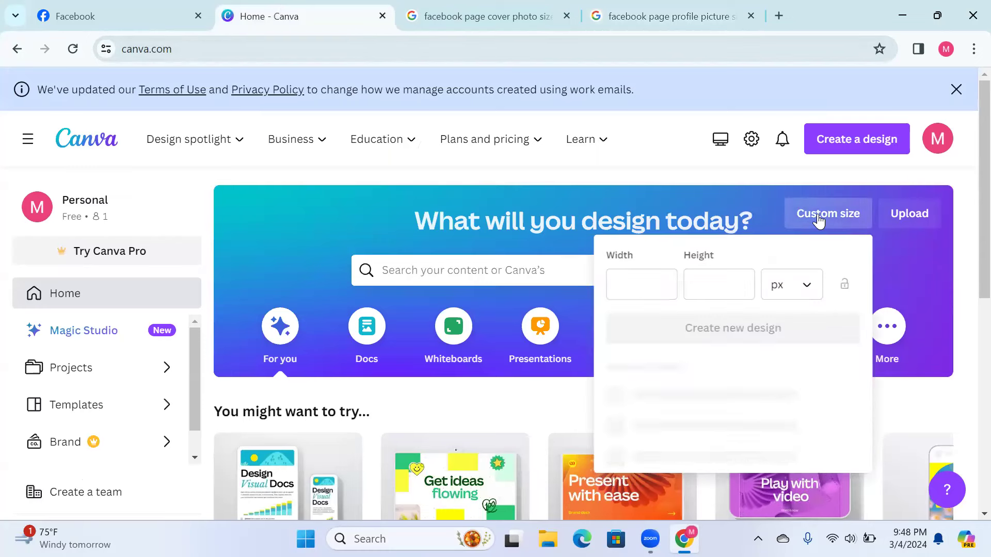
left_click(635, 287)
type("2048")
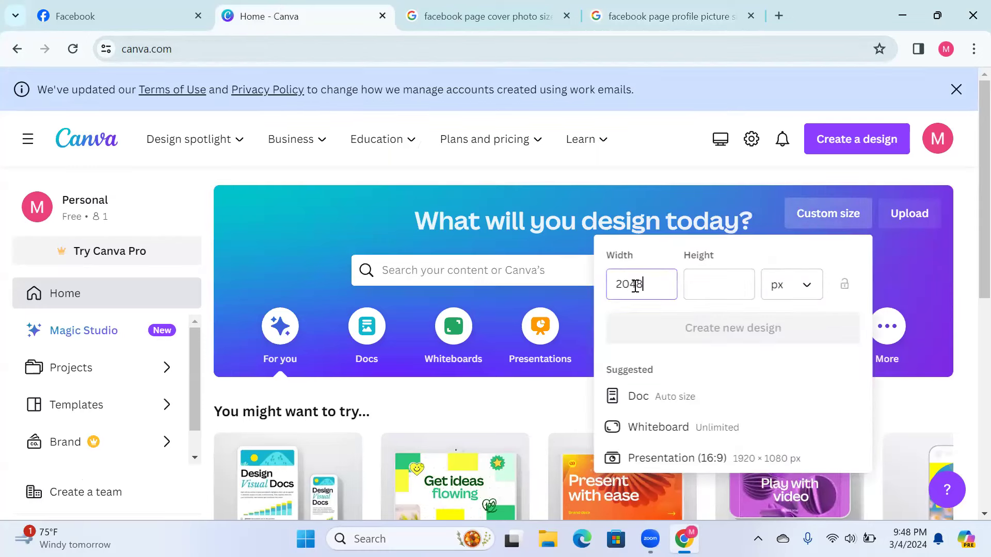
key("Tab")
type("20")
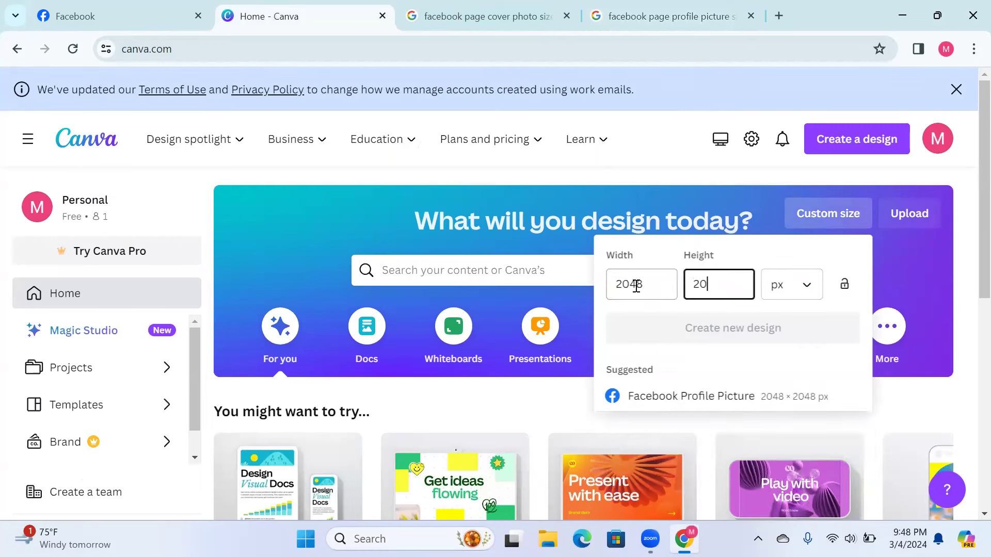
type("48")
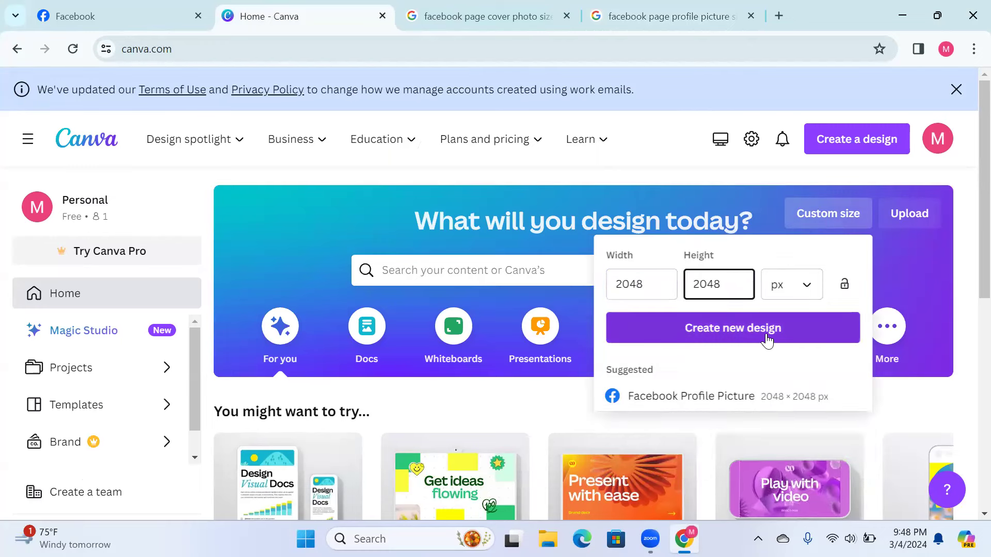
left_click(766, 333)
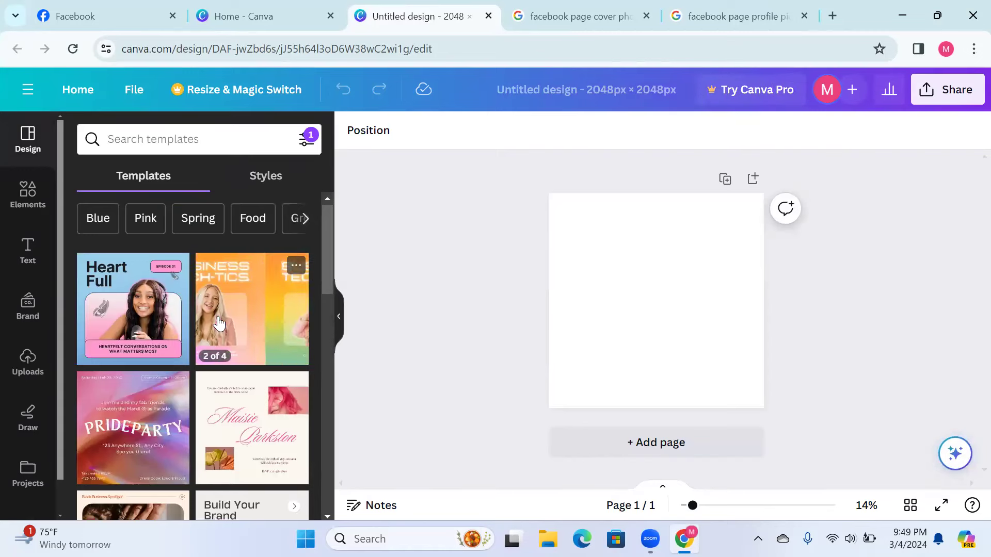
Scroll down the Templates list until the Olivia Wilson beauty blogger logo is visible.
scroll(219, 323, "down", 6)
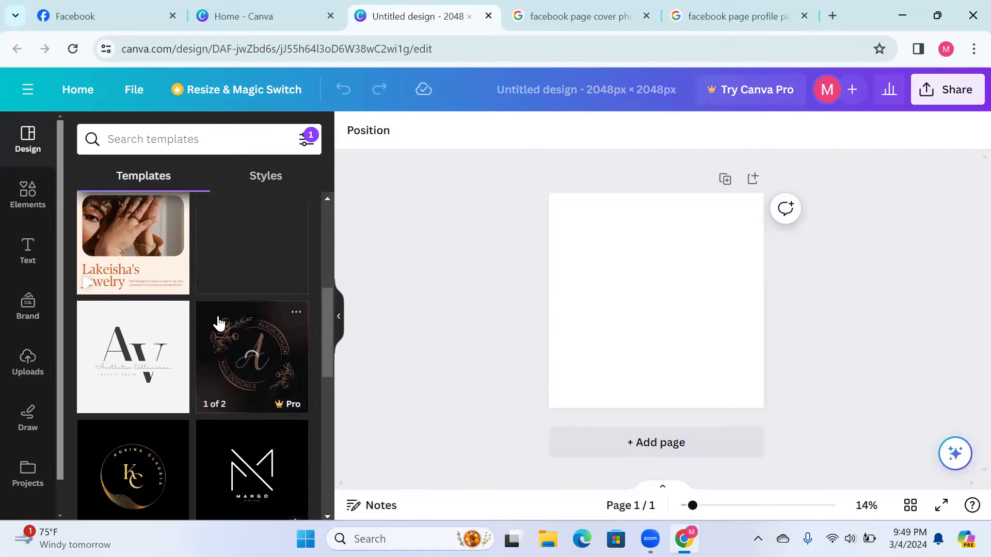
scroll(219, 322, "down", 8)
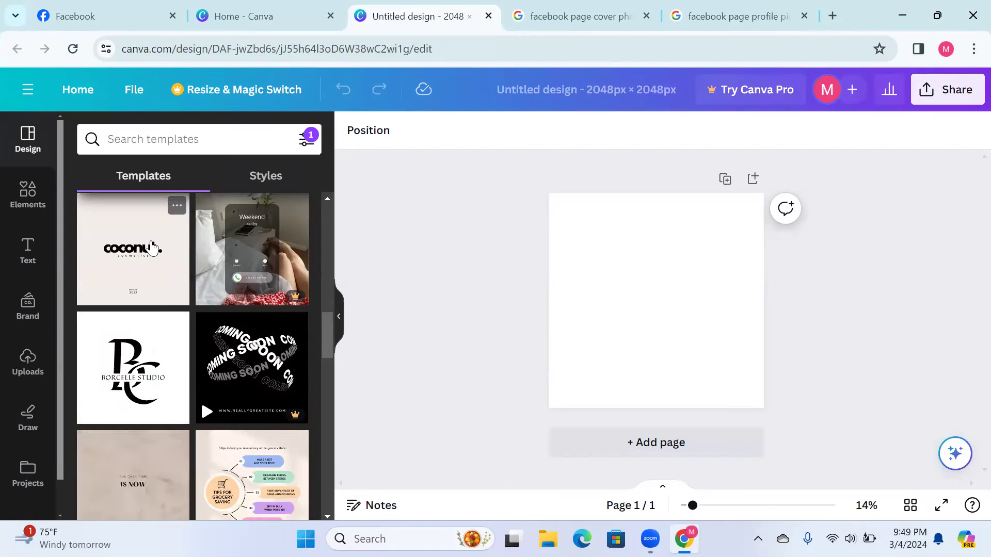
scroll(151, 248, "down", 9)
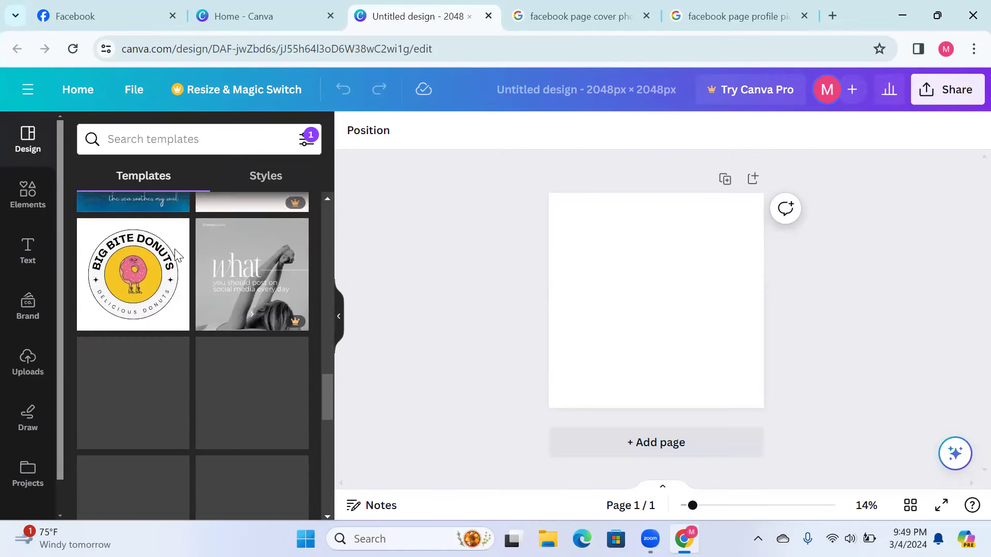
scroll(178, 319, "down", 3)
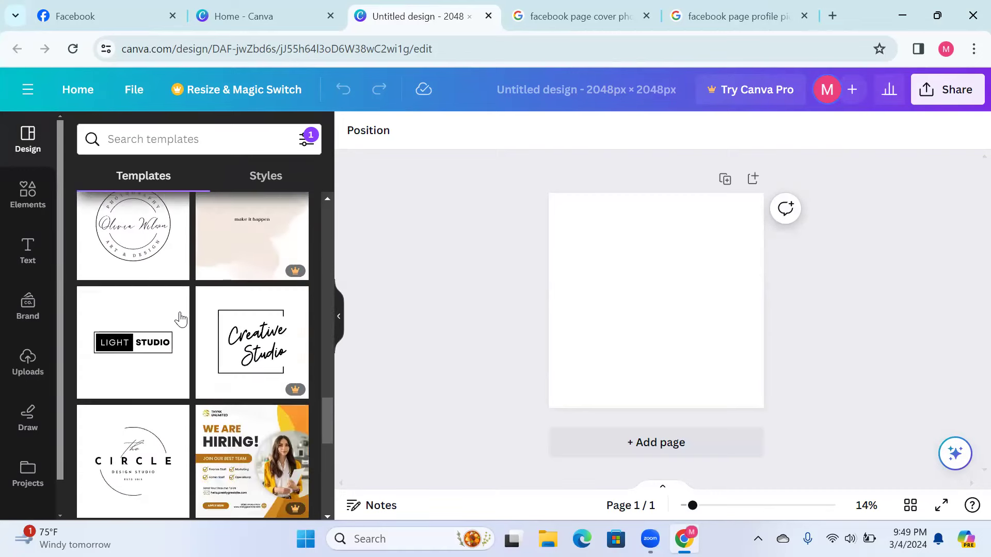
scroll(178, 320, "down", 6)
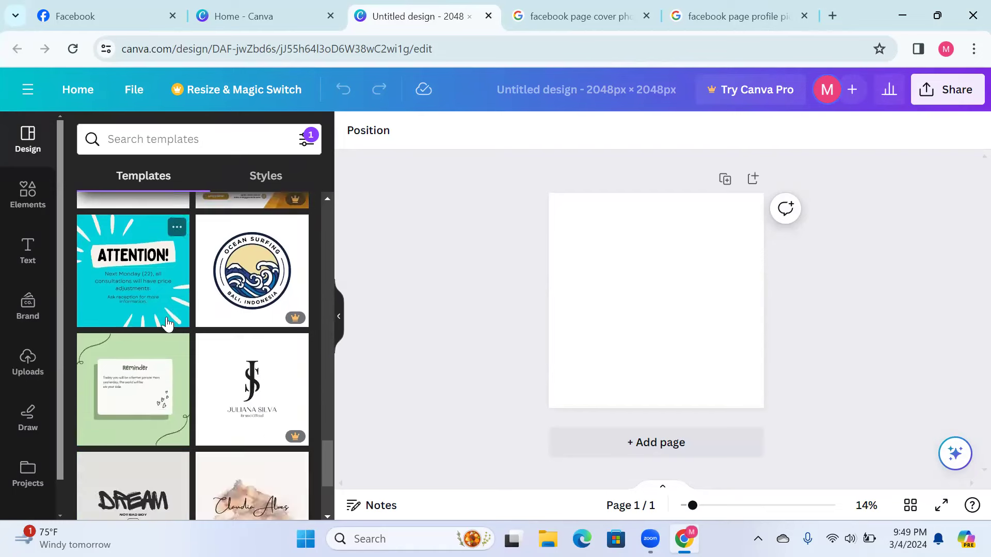
scroll(167, 324, "down", 2)
scroll(166, 324, "down", 1)
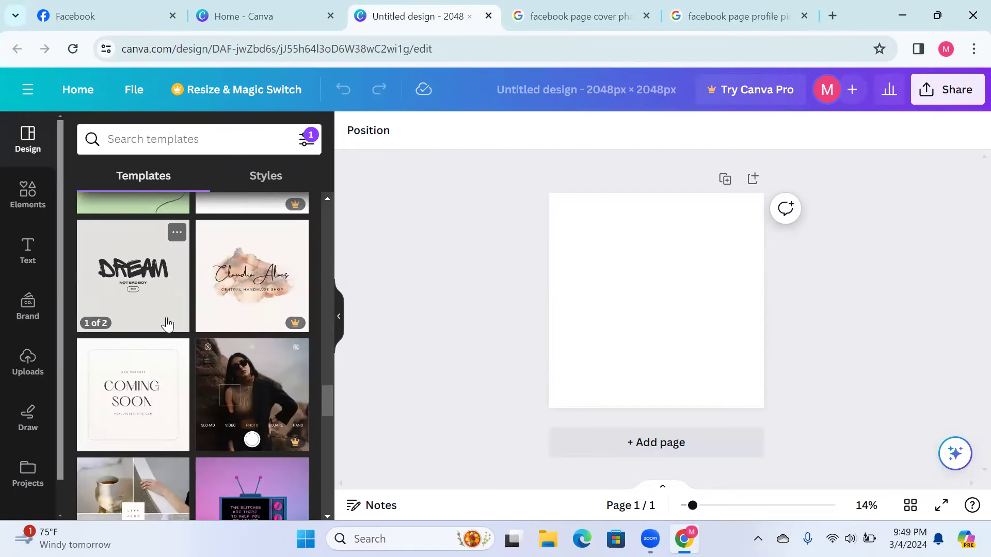
scroll(167, 324, "down", 3)
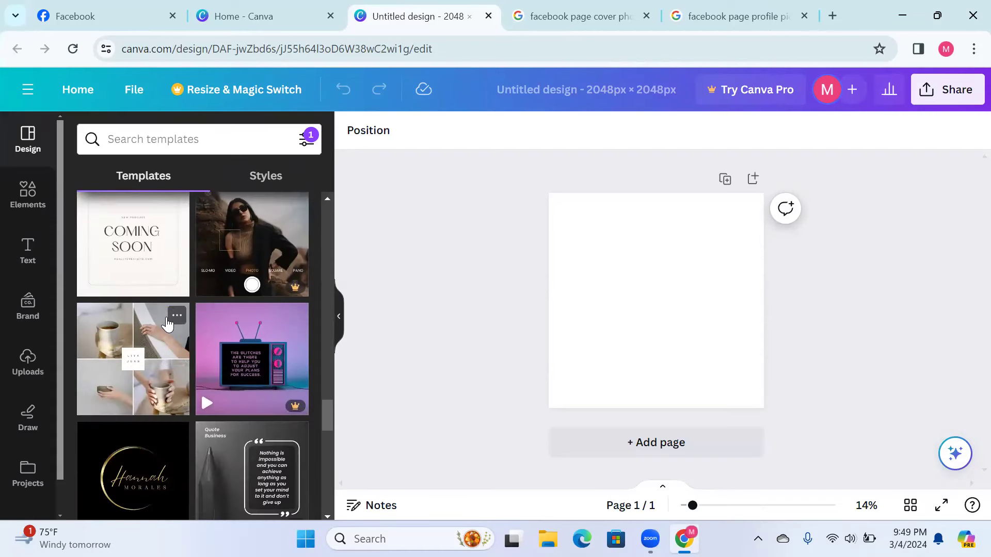
scroll(167, 324, "down", 7)
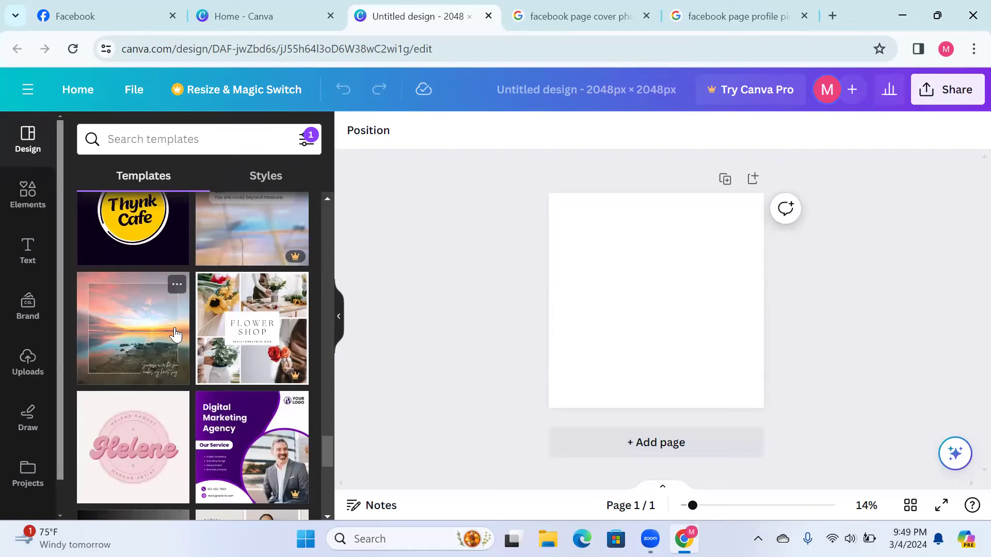
scroll(175, 334, "down", 2)
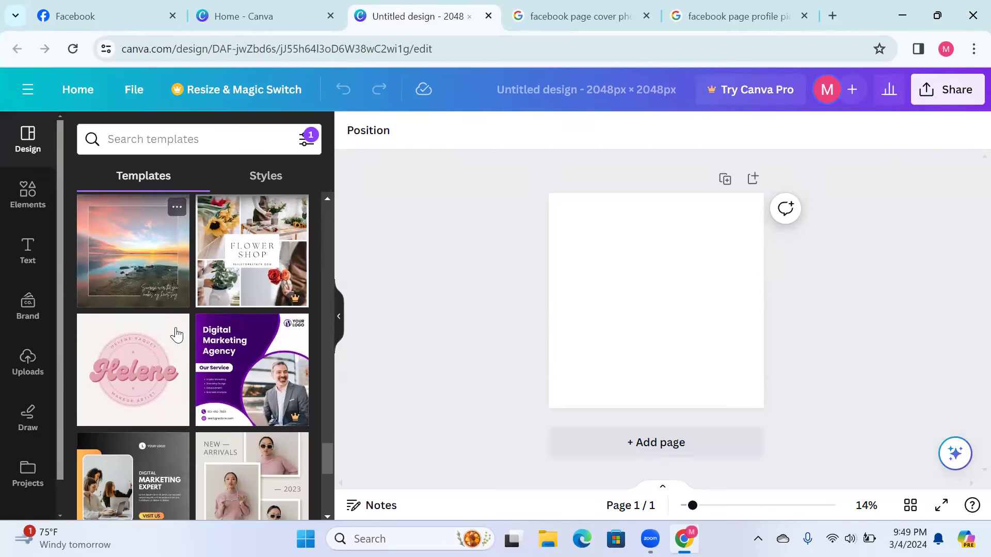
scroll(176, 334, "down", 3)
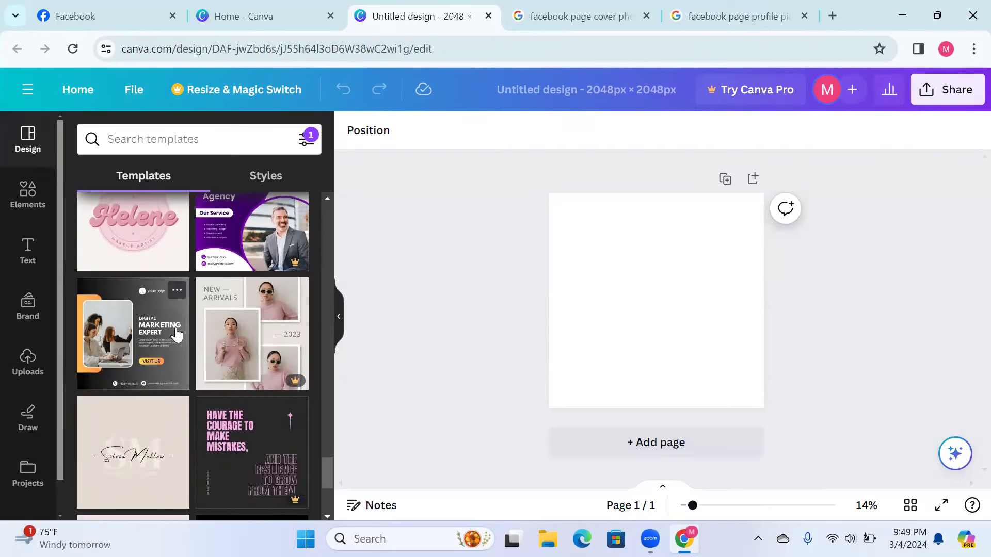
scroll(176, 335, "down", 5)
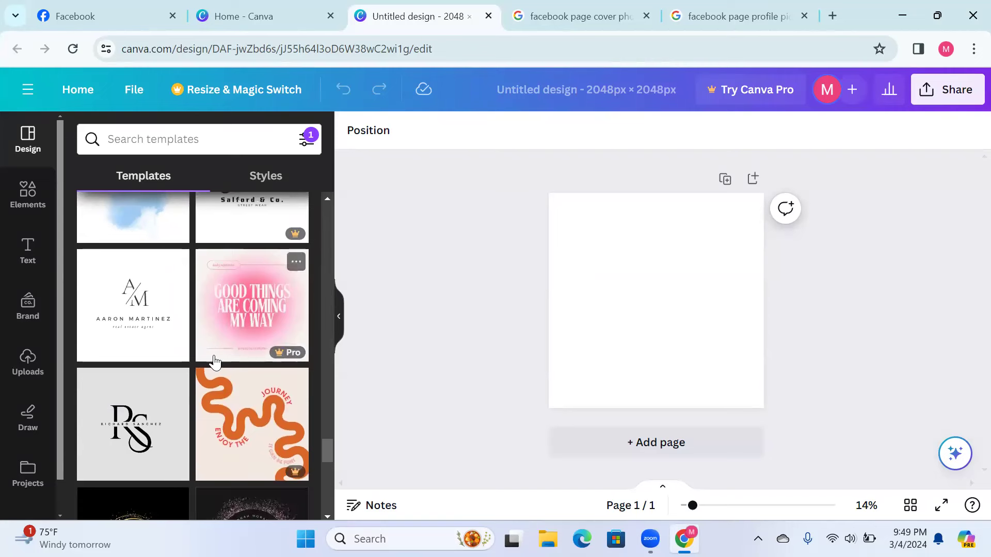
scroll(212, 360, "down", 3)
scroll(216, 363, "down", 1)
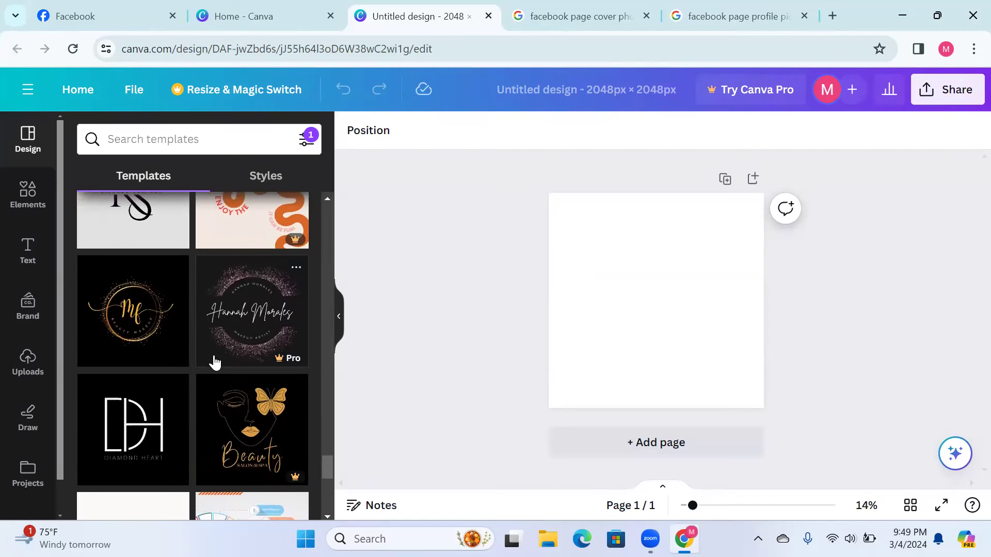
scroll(215, 363, "down", 6)
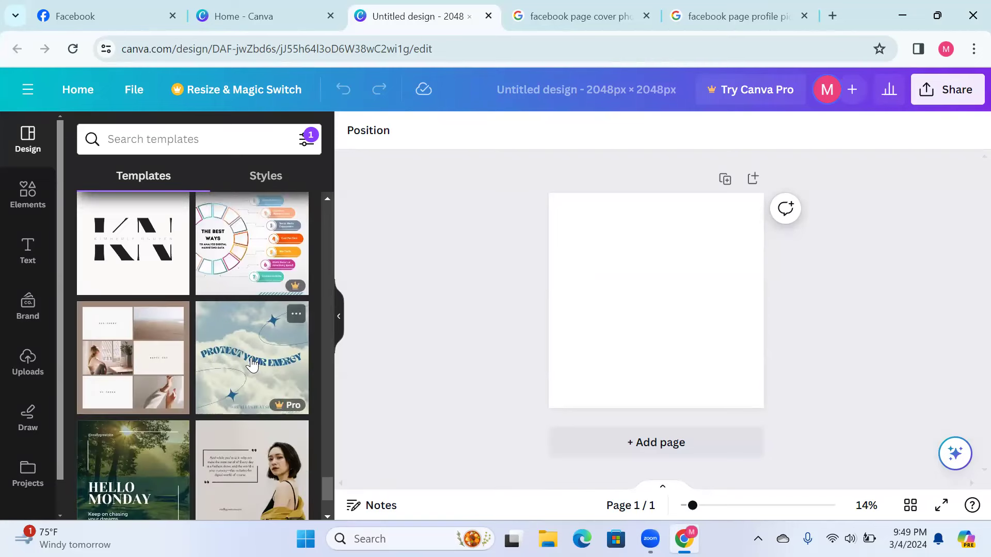
scroll(216, 364, "down", 5)
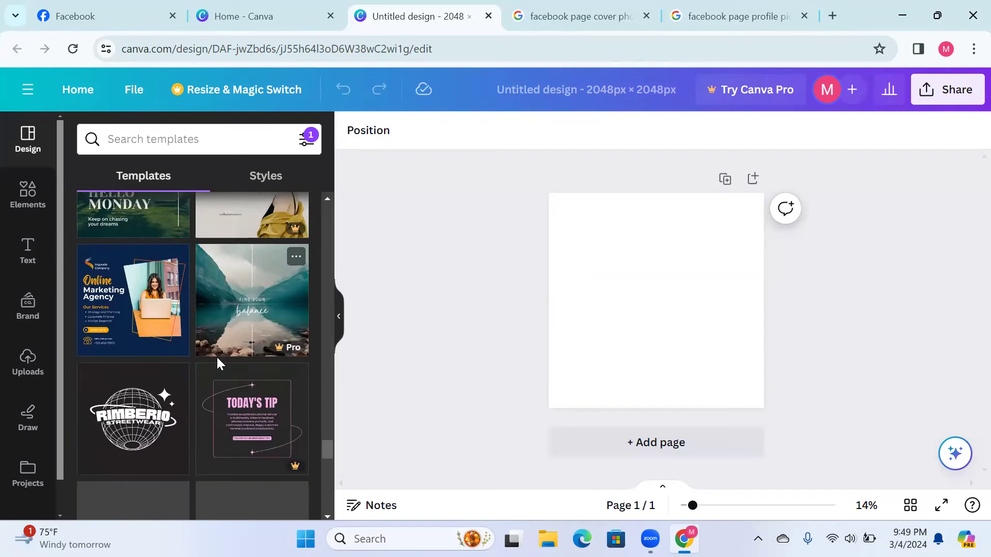
scroll(217, 361, "down", 4)
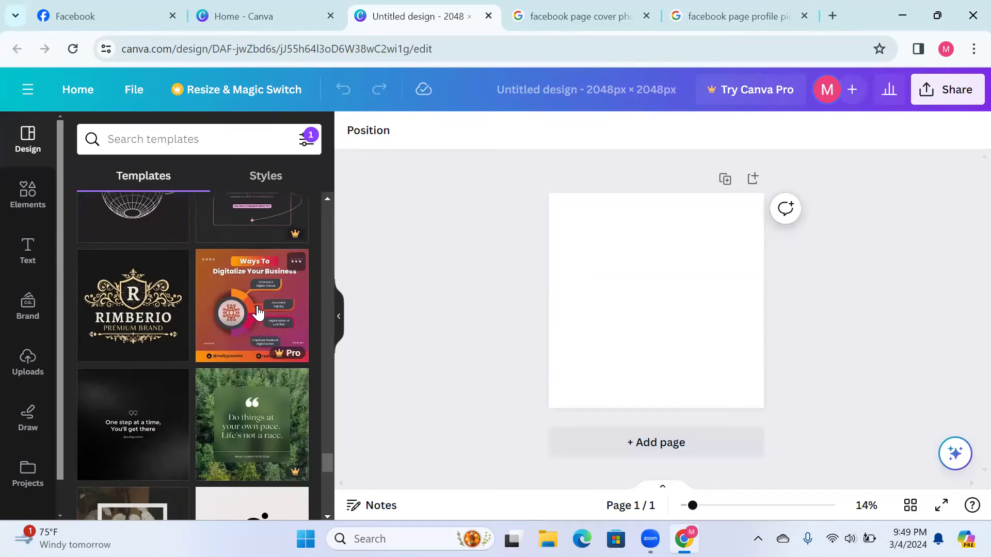
scroll(227, 346, "down", 3)
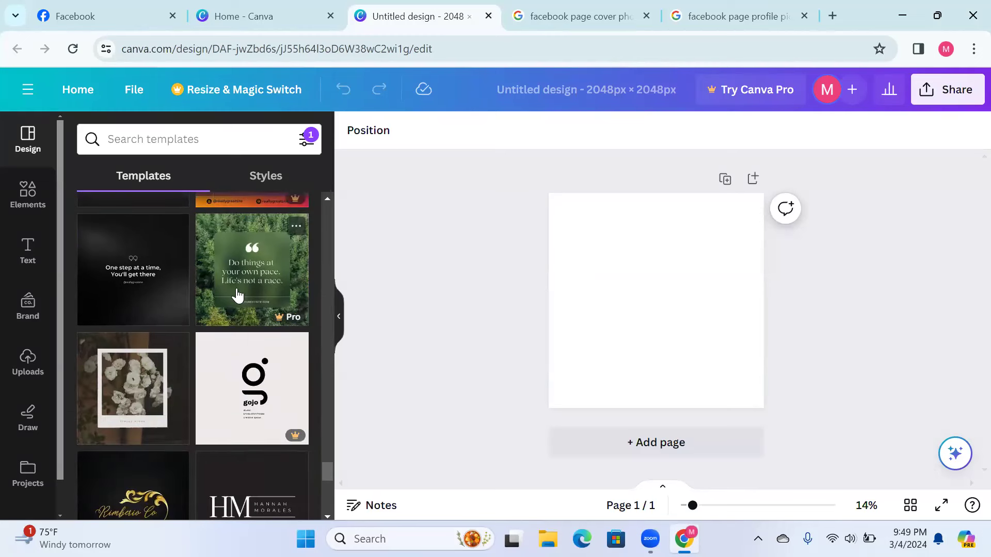
scroll(230, 315, "down", 3)
scroll(219, 358, "down", 3)
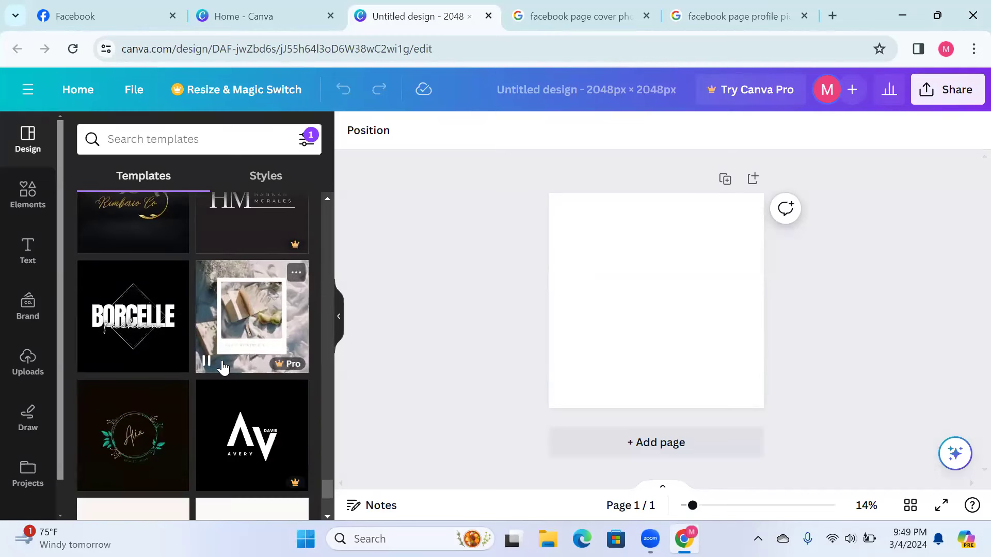
scroll(222, 364, "down", 2)
scroll(223, 367, "down", 1)
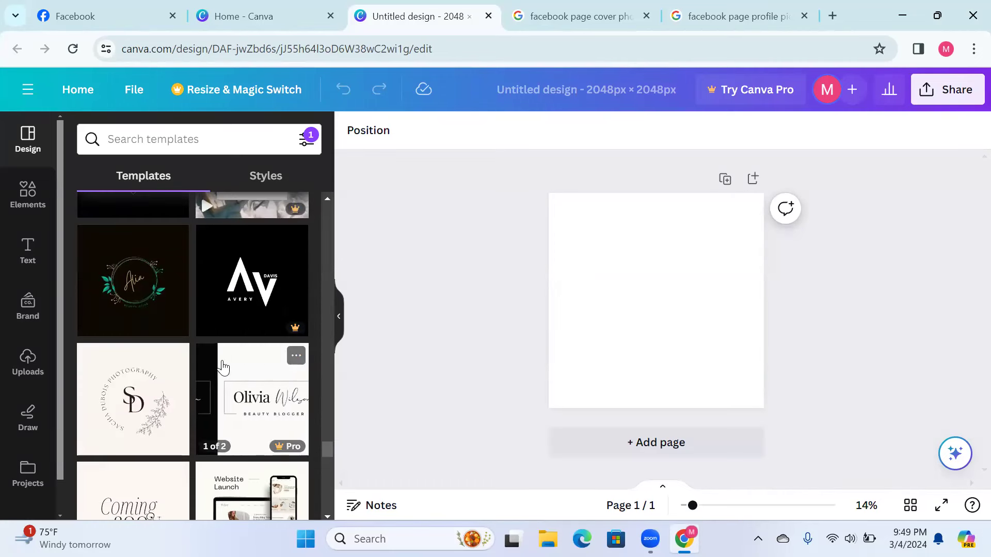
scroll(222, 368, "down", 3)
scroll(223, 367, "down", 3)
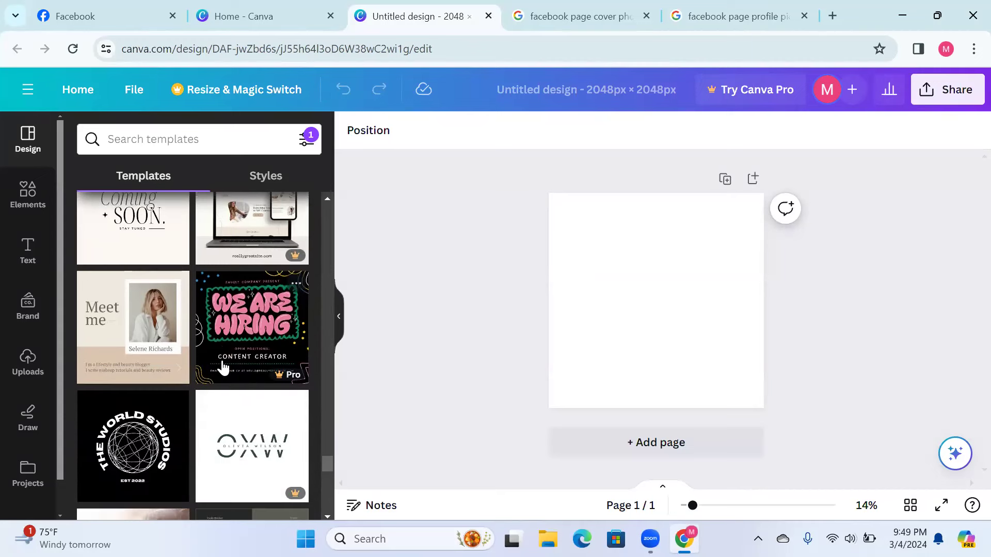
scroll(223, 367, "down", 3)
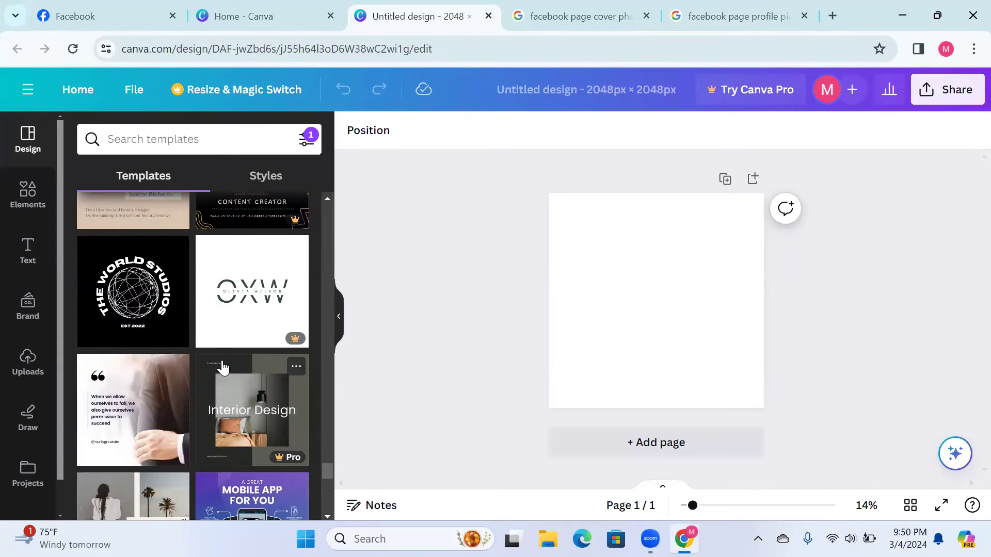
scroll(223, 367, "down", 3)
scroll(223, 368, "down", 3)
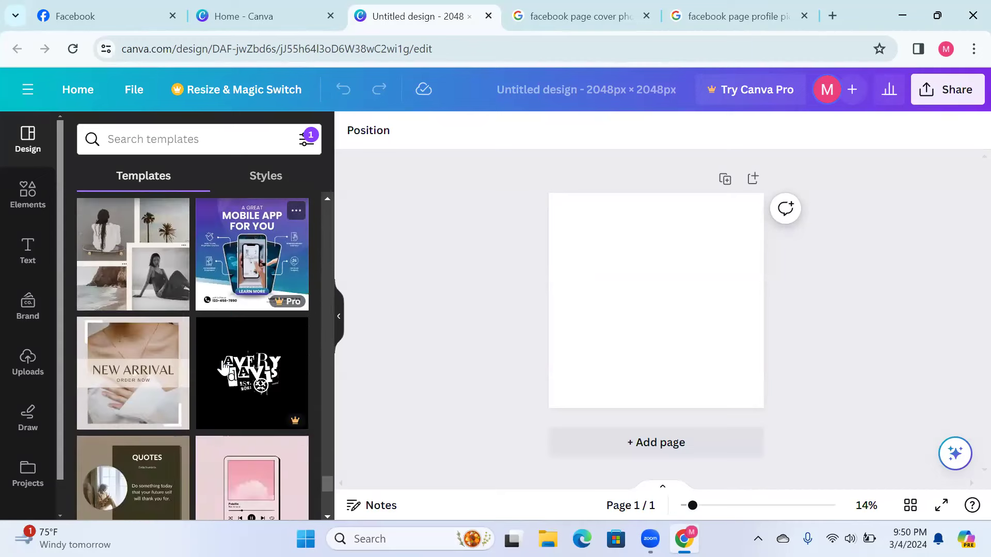
scroll(223, 367, "down", 4)
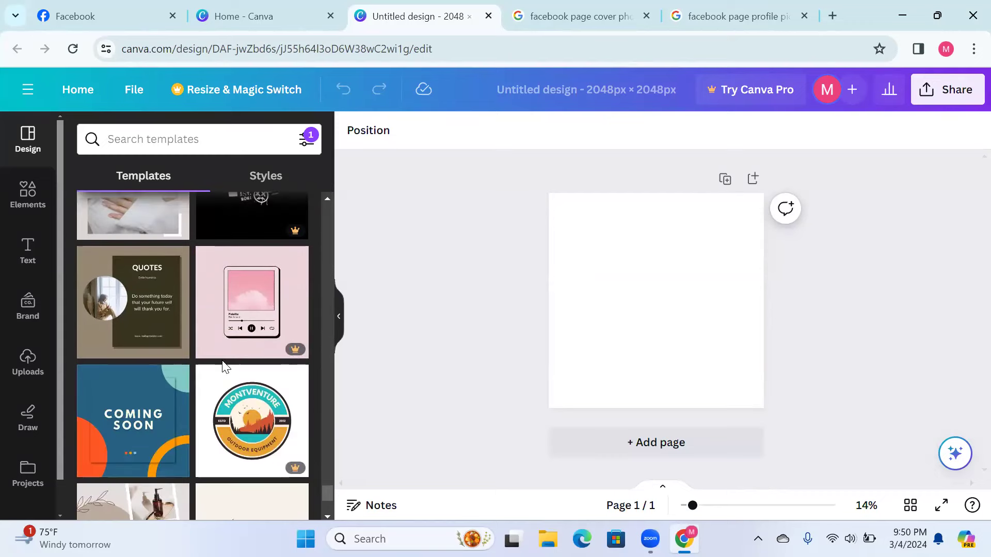
scroll(223, 367, "down", 5)
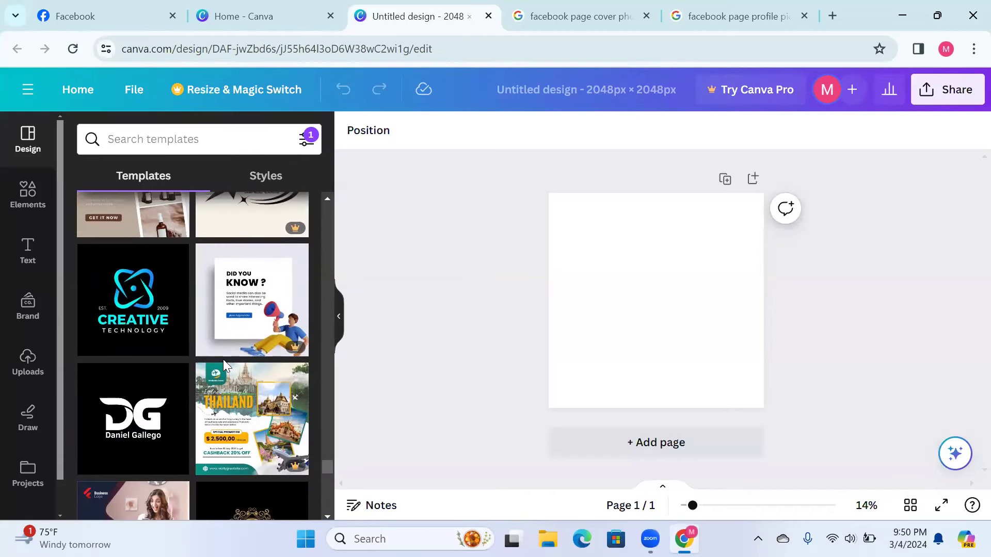
scroll(223, 358, "down", 1)
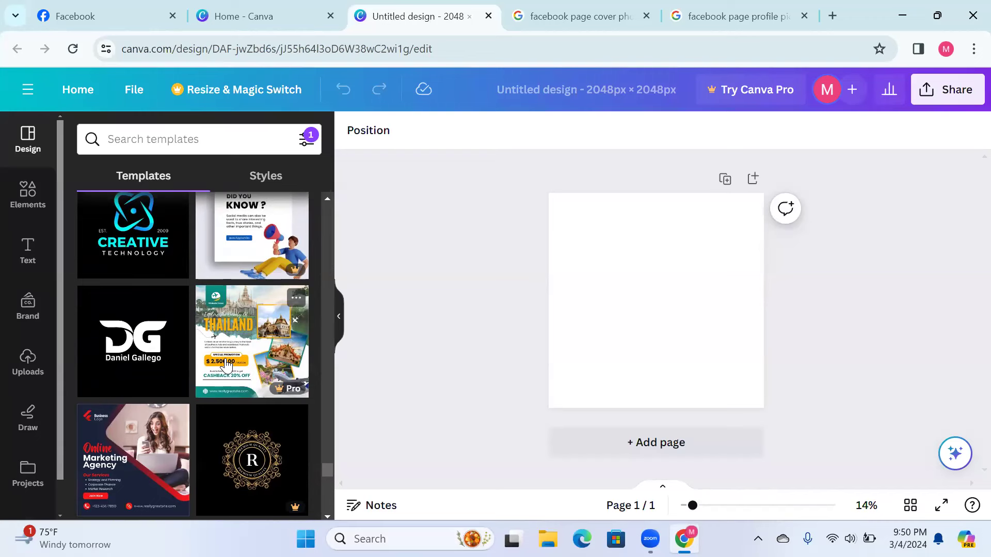
scroll(226, 365, "down", 5)
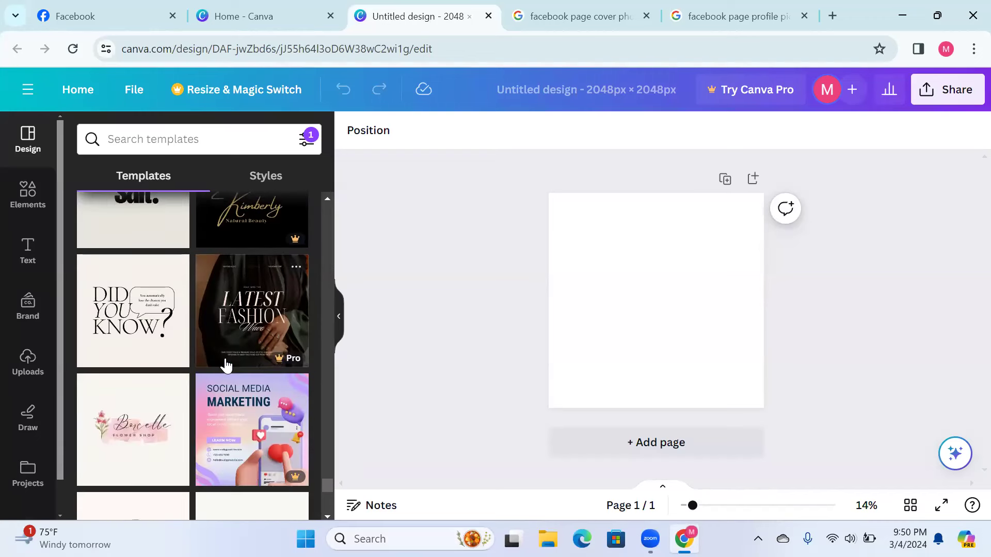
scroll(225, 365, "down", 6)
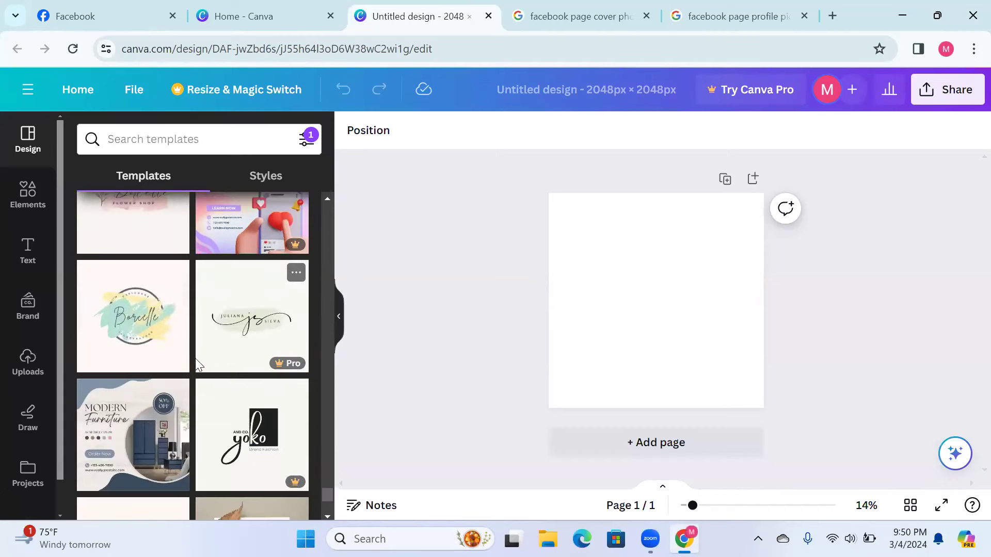
scroll(186, 357, "down", 2)
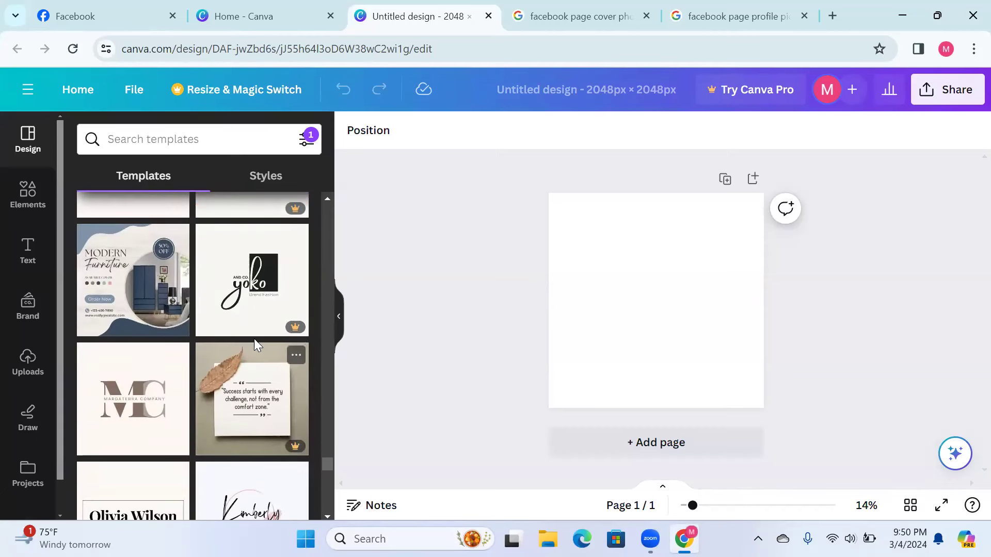
scroll(256, 345, "down", 3)
scroll(256, 346, "down", 1)
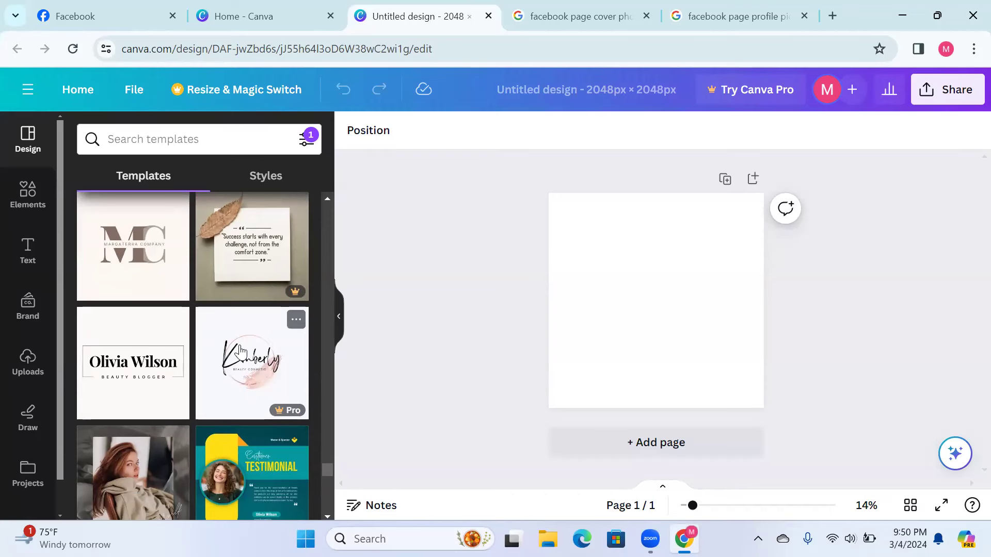
Apply the black Olivia Wilson logo template and replace its name text with HAFSA in capitals.
left_click(110, 374)
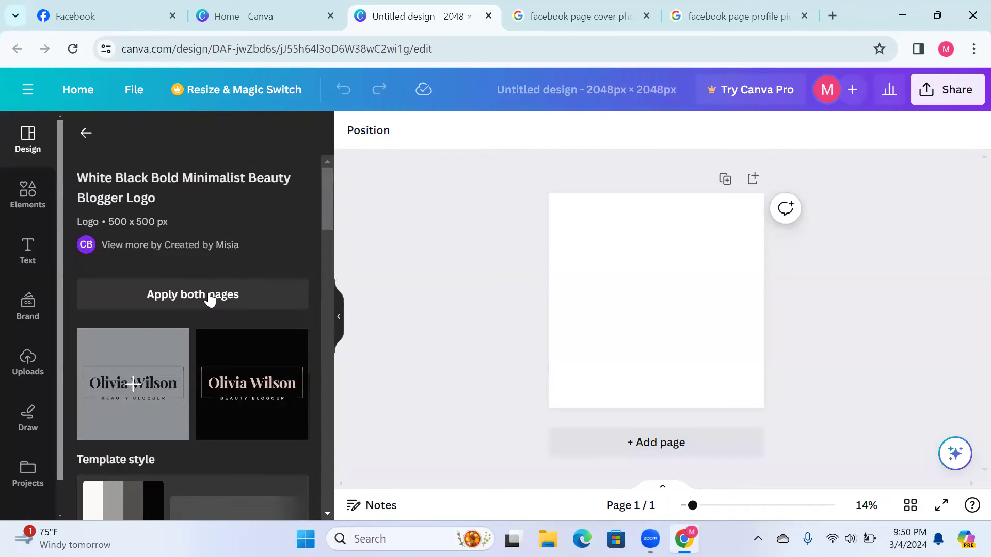
left_click(254, 389)
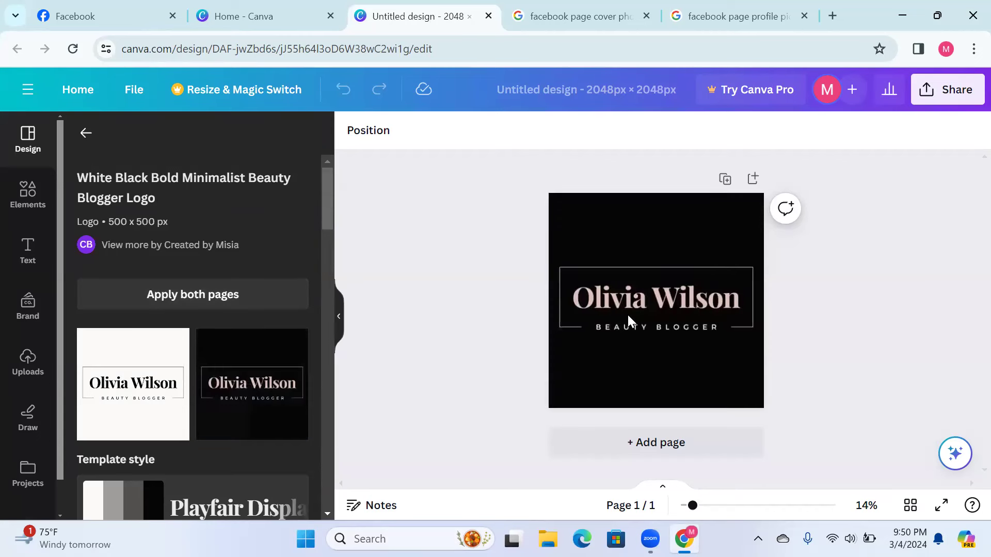
left_click(696, 299)
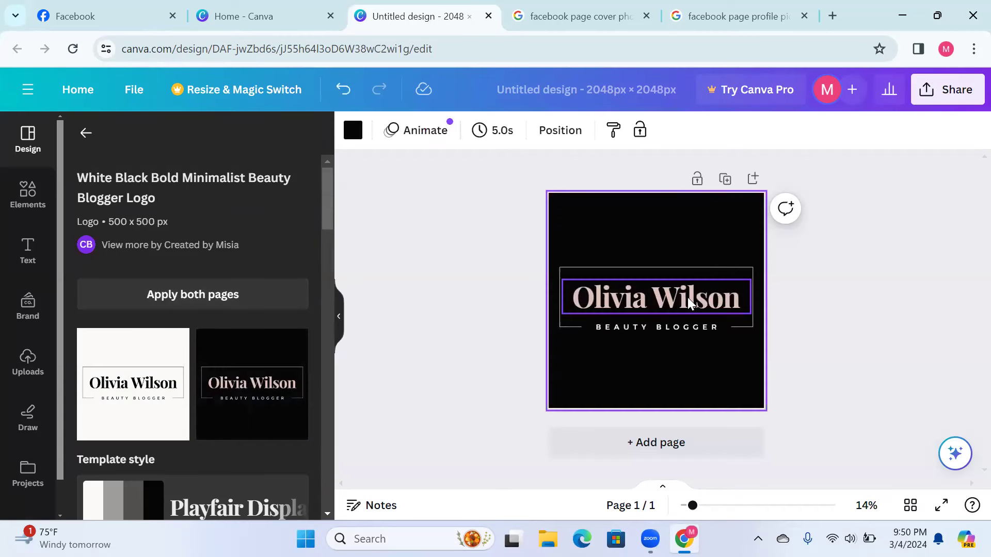
left_click(694, 298)
double_click(695, 298)
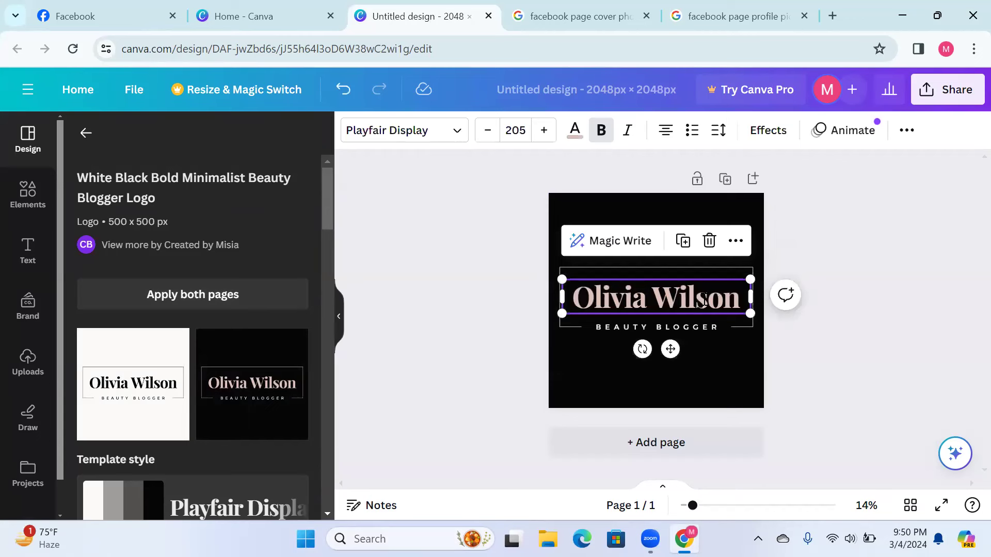
type("Hafsa")
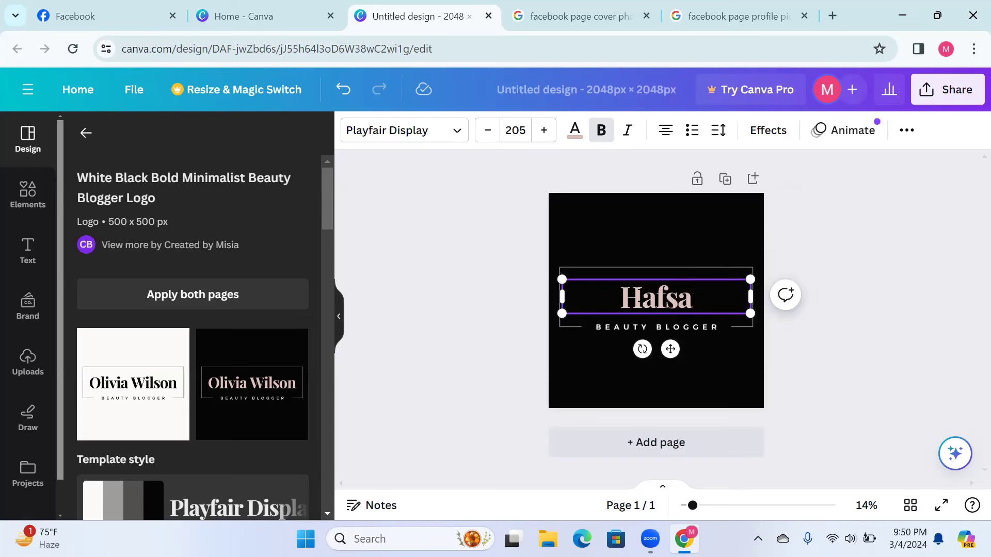
left_click_drag(642, 298, 690, 300)
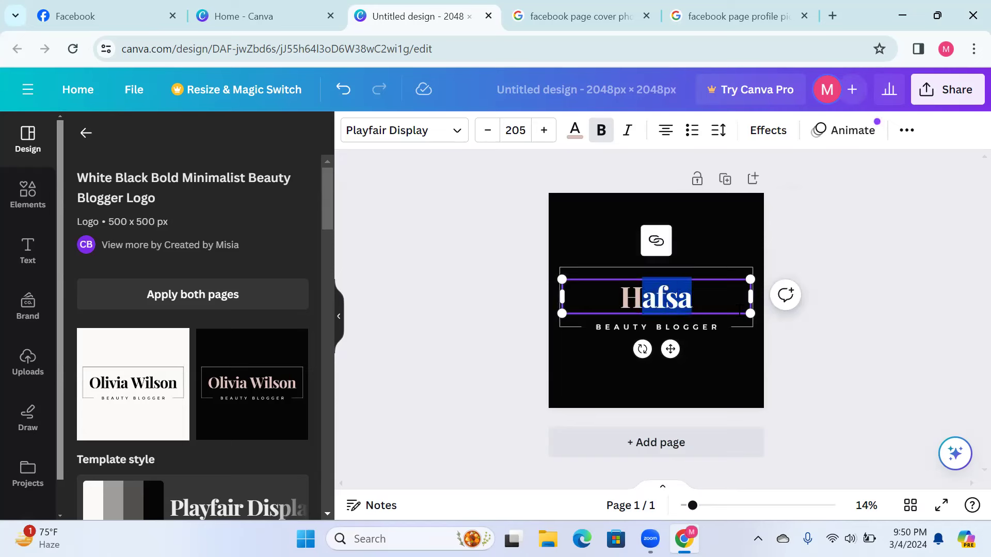
key("BackSpace")
type("AFSA")
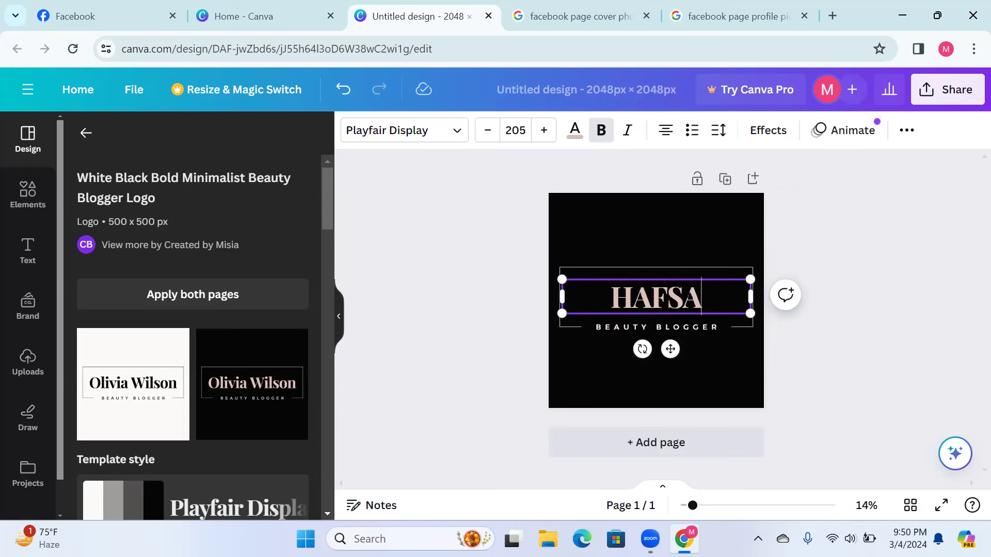
Replace the BEAUTY BLOGGER subtitle with FASHIO HOUSE, with a space between the words.
double_click(648, 325)
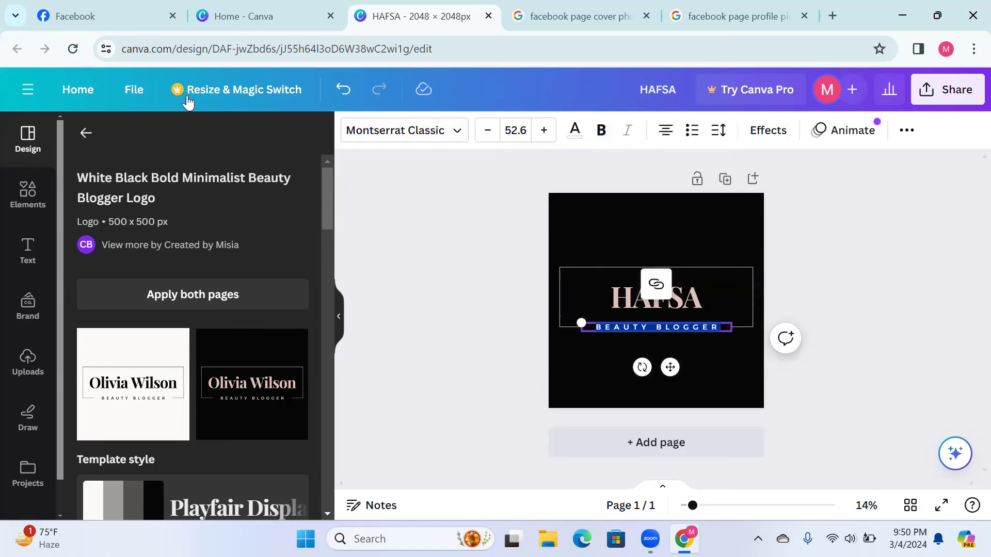
type("FASHION")
left_click(103, 17)
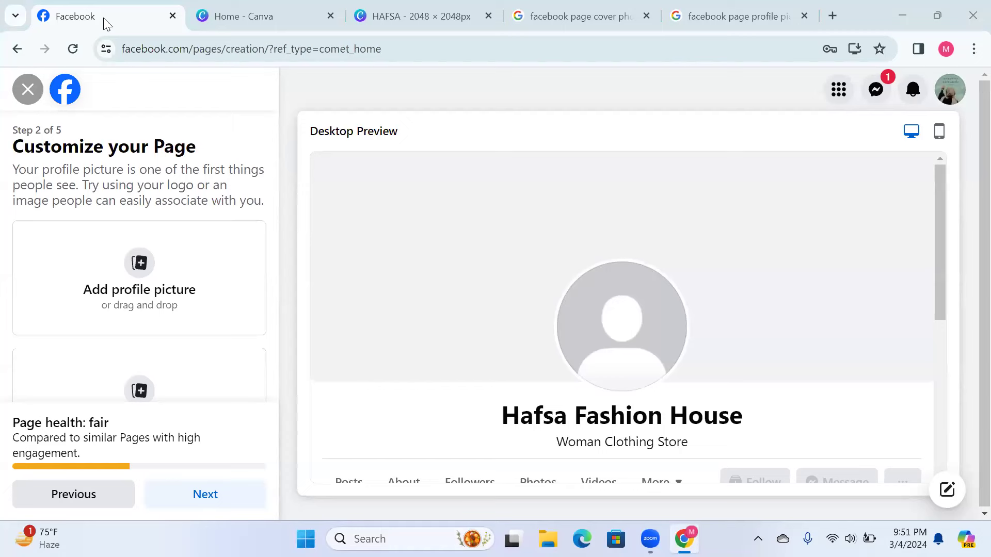
left_click(415, 16)
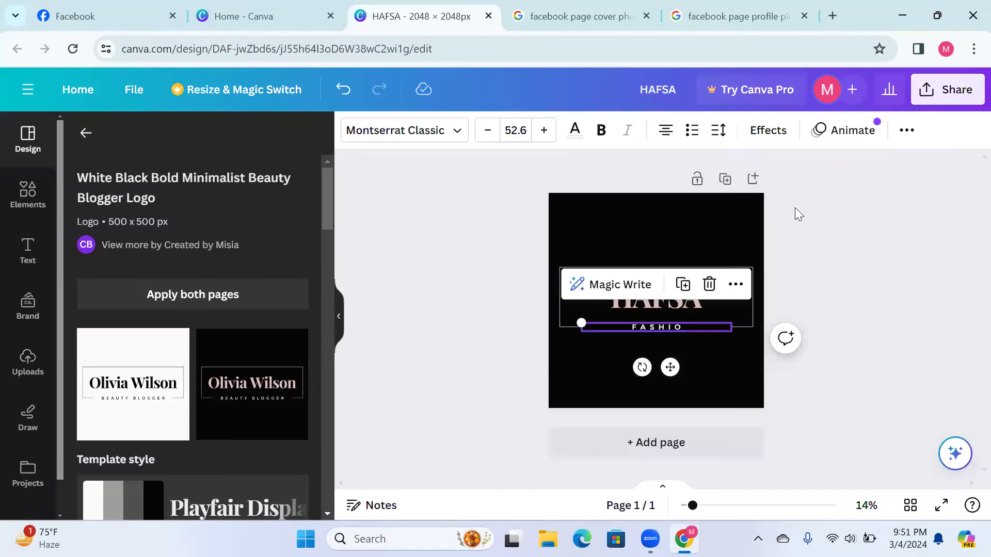
left_click(686, 327)
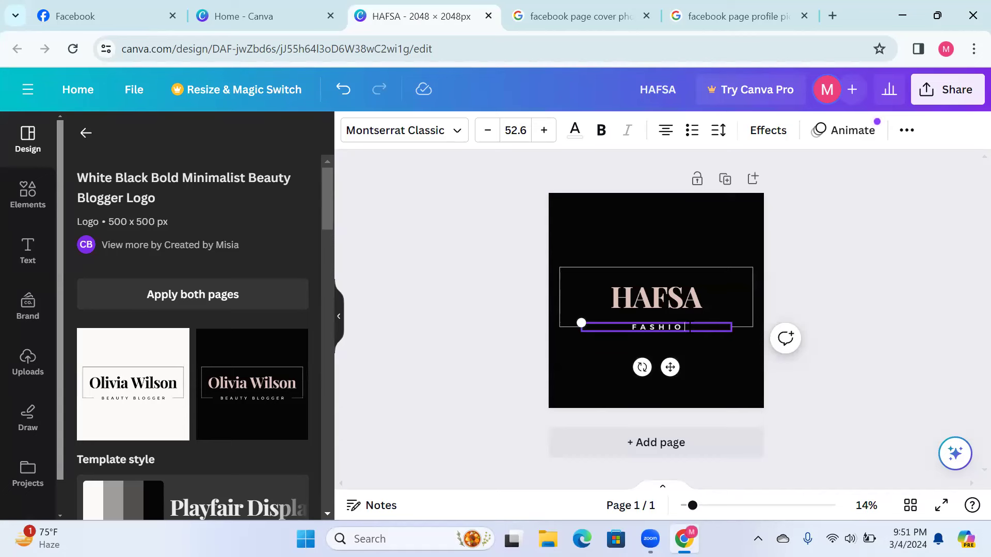
type("HOUSE")
left_click(846, 255)
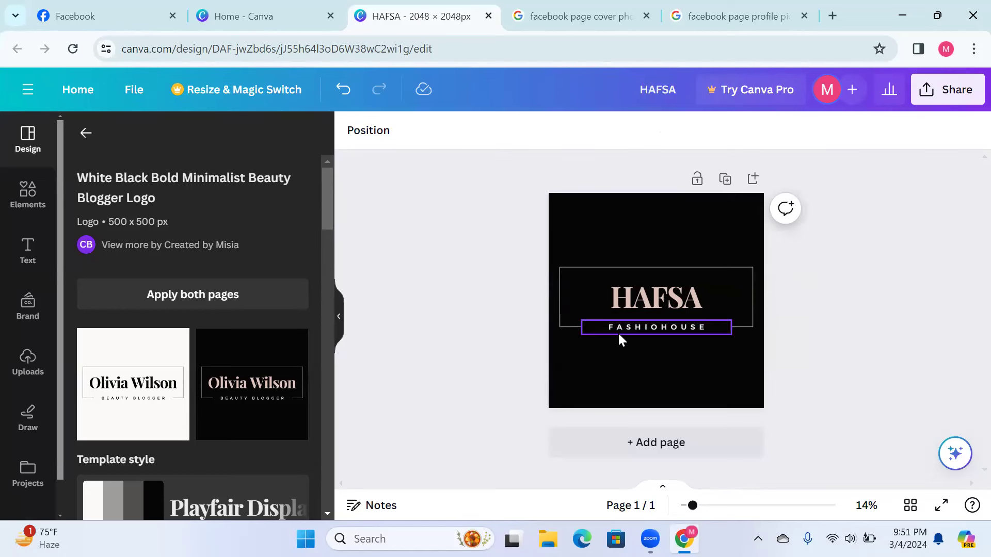
left_click(657, 324)
left_click(658, 326)
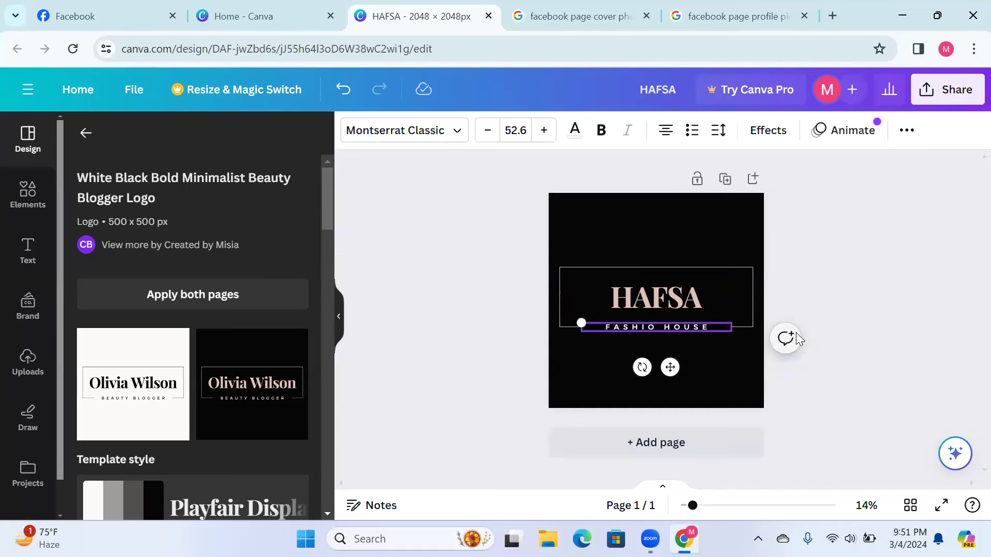
left_click(899, 324)
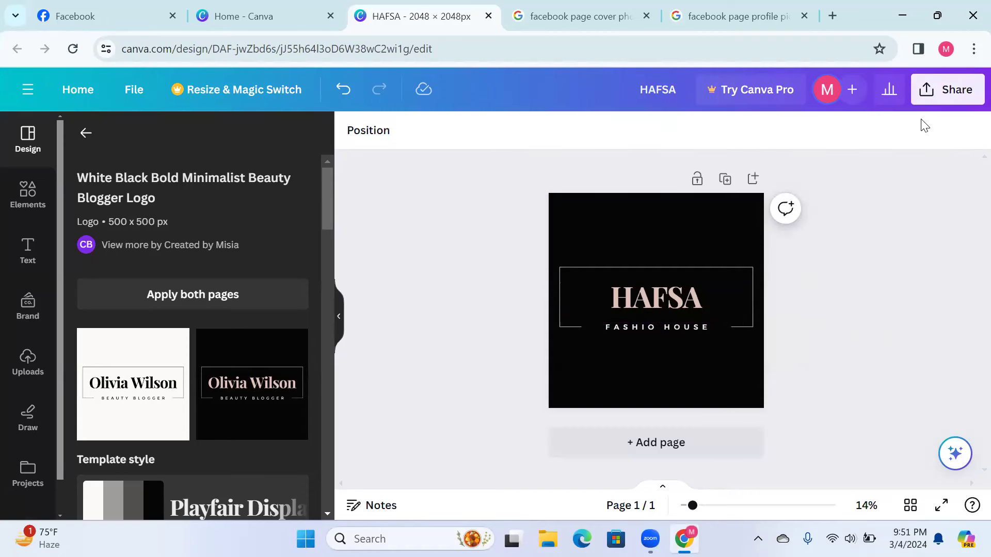
Download the HAFSA logo as a JPG and return to the cover photo size search results.
left_click(958, 96)
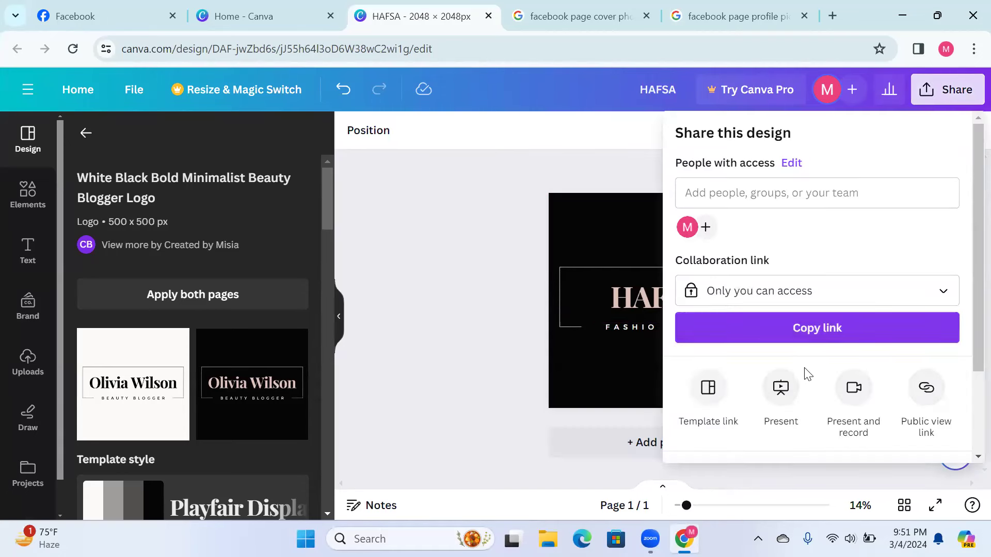
scroll(808, 376, "down", 3)
left_click(769, 367)
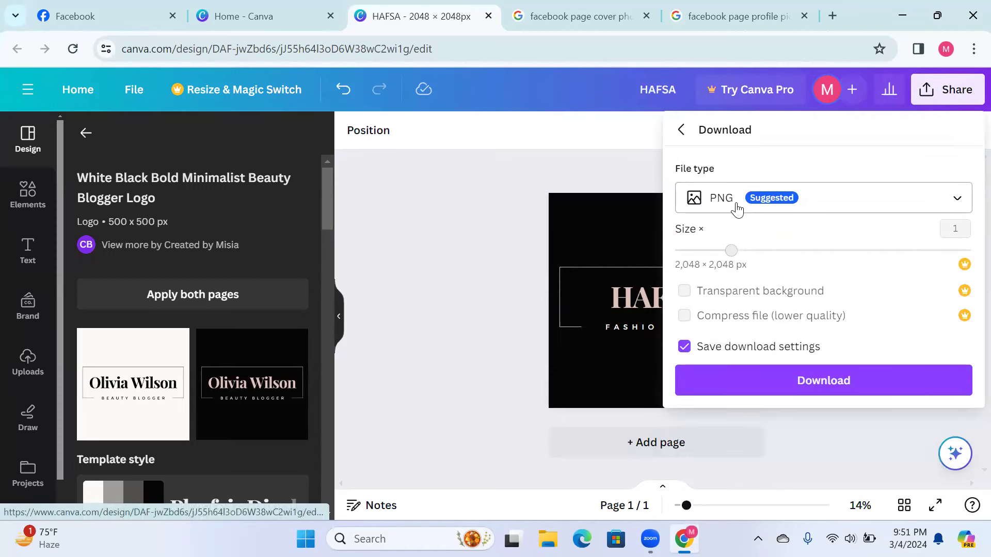
left_click(736, 203)
left_click(730, 248)
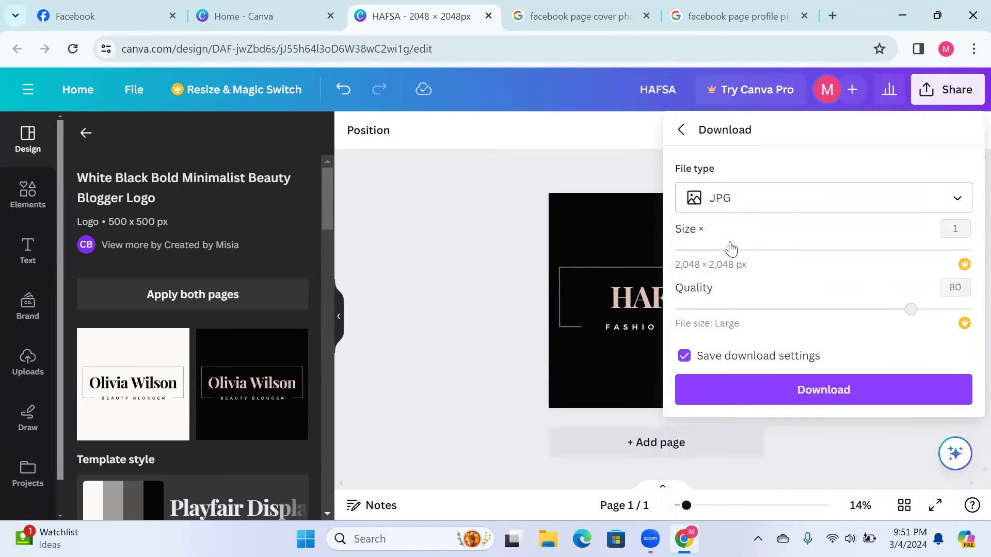
left_click(776, 397)
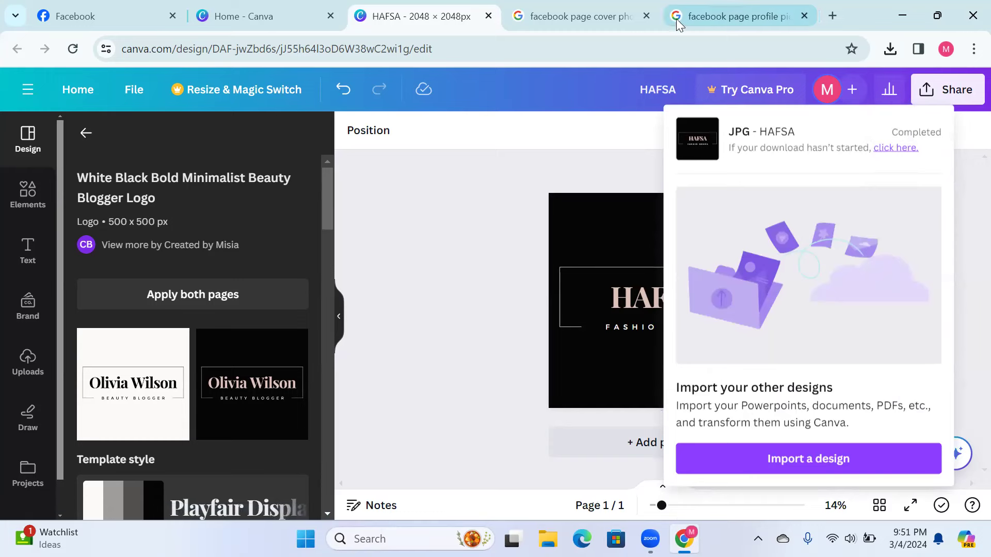
left_click(573, 15)
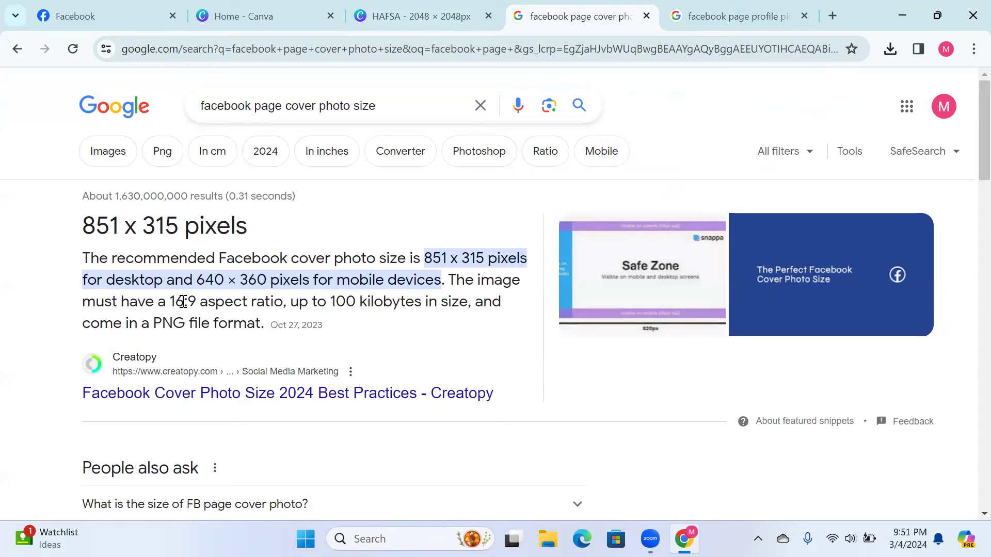
Highlight the 16:9 cover photo ratio in the snippet, then return to the Canva home page.
left_click_drag(170, 303, 203, 301)
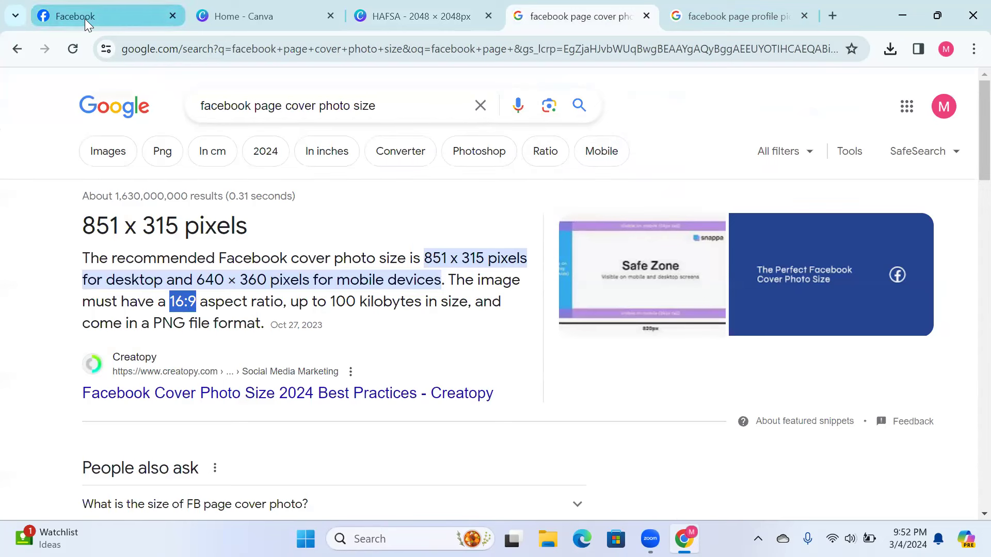
mouse_move(108, 23)
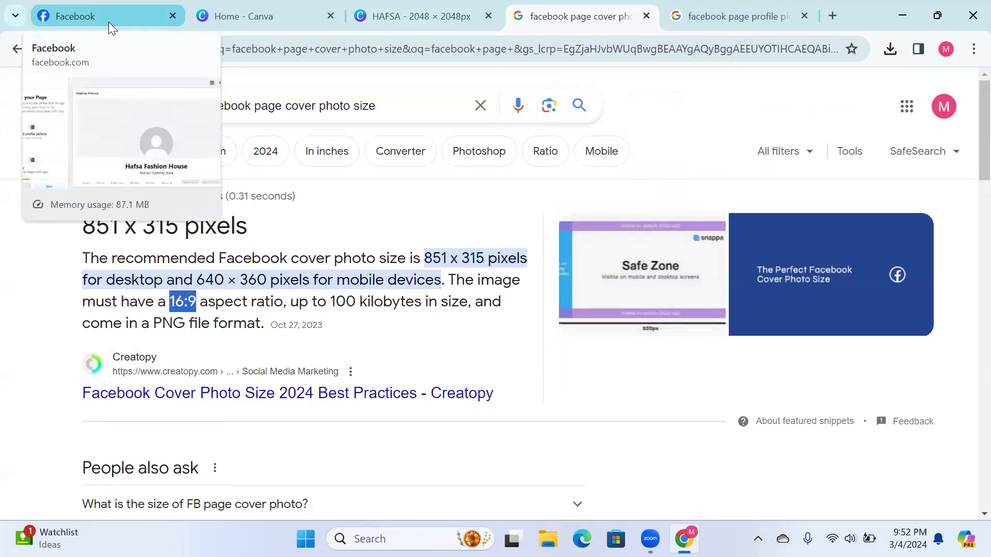
left_click(273, 12)
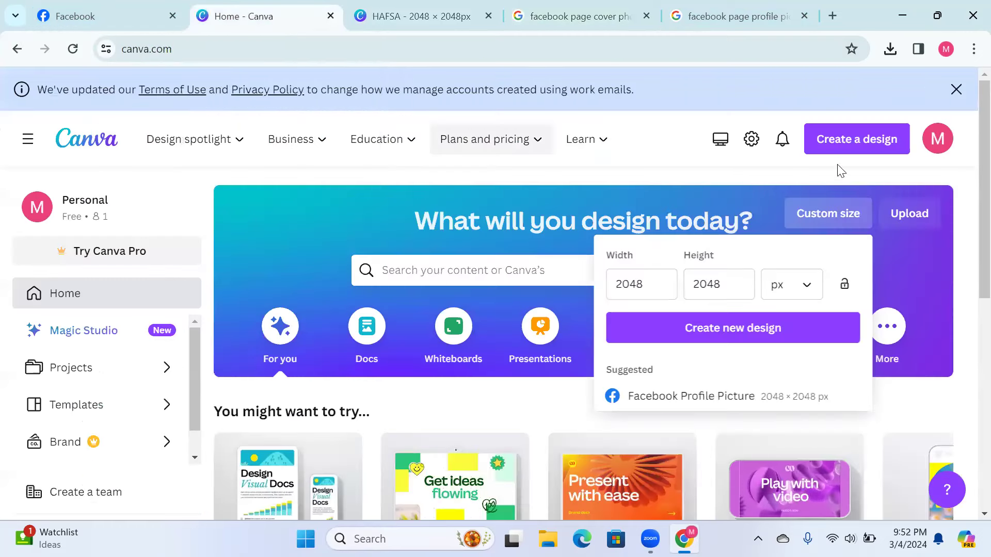
Create a blank custom-size design of width 851 and height 315 px.
double_click(648, 280)
type("851")
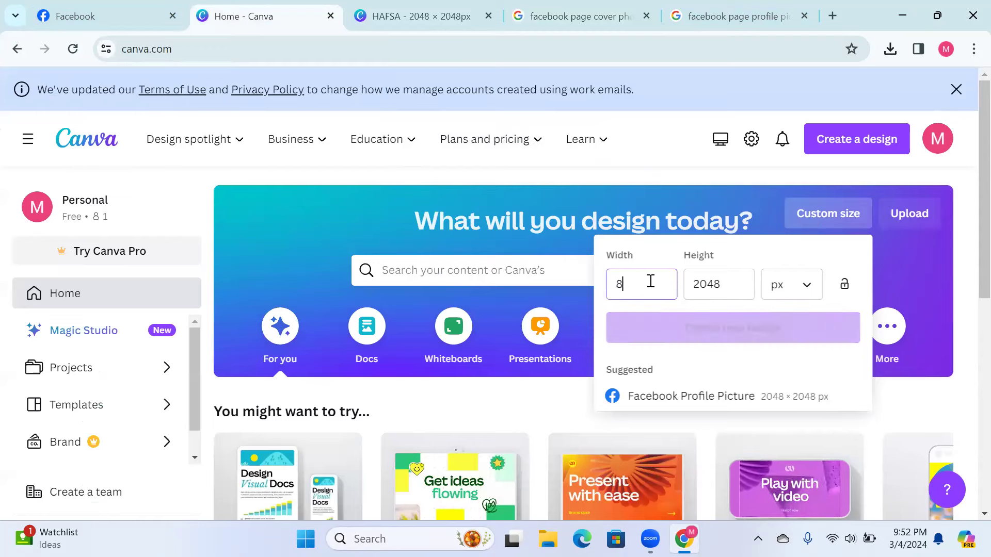
key("Tab")
type("315")
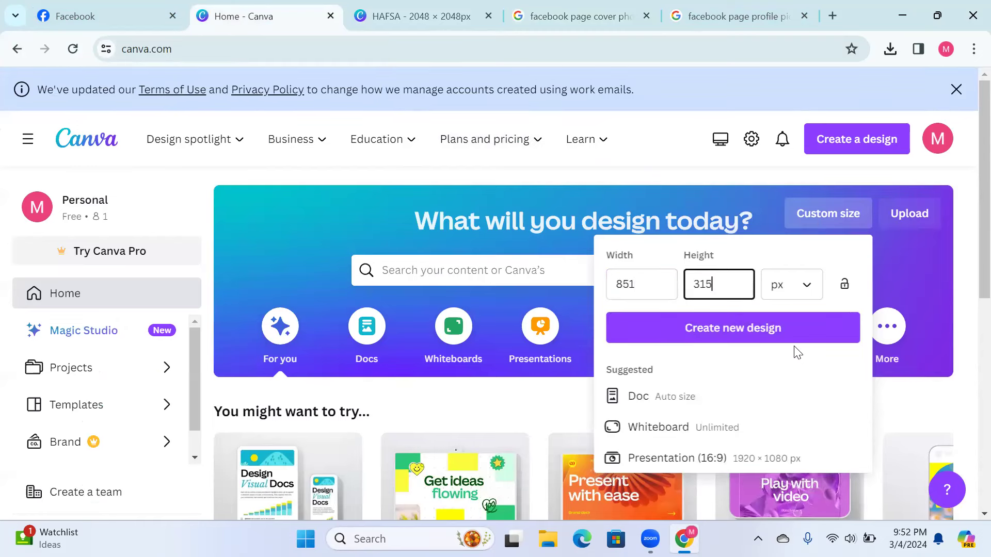
left_click(740, 329)
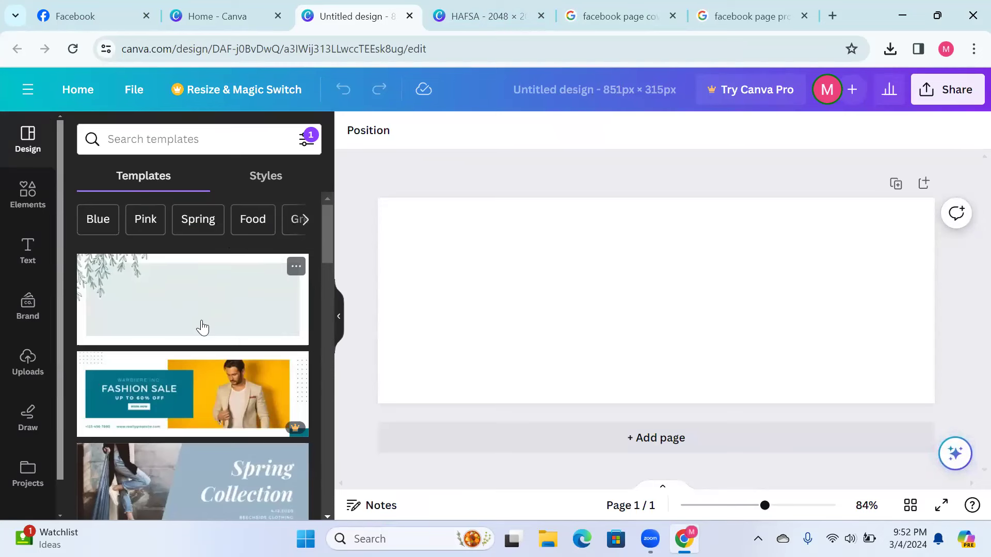
Preview the New Arrival fashion cover template and dismiss the Canva Pro upgrade offer.
scroll(202, 326, "down", 5)
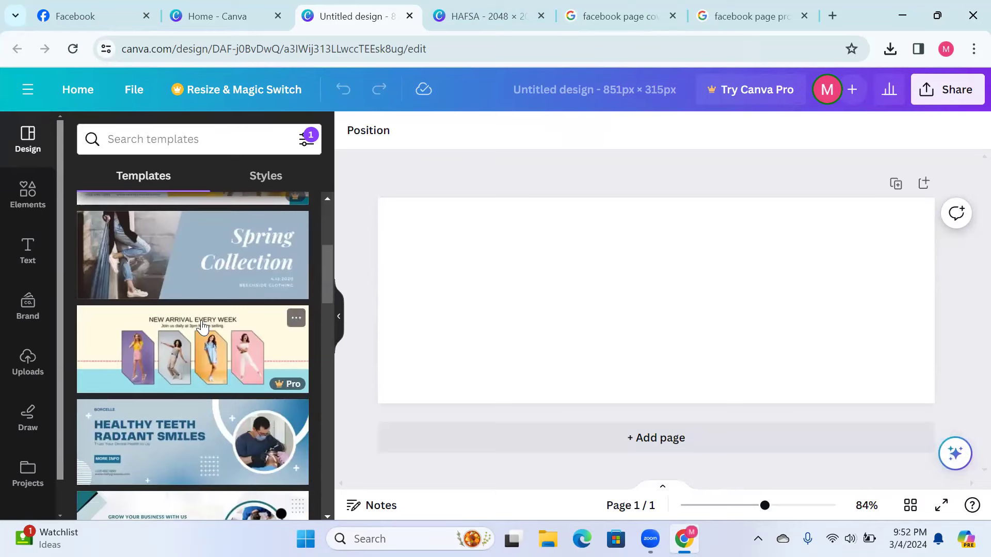
left_click(191, 359)
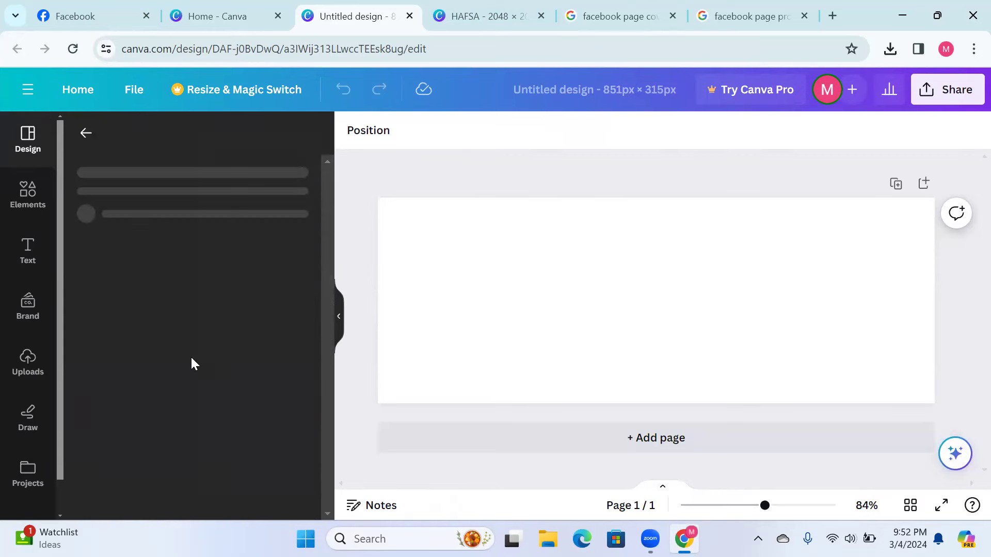
left_click(871, 91)
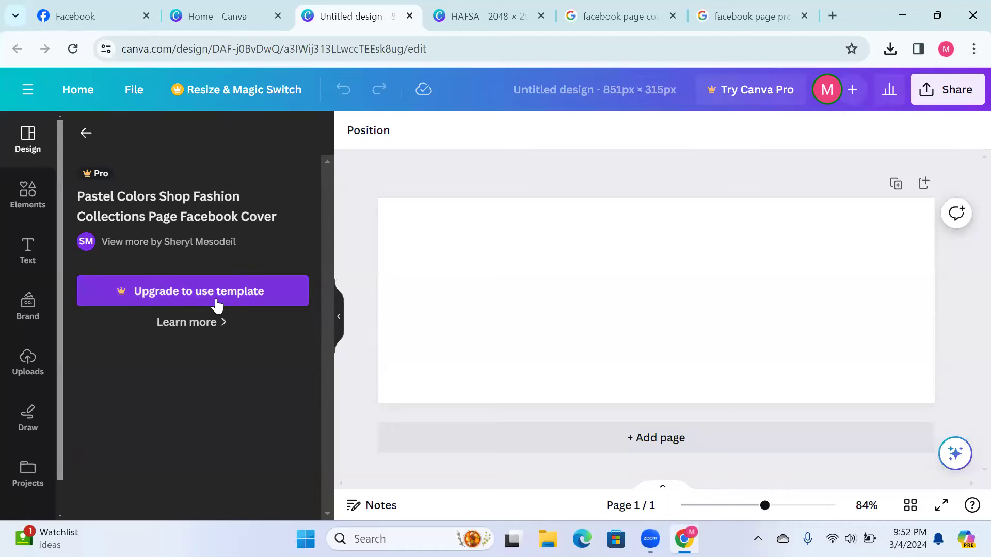
Back in the full template list, scroll down to the Flash Sale Frenzy template and apply it.
left_click(86, 133)
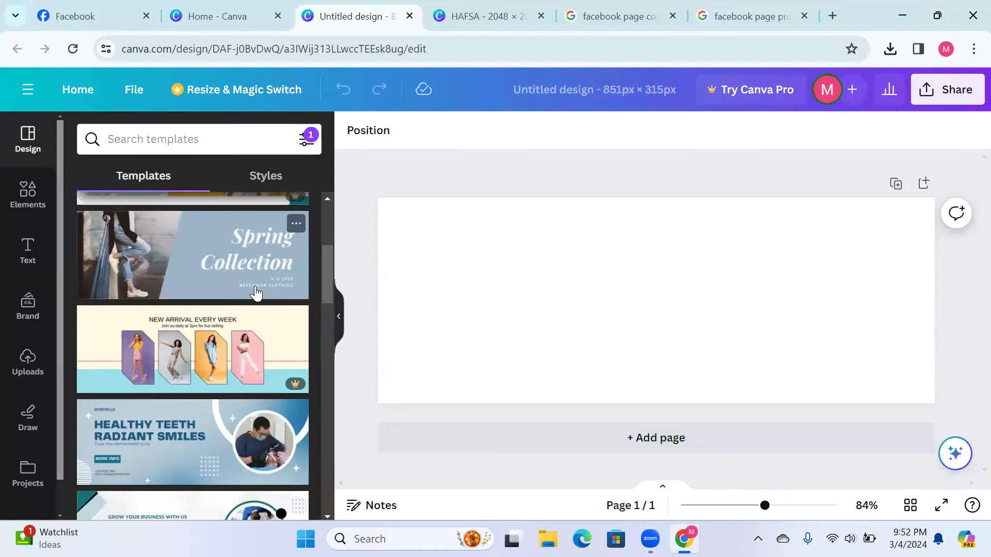
scroll(230, 321, "down", 3)
scroll(230, 321, "down", 4)
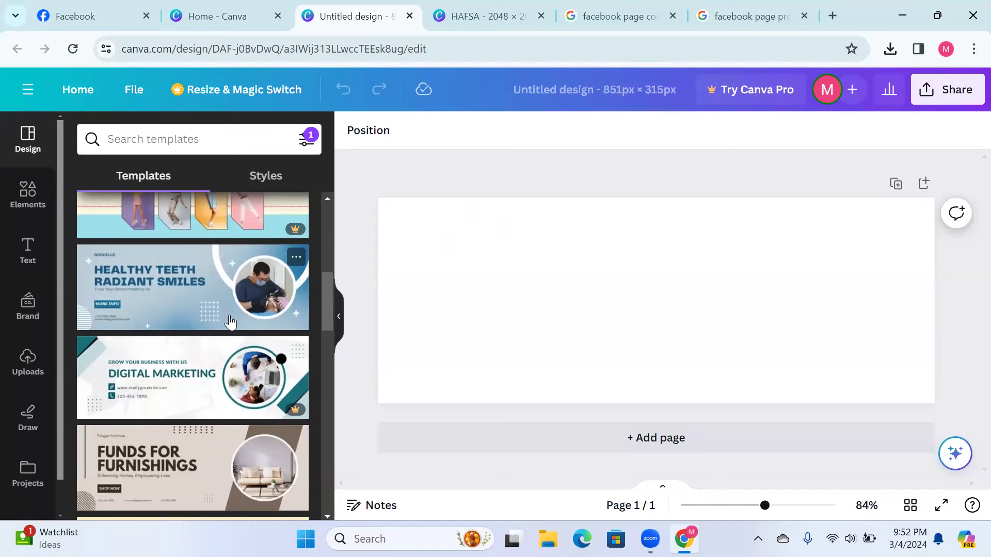
scroll(230, 321, "down", 10)
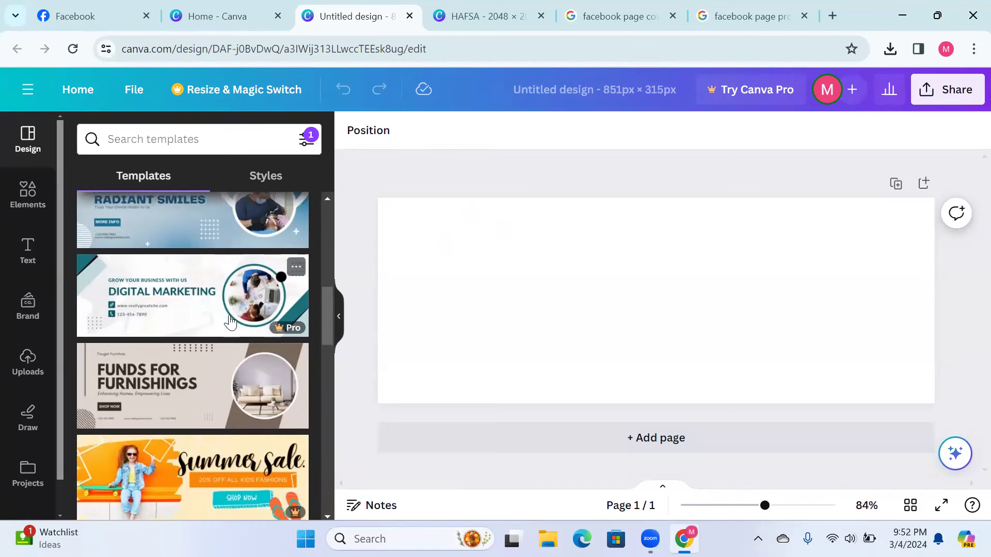
scroll(230, 324, "down", 2)
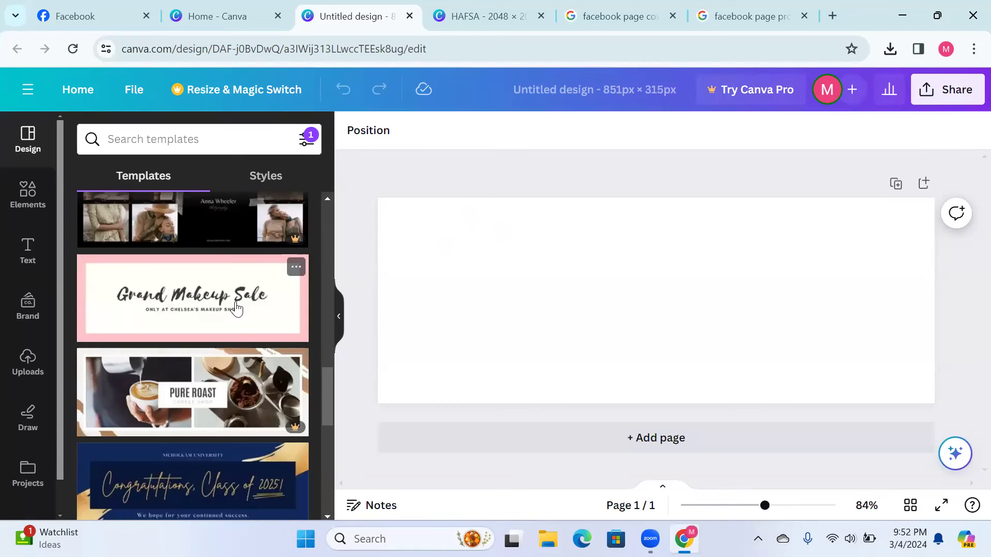
scroll(236, 308, "down", 10)
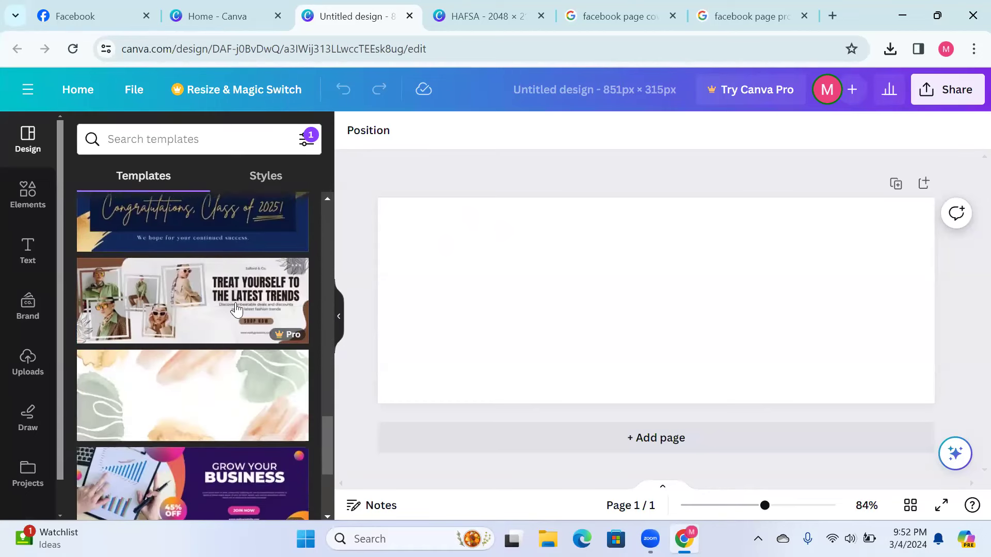
scroll(236, 309, "down", 8)
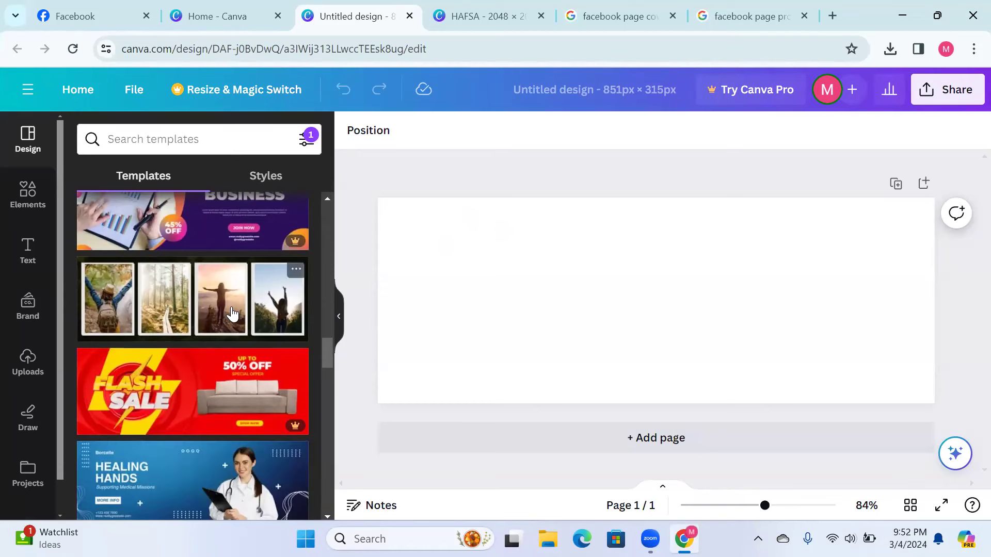
scroll(233, 313, "down", 5)
scroll(233, 313, "down", 7)
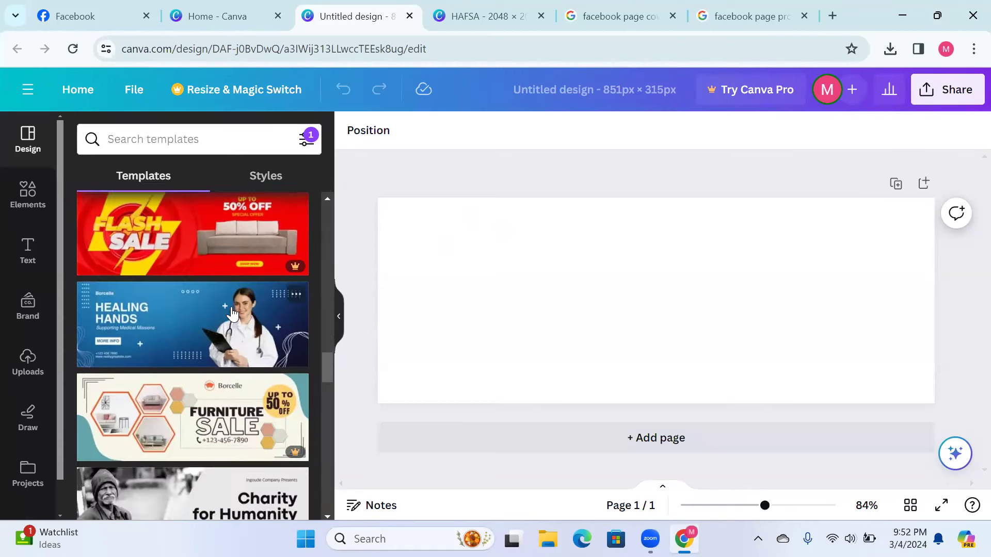
scroll(221, 330, "down", 2)
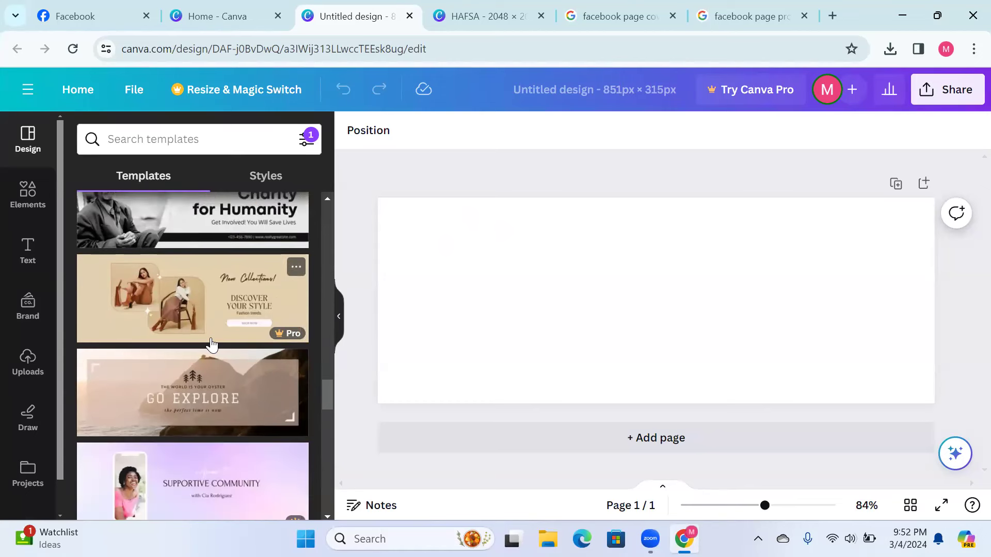
scroll(211, 344, "down", 4)
scroll(211, 344, "down", 2)
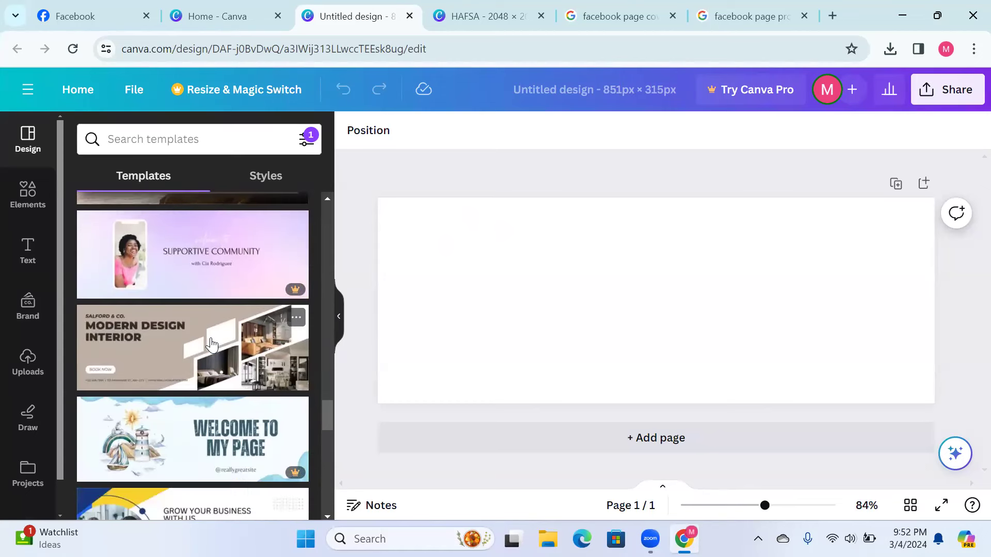
scroll(211, 344, "down", 6)
scroll(211, 344, "down", 3)
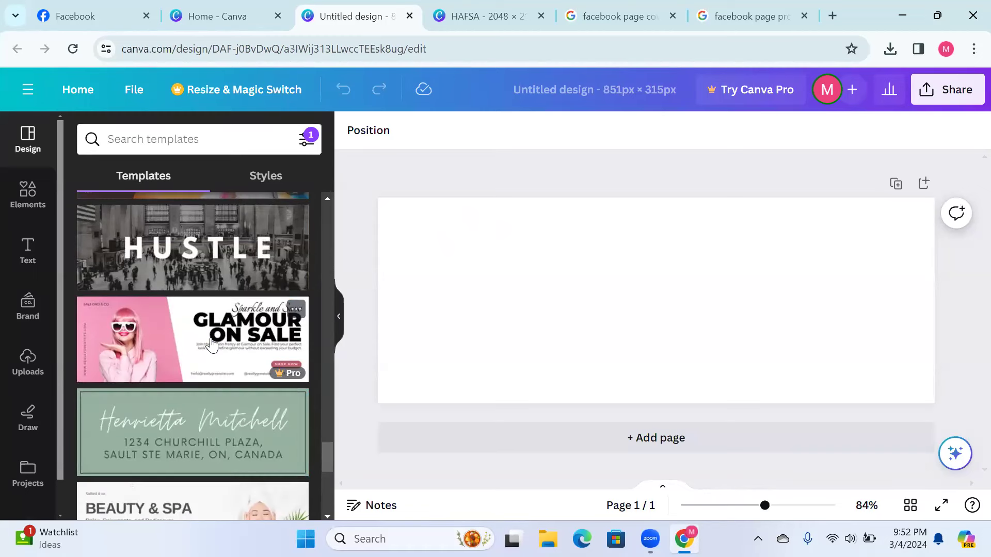
scroll(211, 344, "down", 6)
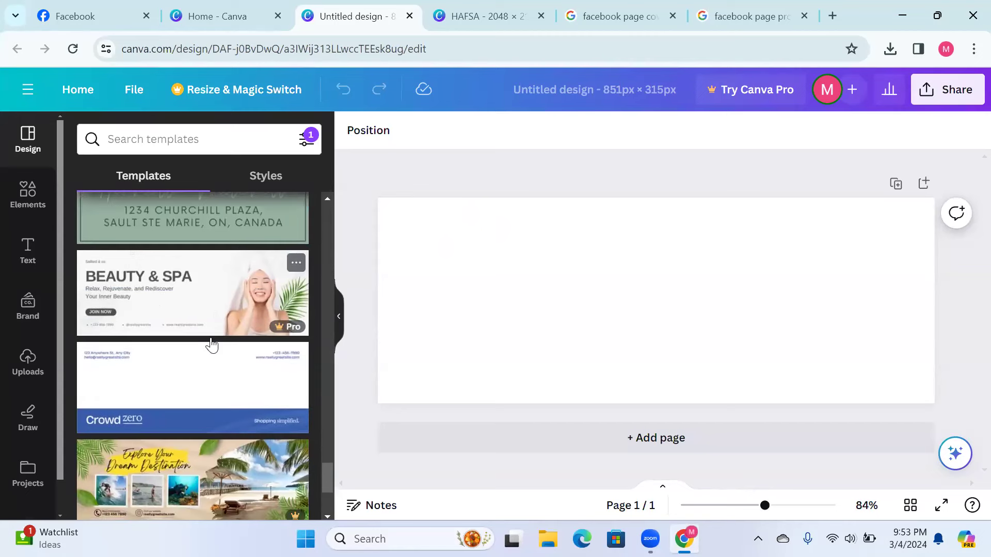
scroll(211, 344, "down", 7)
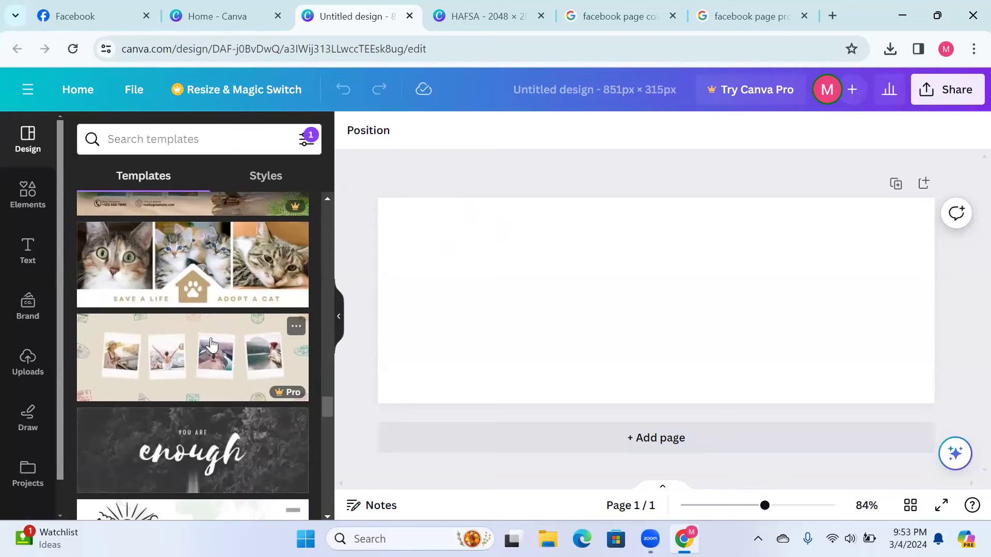
scroll(211, 344, "down", 1)
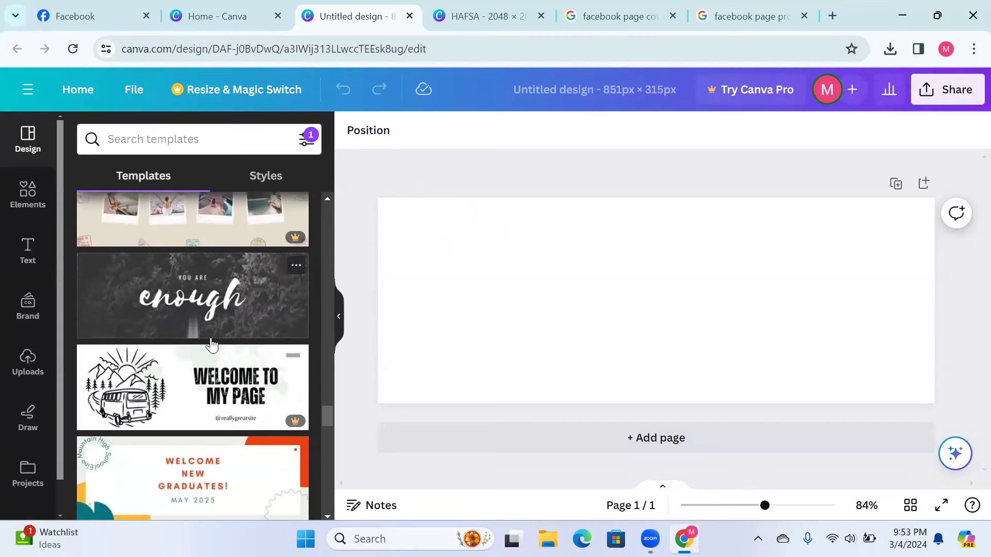
scroll(211, 344, "down", 3)
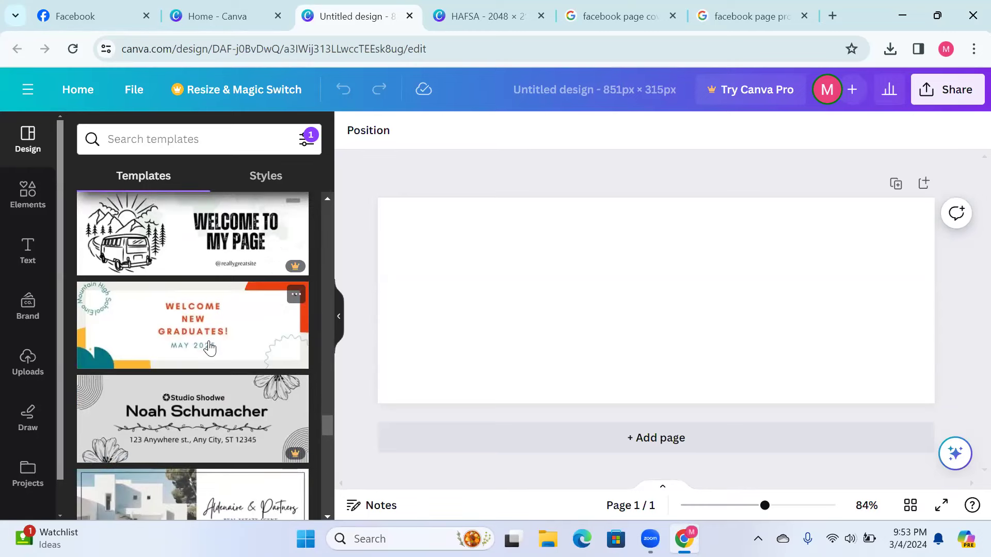
scroll(209, 347, "down", 2)
scroll(209, 348, "down", 6)
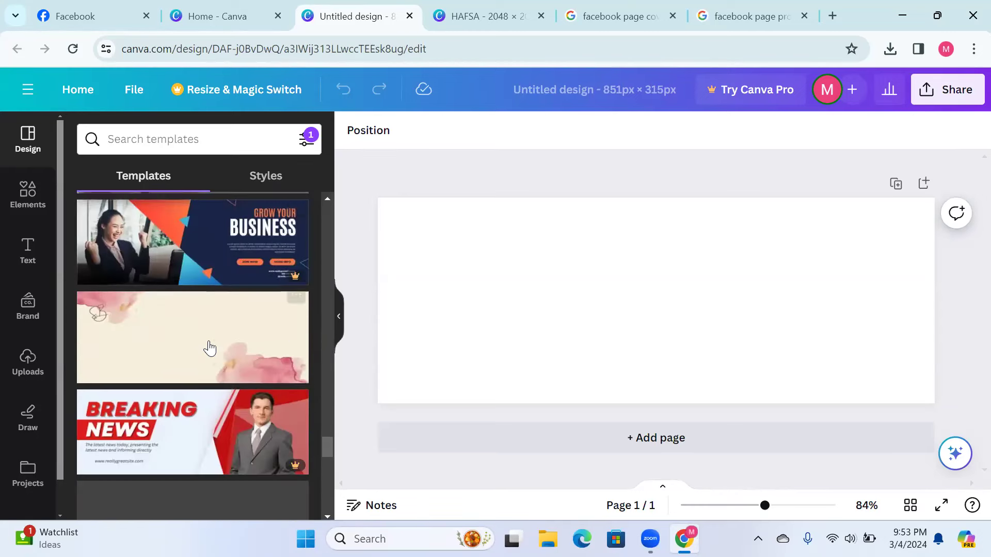
scroll(209, 348, "down", 6)
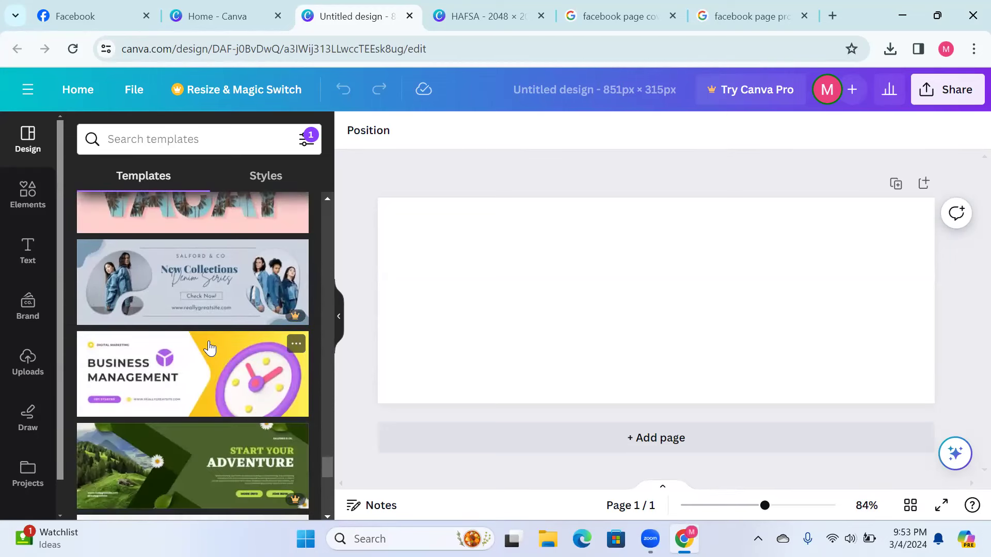
scroll(209, 348, "down", 5)
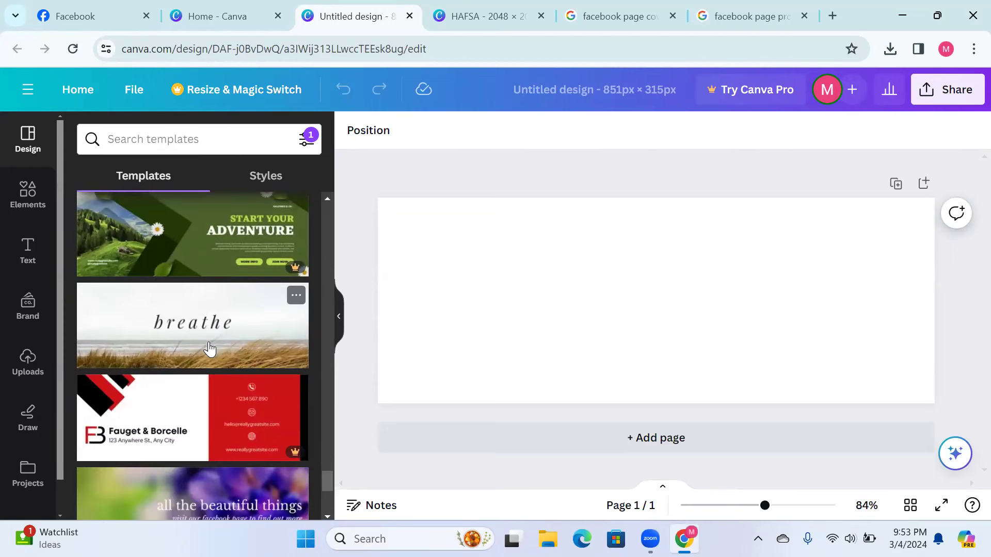
scroll(237, 359, "down", 6)
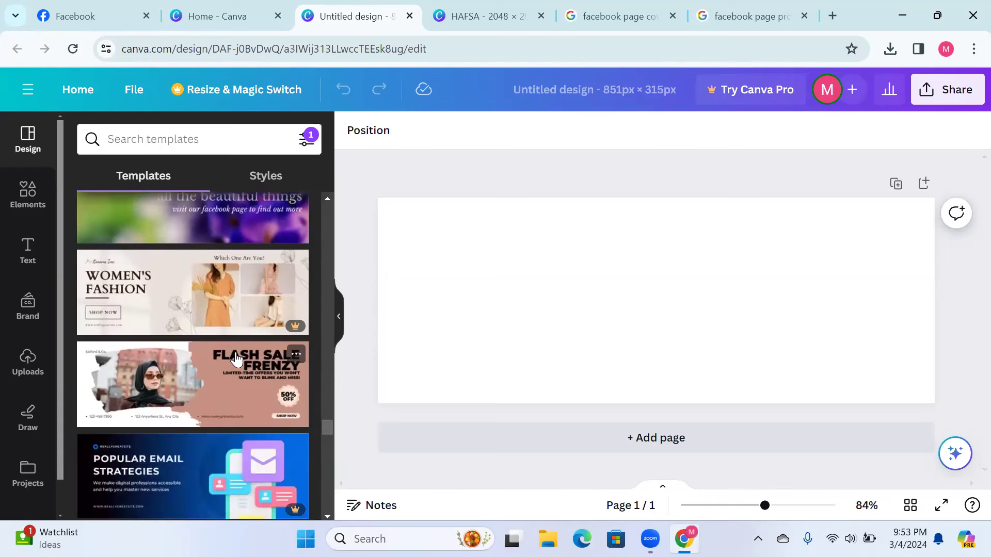
left_click(190, 369)
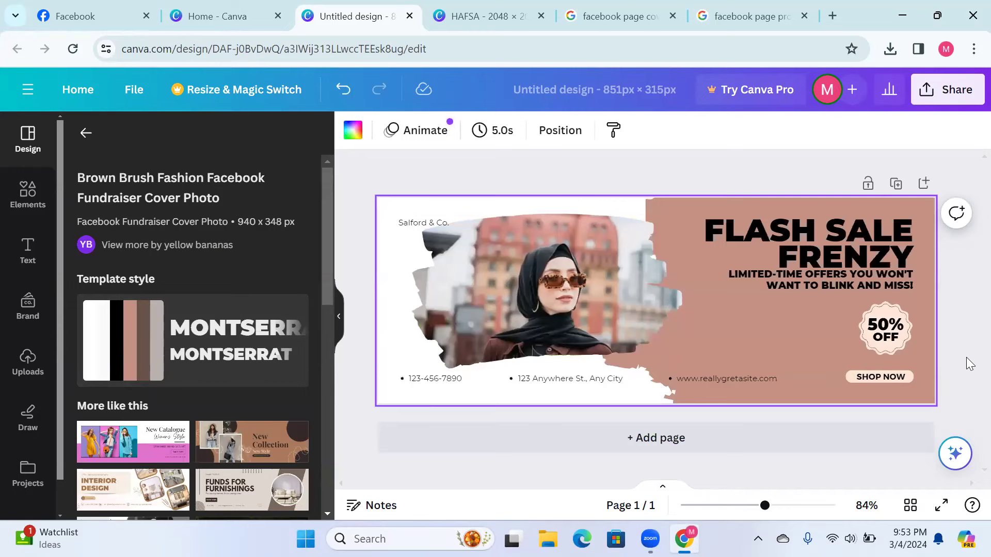
Delete the Salford & Co. brand, phone number, street address and website text boxes.
left_click(425, 224)
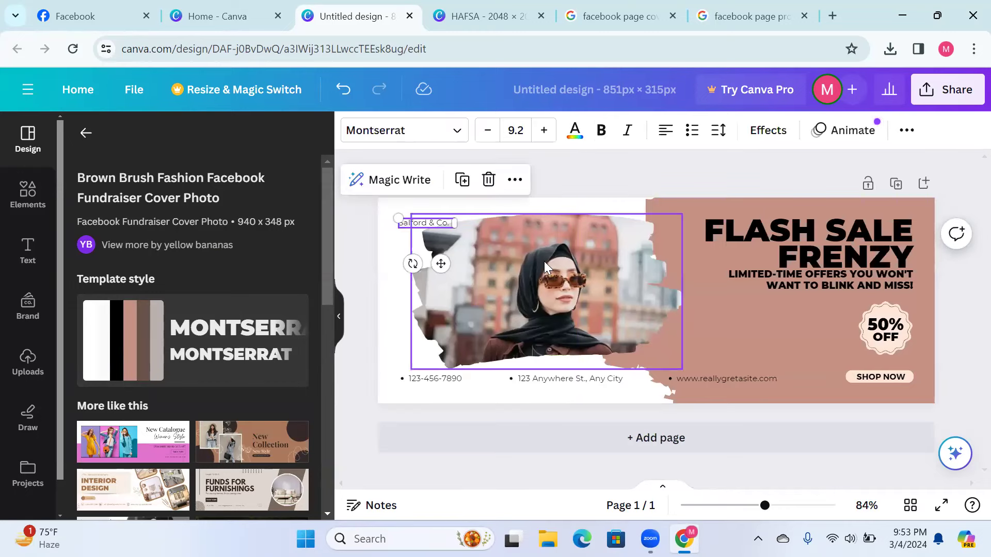
left_click(488, 180)
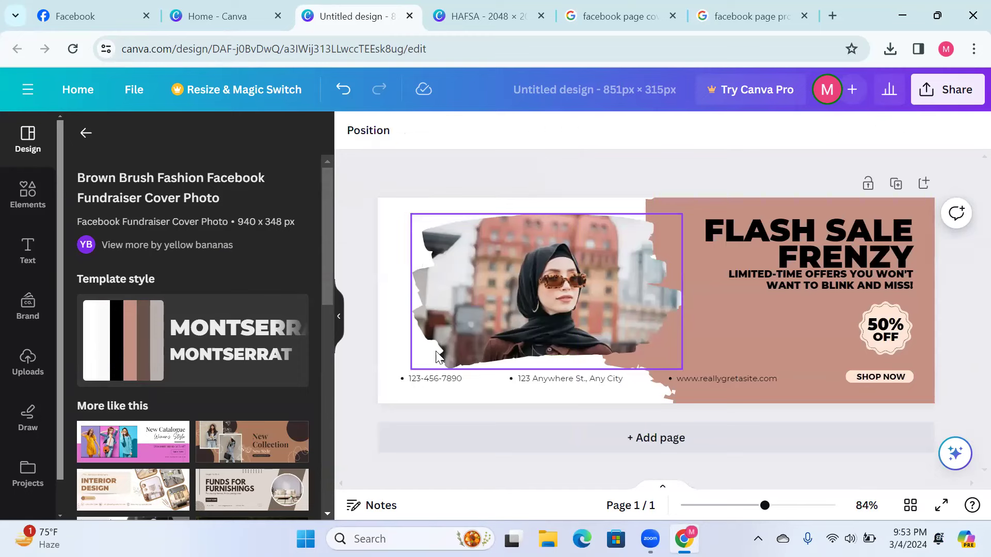
left_click(432, 380)
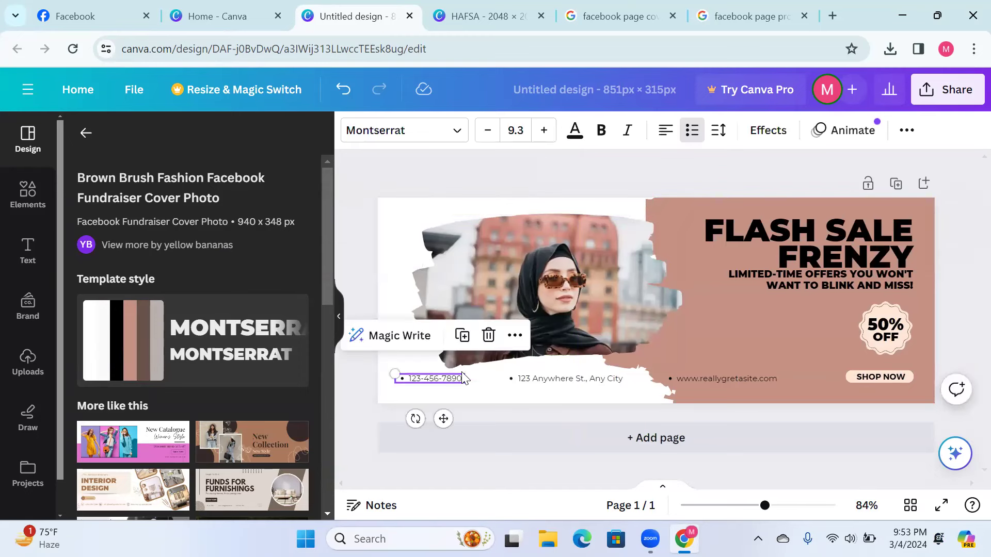
left_click(485, 335)
left_click(568, 380)
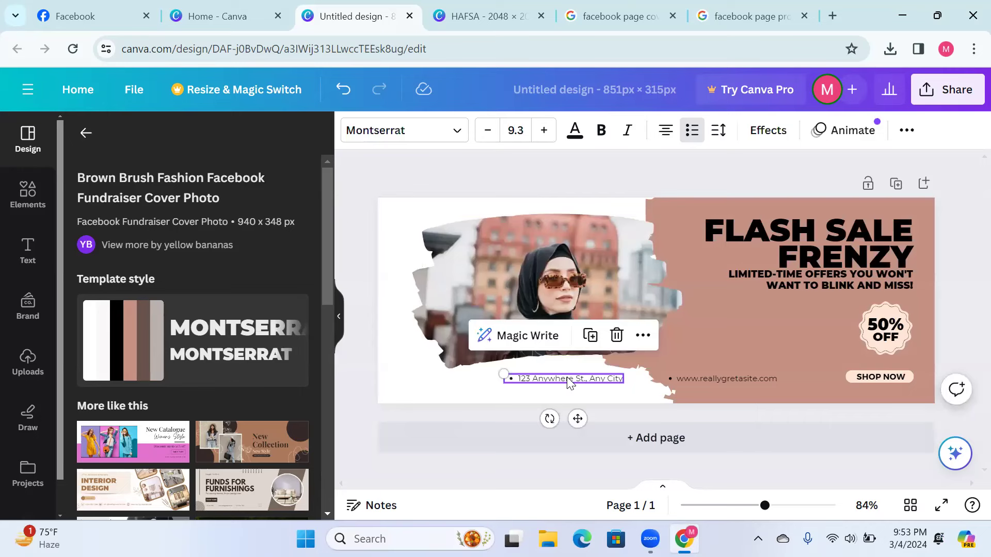
left_click(616, 335)
left_click(708, 379)
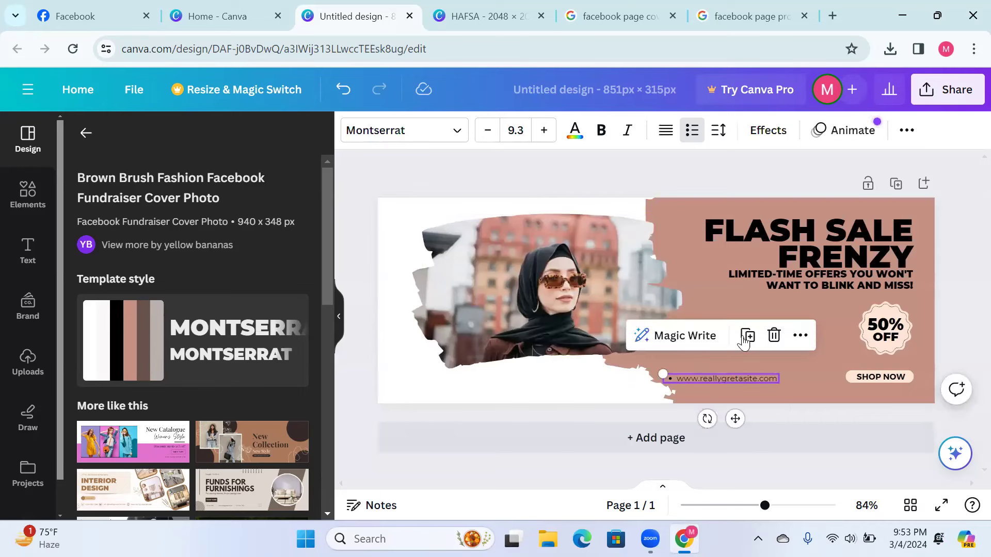
left_click(773, 335)
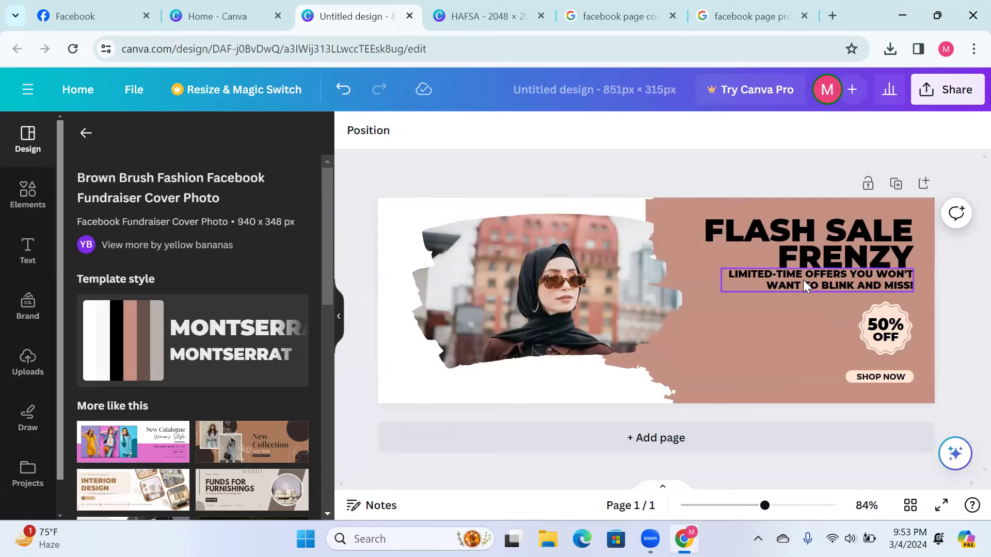
Replace the FLASH SALE FRENZY headline text with 'HAFSA FASHION HOUSE'.
left_click(856, 244)
left_click(856, 243)
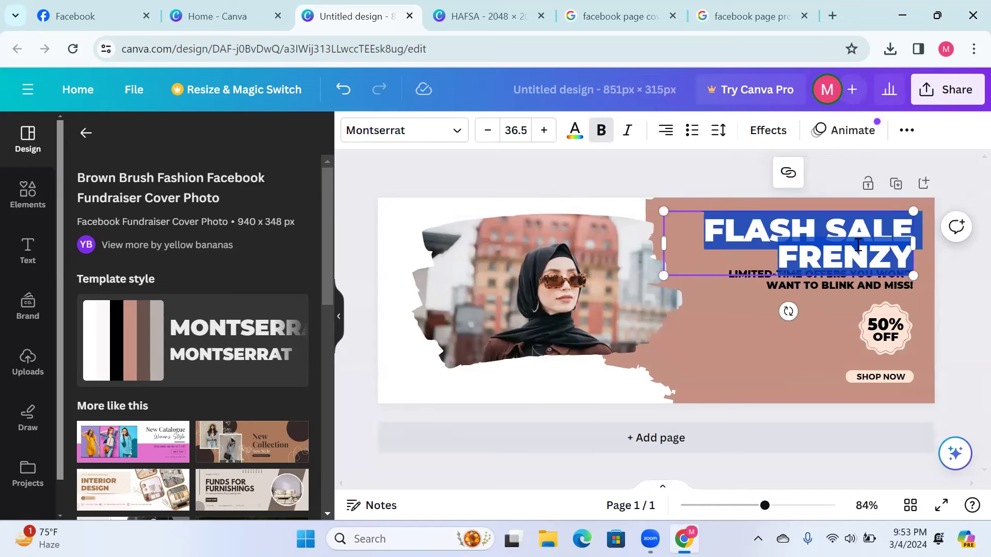
type("HAFSA")
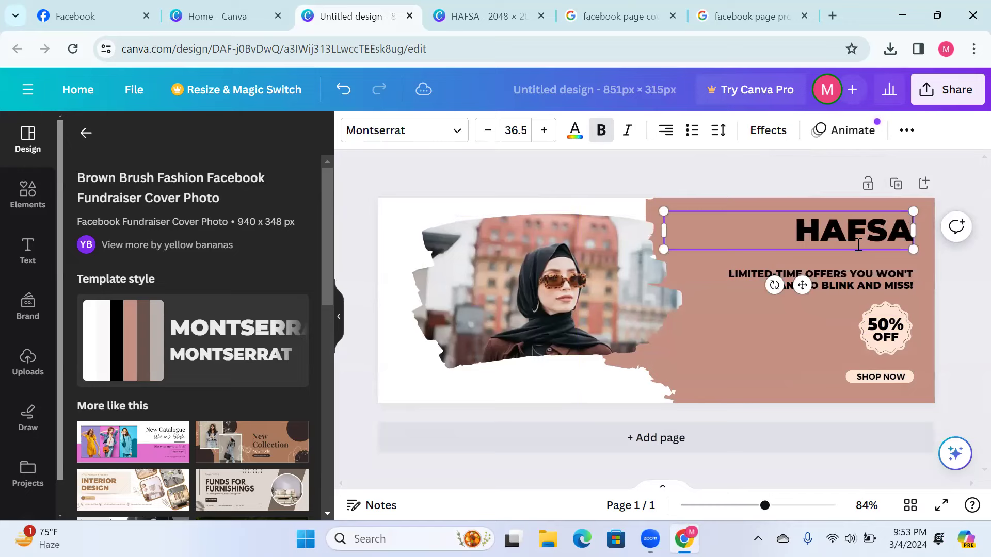
type(" FASH")
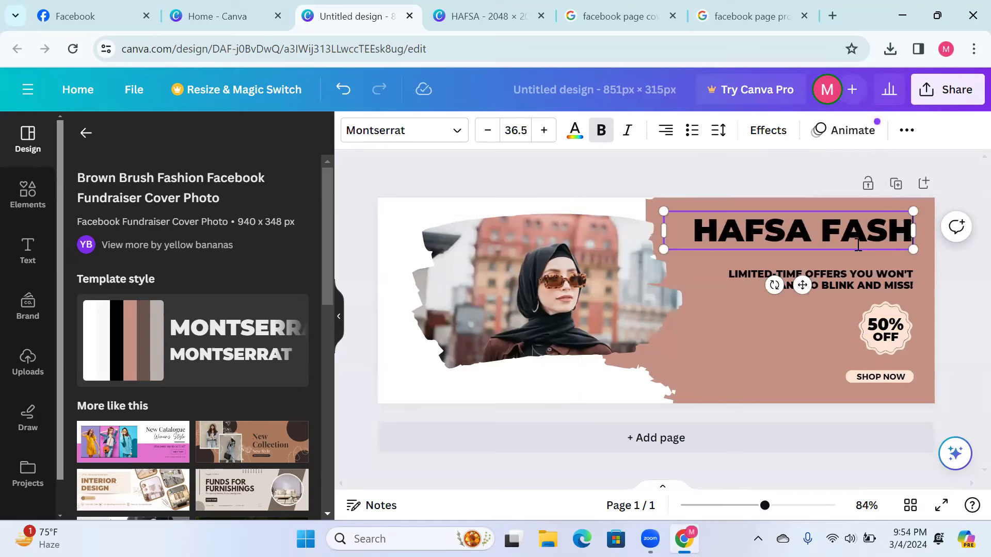
type("ION HOUSE")
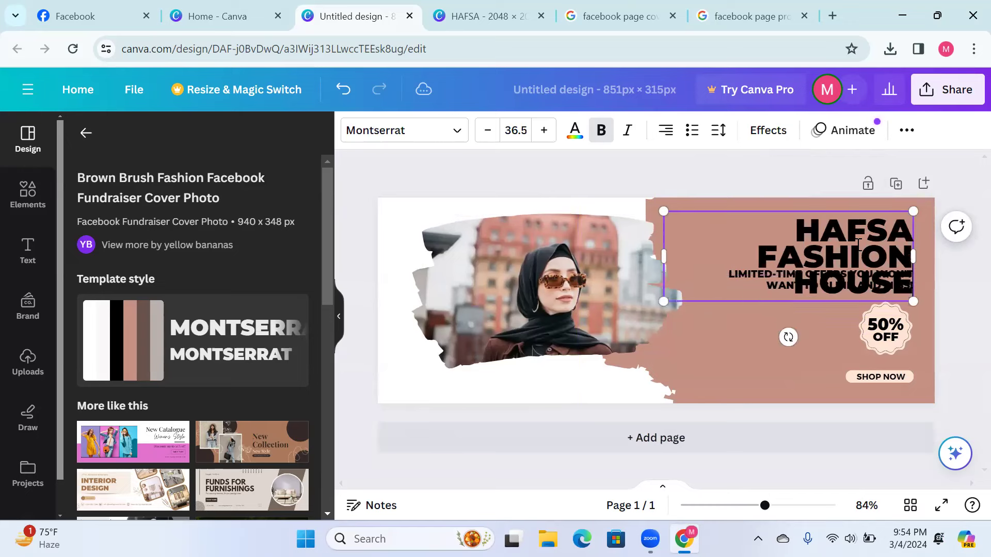
Set the headline font size to 35 and widen its box so it wraps onto two lines.
left_click(487, 132)
left_click(487, 132)
left_click(487, 132)
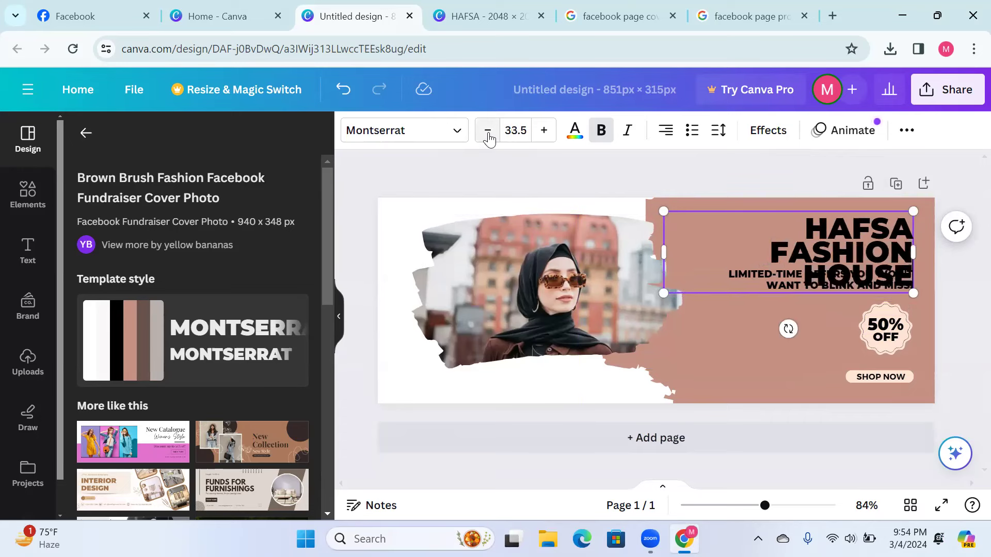
left_click(487, 133)
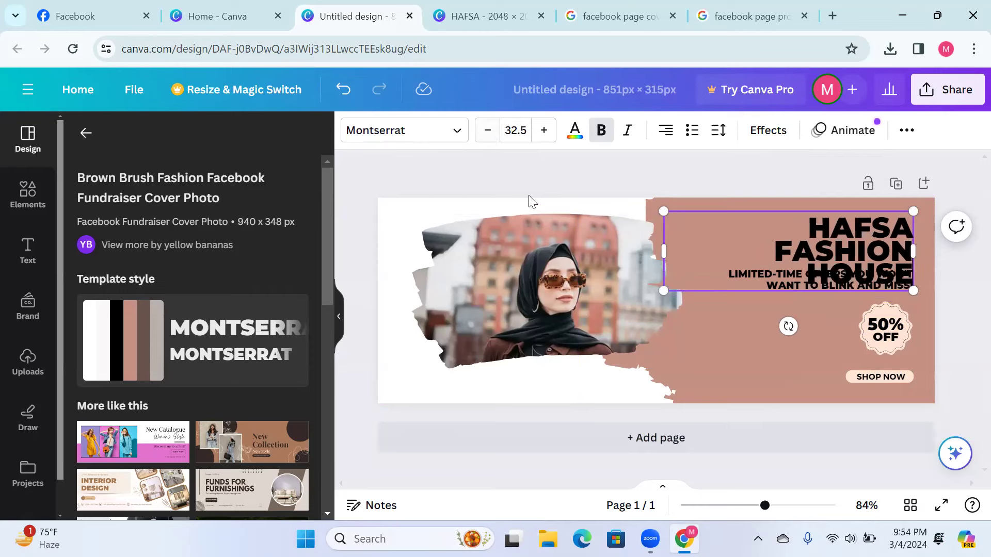
left_click(516, 130)
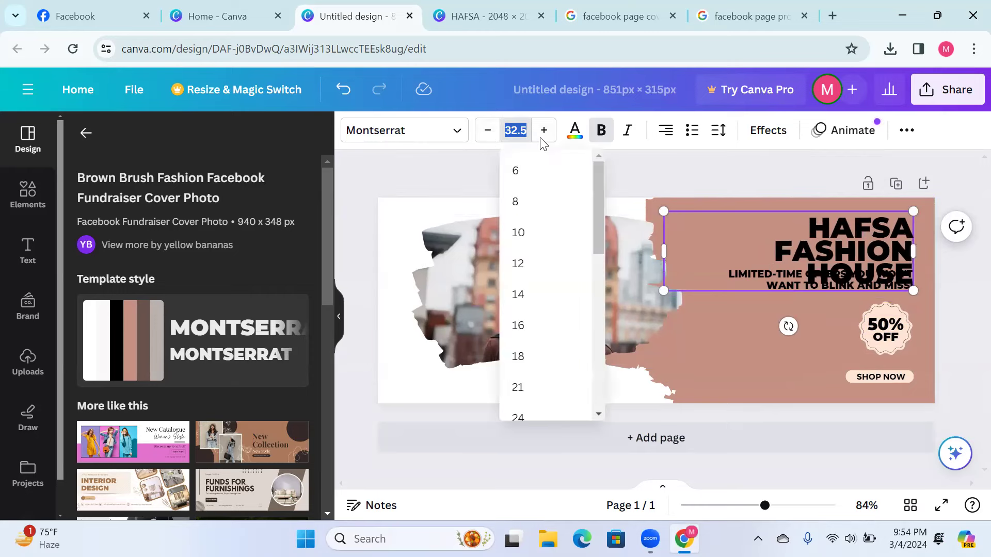
type("35")
key("Return")
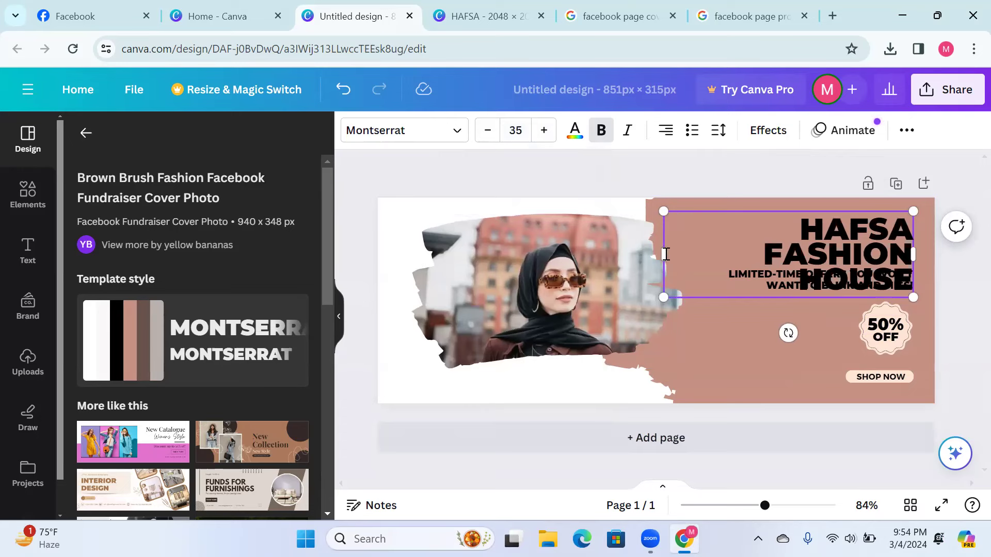
left_click_drag(661, 254, 622, 254)
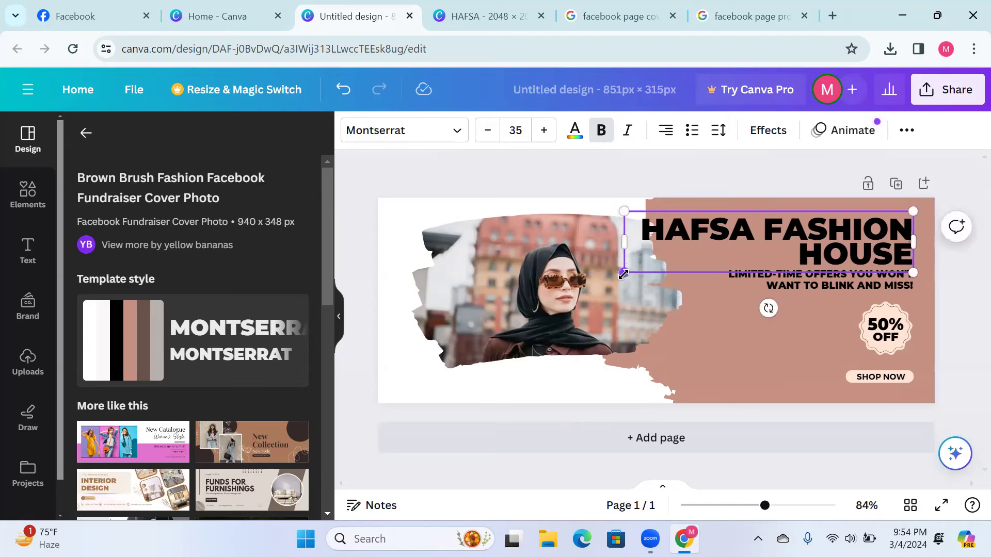
left_click_drag(624, 272, 653, 266)
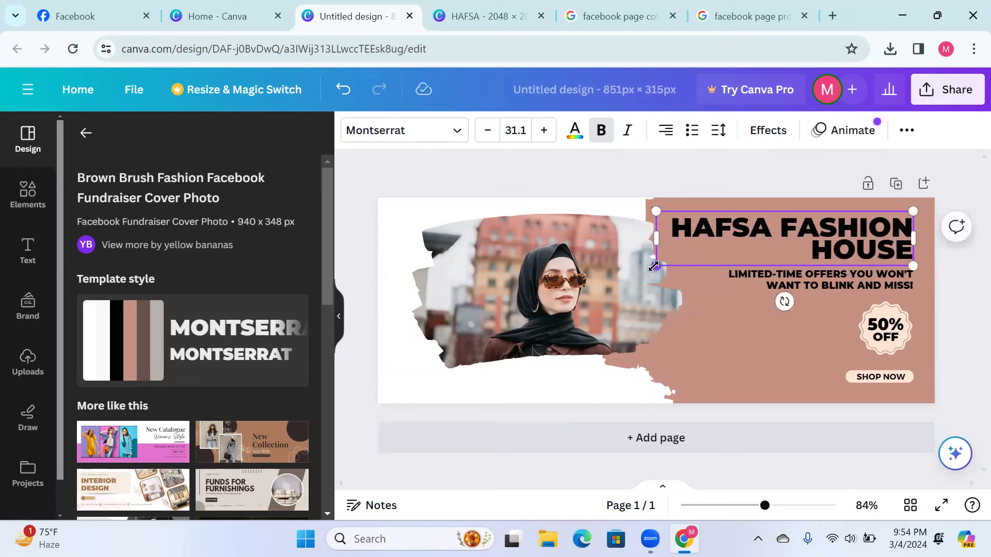
left_click(961, 290)
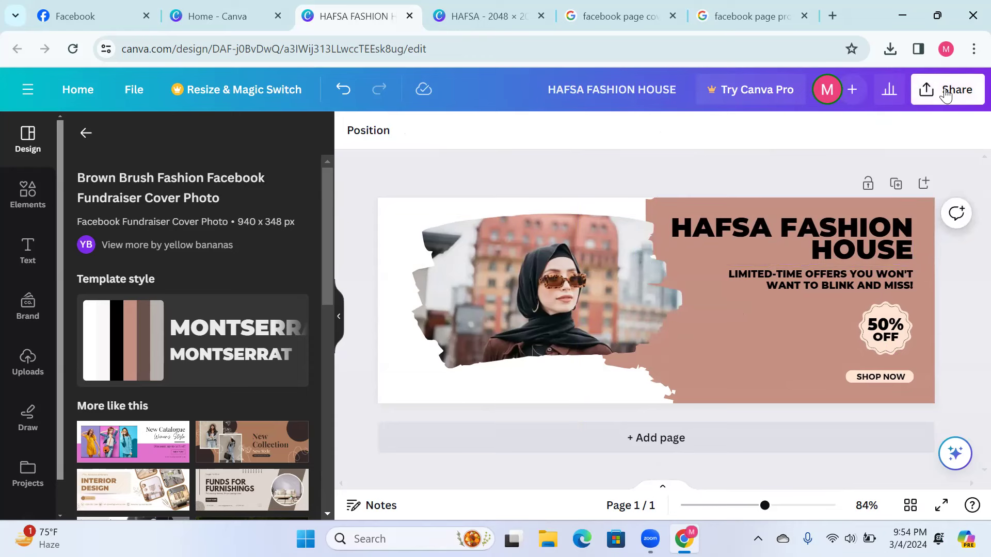
Download the cover design as a JPG file instead of PNG.
left_click(946, 95)
scroll(818, 381, "down", 3)
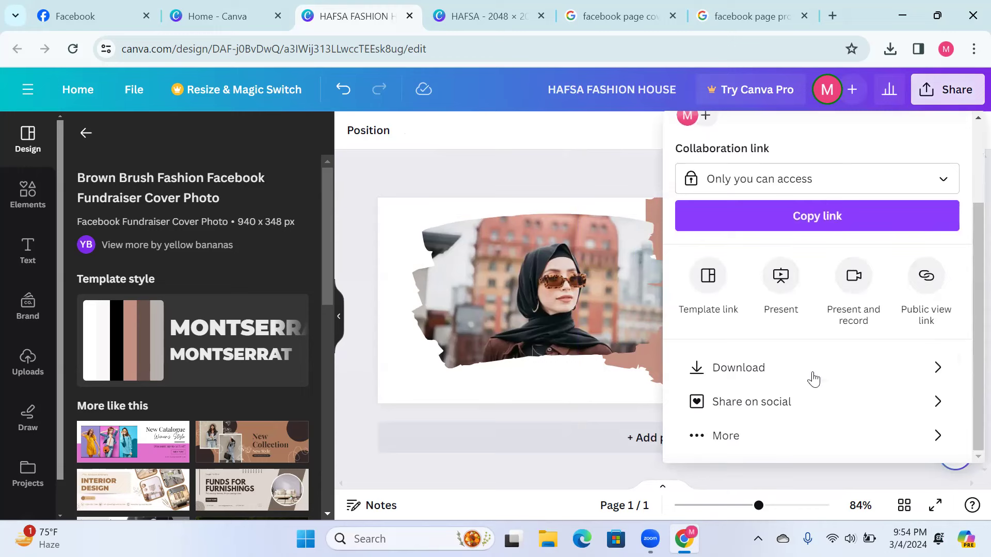
left_click(768, 373)
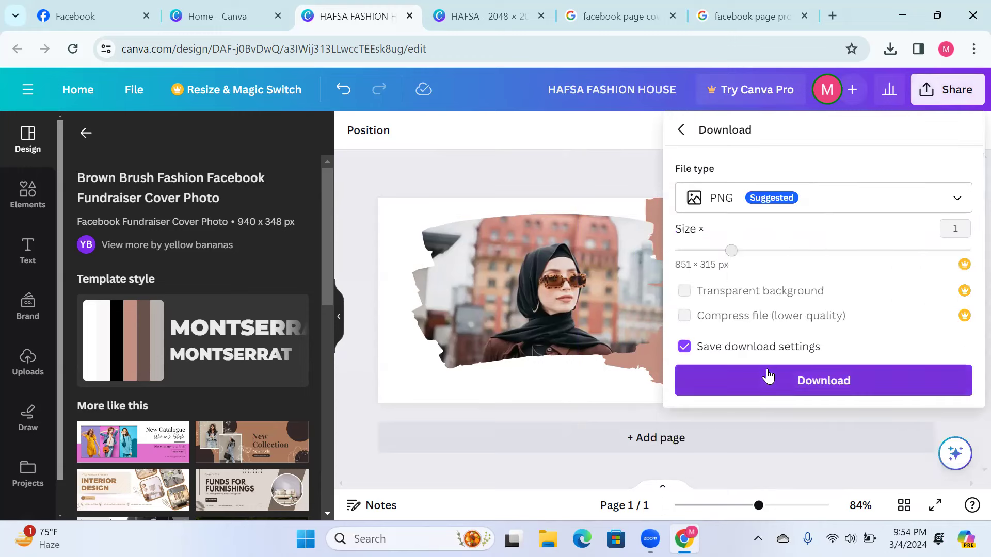
left_click(743, 201)
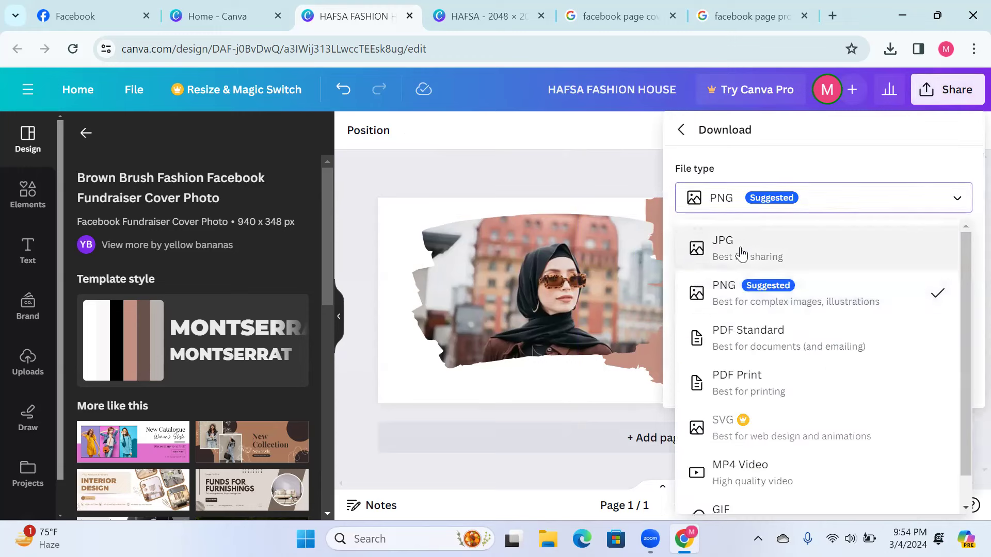
left_click(741, 253)
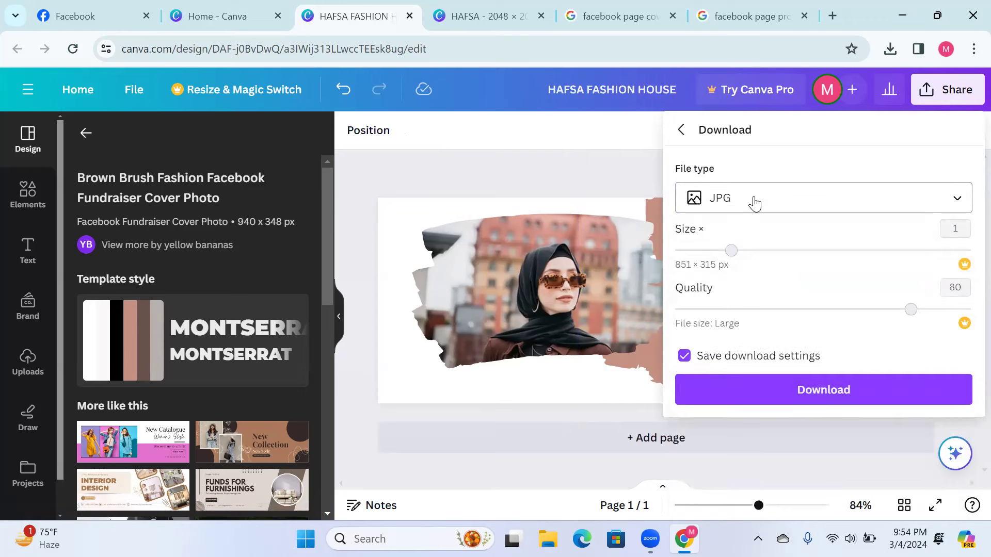
left_click(820, 389)
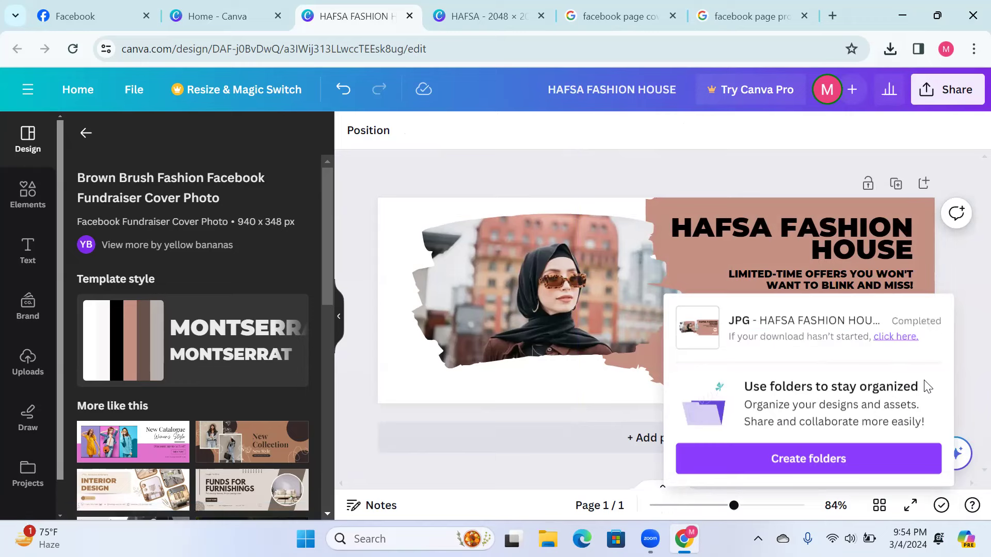
Back in the Facebook Page setup, upload the HAFSA image from Downloads as the profile picture.
left_click(88, 19)
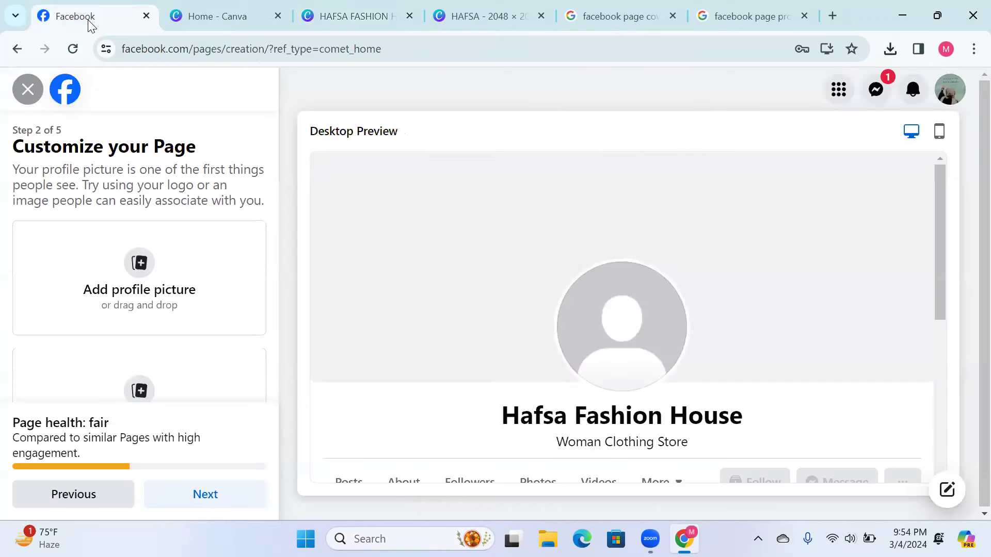
left_click(140, 264)
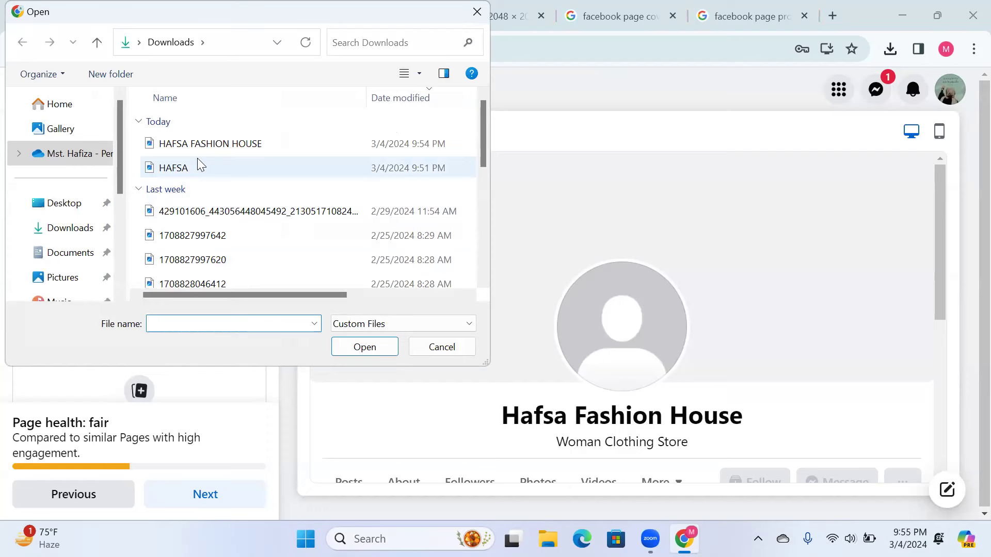
left_click(227, 167)
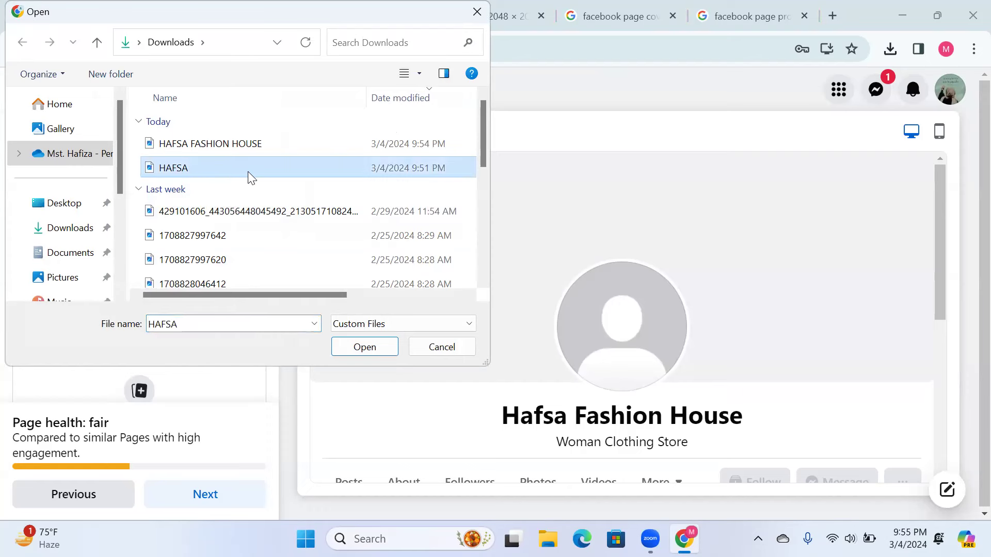
left_click(362, 347)
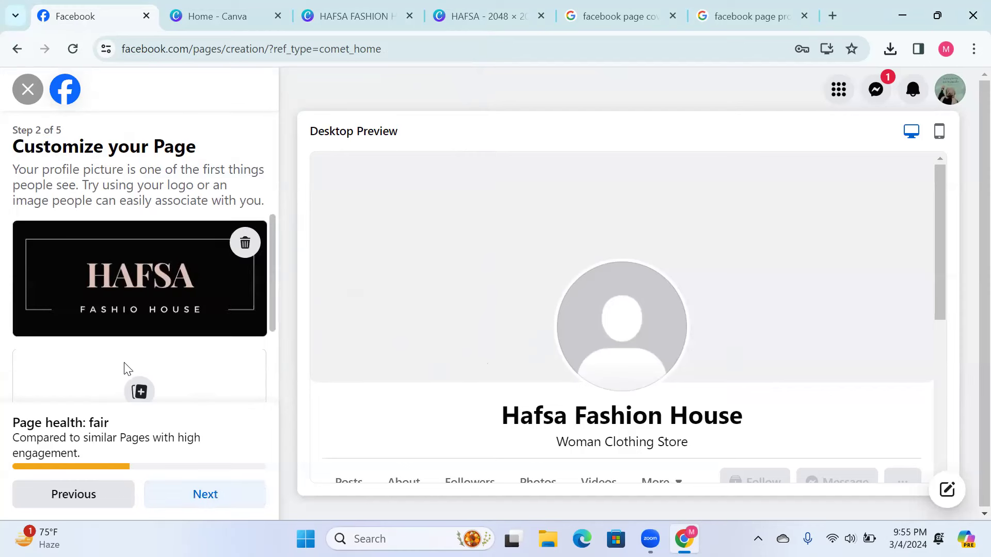
scroll(160, 368, "down", 2)
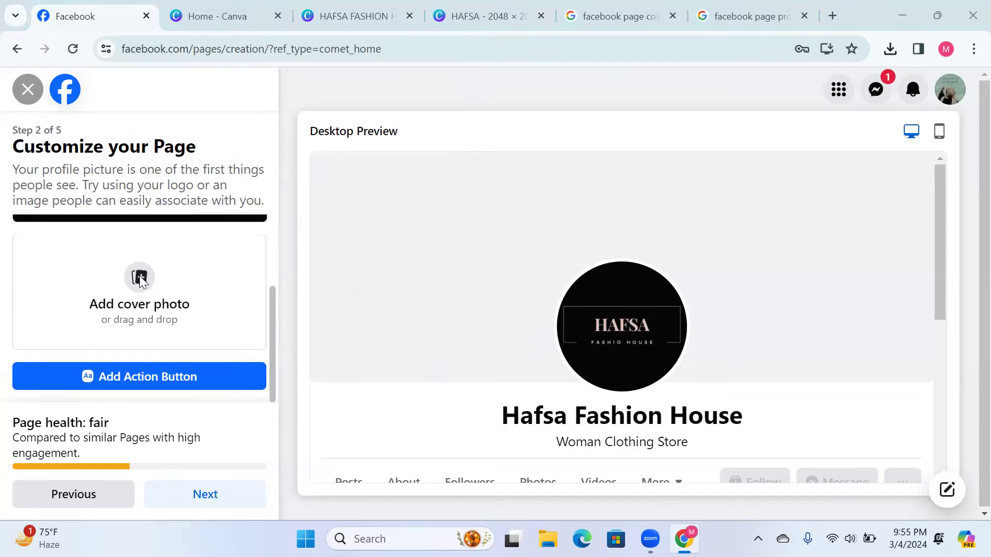
Upload the HAFSA FASHION HOUSE image as the cover photo and shift it slightly right.
left_click(140, 277)
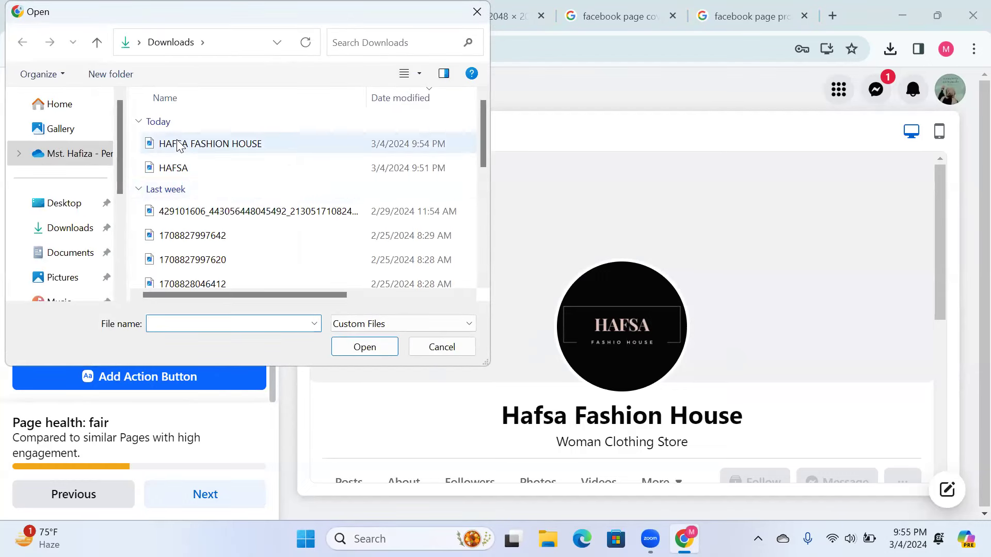
left_click(235, 144)
left_click(235, 144)
left_click(369, 350)
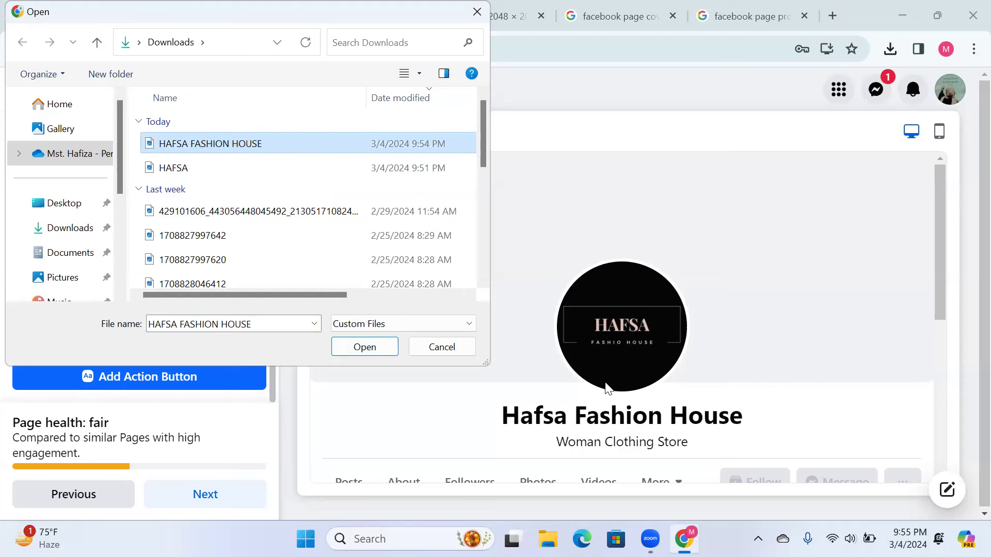
left_click(364, 347)
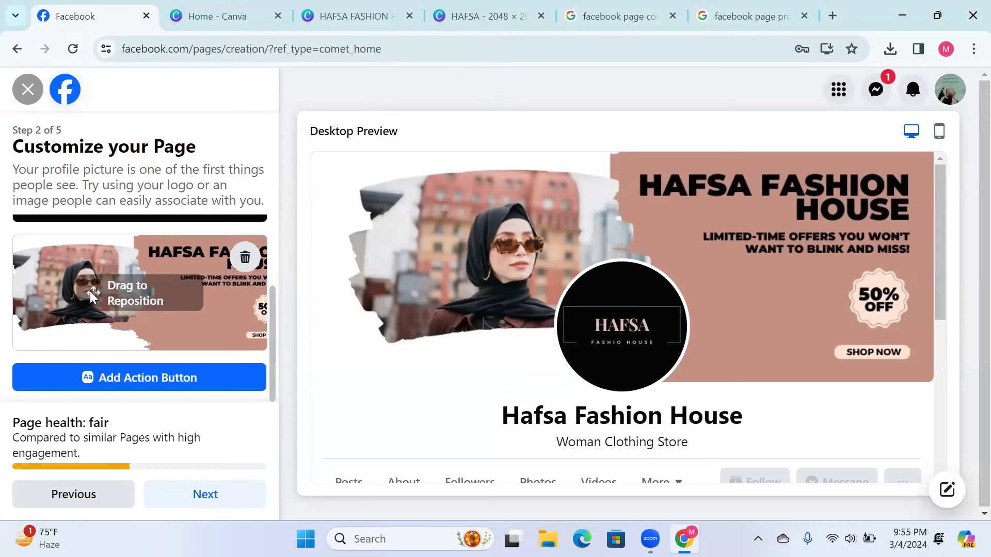
left_click_drag(58, 281, 19, 298)
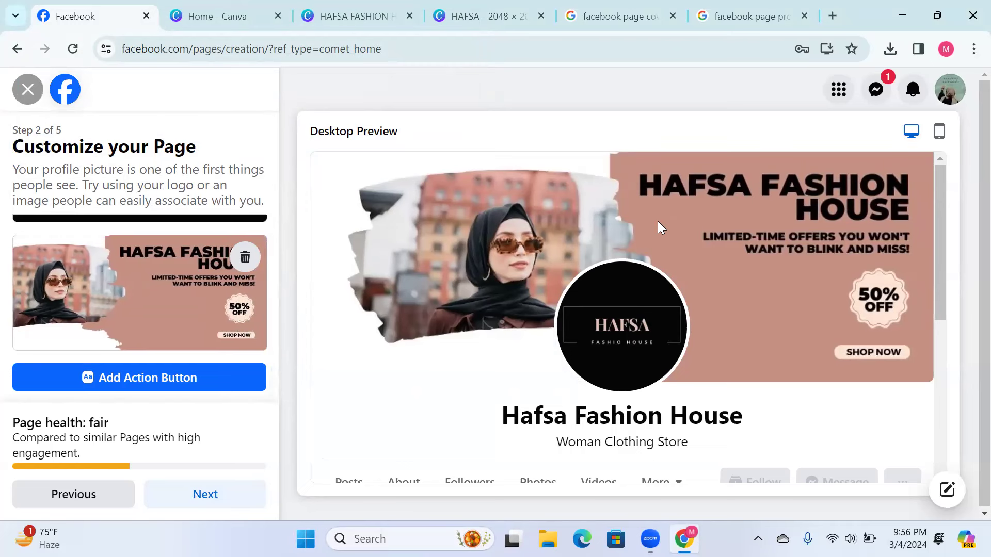
mouse_move(109, 288)
left_mouse_down()
mouse_move(128, 291)
mouse_move(111, 288)
left_mouse_up()
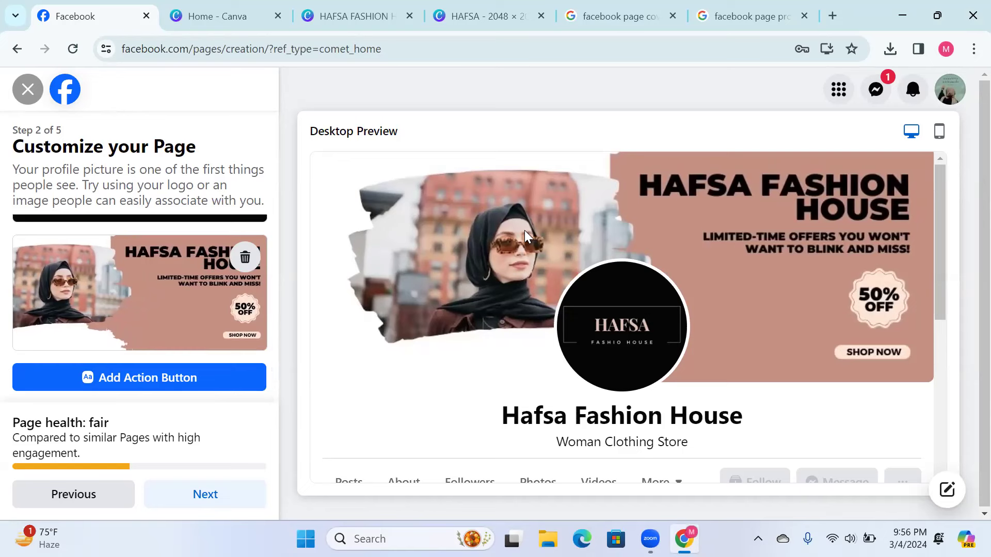
left_click(936, 135)
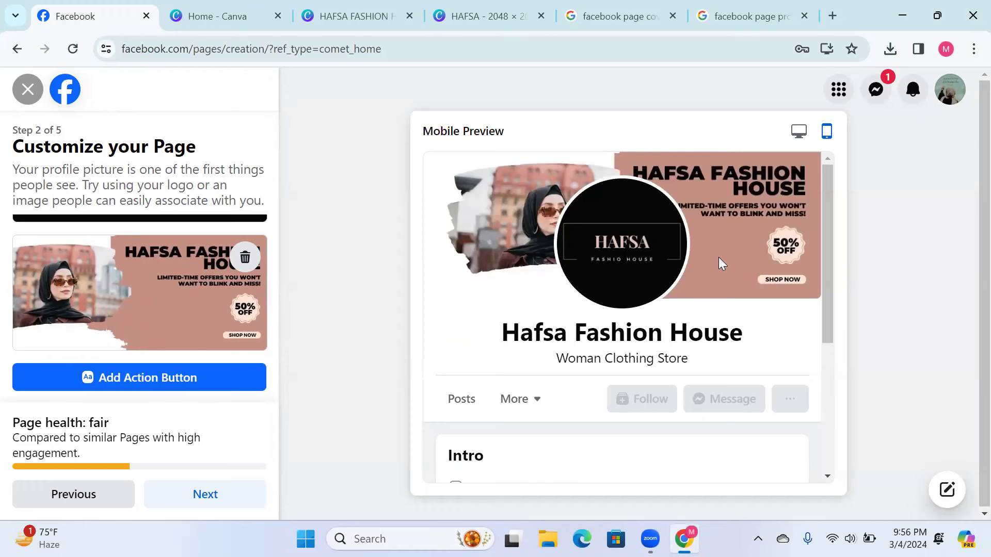
left_click(798, 132)
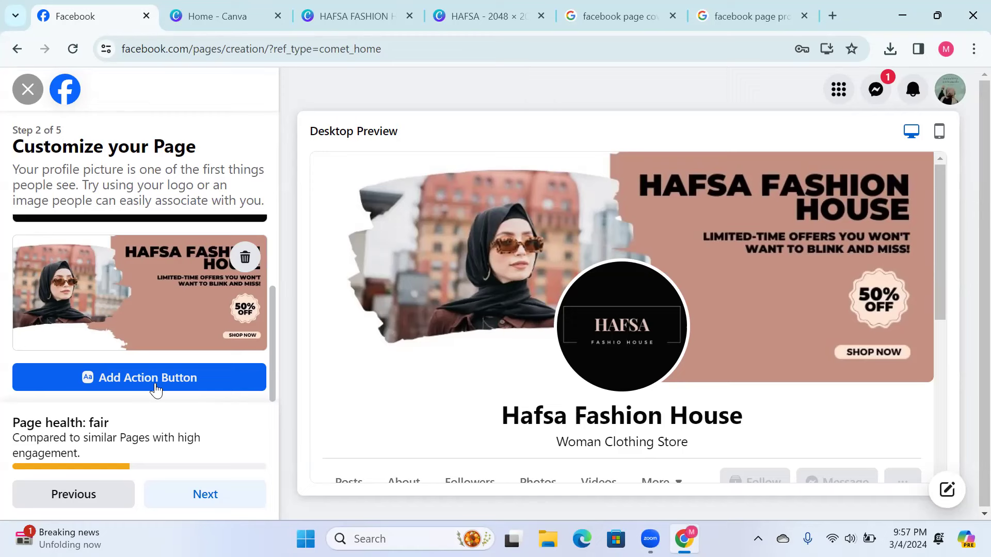
Start adding an action button via Try It and browse the available button types.
left_click(156, 384)
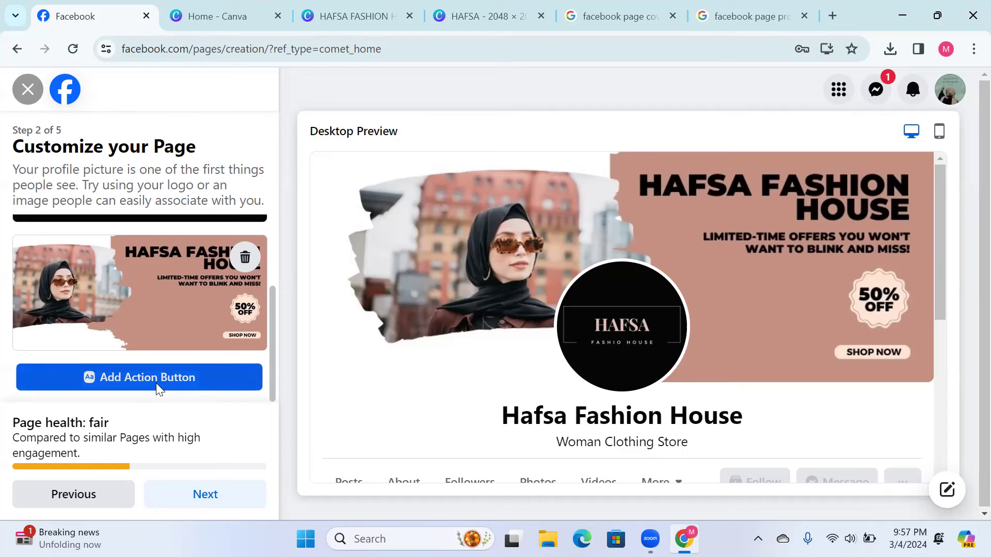
left_click(479, 426)
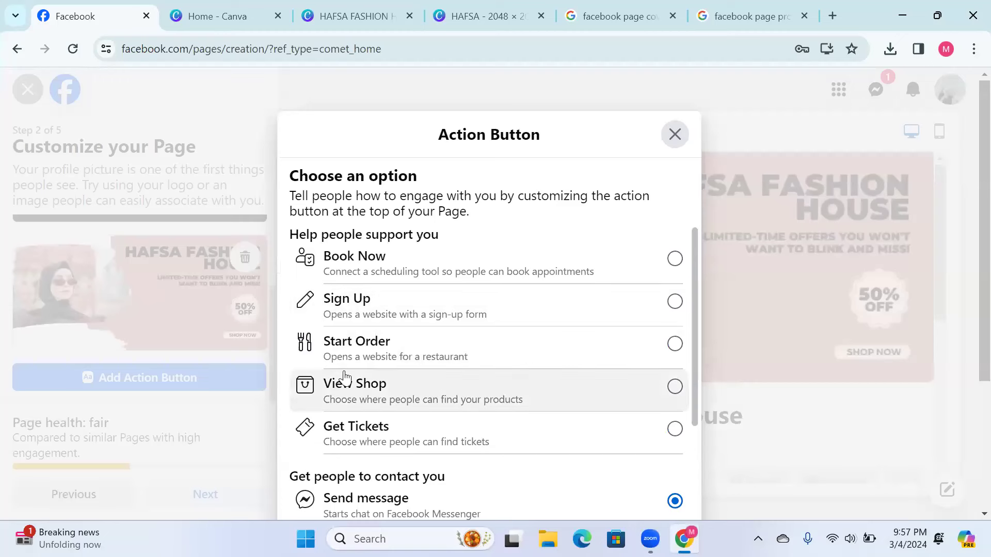
scroll(408, 432, "down", 3)
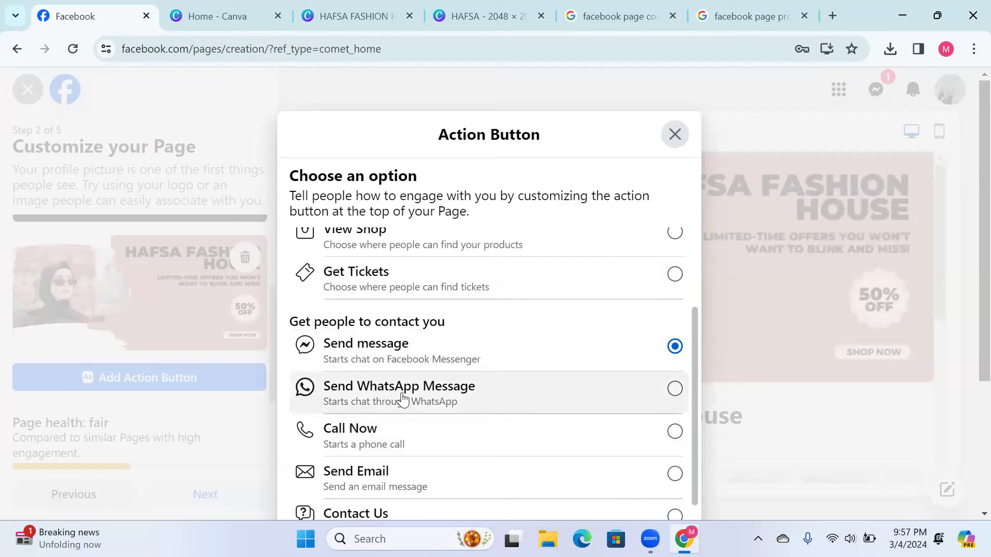
scroll(427, 436, "down", 2)
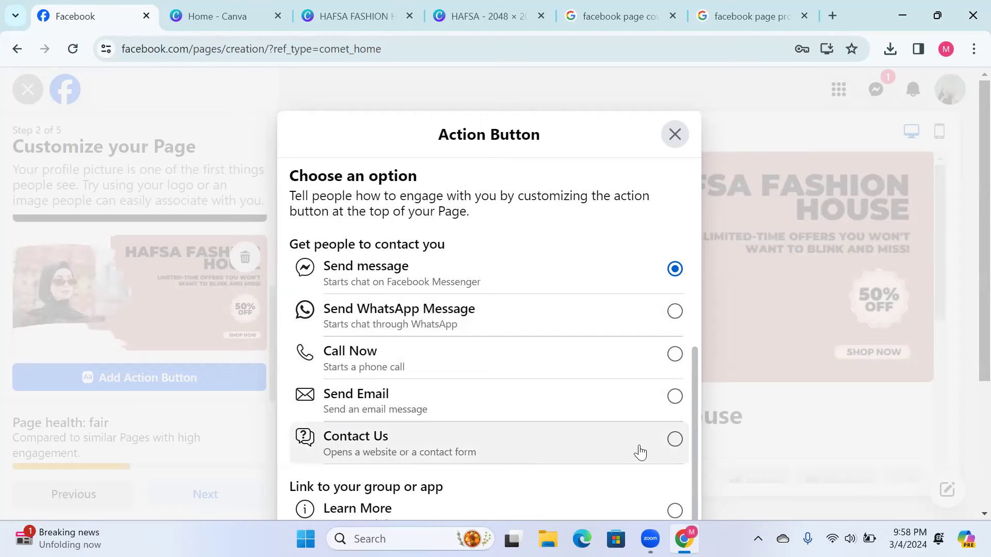
scroll(639, 453, "down", 3)
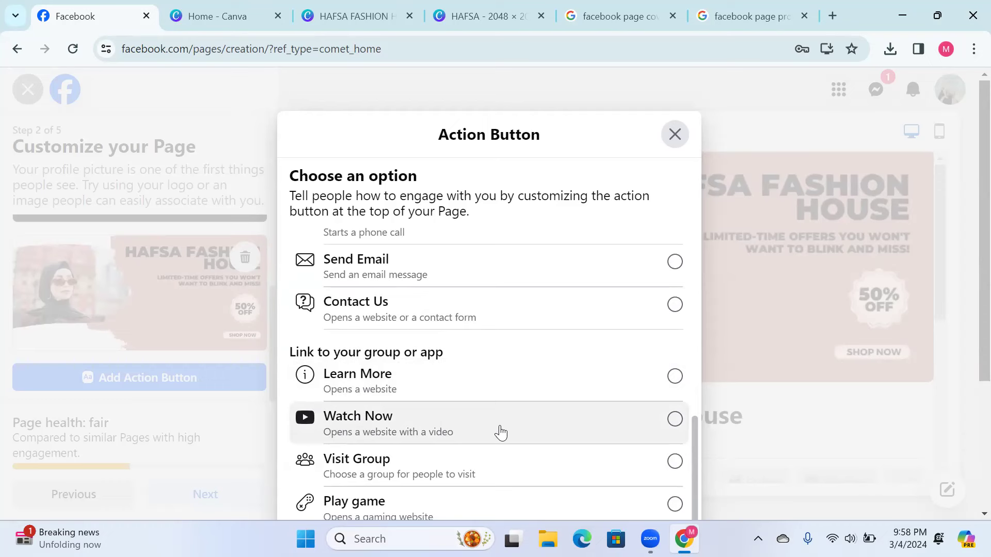
scroll(500, 432, "up", 10)
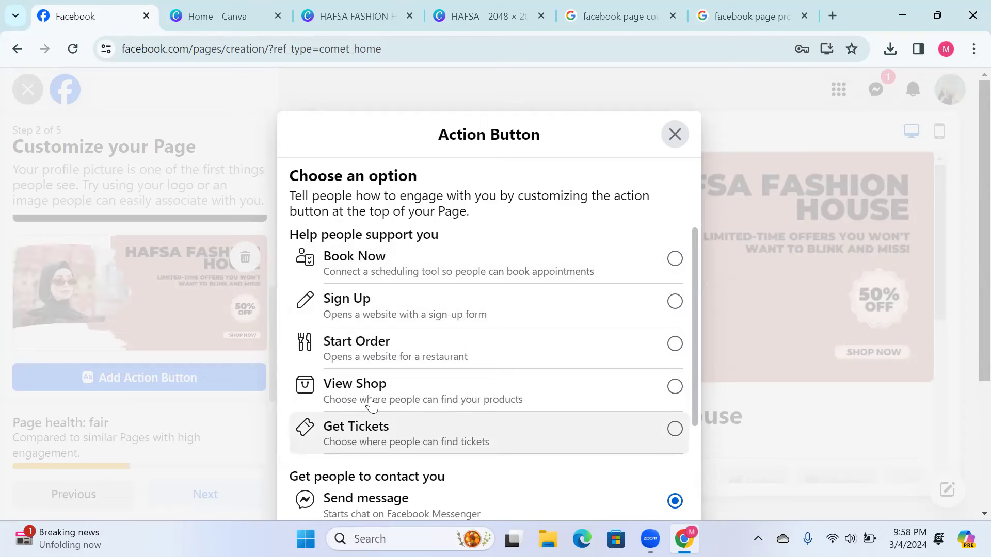
Choose View Shop as the action button and continue to the destination choice.
left_click(483, 400)
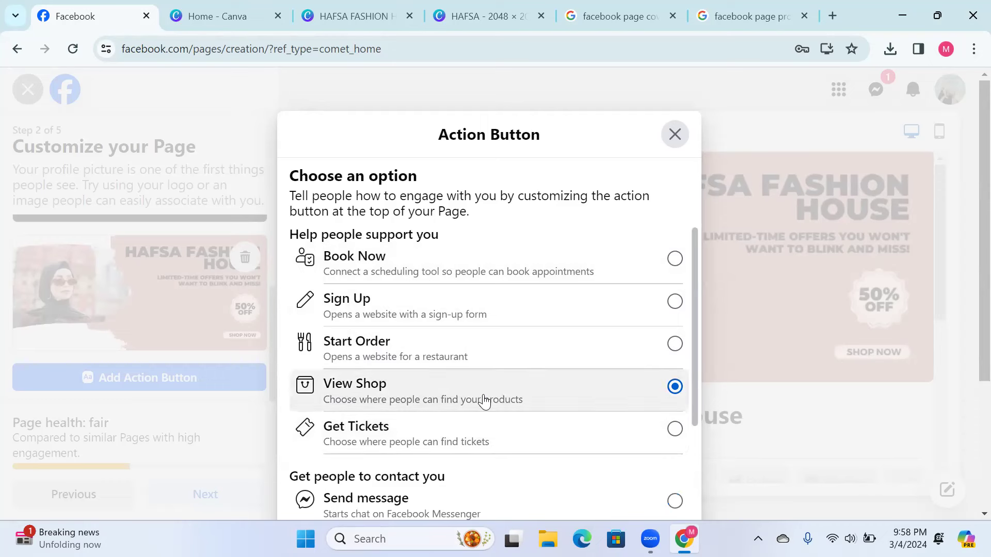
scroll(679, 411, "down", 5)
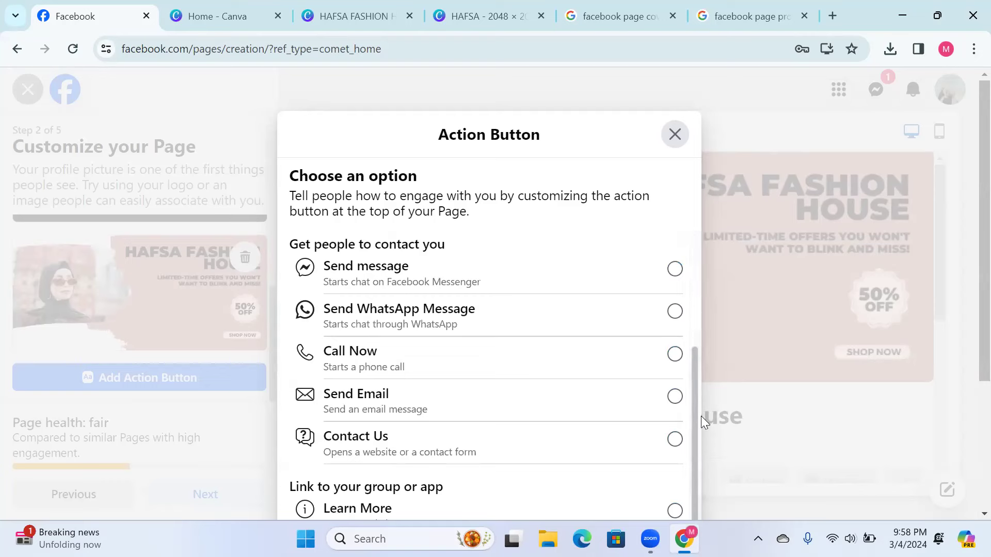
scroll(700, 416, "down", 6)
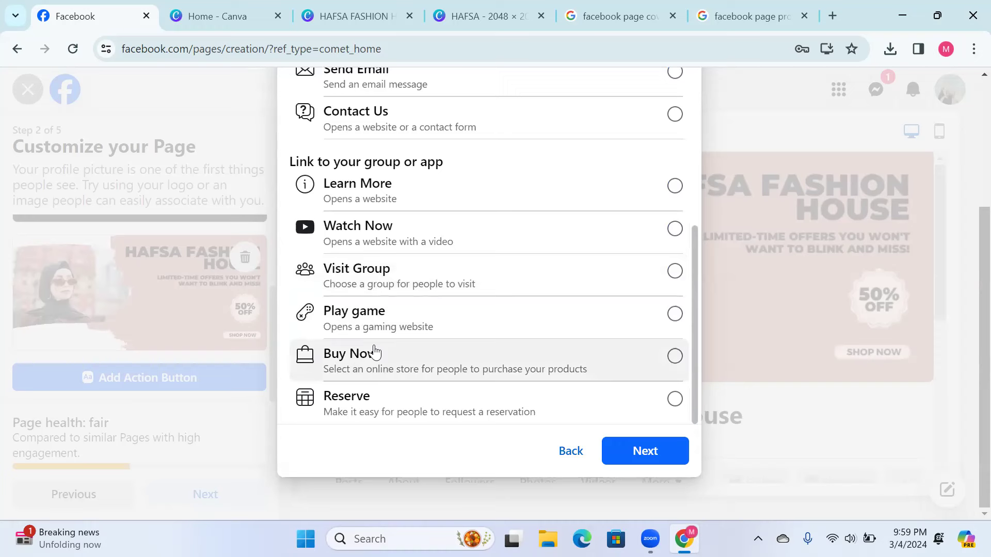
left_click(660, 451)
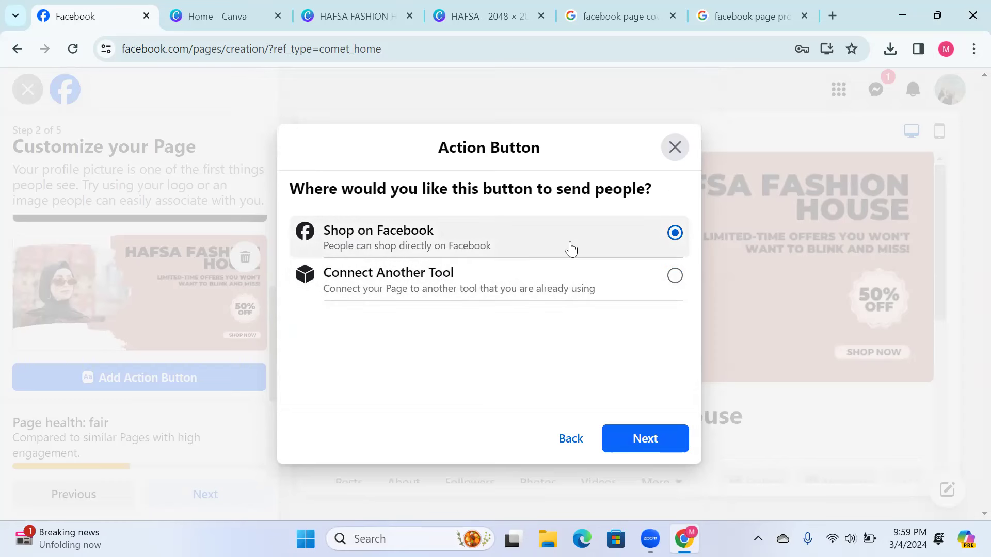
Abandon the unavailable Facebook shop and choose Connect Another Tool instead.
left_click(637, 439)
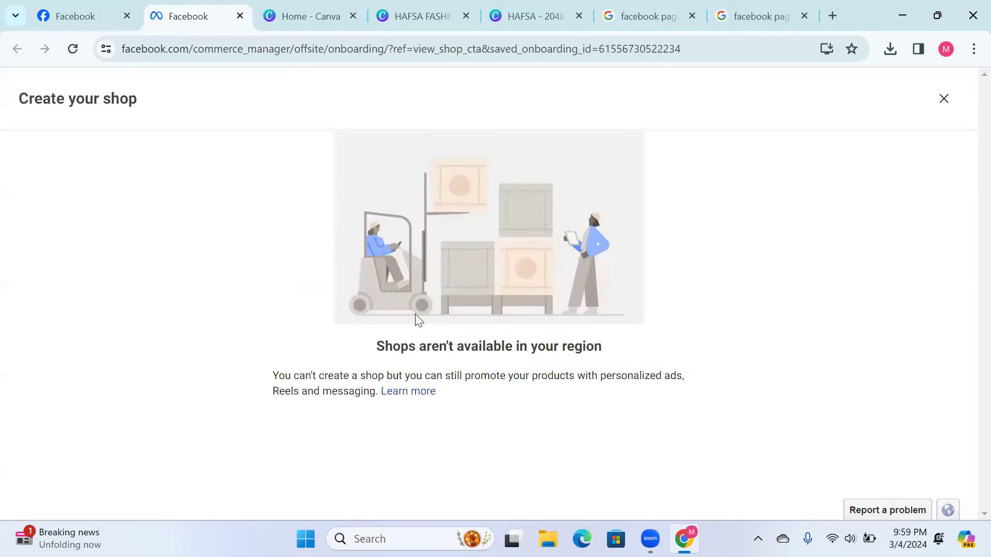
left_click(240, 17)
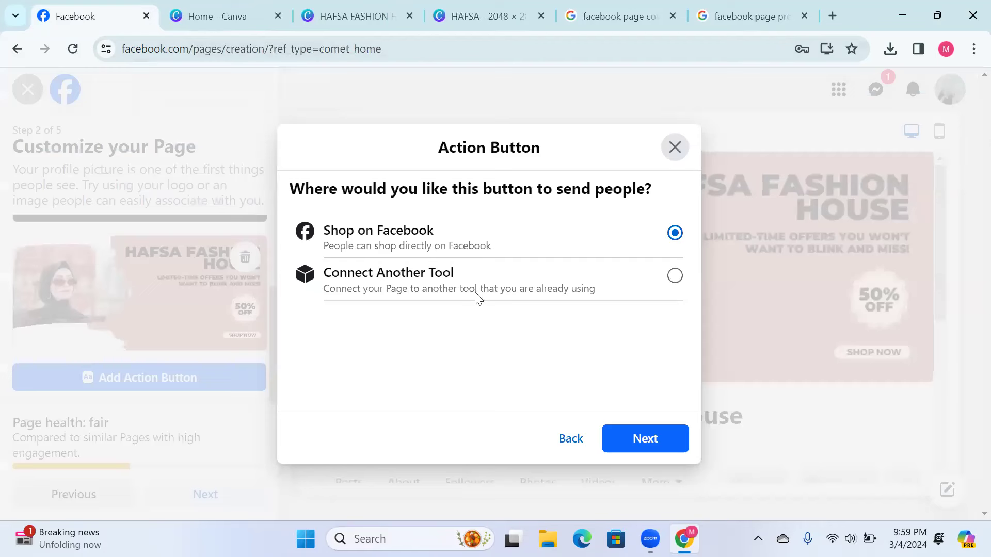
left_click(356, 282)
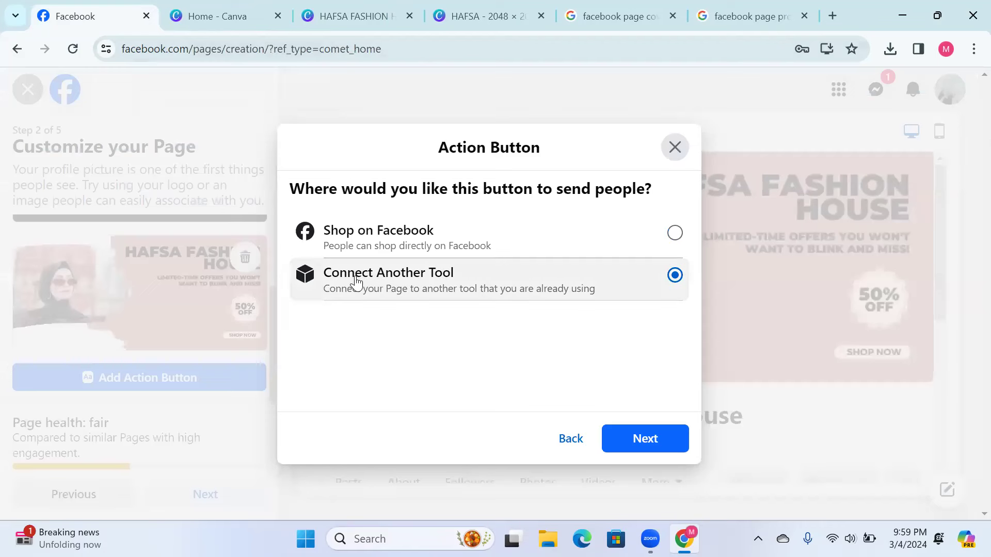
left_click(649, 438)
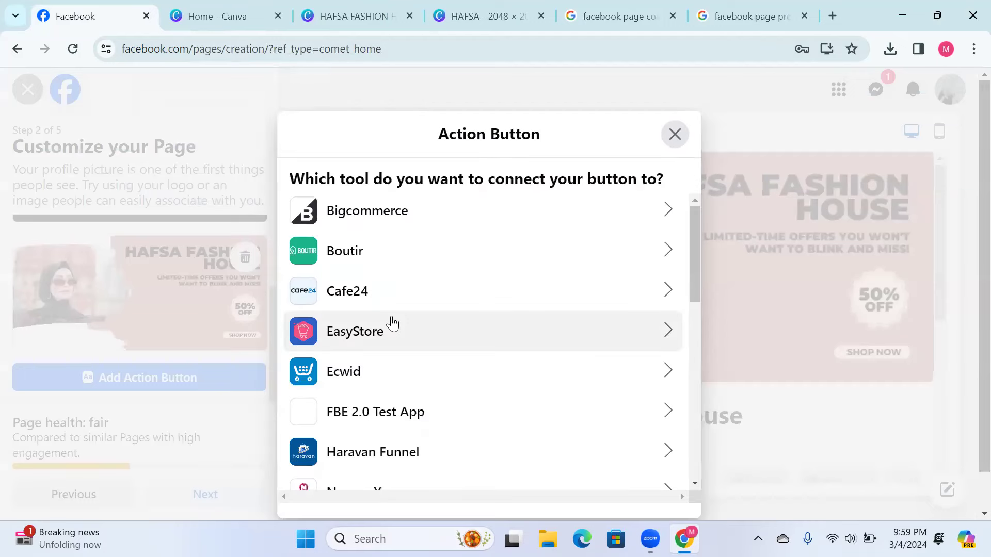
Select WooCommerce Integration from the tool list and continue connecting it.
scroll(478, 270, "down", 6)
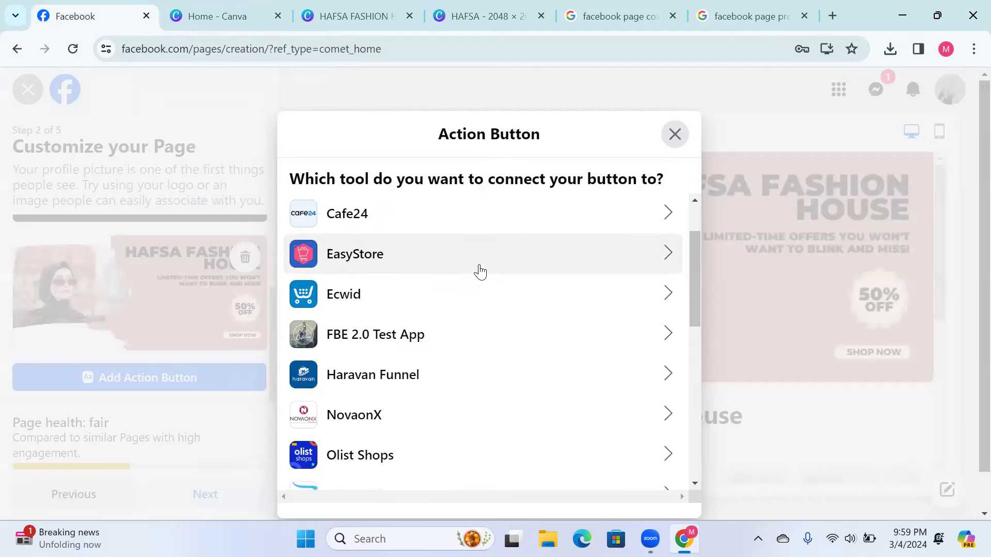
scroll(492, 286, "down", 6)
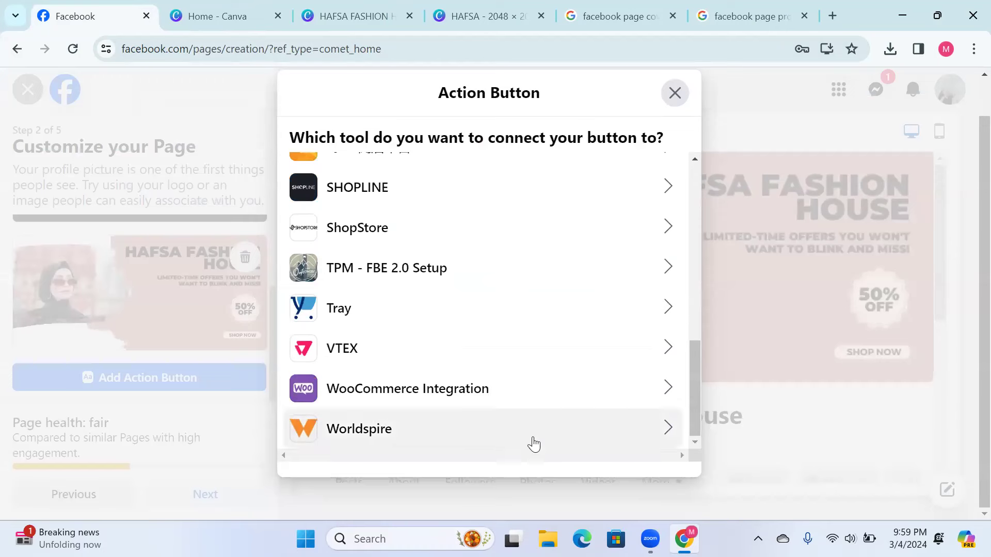
scroll(526, 393, "up", 10)
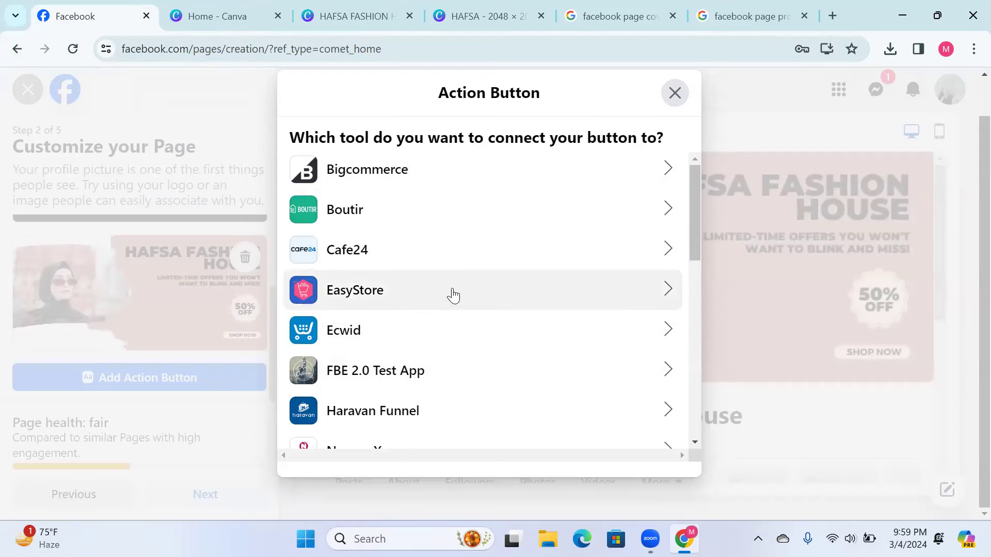
scroll(428, 343, "down", 5)
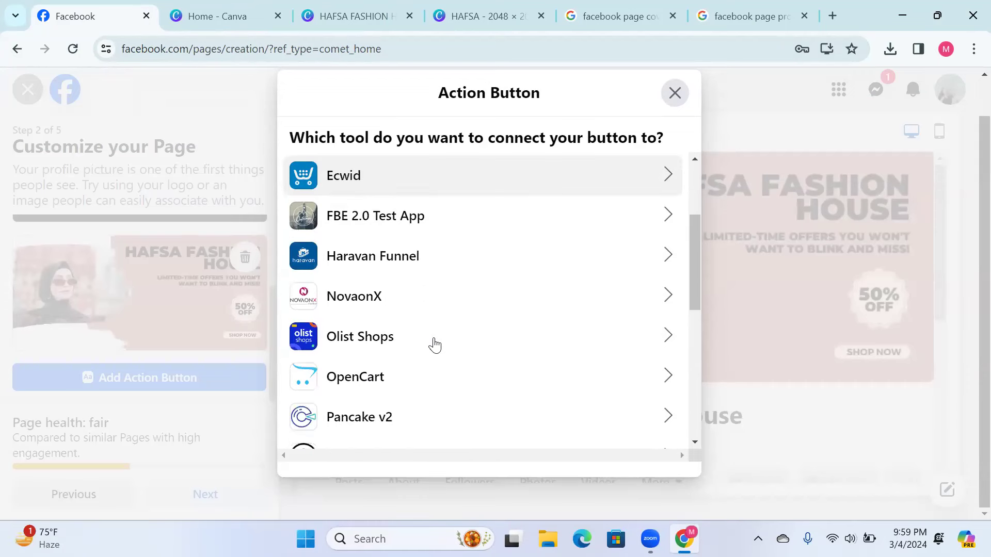
scroll(434, 345, "down", 5)
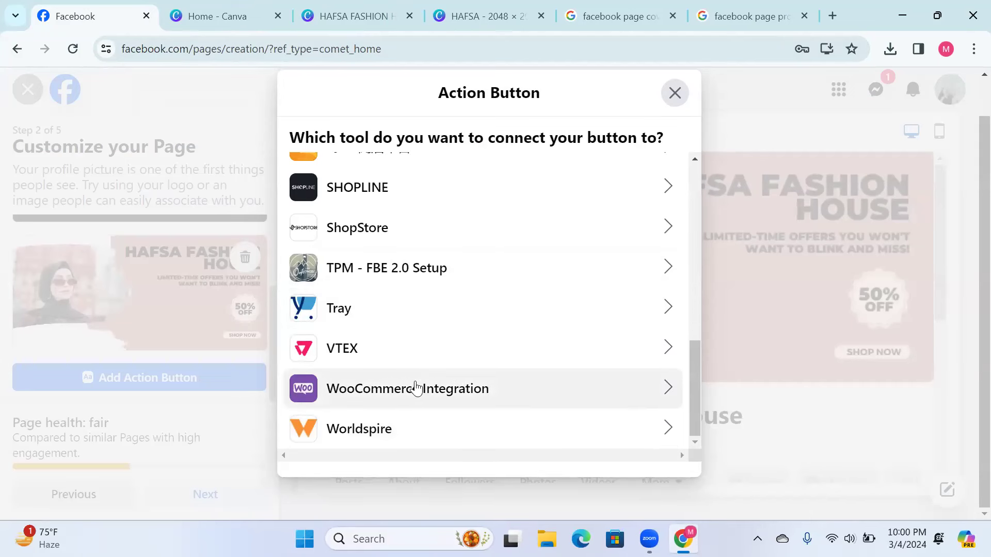
left_click(508, 395)
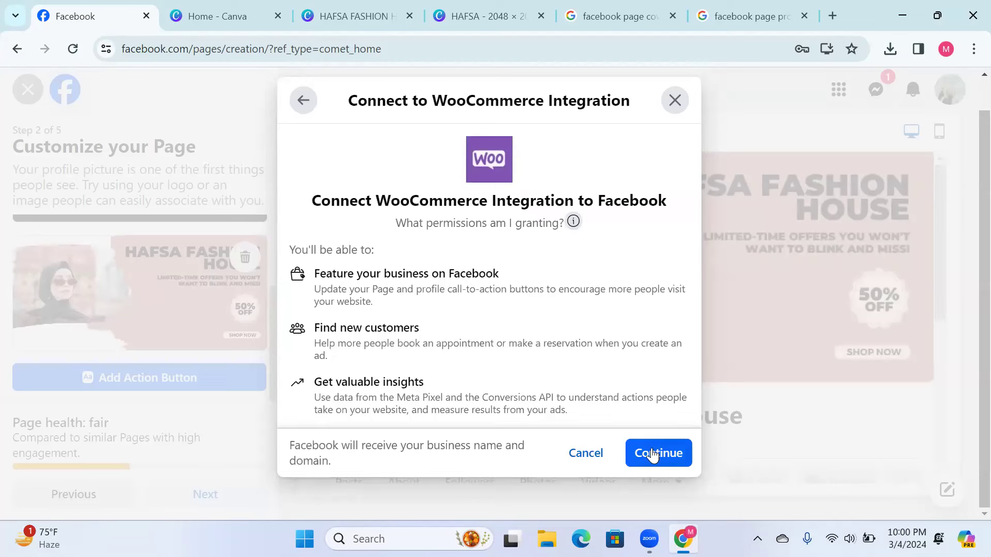
left_click(653, 454)
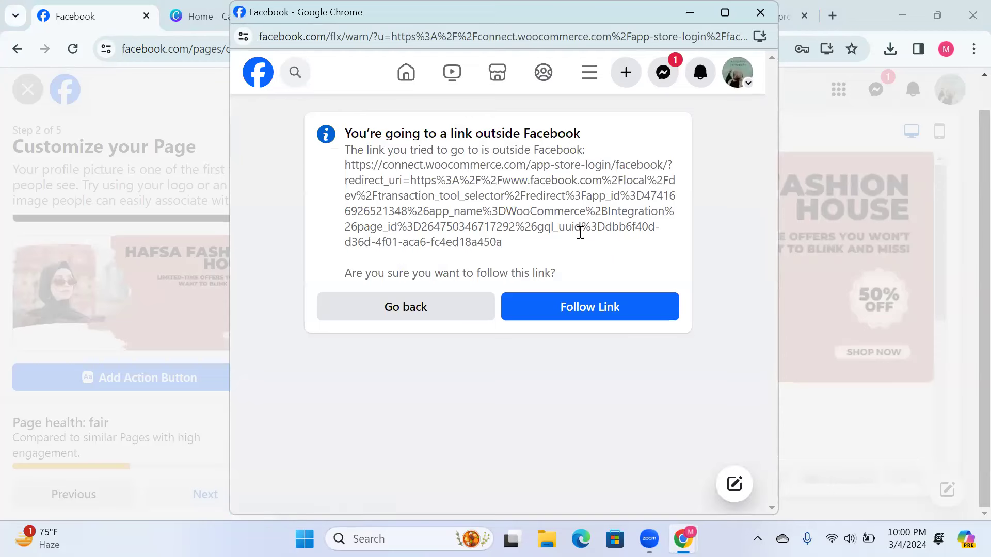
Decline the WooCommerce outside link and close the Action Button setup.
left_click_drag(562, 256, 348, 150)
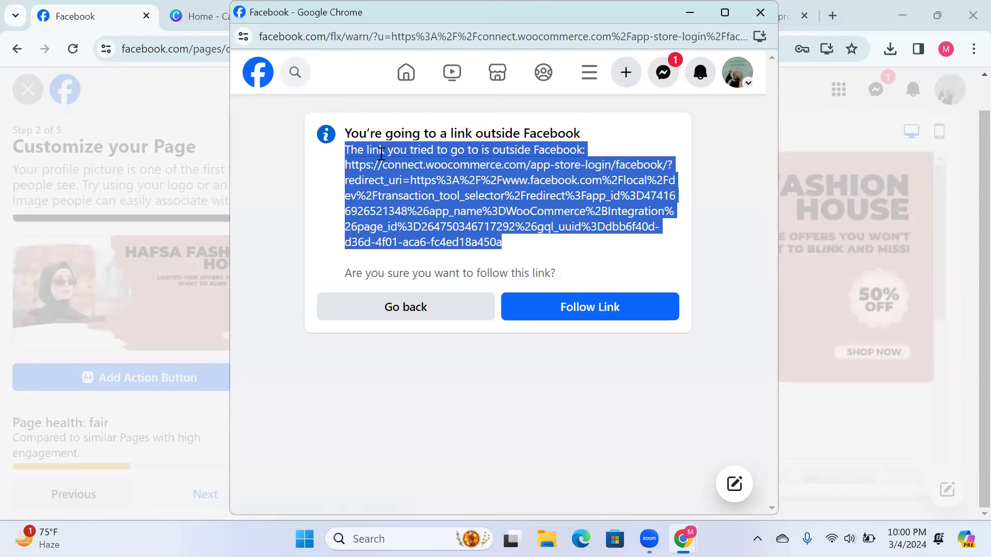
left_click(409, 313)
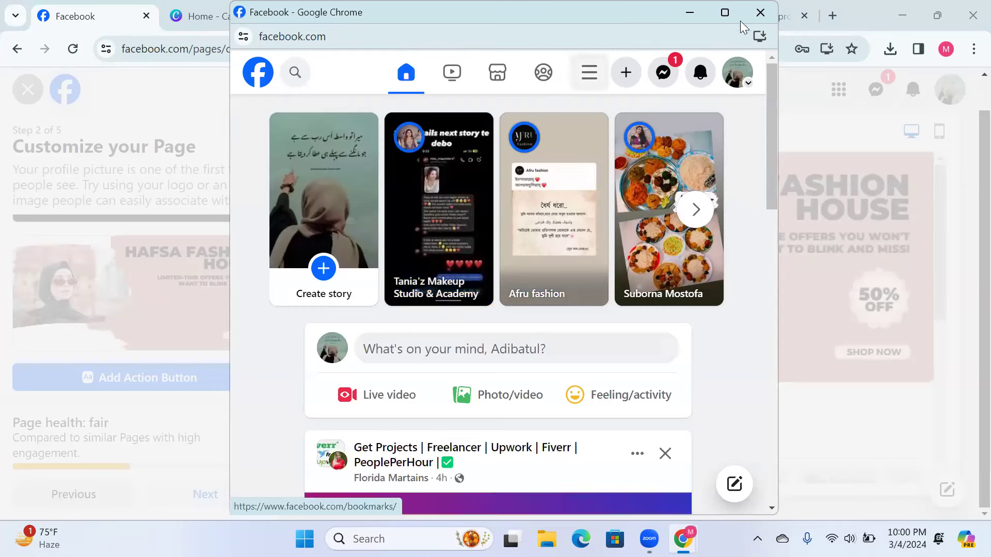
left_click(759, 12)
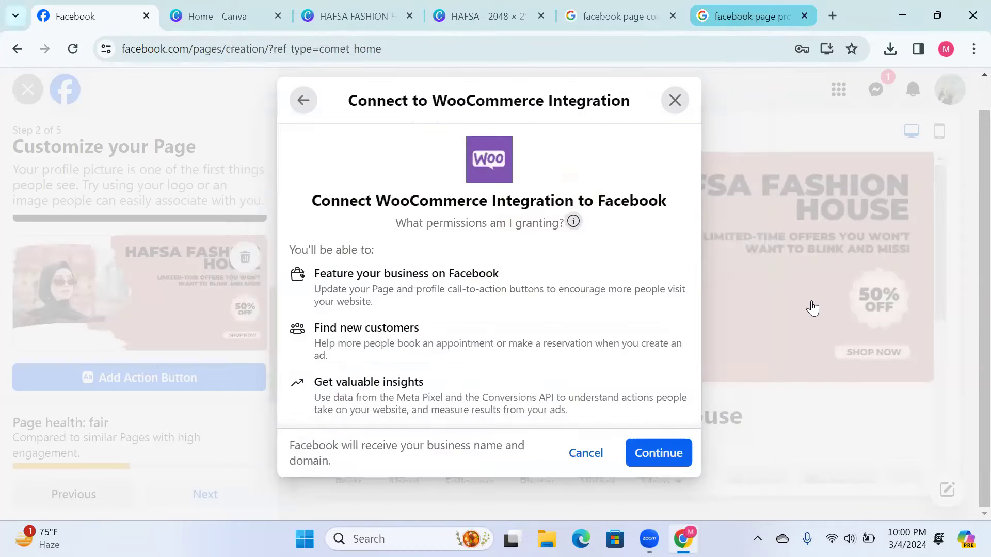
left_click(302, 102)
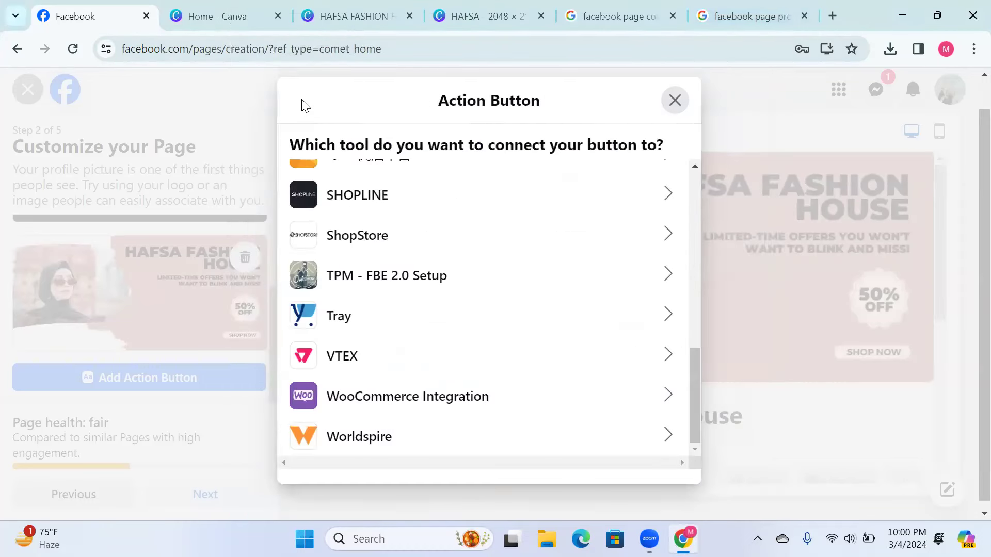
left_click(673, 100)
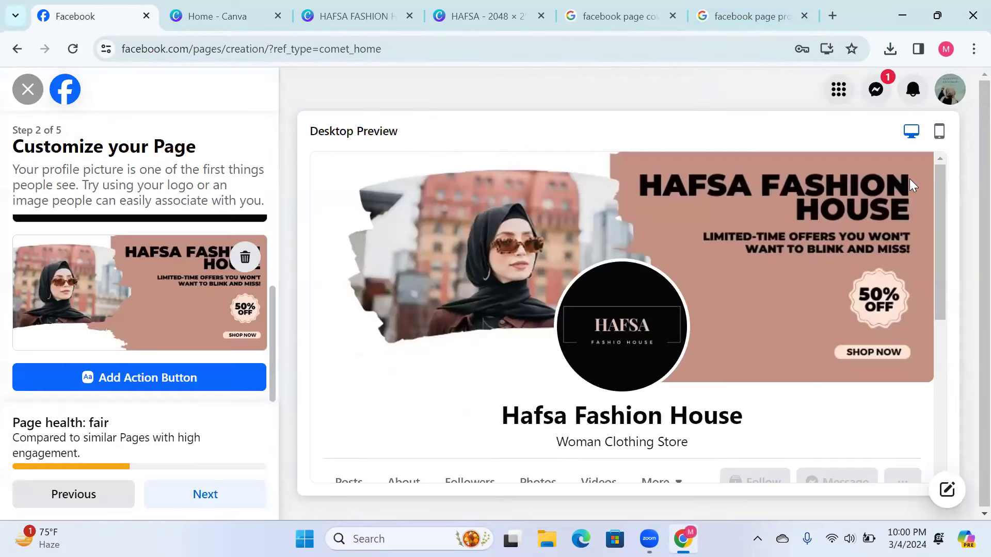
Choose Sign Up as the Page's action button and proceed to its link step.
left_click(150, 379)
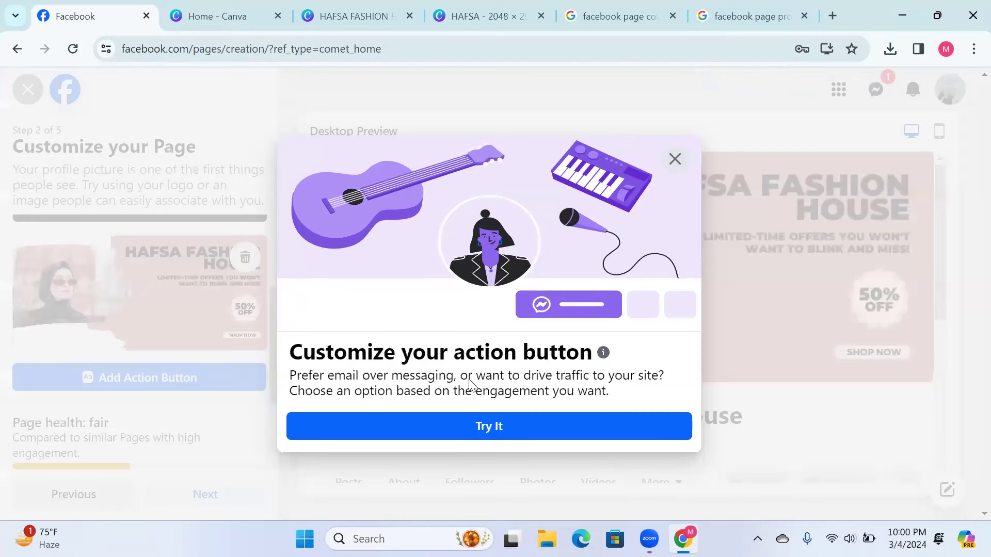
left_click(573, 432)
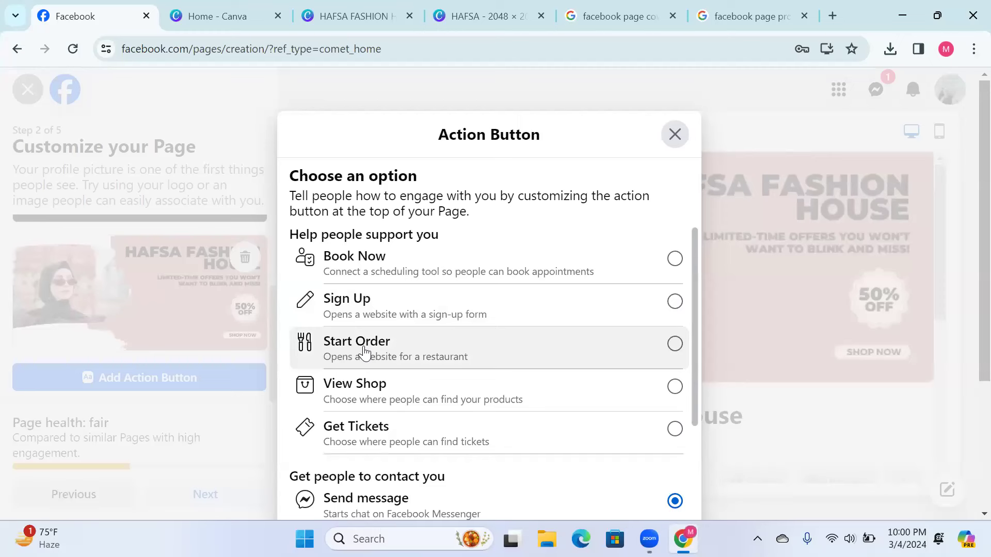
left_click(674, 302)
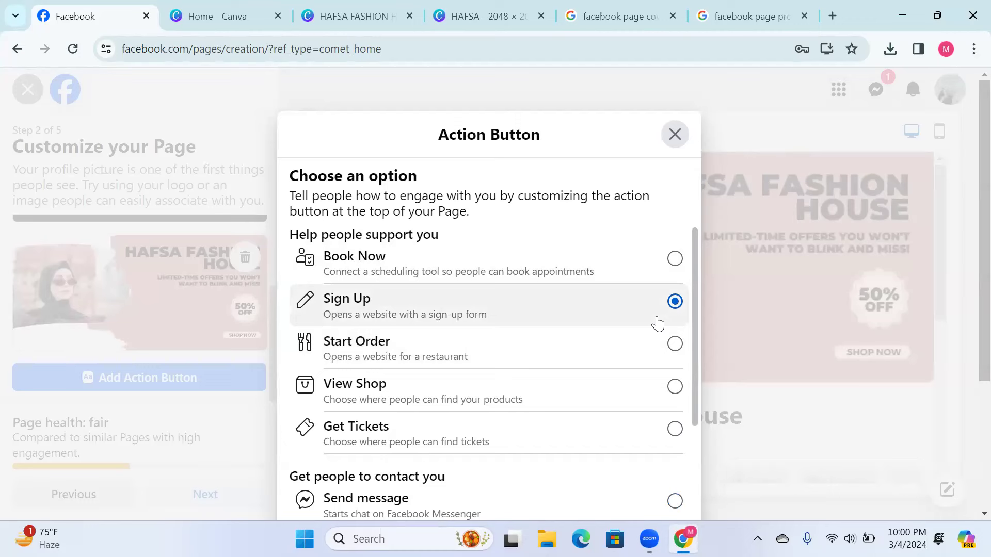
scroll(624, 442, "down", 3)
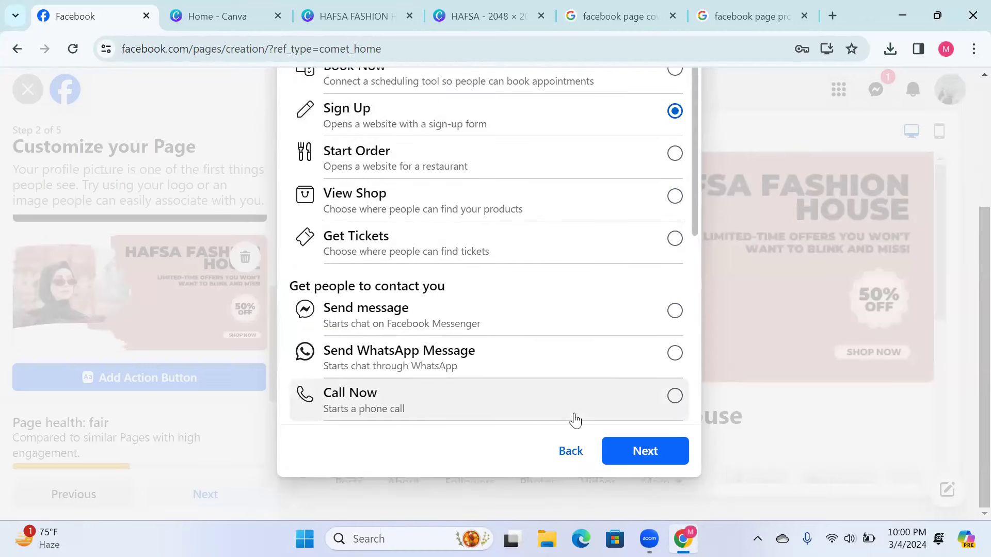
scroll(575, 420, "down", 4)
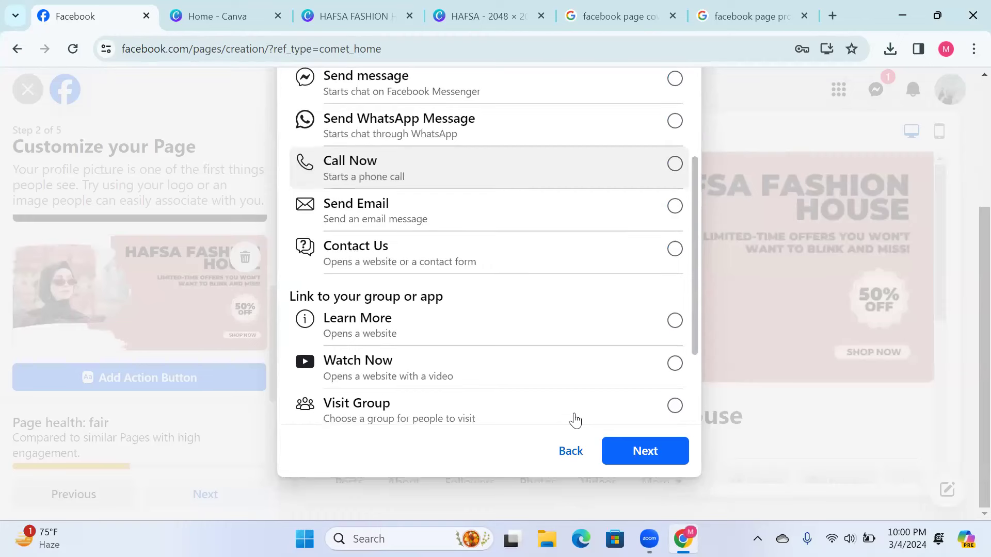
scroll(575, 420, "down", 1)
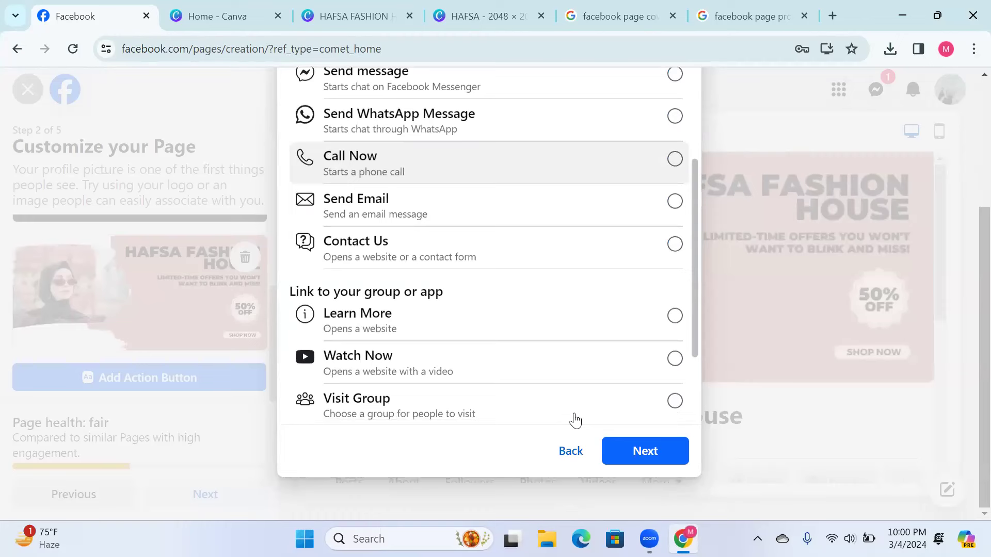
scroll(575, 420, "down", 3)
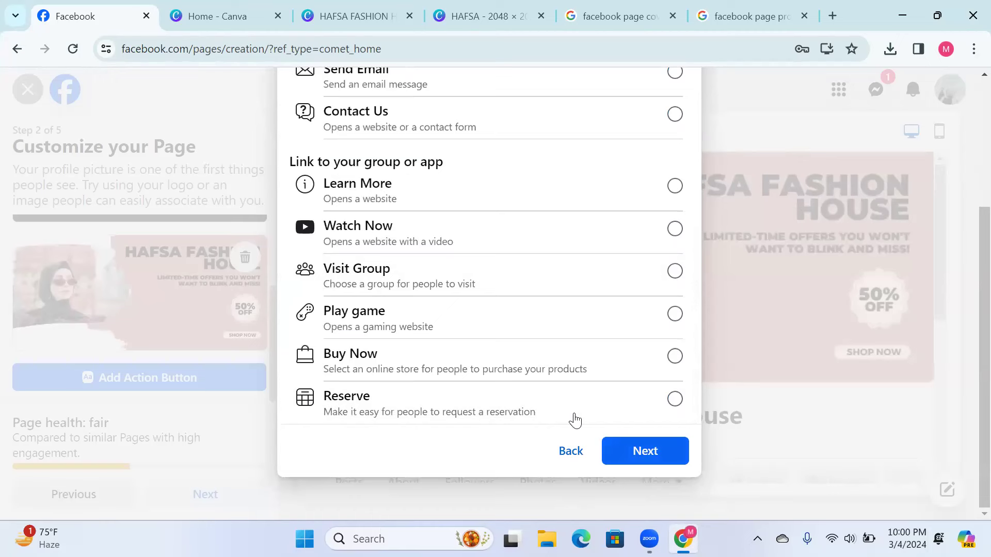
key("Return")
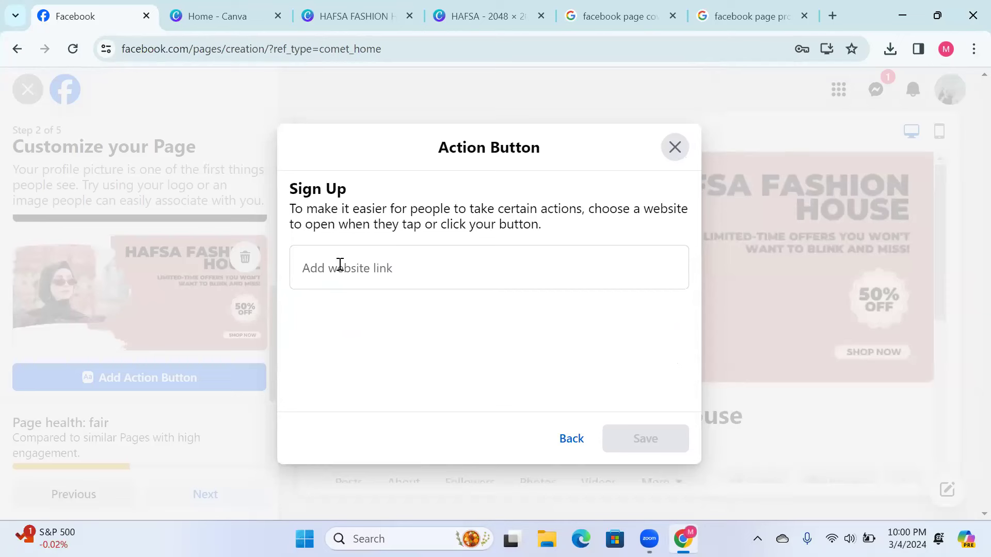
left_click(406, 264)
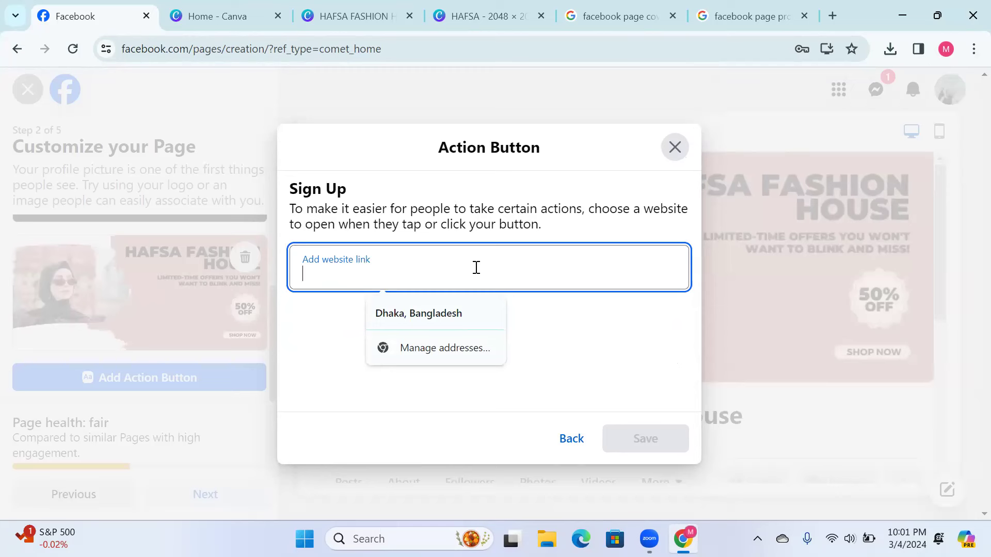
type("www")
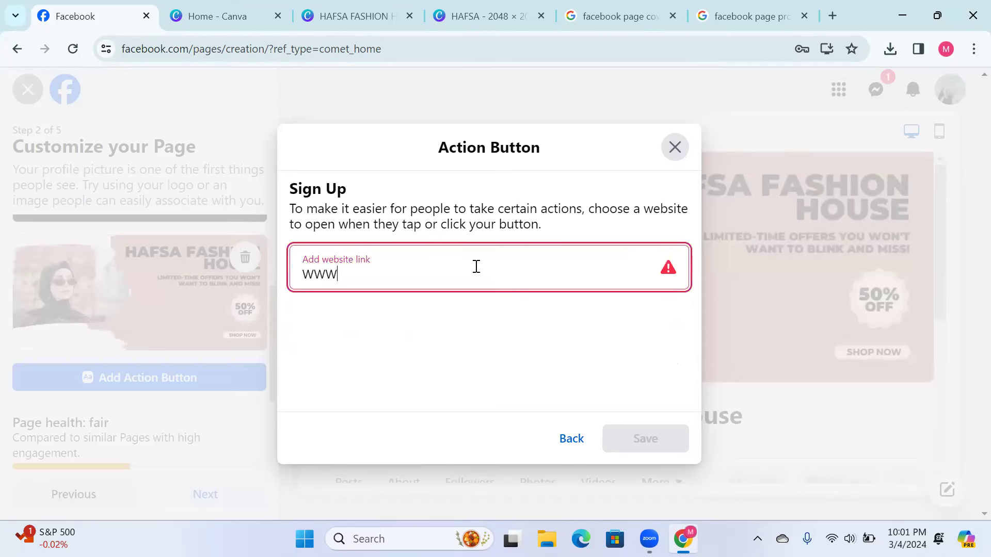
type(".DYNAMICS")
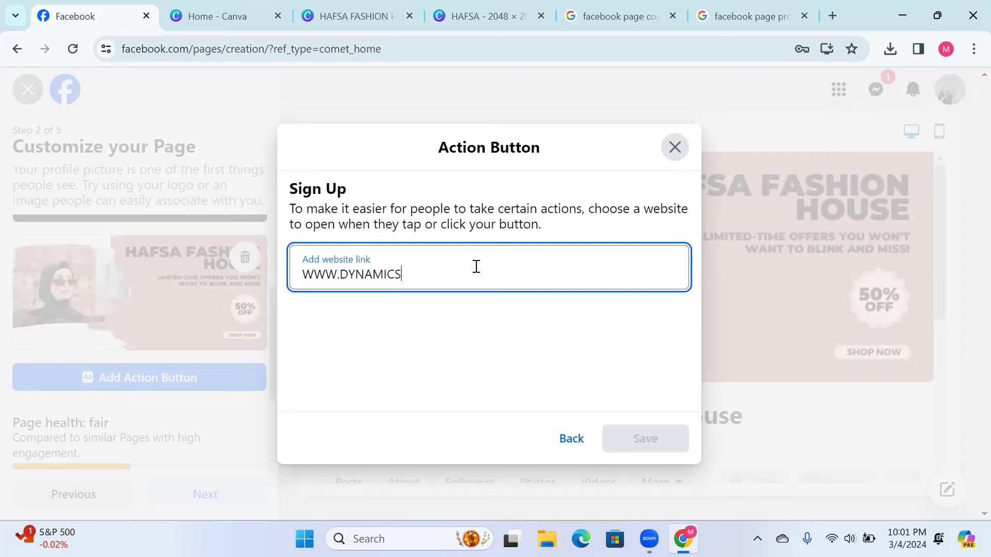
type(".")
type("BD.COM")
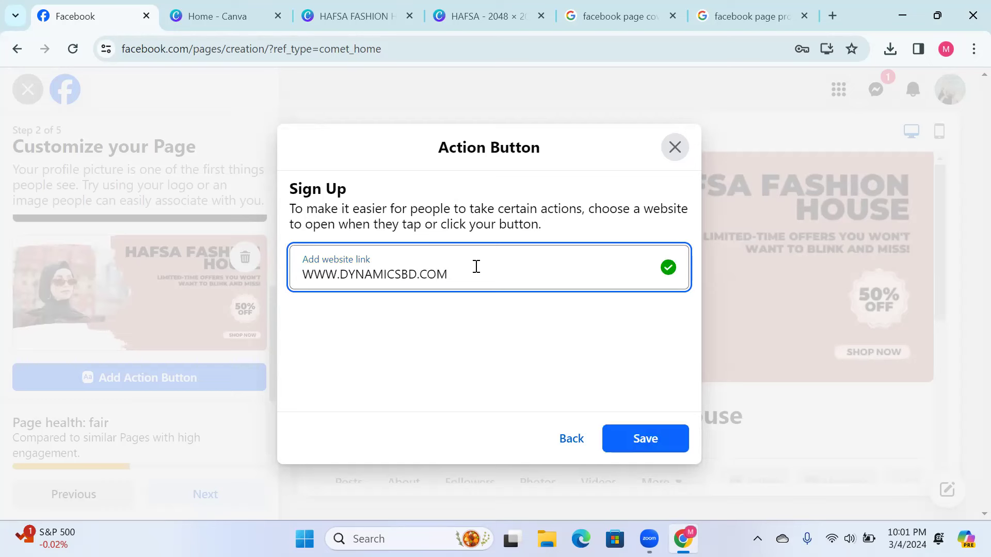
key("ctrl+a")
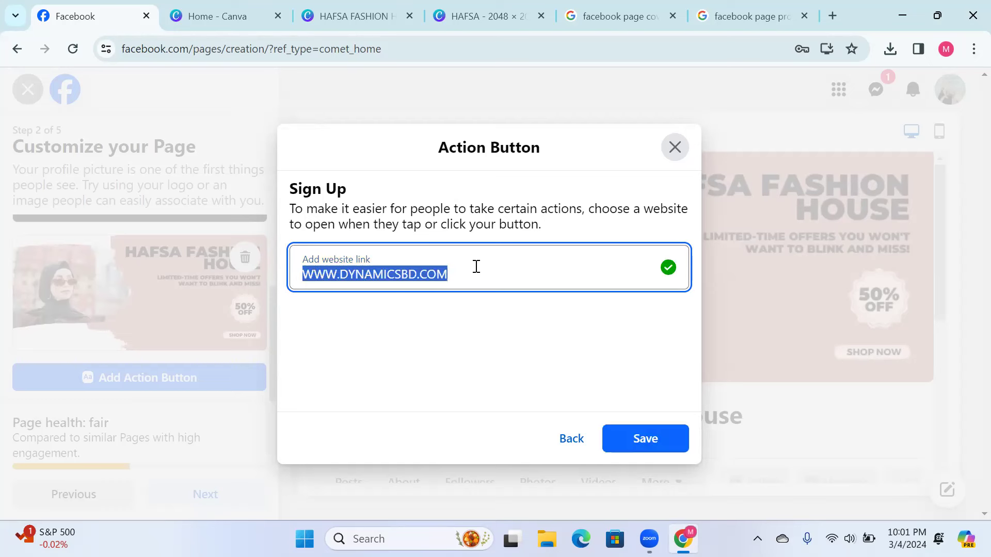
key("BackSpace")
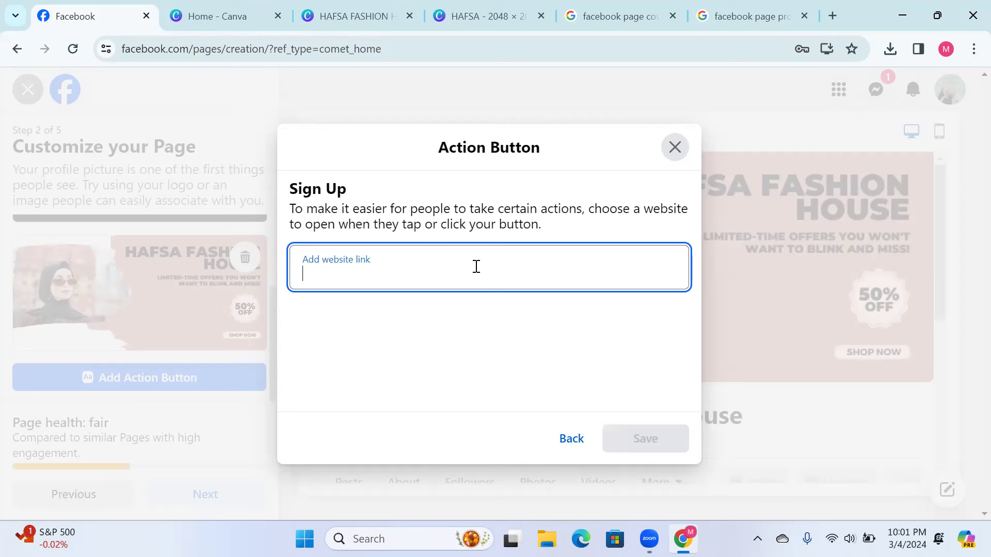
type("WWW.DYNAMICS")
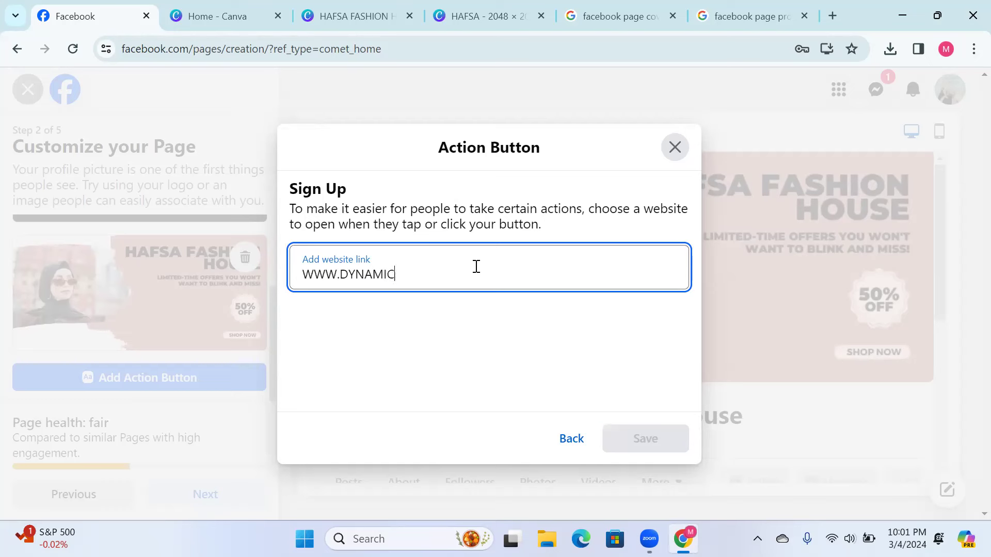
key("BackSpace")
key("BackSpace")
key("BackSpace")
key("BackSpace")
key("BackSpace")
key("BackSpace")
key("BackSpace")
key("BackSpace")
key("BackSpace")
key("BackSpace")
key("BackSpace")
key("BackSpace")
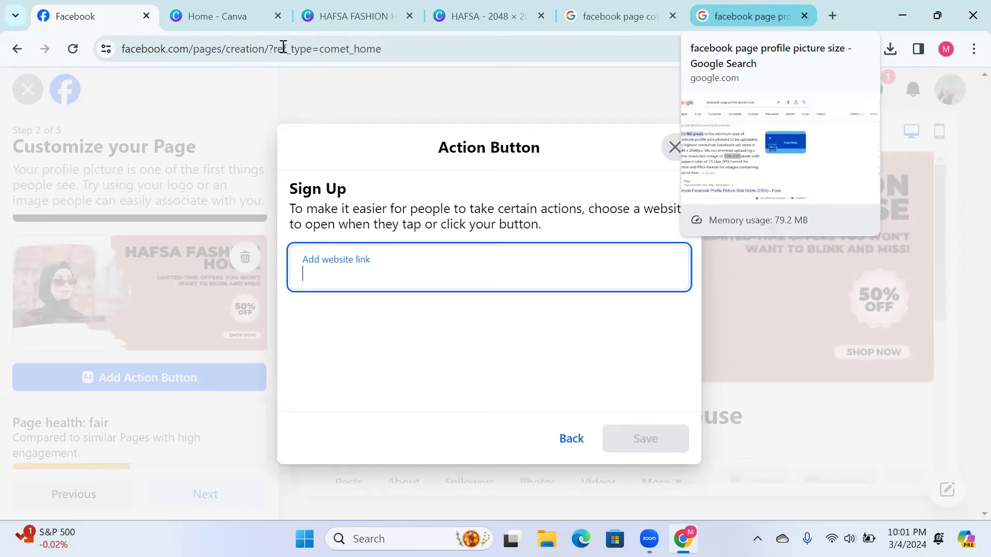
key("ctrl+9")
left_click(387, 45)
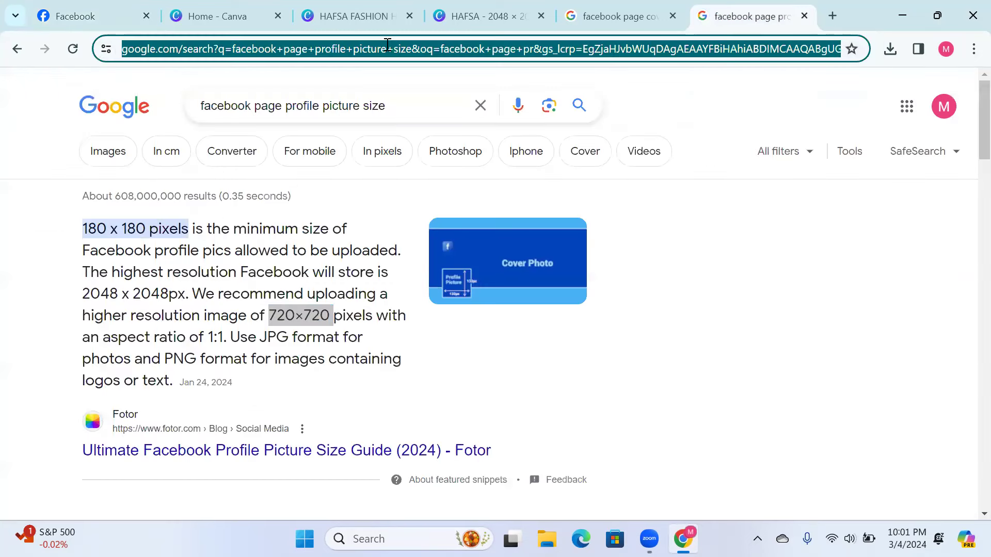
type("D")
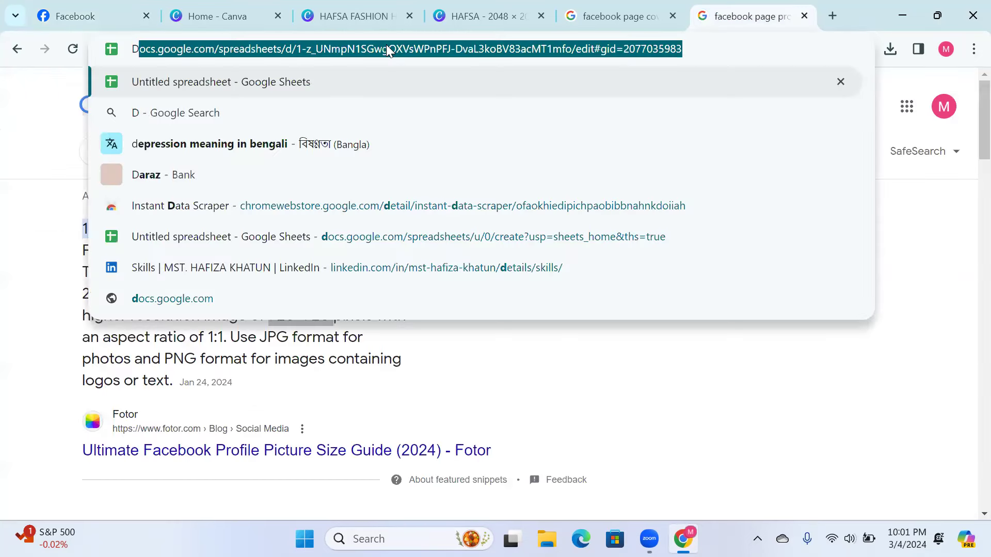
key("BackSpace")
type("WWW.")
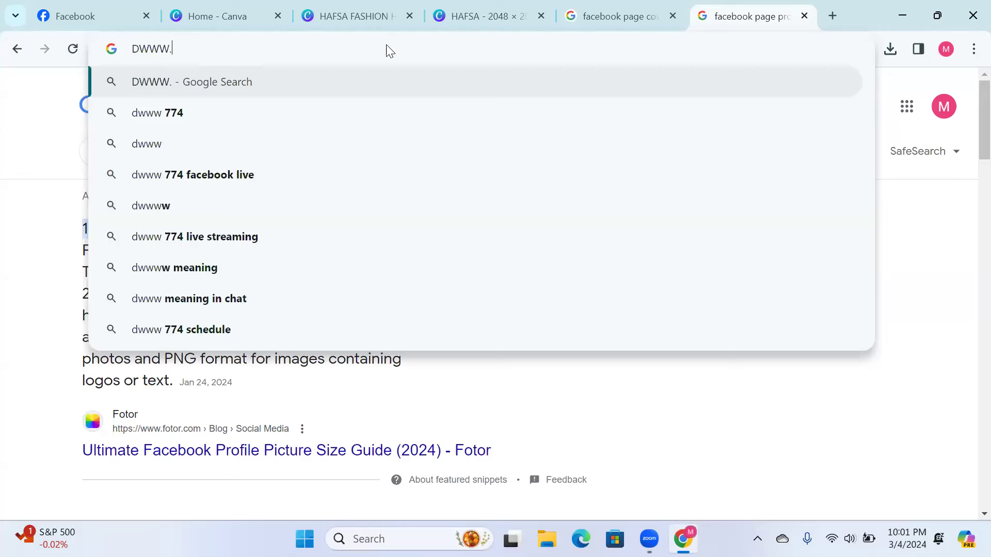
key("BackSpace")
key("BackSpace")
key("BackSpace")
key("BackSpace")
key("BackSpace")
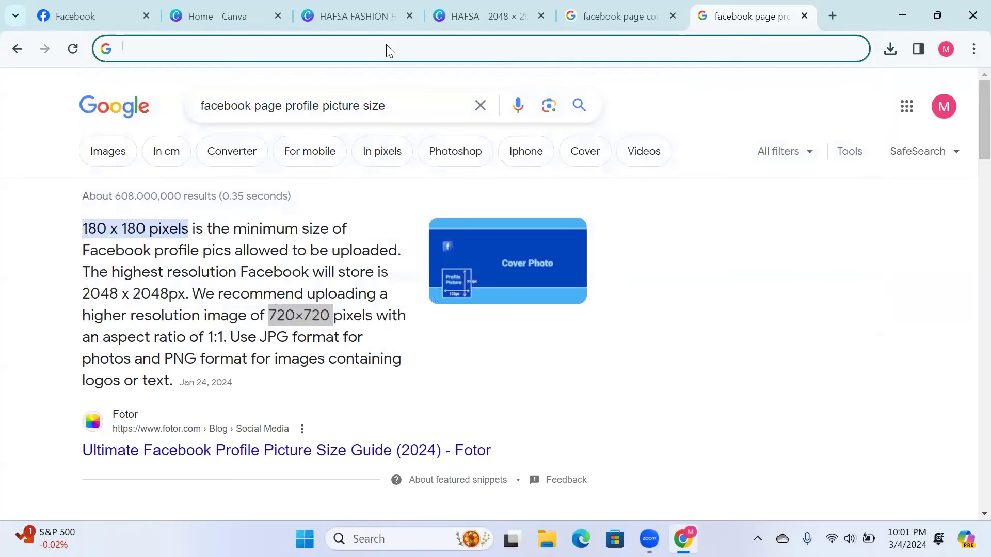
type("WWW")
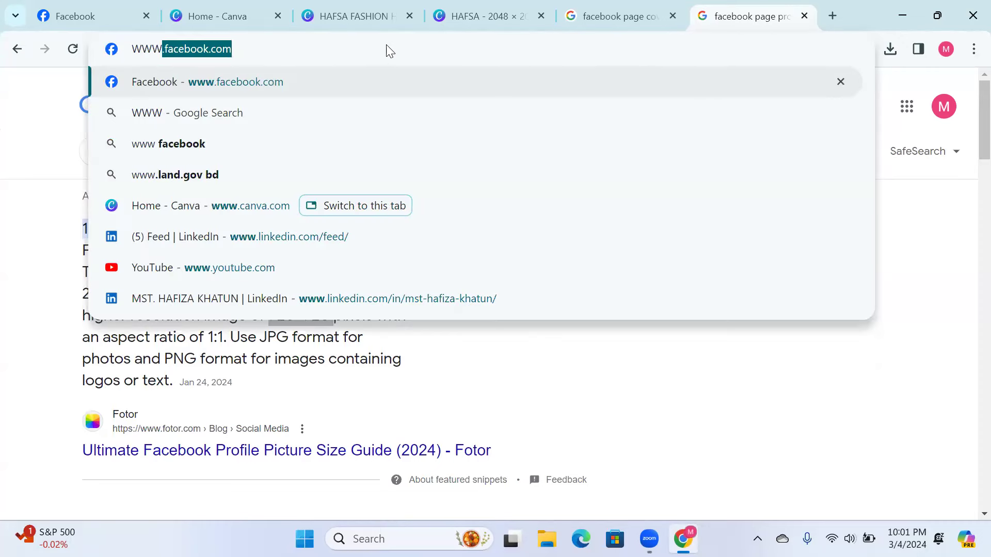
type(".DYNAMI")
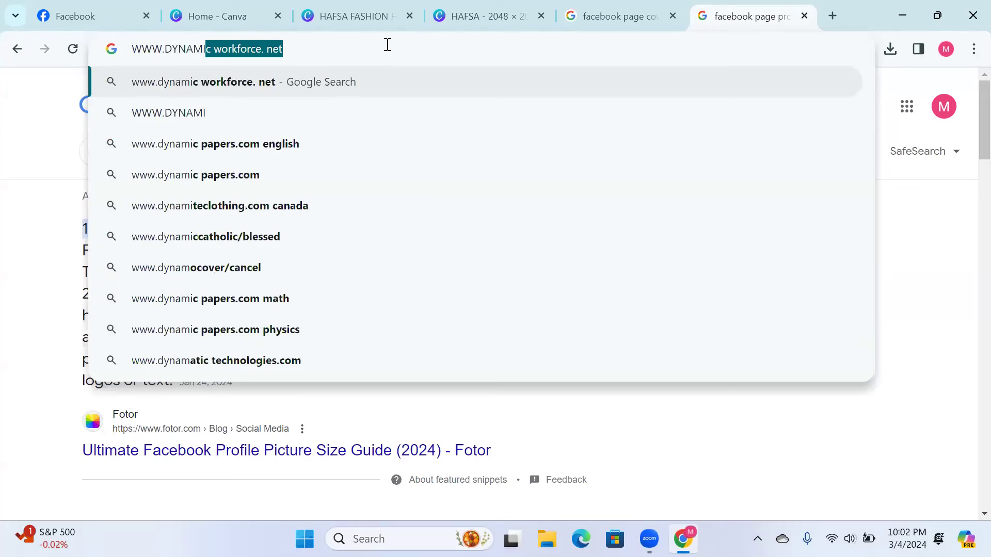
type("CSBD")
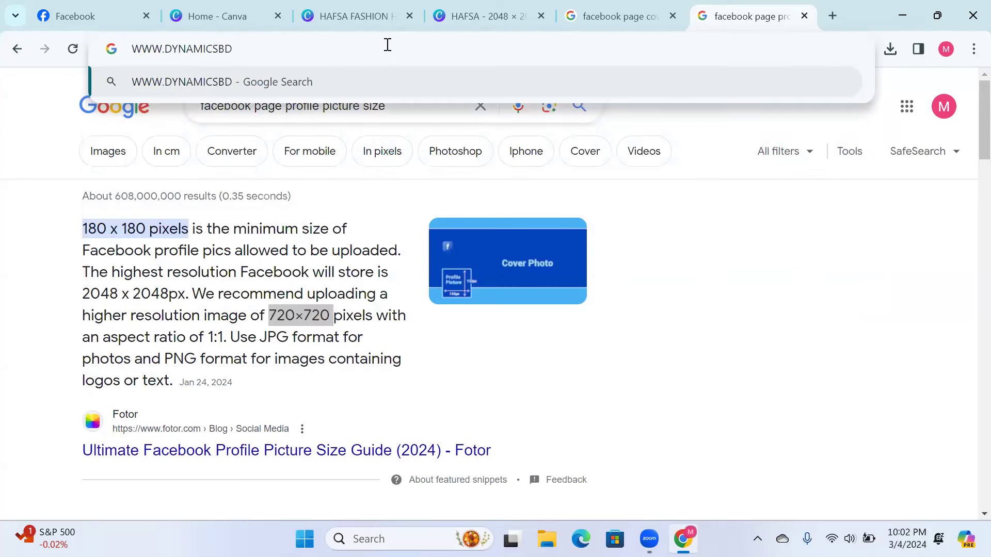
type(".COM")
key("Return")
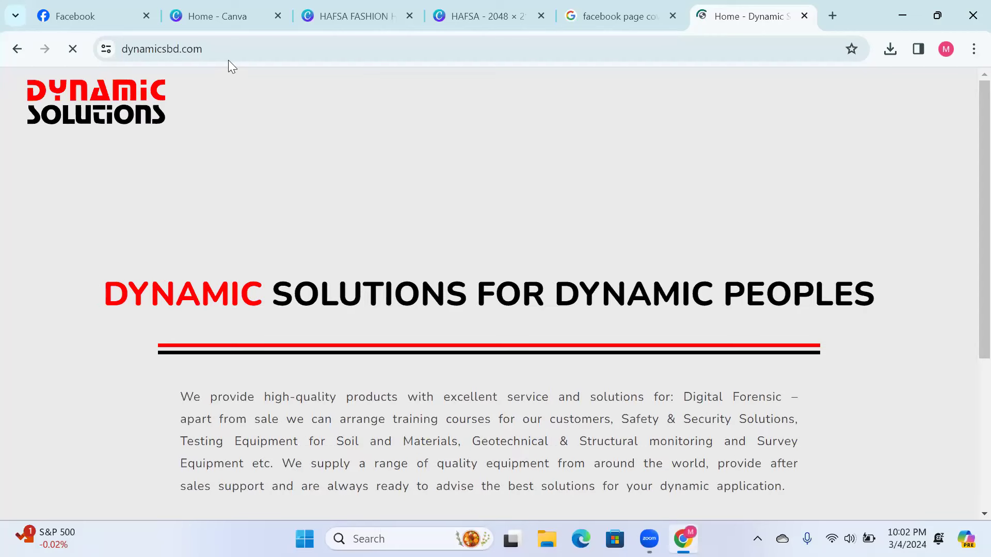
Copy the dynamicsbd.com site address and return to the Facebook tab.
left_click(208, 49)
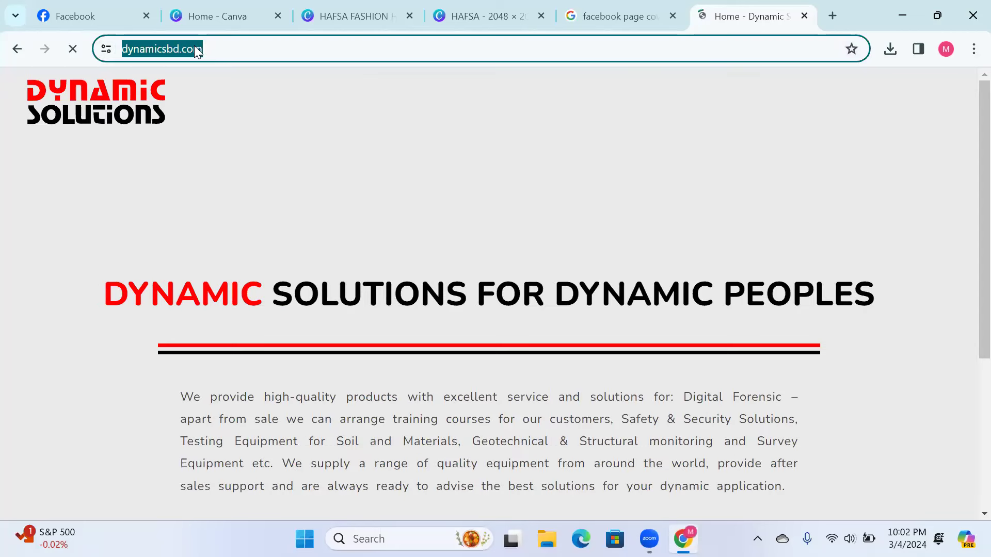
right_click(190, 46)
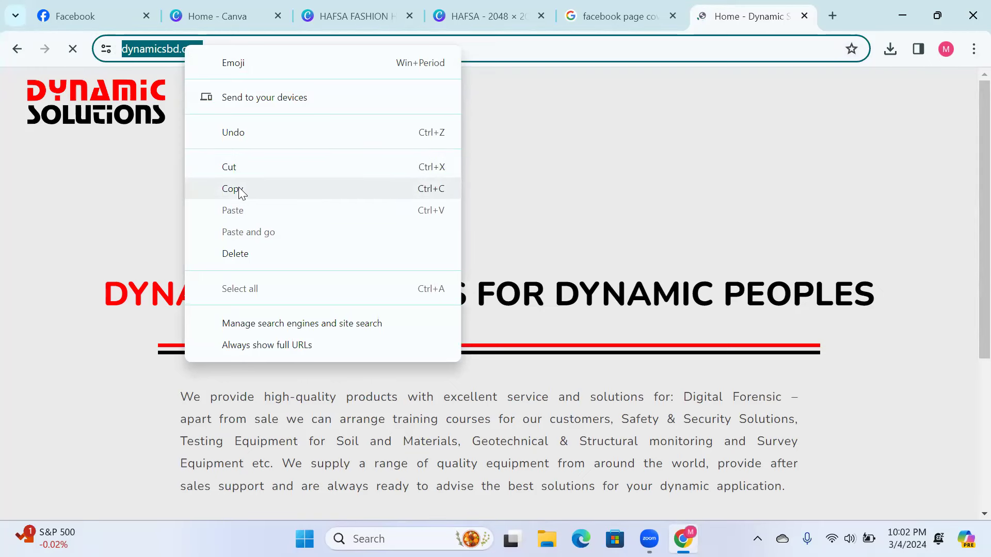
left_click(238, 190)
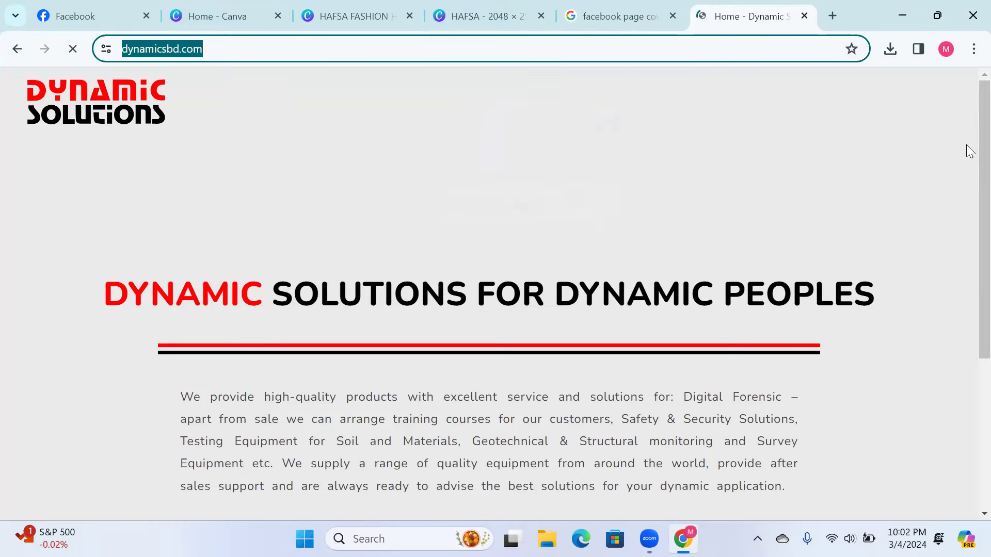
key("ctrl+1")
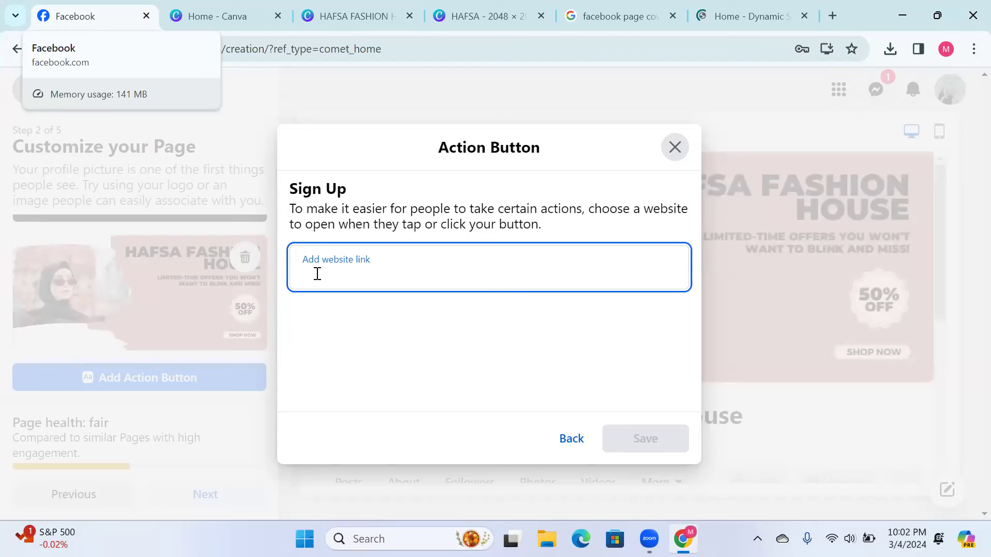
key("ctrl+v")
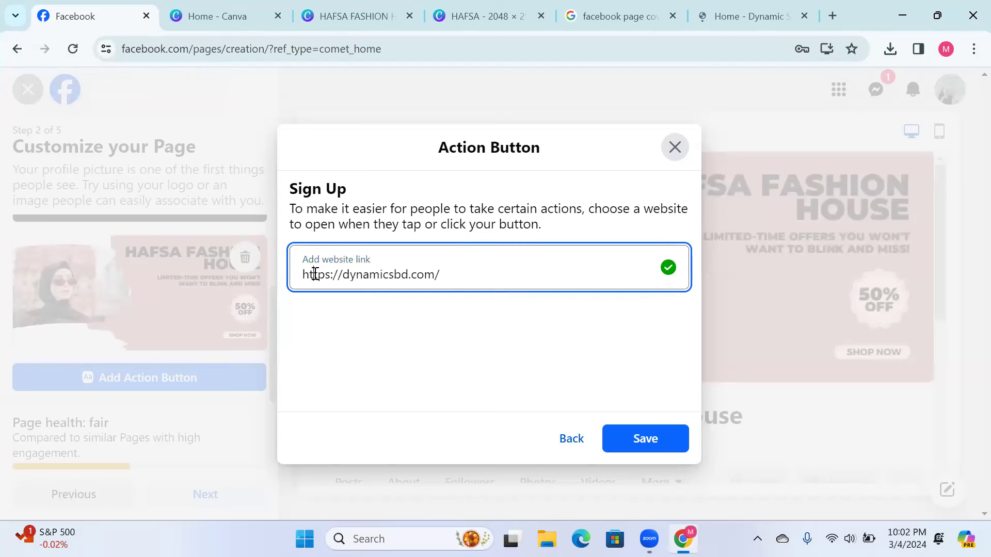
key("shift+F10")
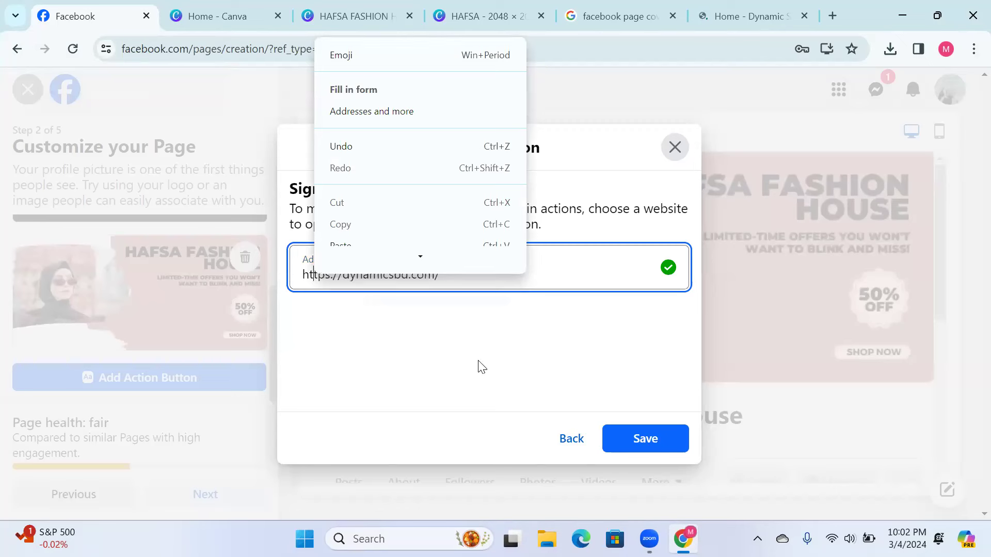
left_click(656, 438)
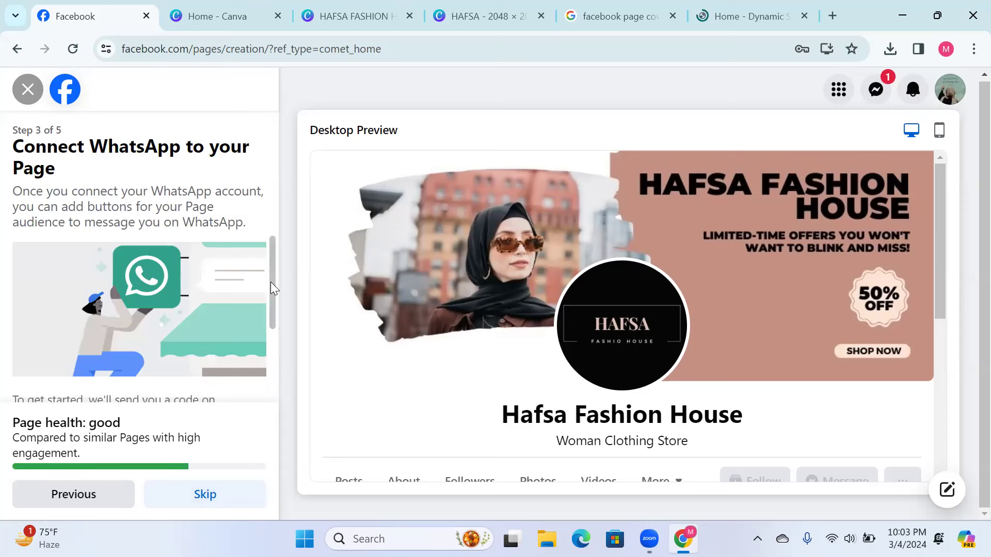
Set the WhatsApp phone number's country to Bangladesh.
scroll(270, 282, "down", 2)
scroll(270, 282, "down", 1)
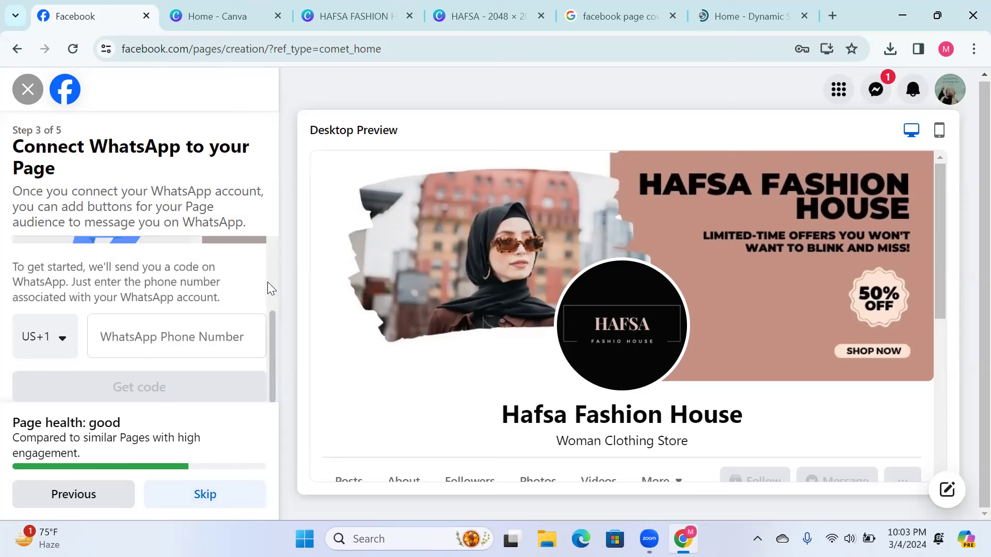
left_click(177, 330)
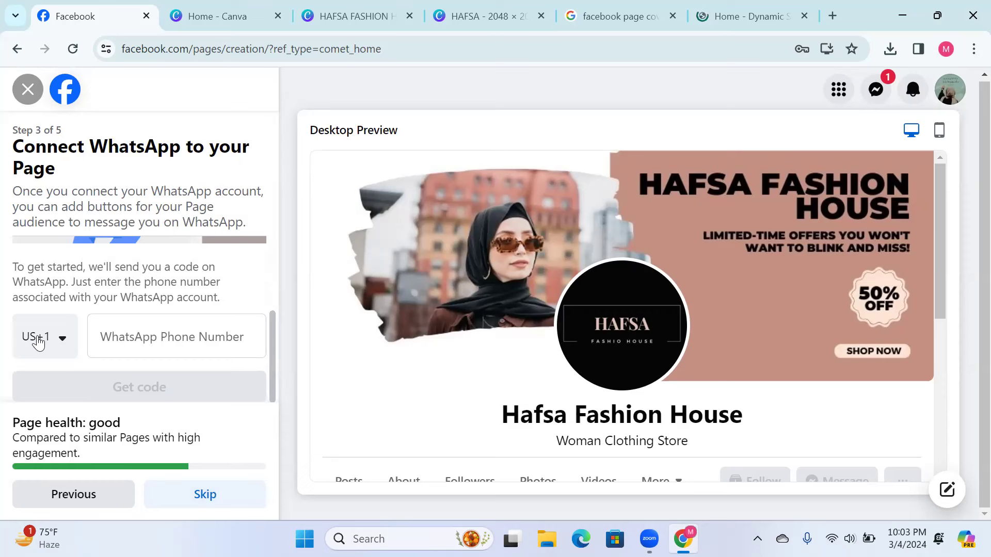
left_click(38, 342)
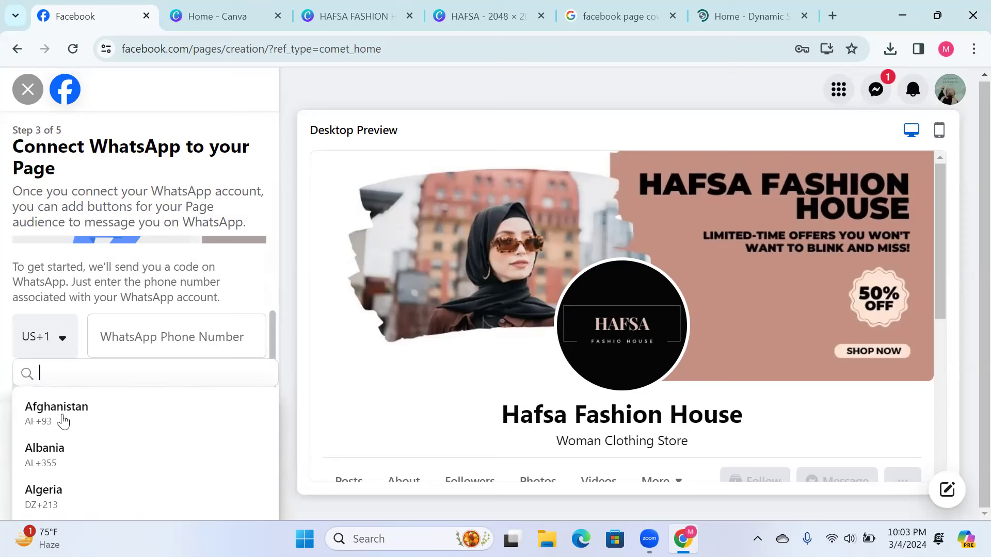
type("B")
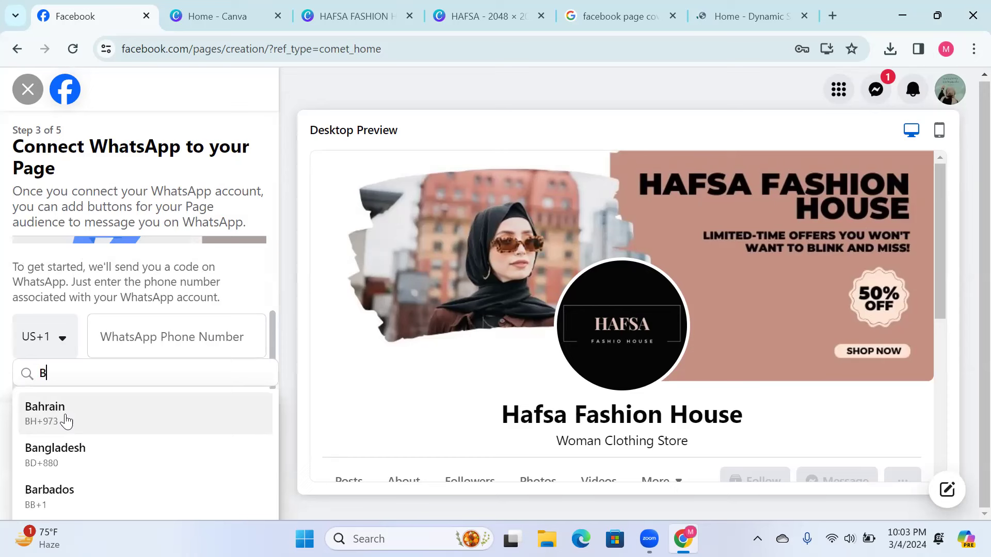
left_click(74, 453)
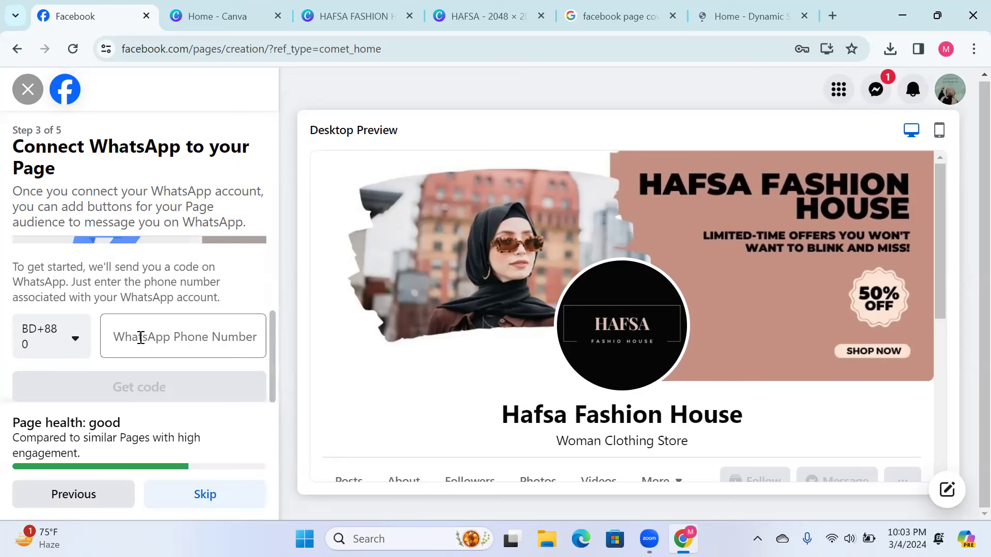
Enter the WhatsApp phone number without its leading 0 and request the 5-digit verification code.
left_click(141, 338)
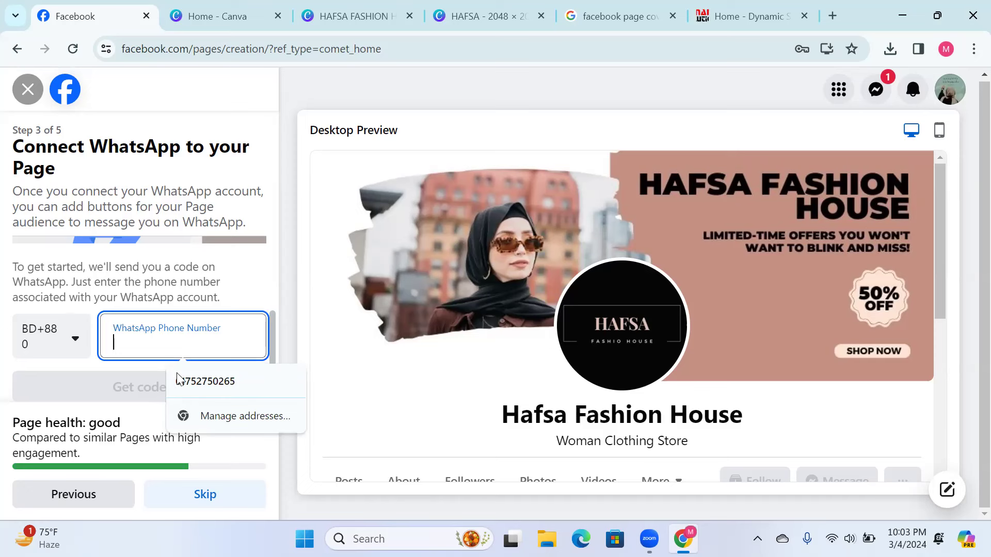
left_click(192, 380)
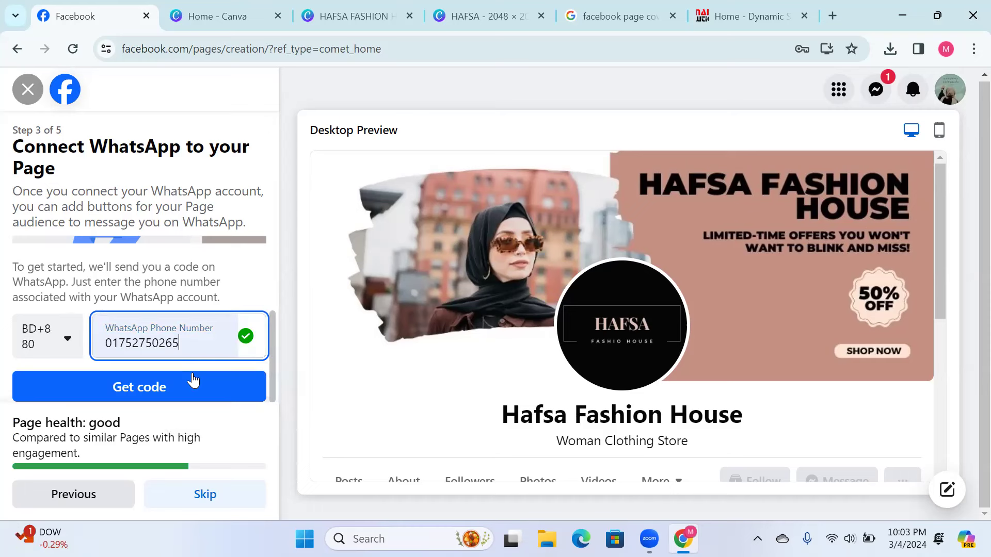
left_click(112, 343)
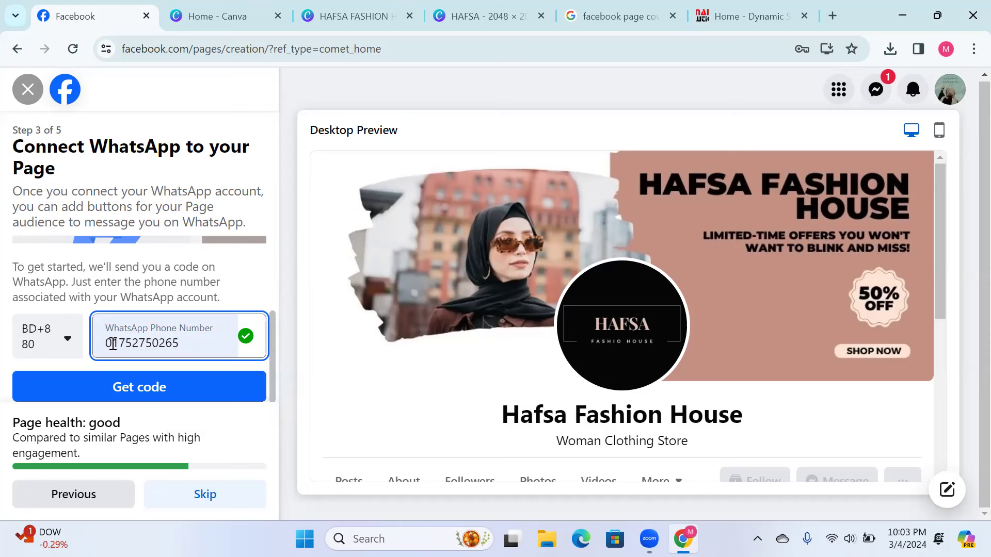
left_click(113, 344)
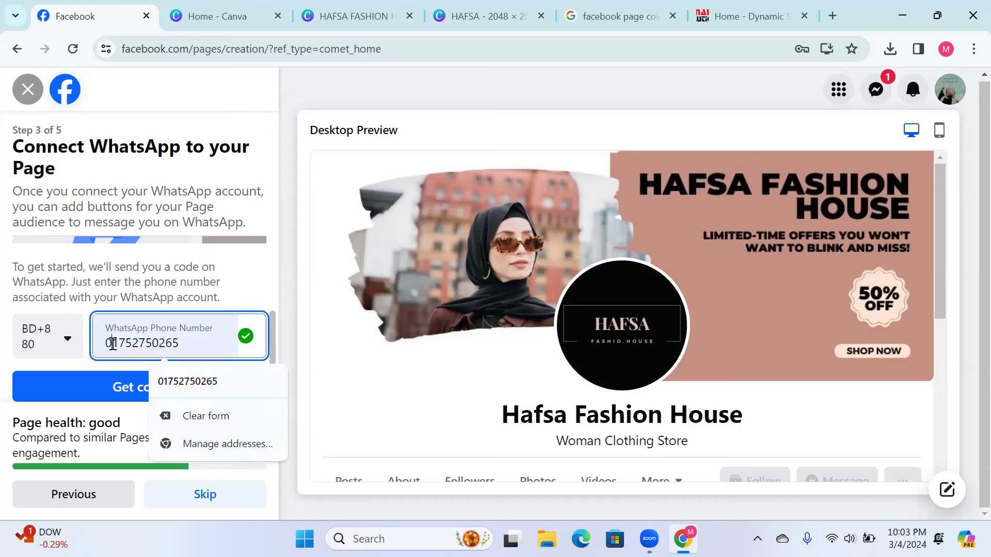
key("BackSpace")
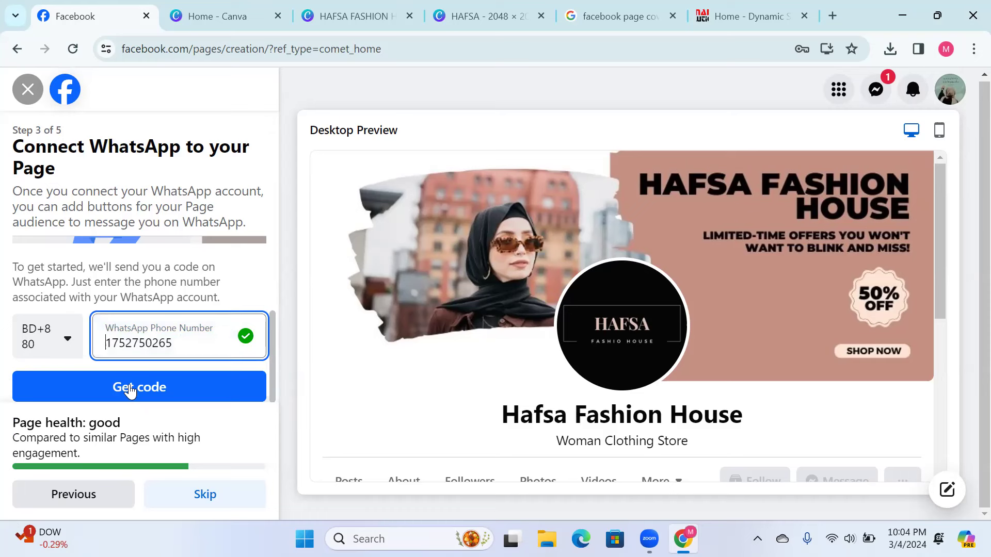
left_click(170, 387)
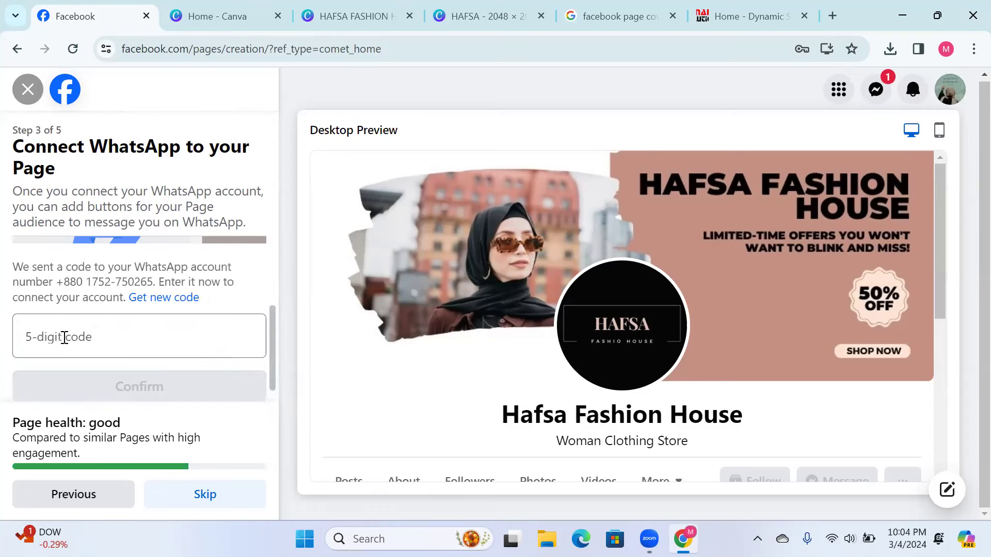
left_click(99, 327)
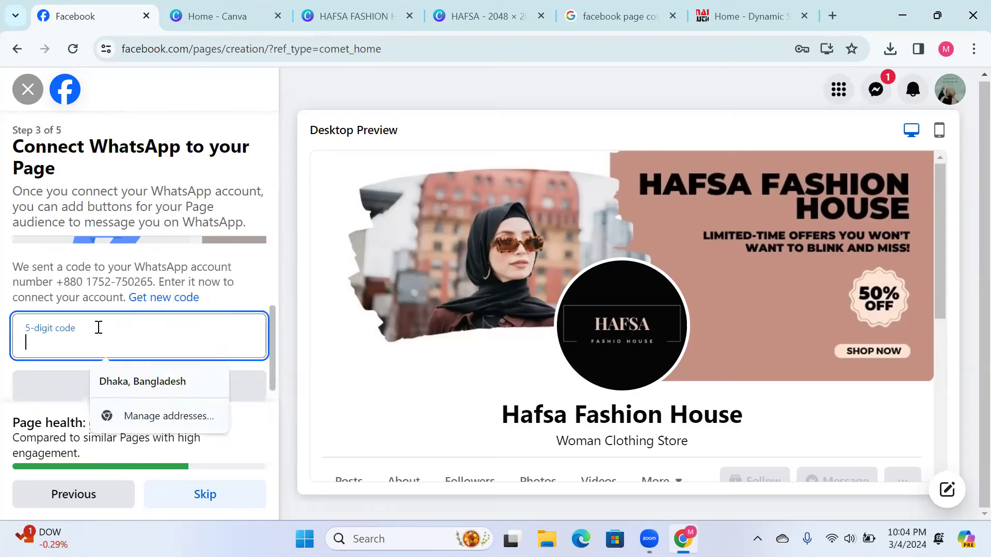
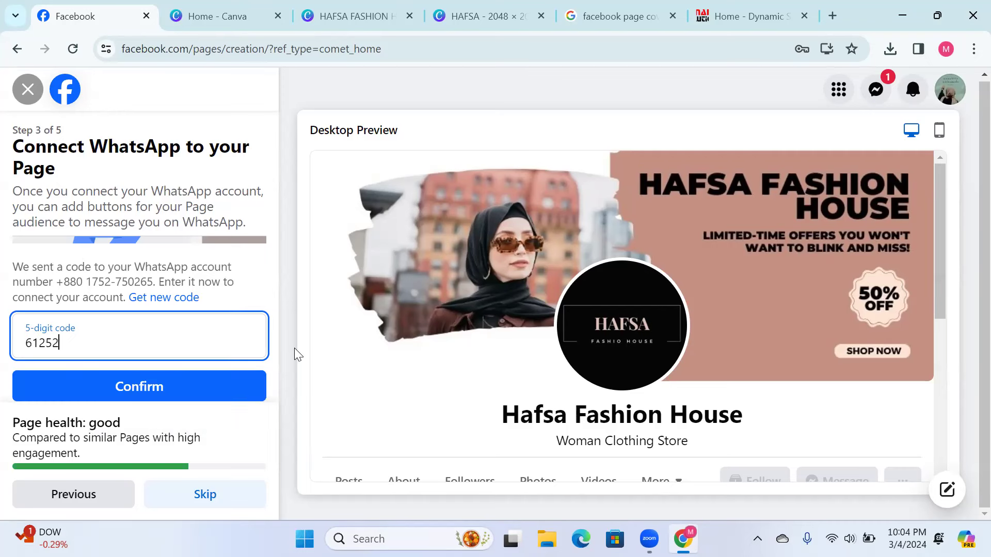
Confirm the Page's WhatsApp connection with the texted 5-digit code and advance to Step 4.
left_click(193, 385)
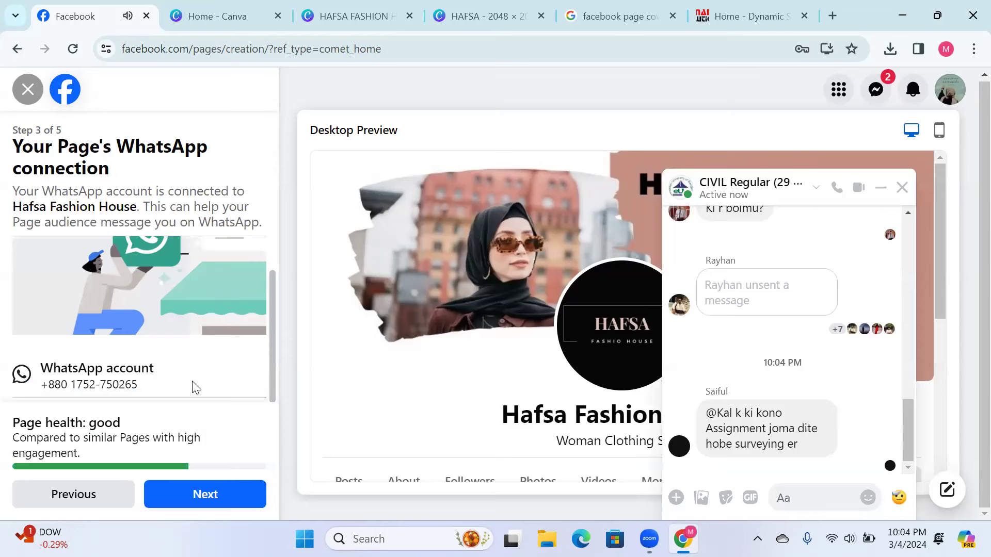
left_click(902, 188)
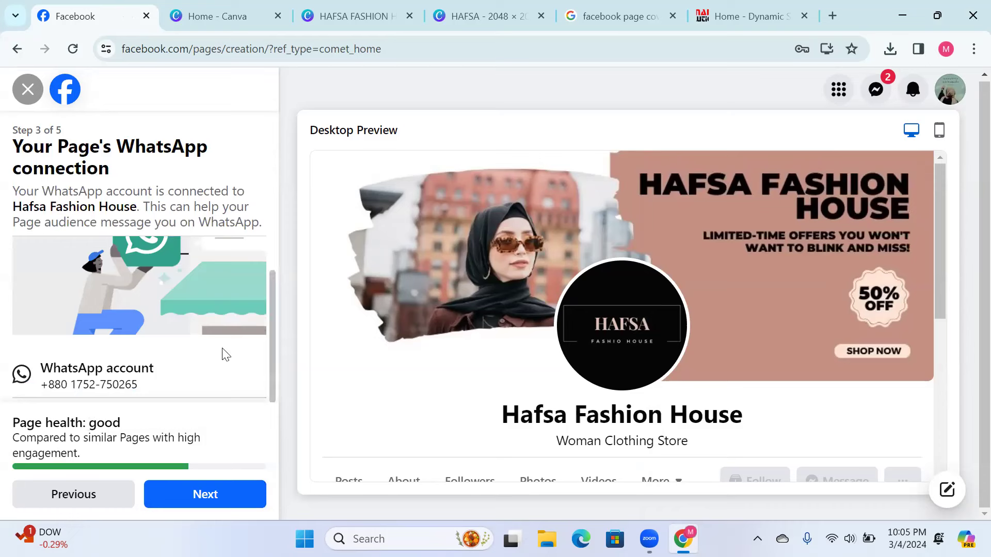
left_click(202, 492)
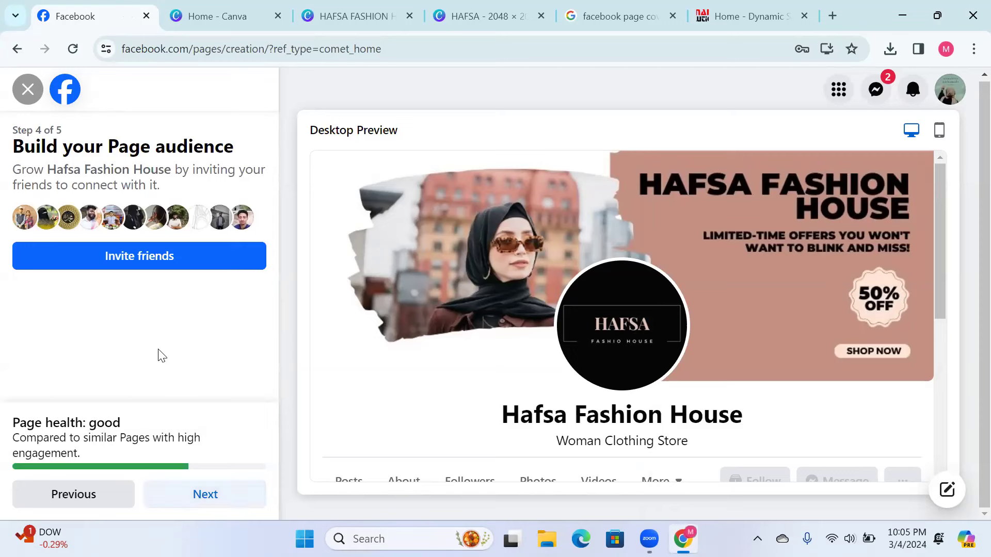
Send Page invitations to four selected friends, then advance to the last setup step.
left_click(150, 257)
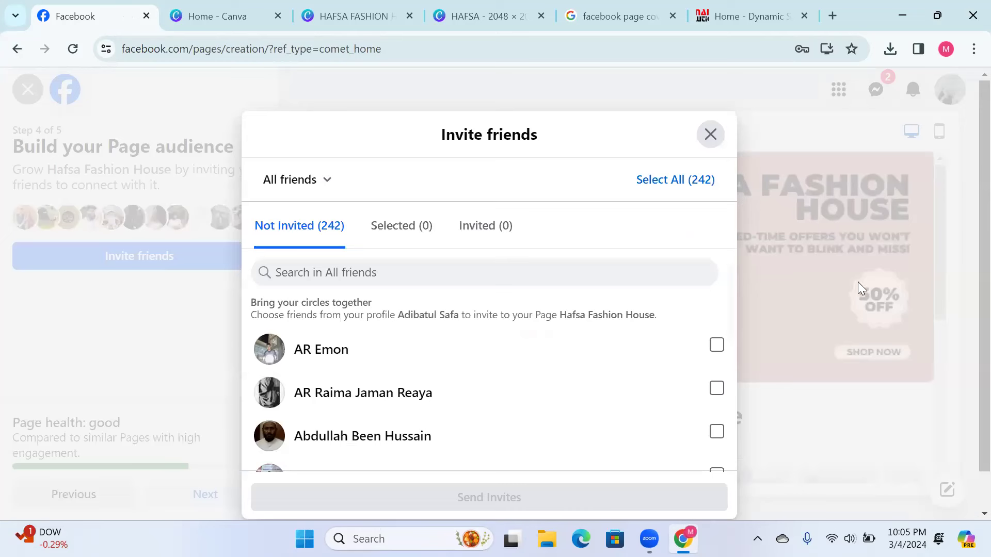
left_click(717, 388)
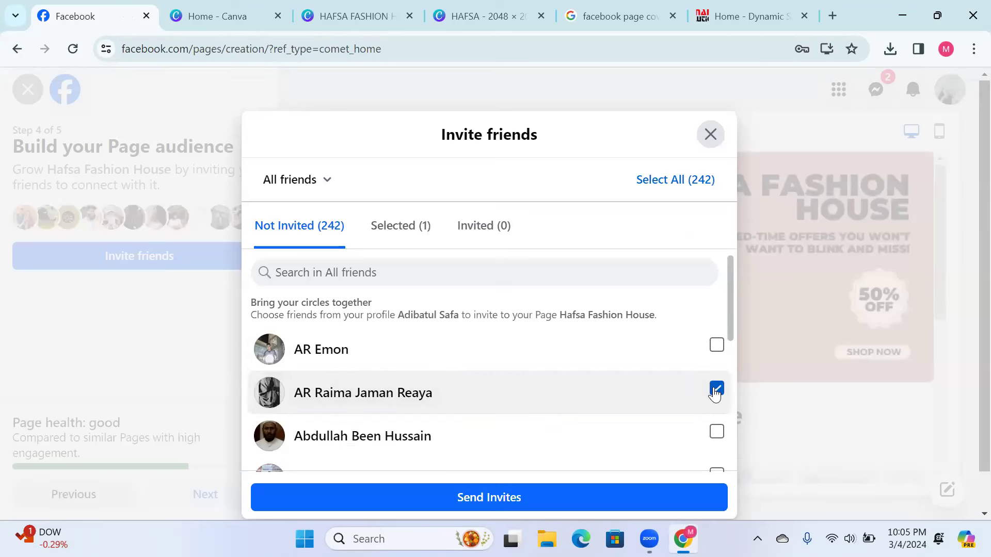
left_click(717, 432)
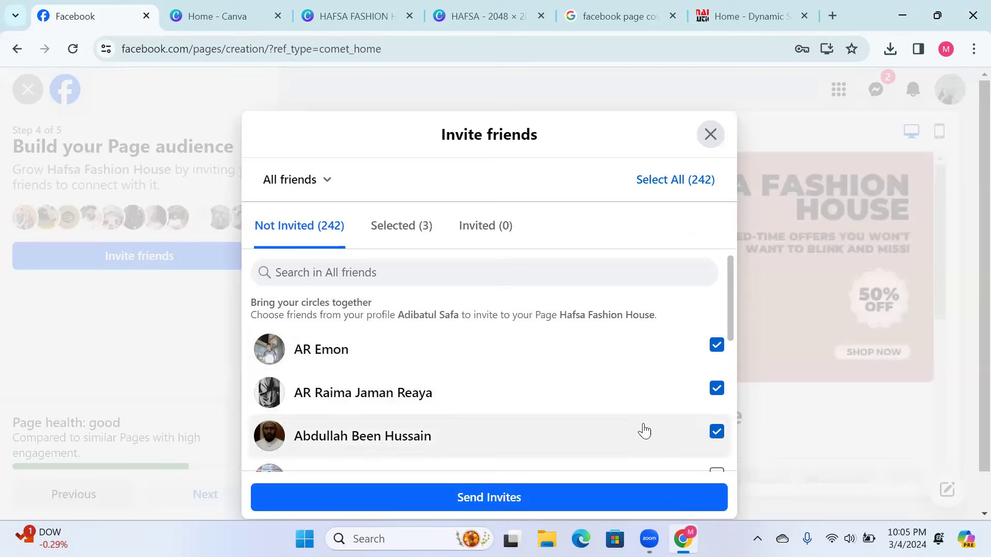
scroll(651, 431, "down", 2)
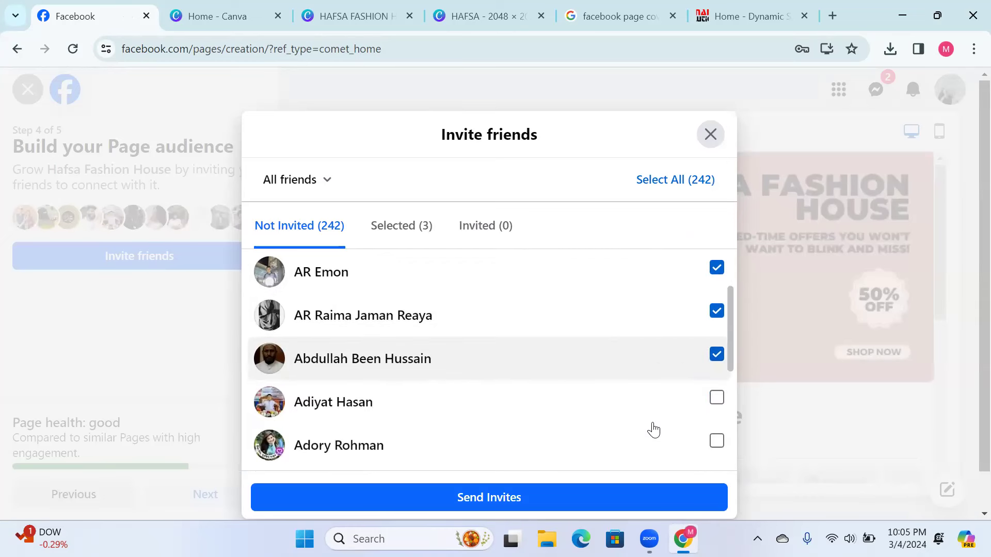
left_click(717, 440)
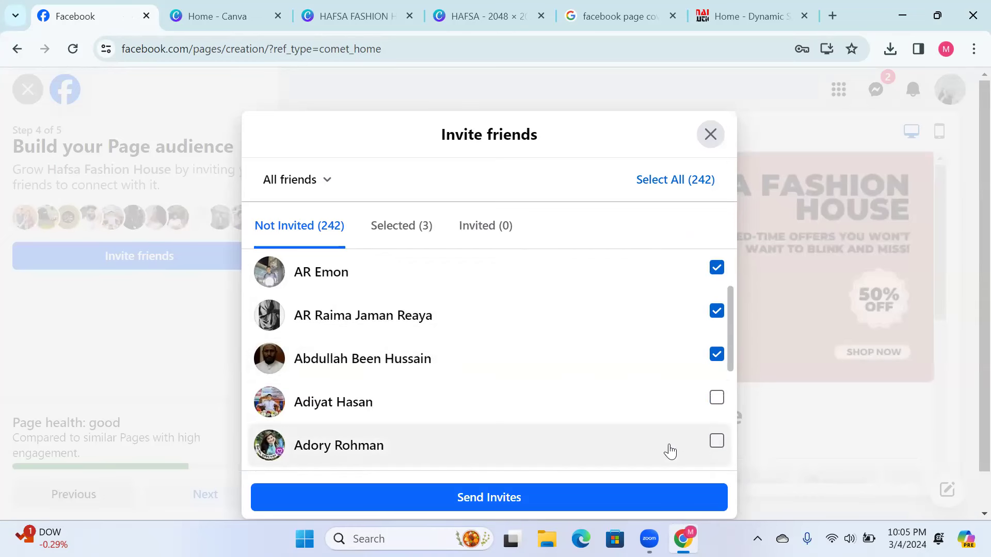
left_click(498, 496)
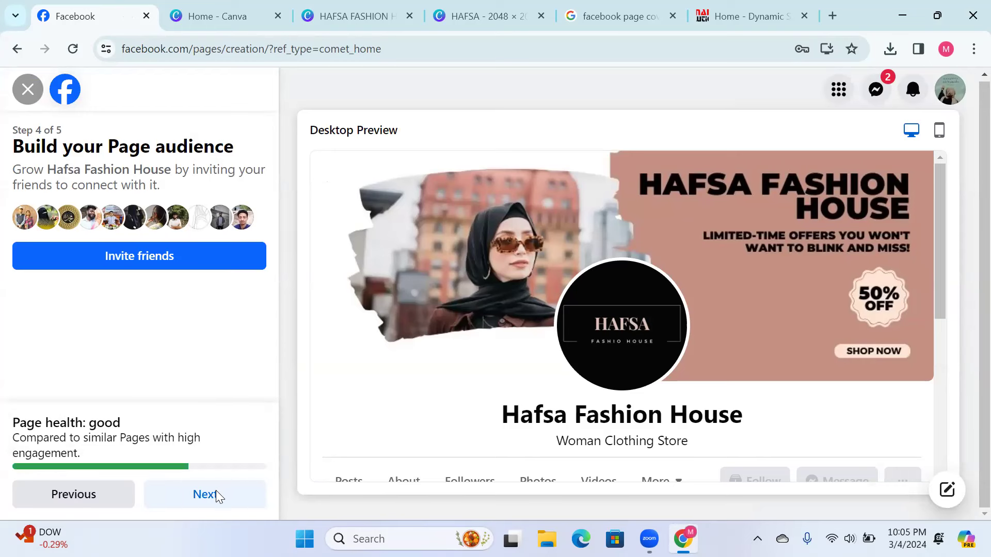
left_click(216, 494)
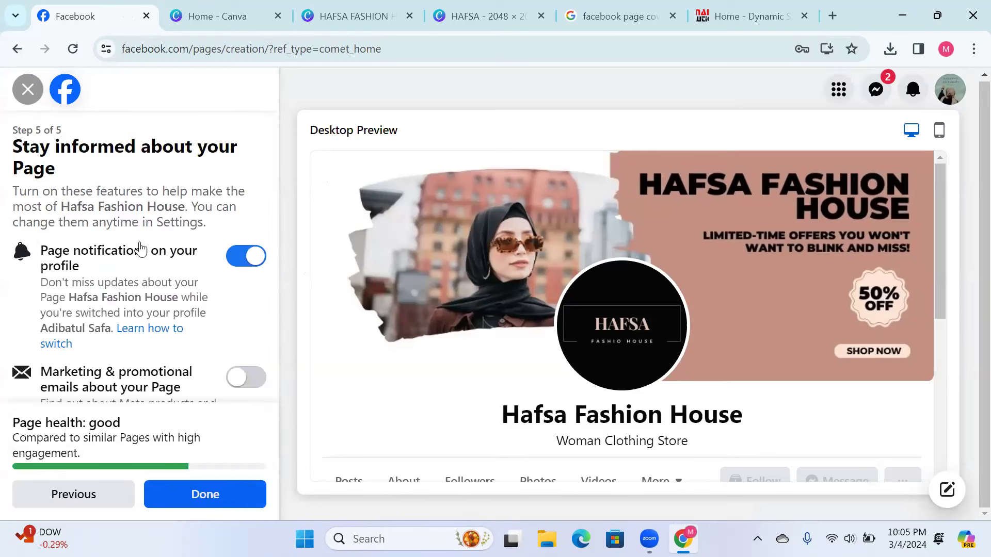
Switch on Marketing & promotional emails on Step 5 and finish the Page with Done.
left_click(246, 377)
scroll(119, 286, "down", 1)
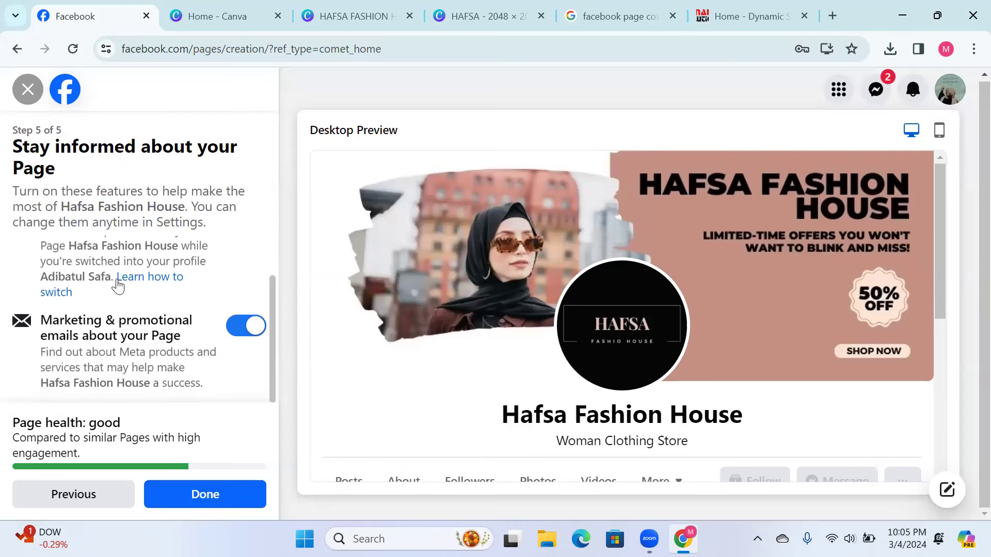
scroll(118, 286, "up", 1)
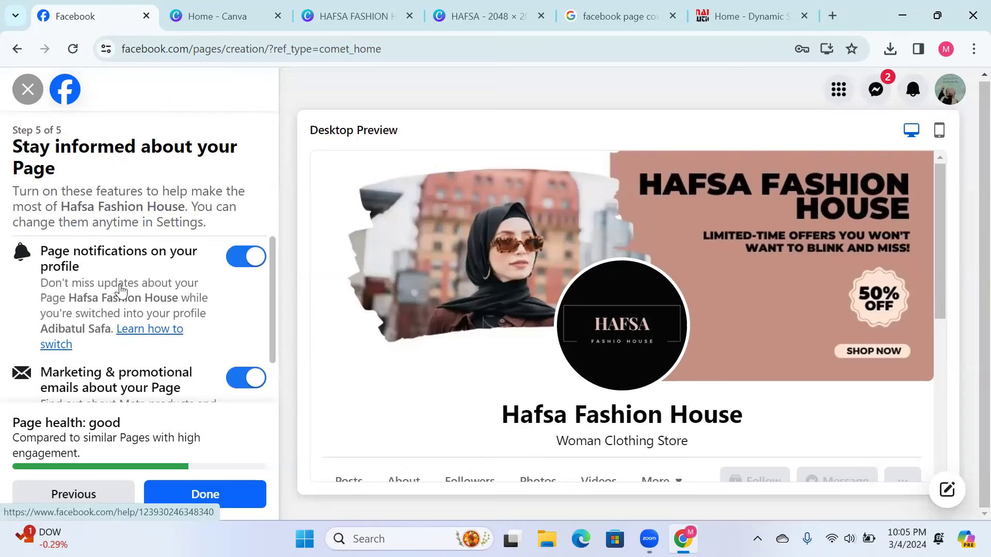
left_click(227, 498)
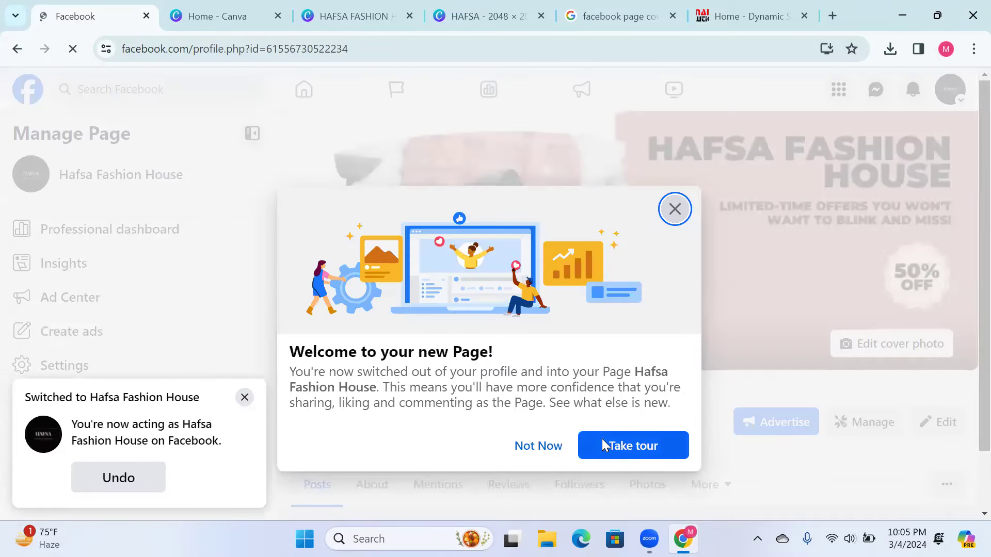
Skip the Page tour and switch notice, preview the Page with View As, then exit.
left_click(533, 448)
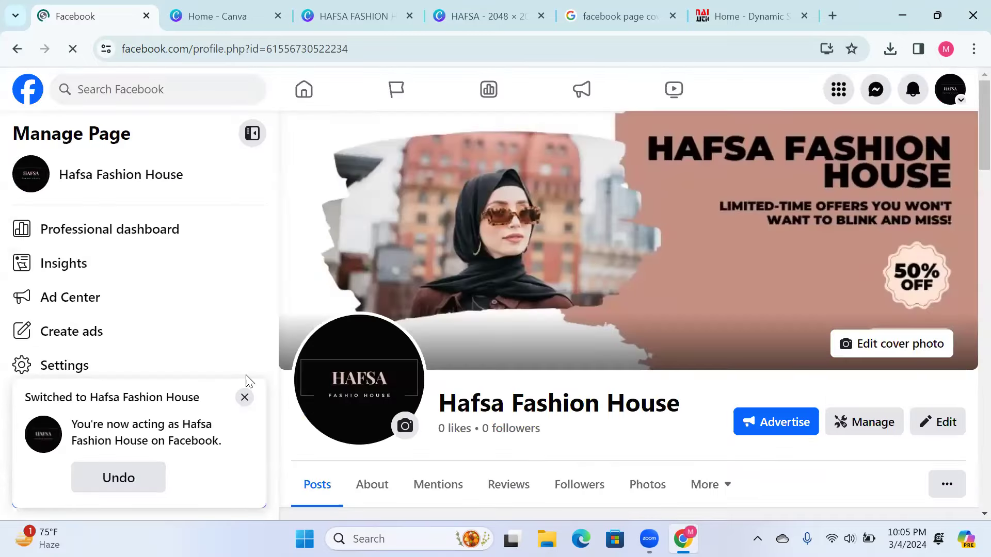
left_click(238, 402)
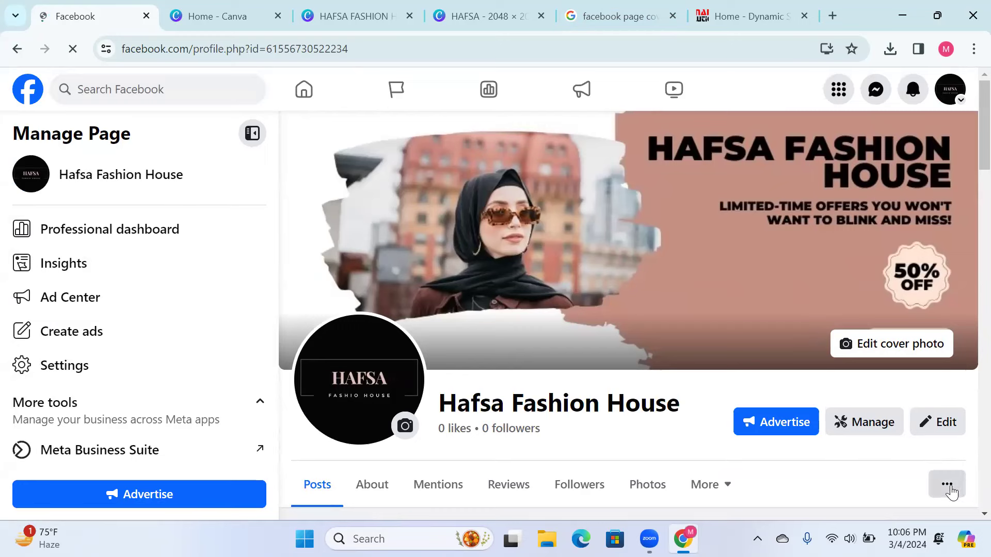
left_click(948, 489)
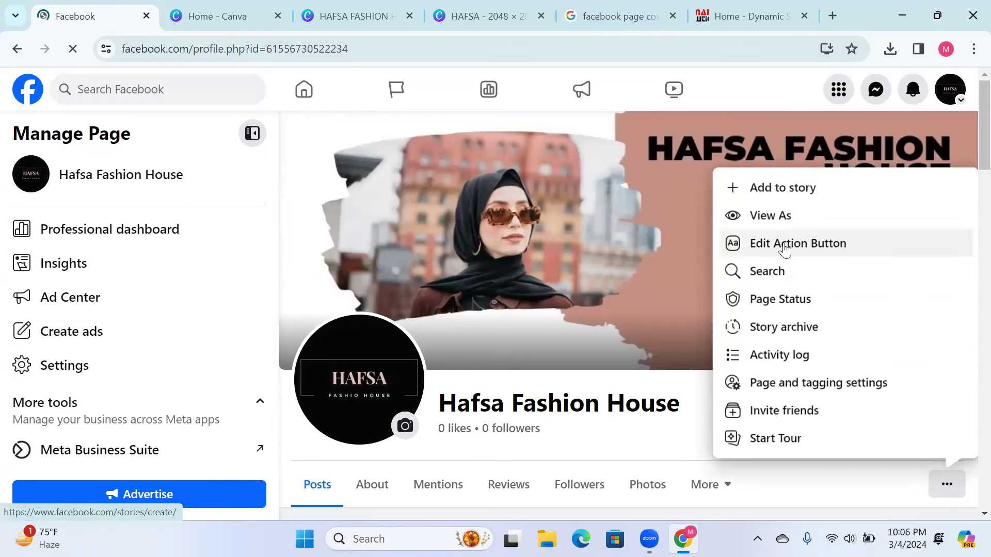
left_click(772, 214)
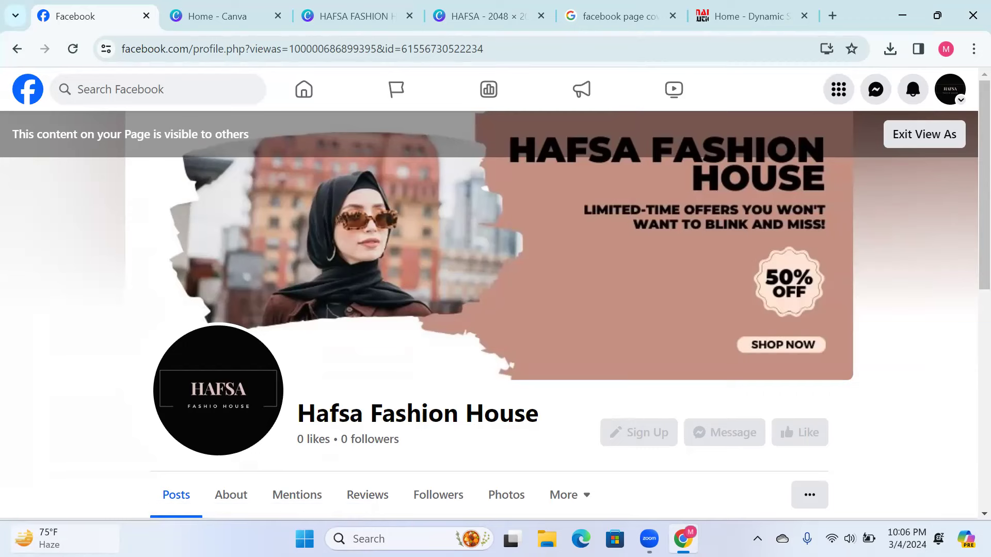
left_click(908, 136)
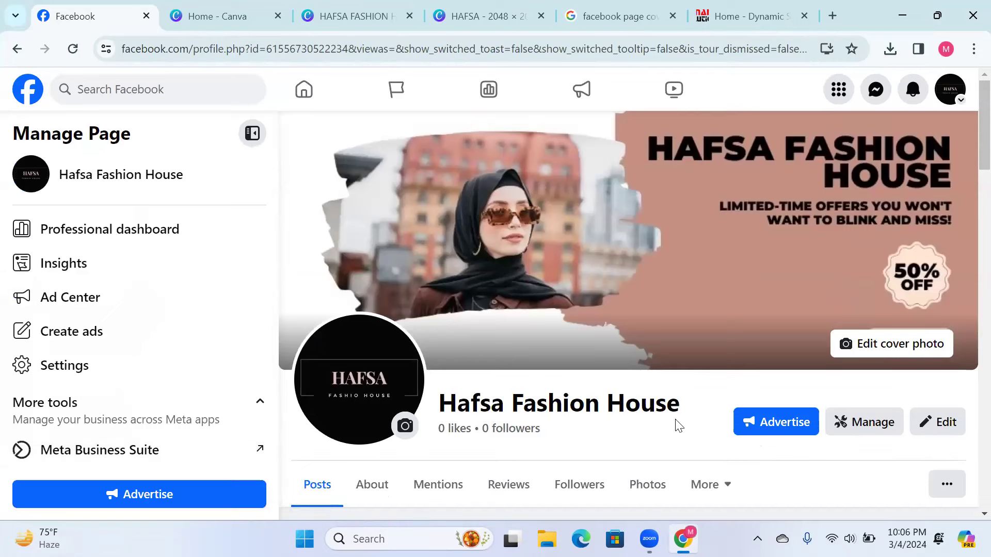
scroll(675, 428, "down", 6)
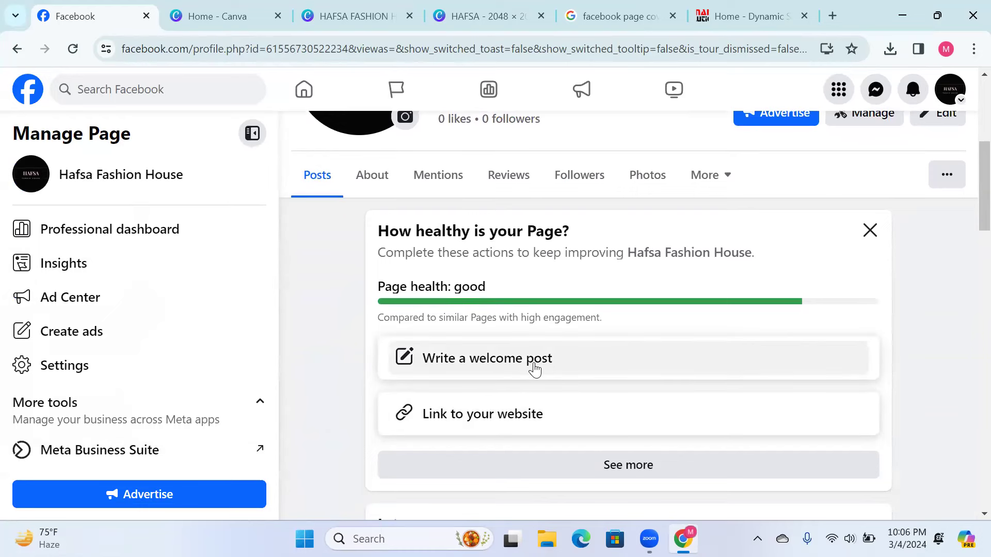
Publish the post 'Welcome to our page' on a pink-purple gradient background.
left_click(487, 361)
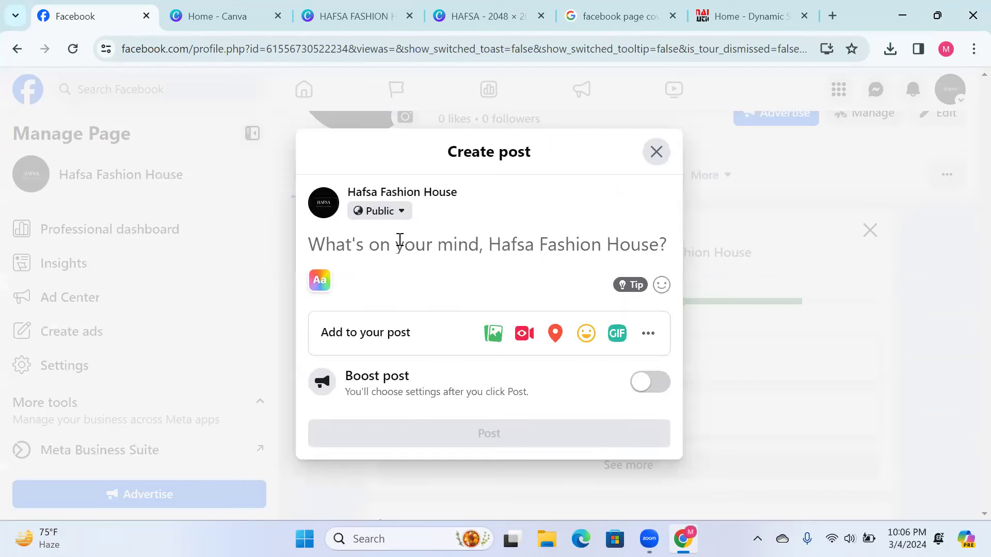
type("Wew")
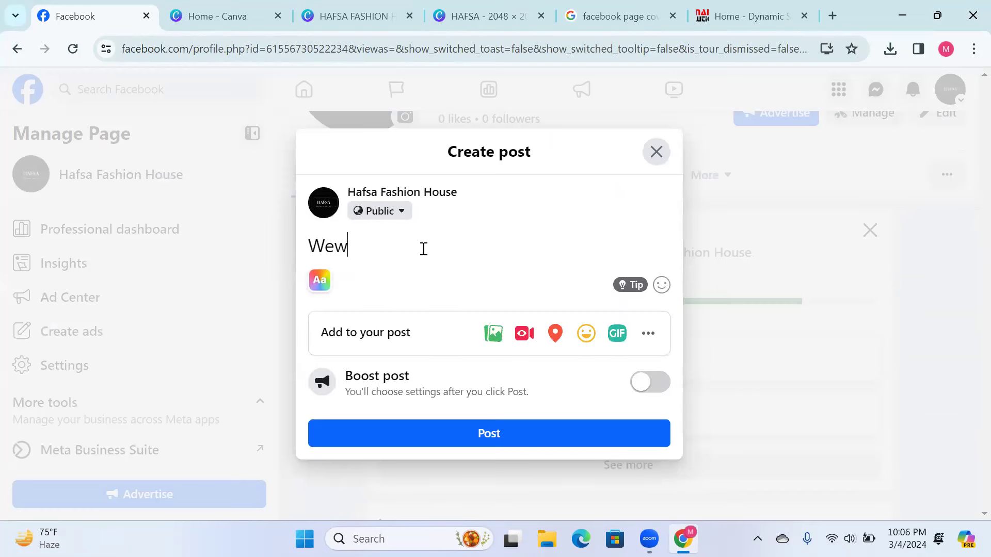
key("BackSpace")
type("lco")
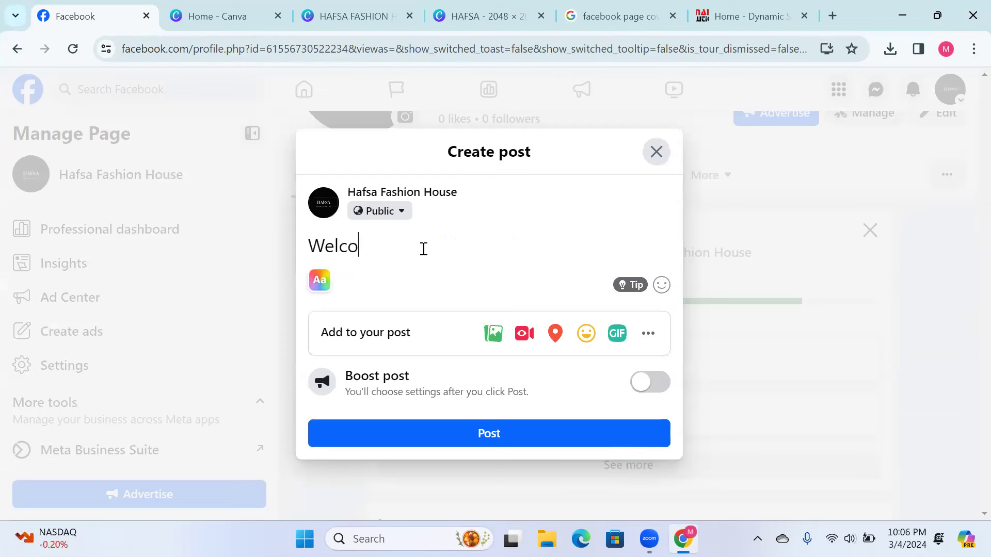
type("me to our")
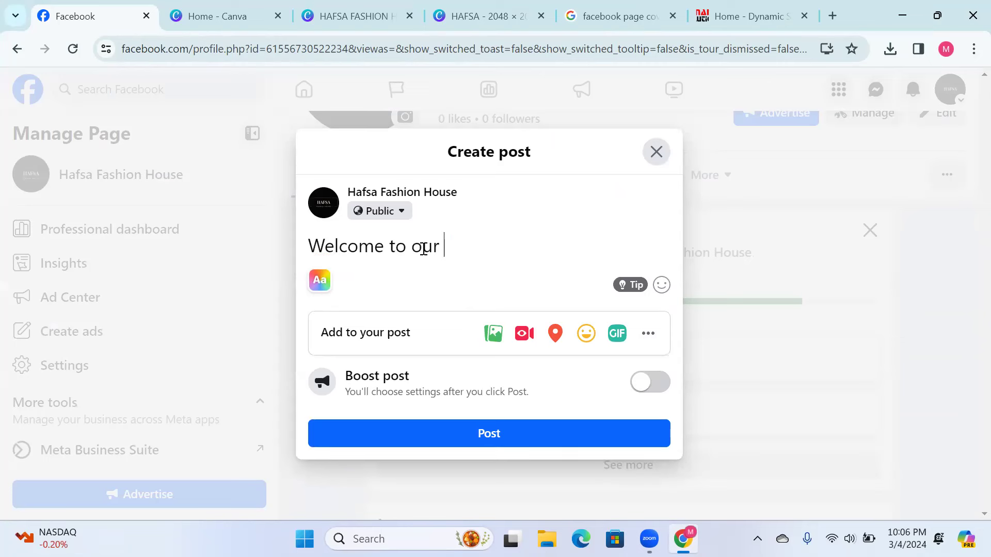
type(" page")
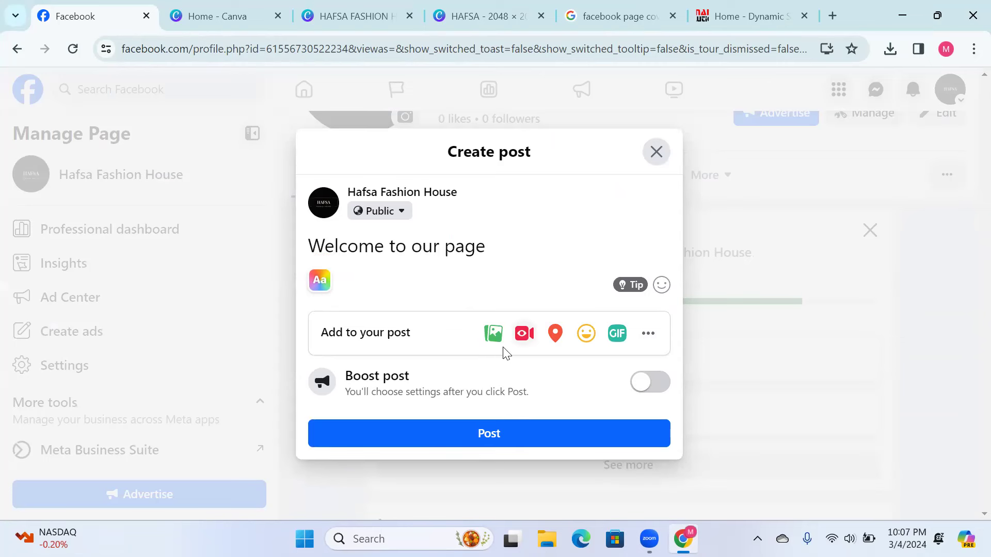
left_click(331, 284)
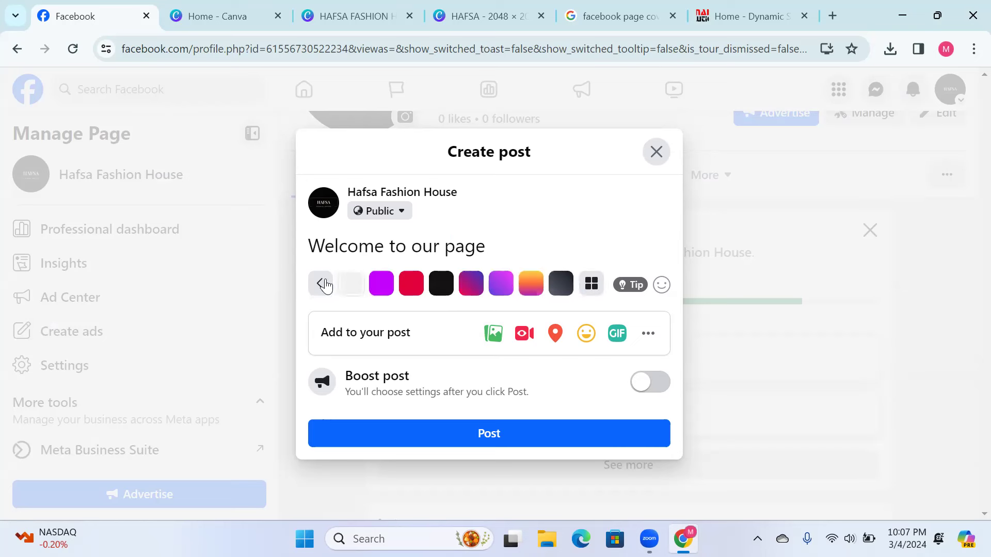
left_click(468, 283)
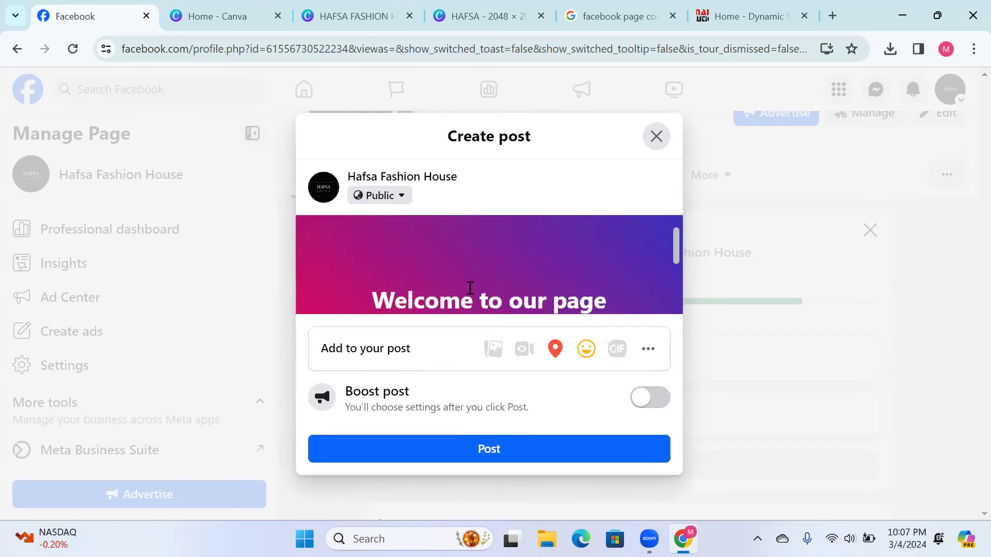
left_click(490, 452)
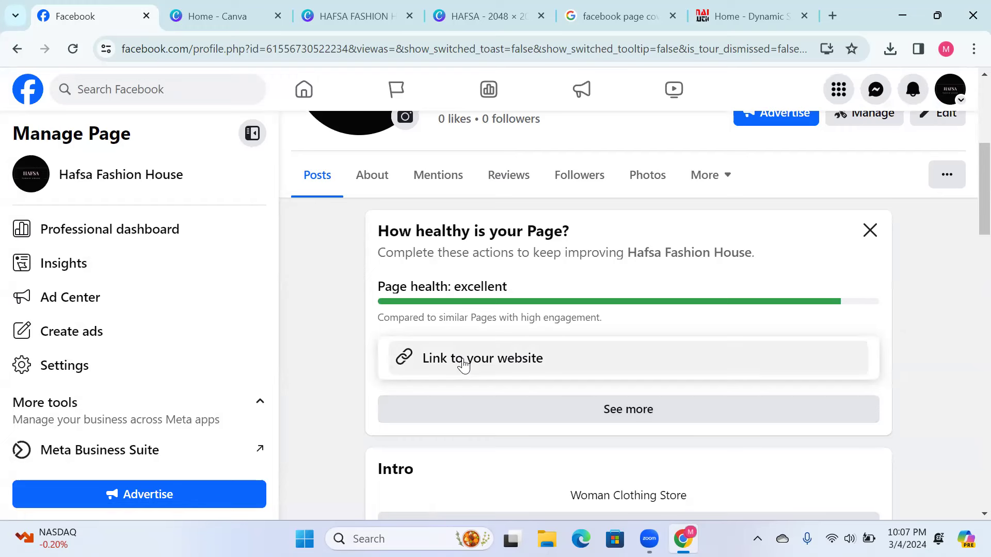
Dismiss the password reminder and open the Hafsa Fashion House Page to review its bio and contact details.
left_click(462, 364)
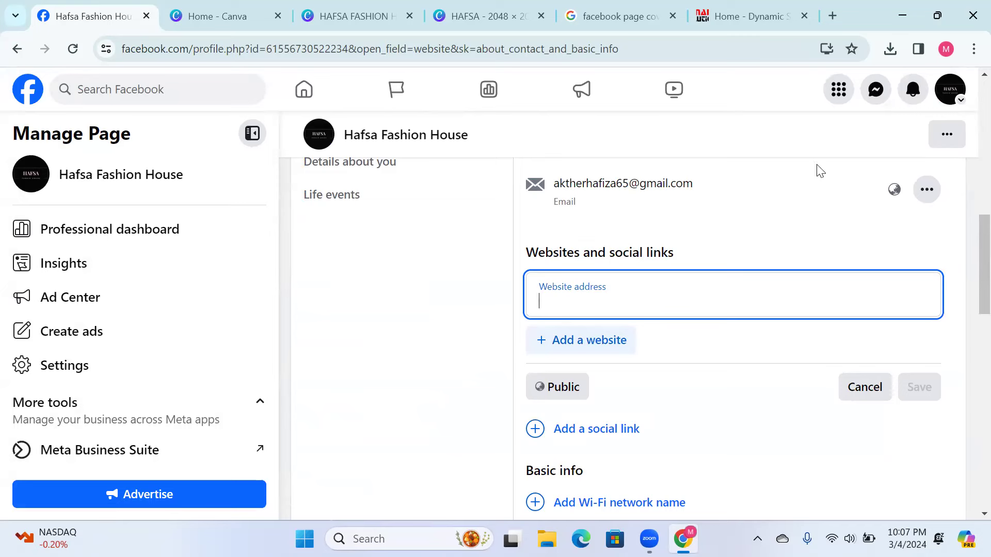
scroll(567, 178, "up", 7)
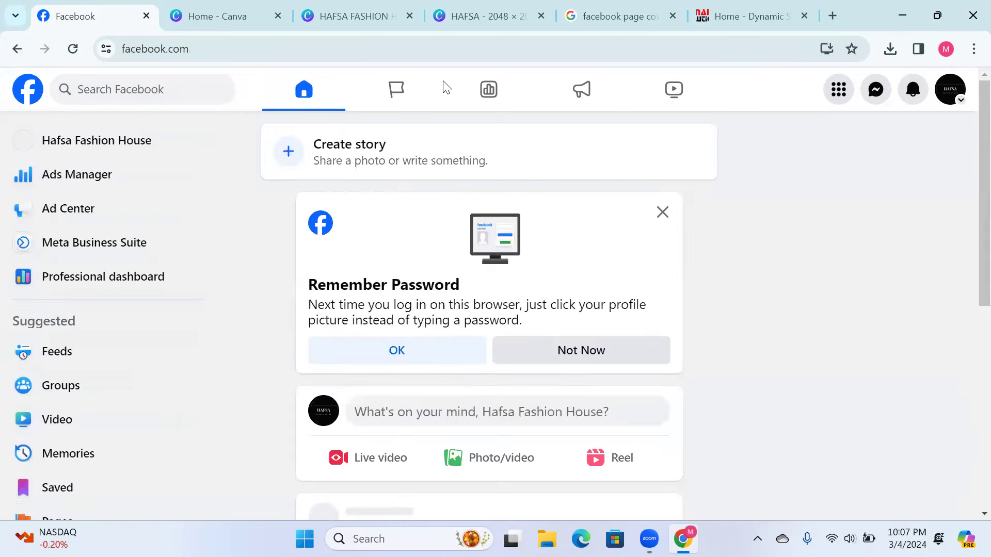
left_click(663, 213)
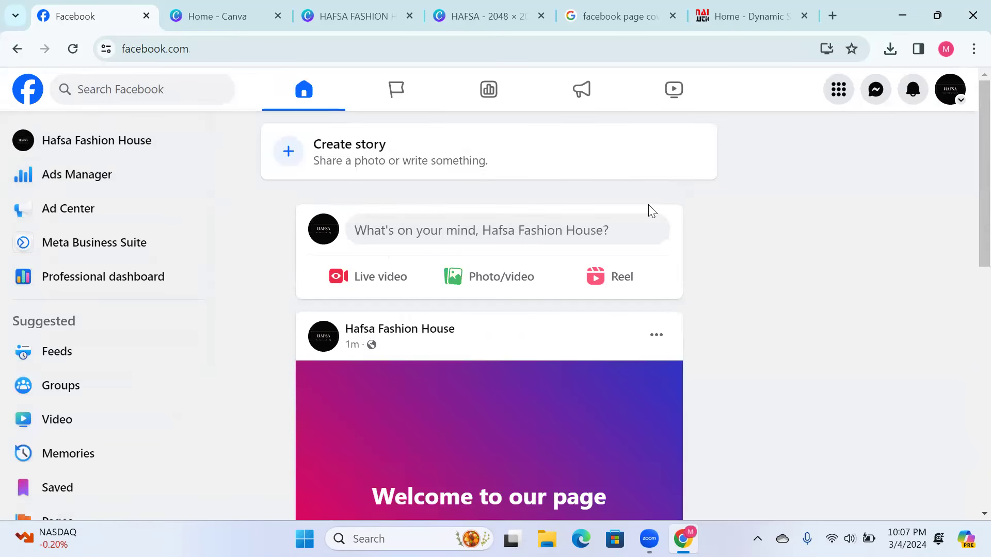
left_click(81, 146)
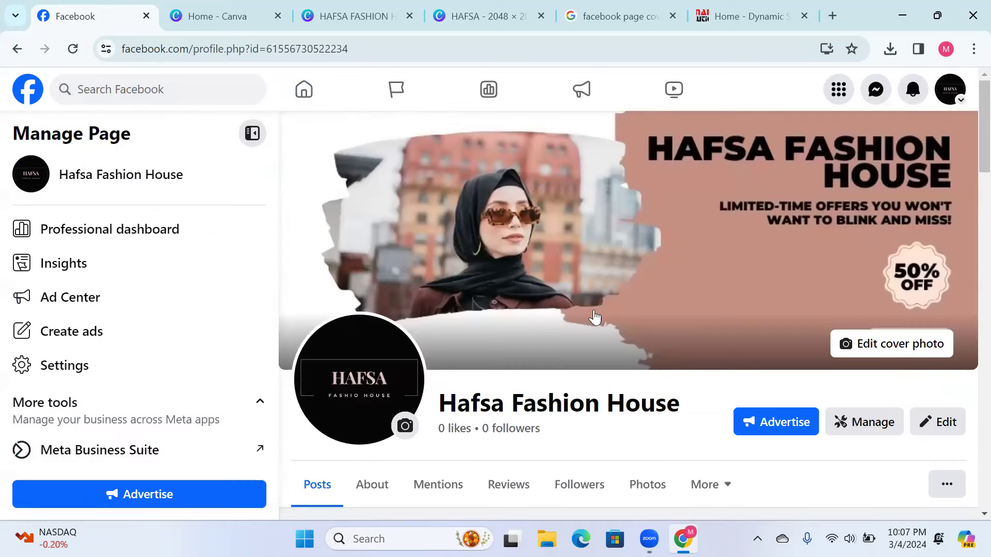
scroll(592, 316, "down", 4)
scroll(593, 310, "down", 3)
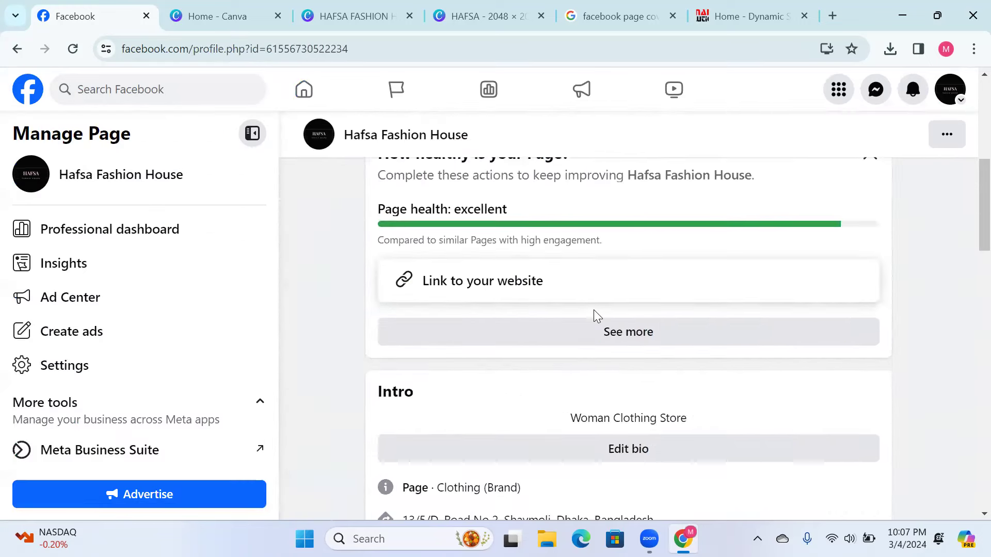
scroll(640, 337, "down", 4)
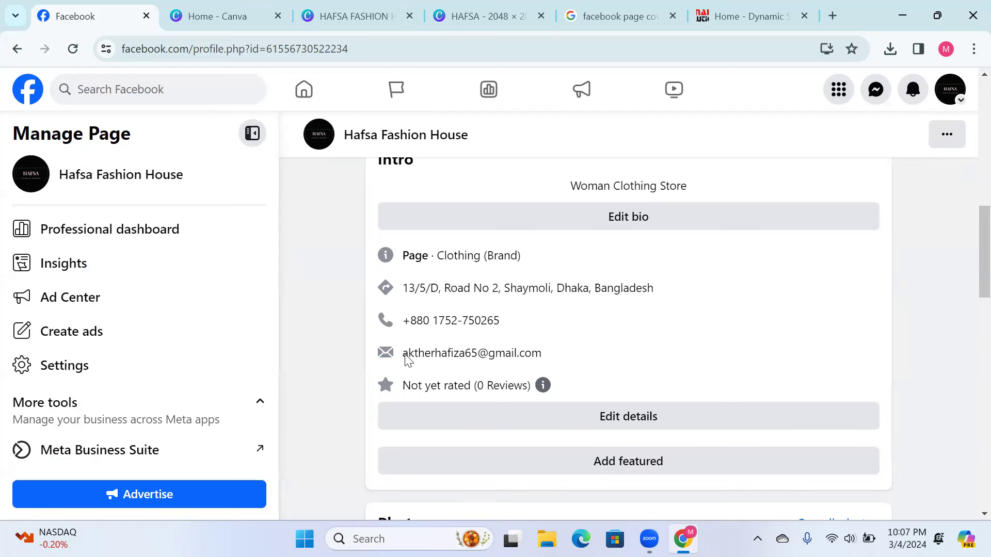
scroll(508, 353, "down", 3)
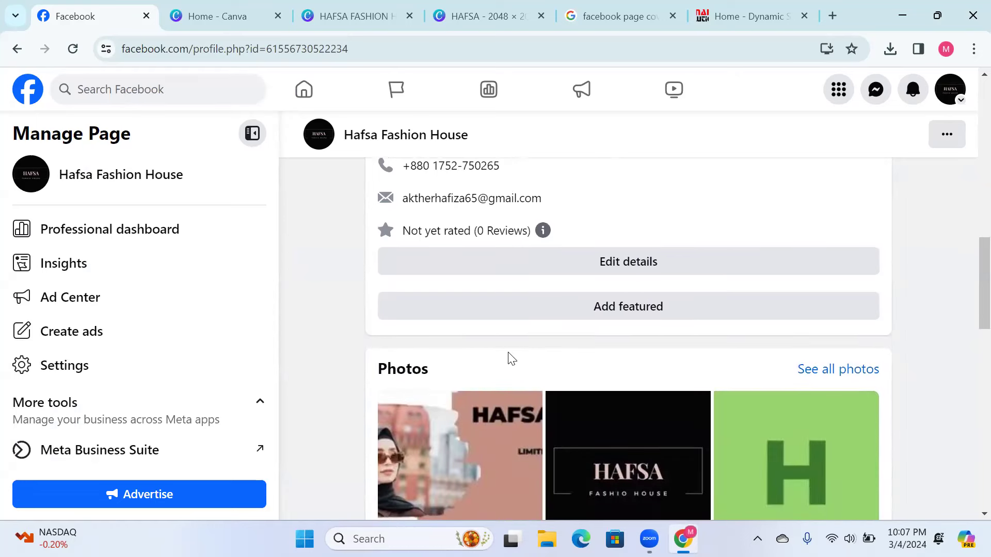
scroll(517, 356, "up", 8)
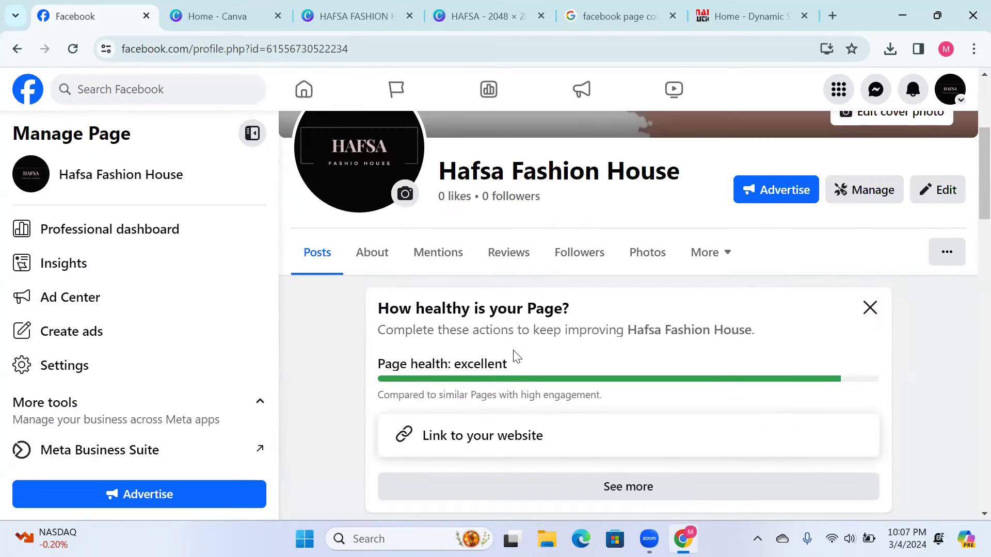
scroll(451, 339, "up", 3)
scroll(451, 338, "down", 2)
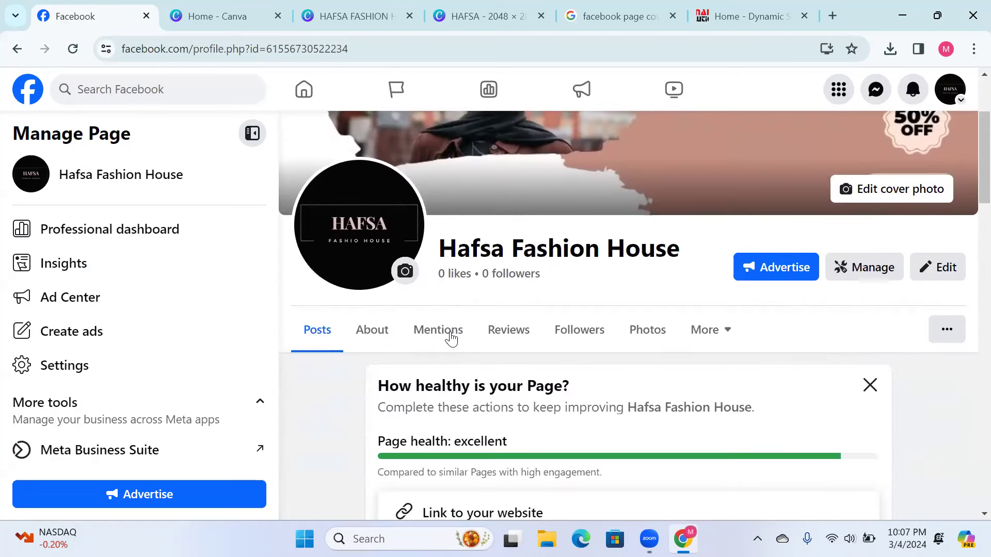
In the About section's Categories editor, add Women's clothing store.
left_click(386, 337)
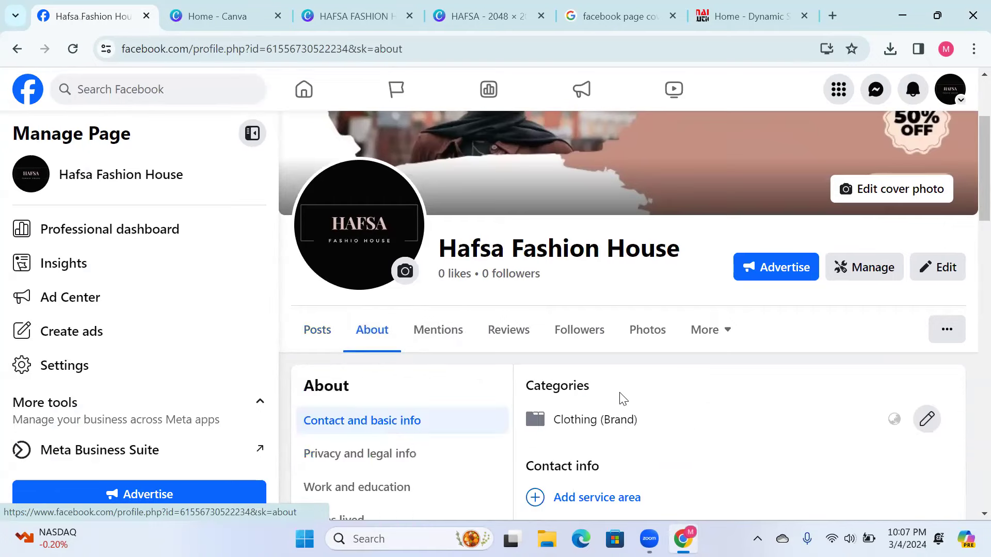
scroll(614, 392, "down", 3)
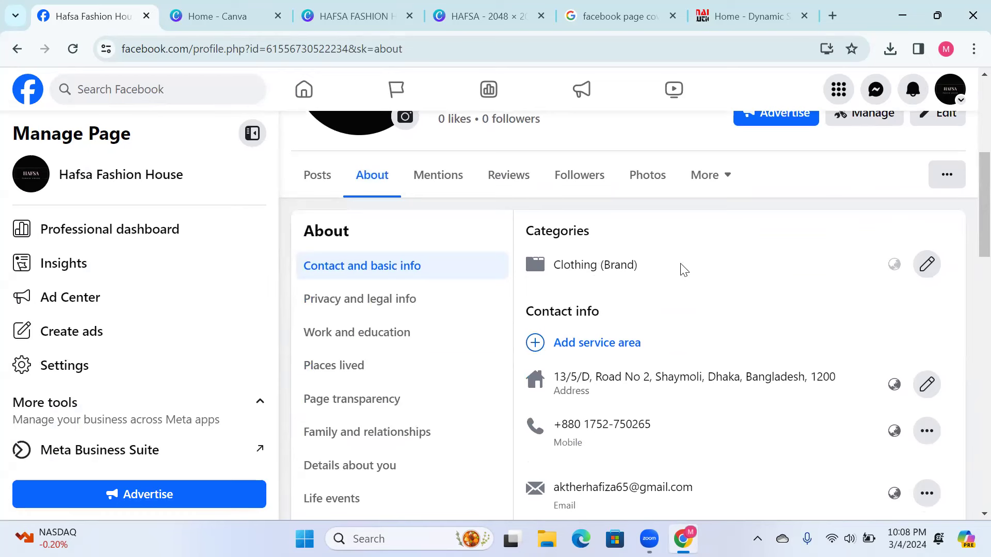
left_click(927, 264)
left_click(686, 289)
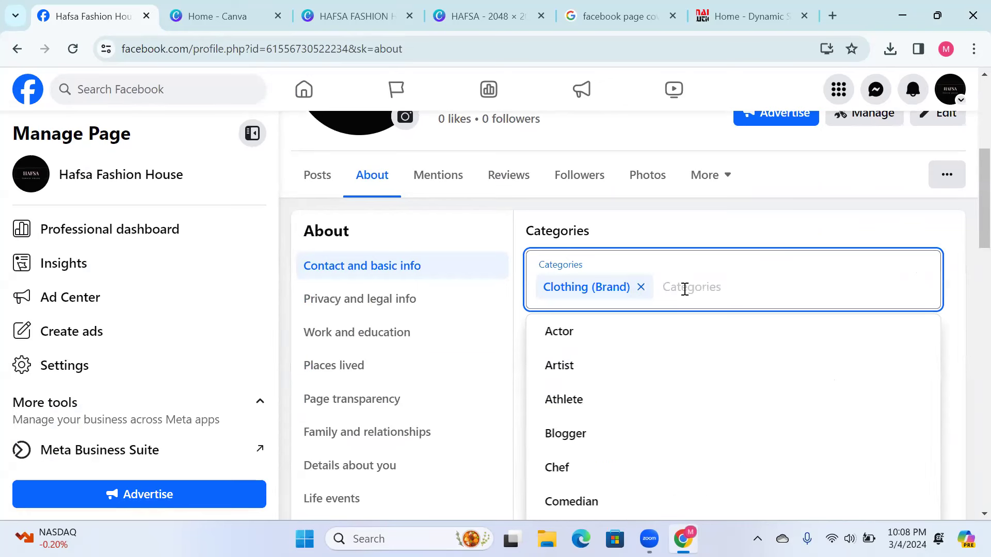
type("wo")
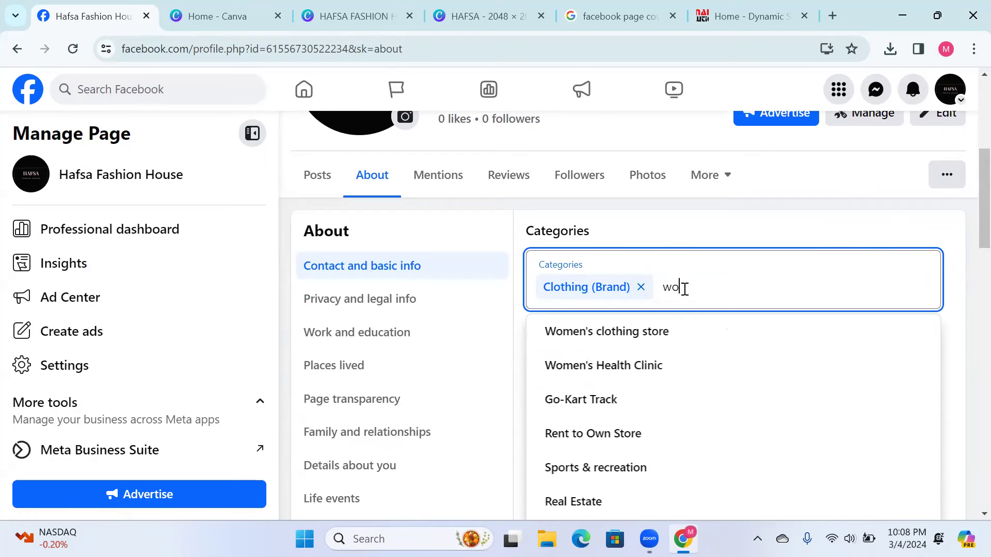
left_click(648, 330)
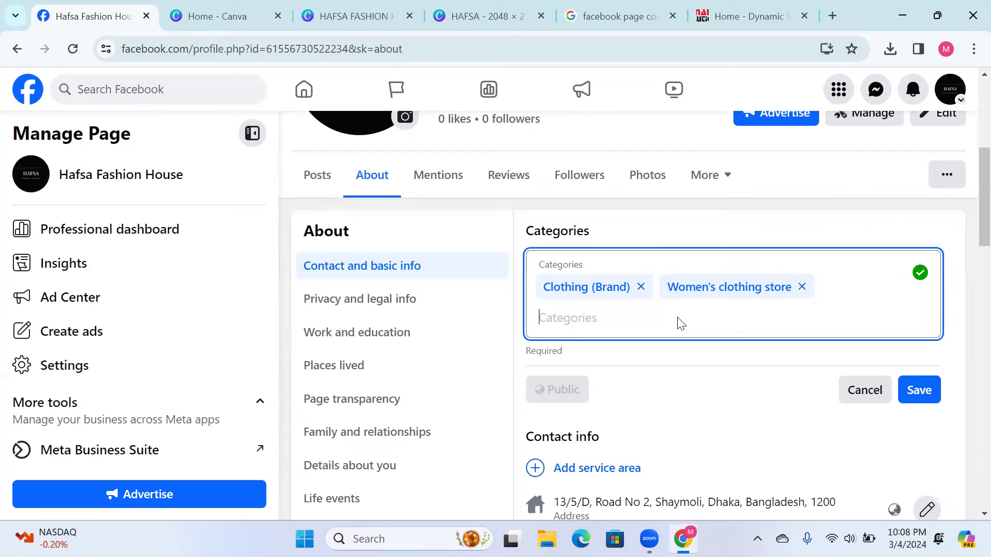
Search the category suggestions for retail and shopping store options.
type("retai")
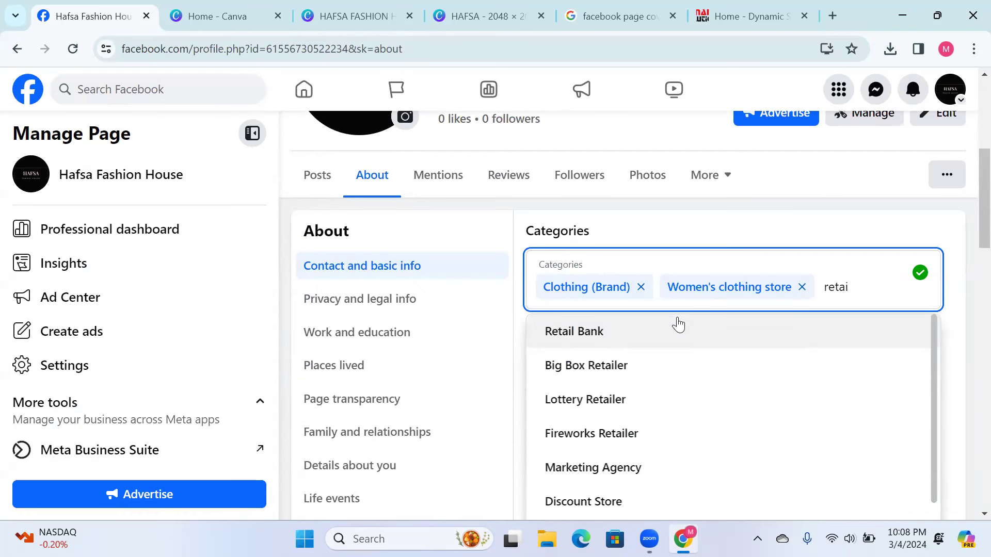
key("BackSpace")
key("BackSpace")
key("BackSpace")
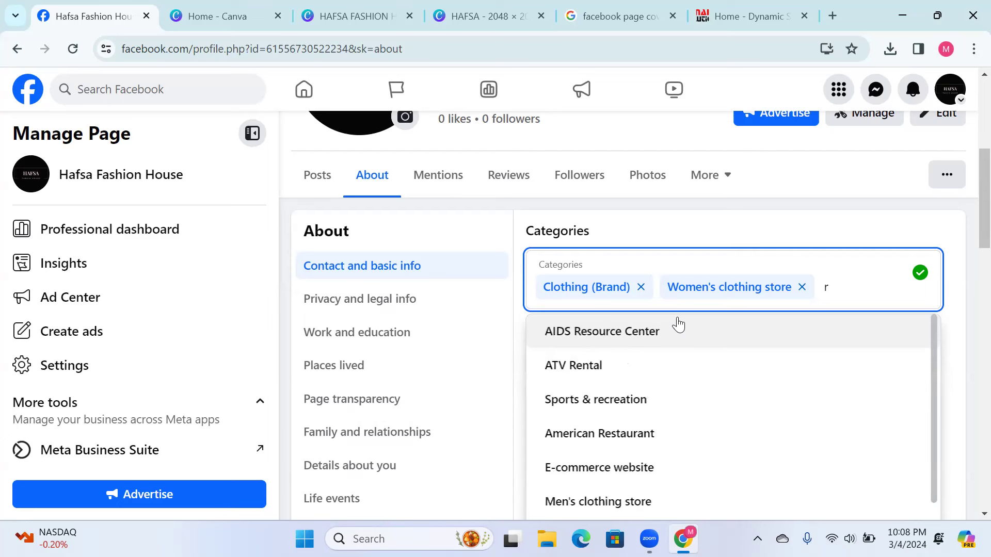
key("BackSpace")
type("sho")
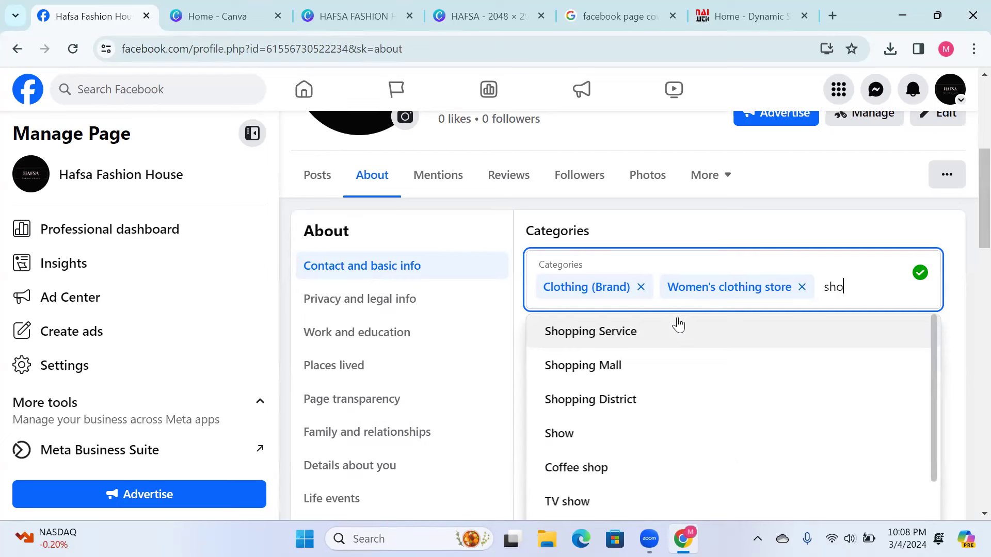
scroll(694, 455, "down", 2)
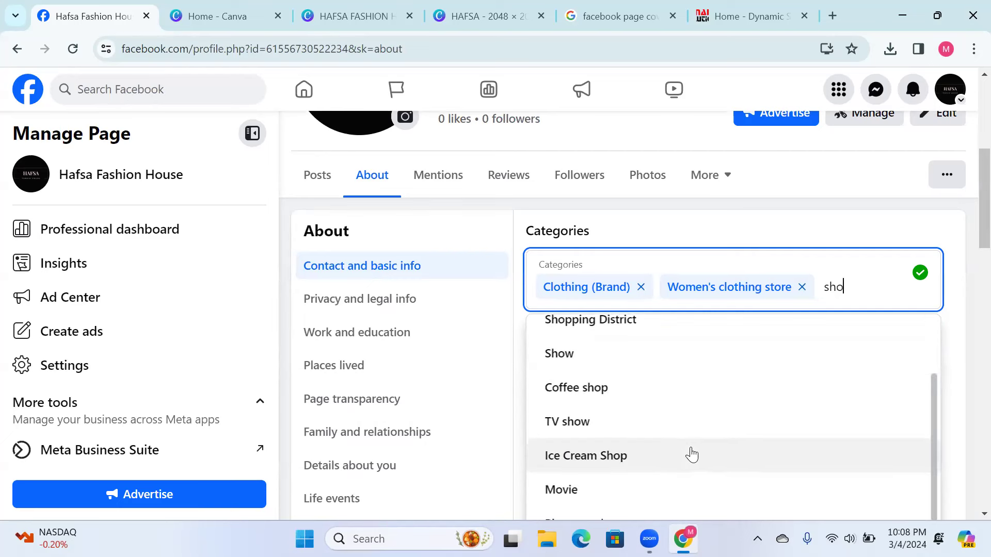
scroll(691, 454, "up", 2)
scroll(644, 446, "down", 2)
type("pin")
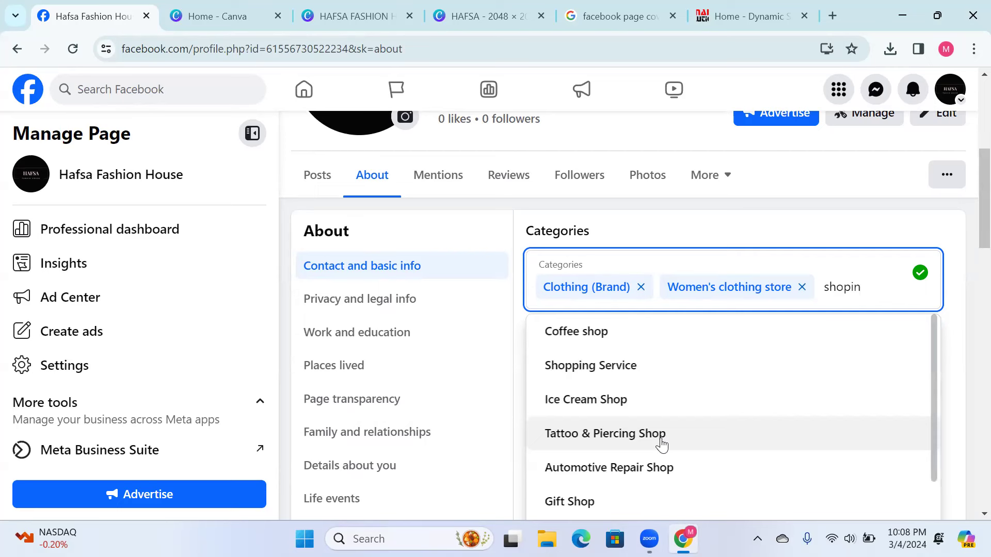
type("g")
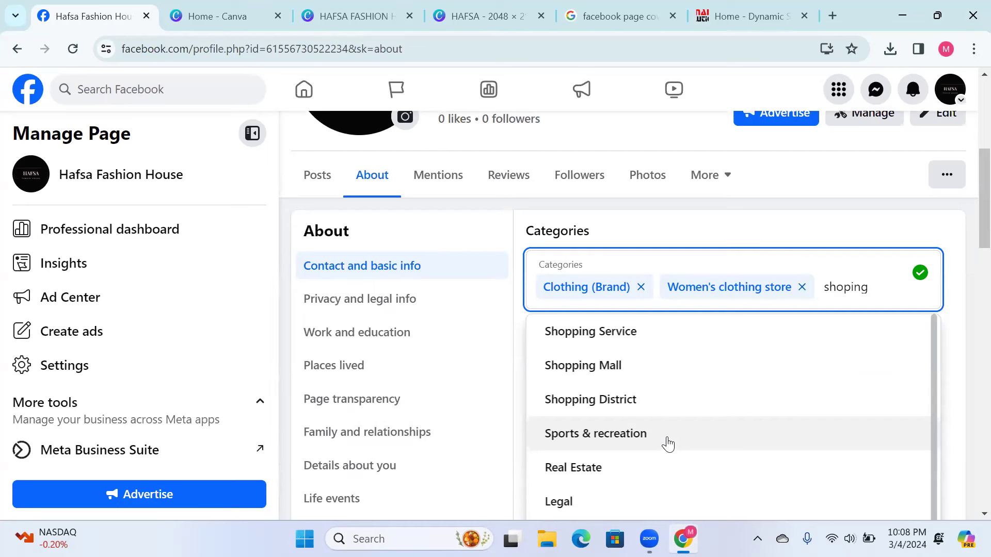
scroll(664, 473, "down", 1)
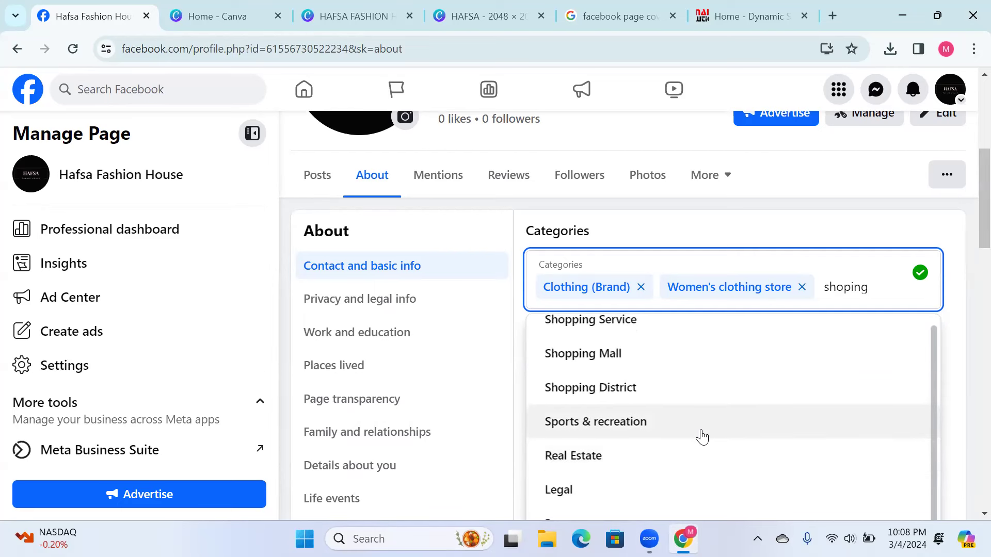
scroll(957, 387, "down", 6)
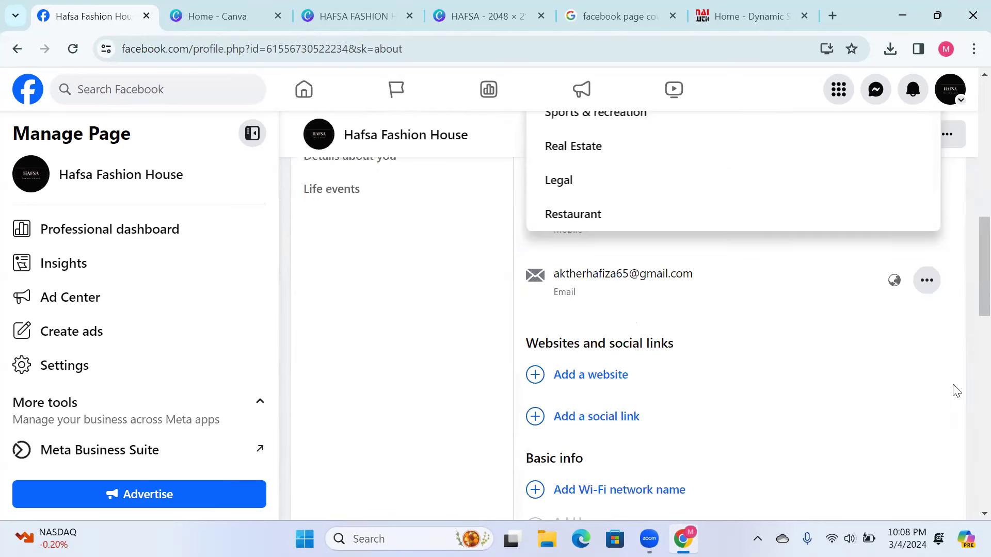
scroll(672, 248, "up", 3)
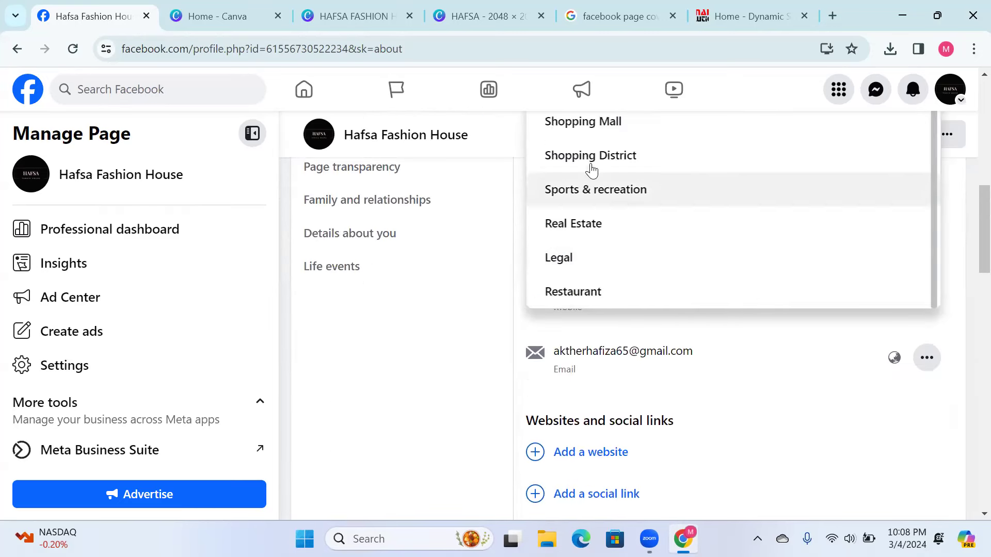
scroll(679, 182, "up", 1)
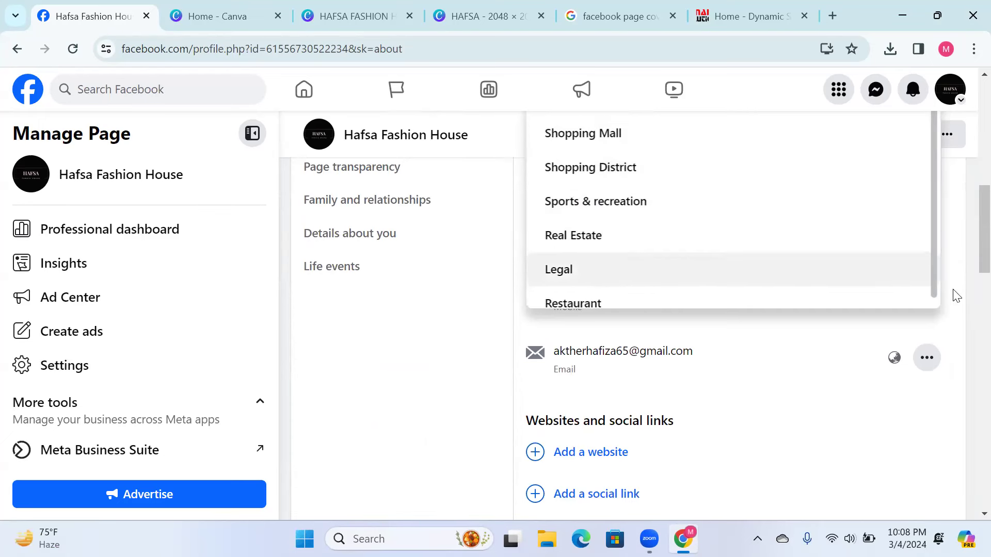
scroll(960, 279, "up", 5)
scroll(965, 263, "up", 3)
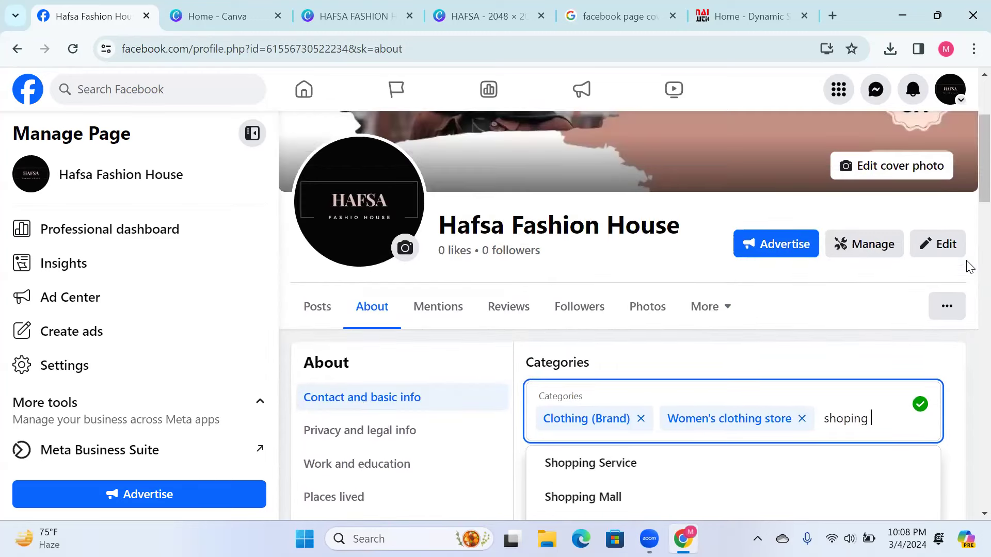
scroll(877, 413, "up", 3)
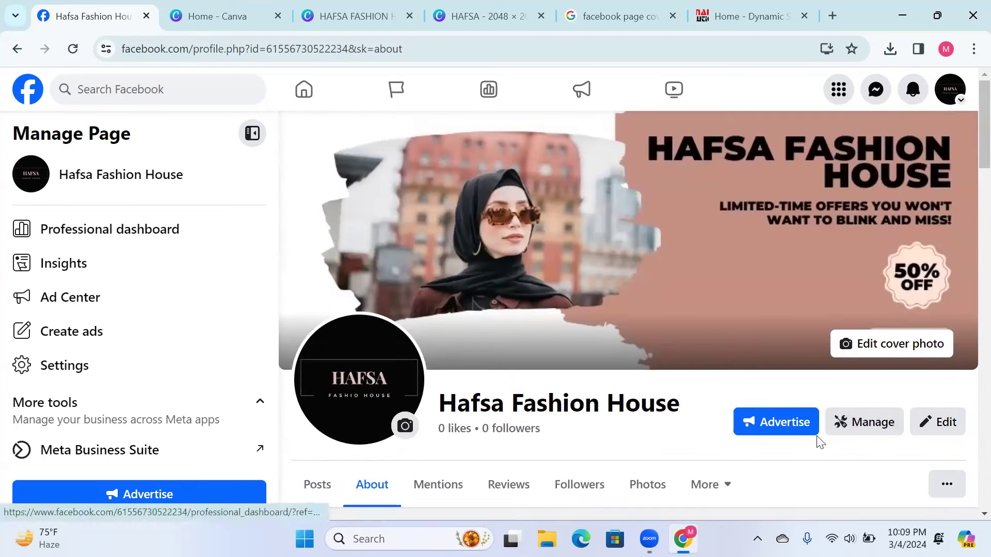
scroll(817, 439, "down", 5)
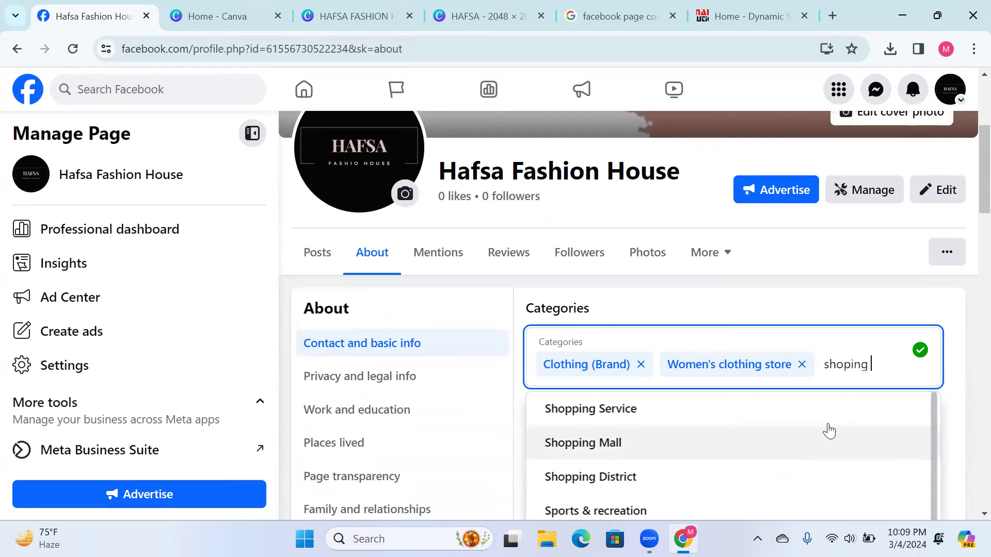
scroll(823, 428, "down", 1)
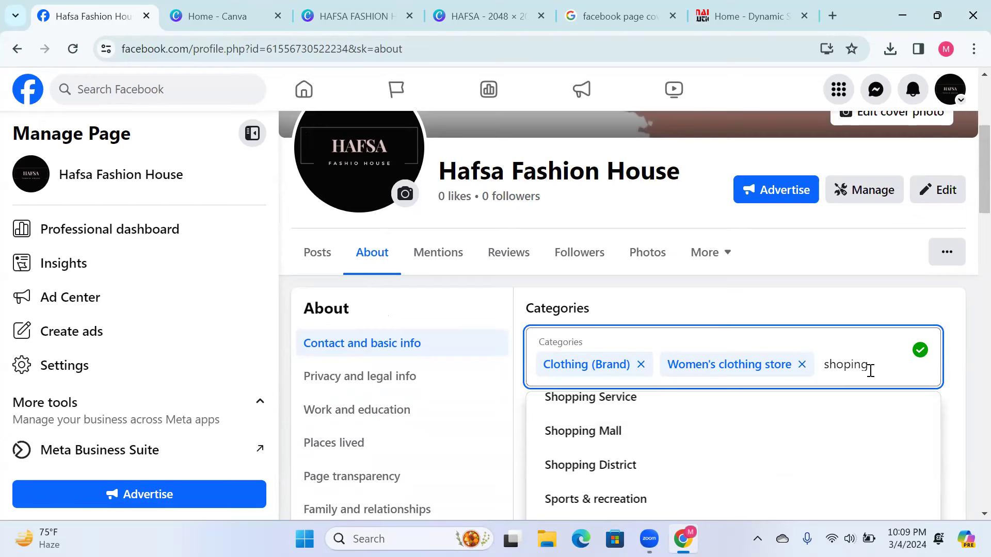
Add Clothing store as a category and save the updated categories.
key("BackSpace")
key("BackSpace")
key("BackSpace")
key("BackSpace")
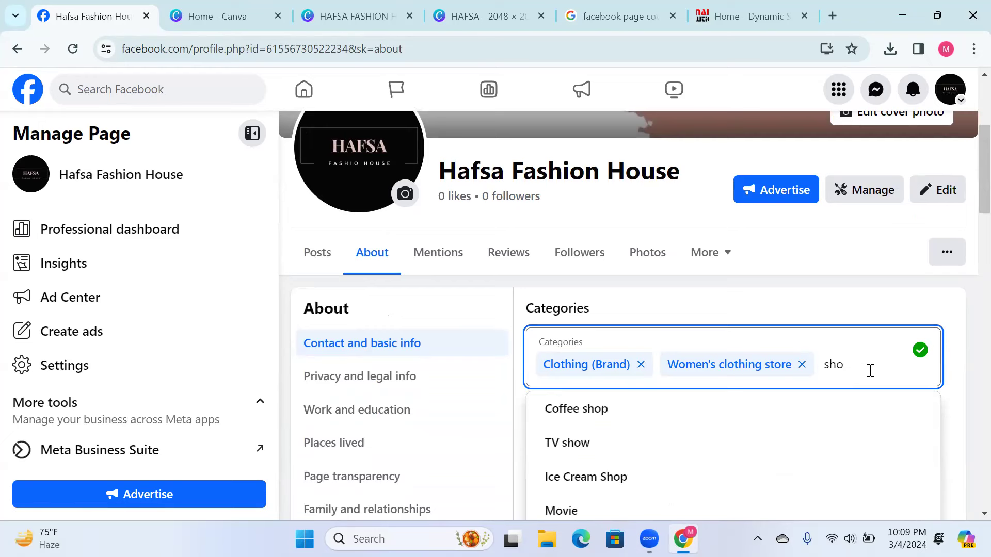
key("BackSpace")
key("BackSpace")
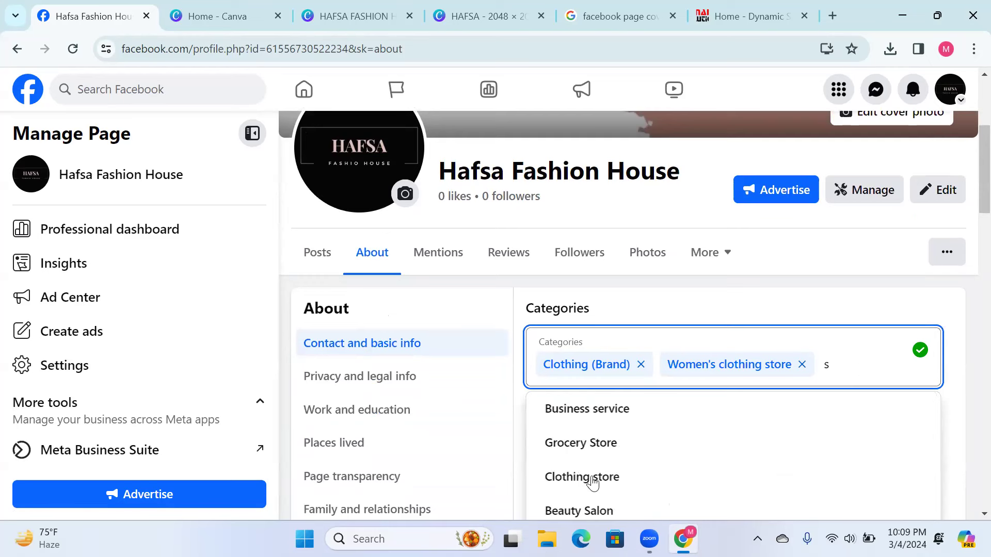
left_click(562, 479)
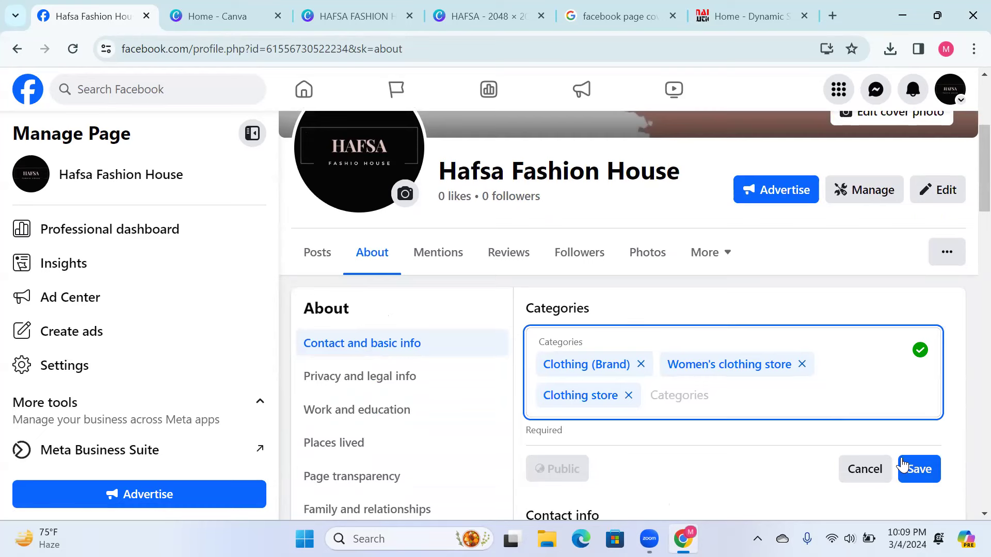
left_click(914, 470)
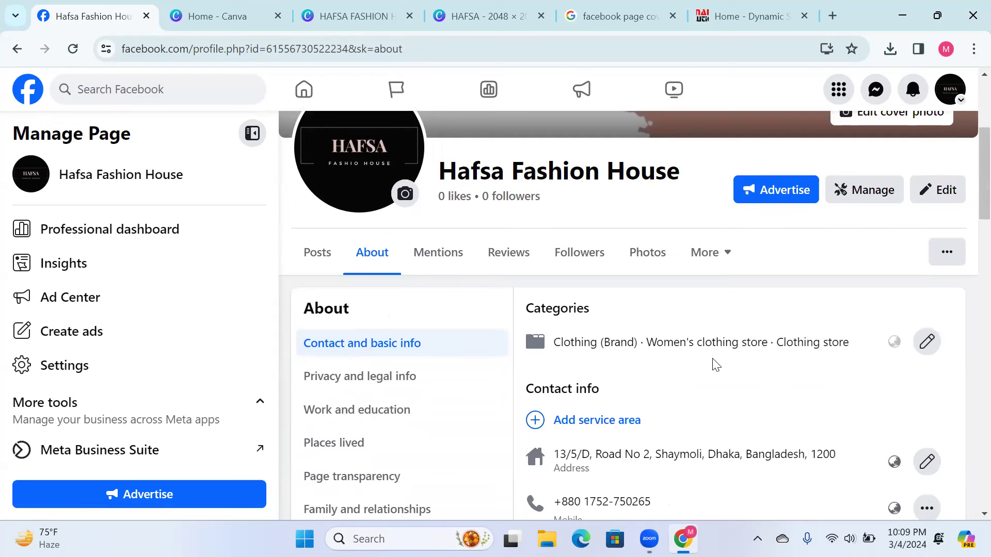
scroll(722, 365, "down", 1)
scroll(722, 349, "down", 1)
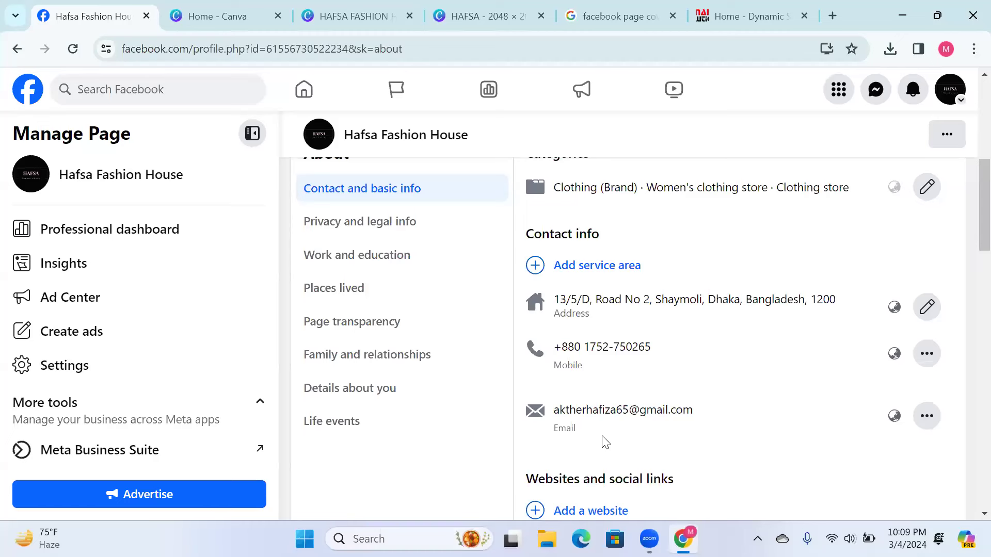
left_click(926, 422)
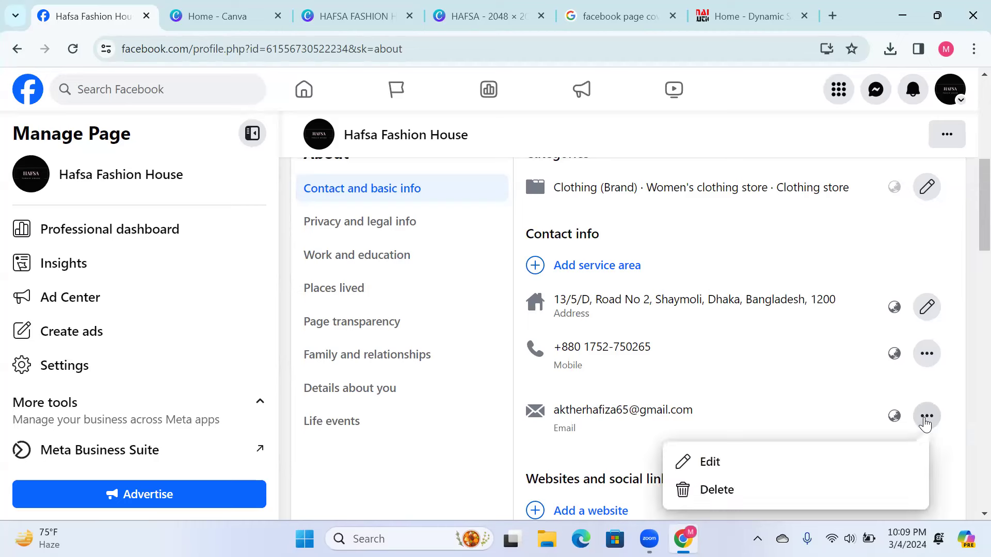
left_click(710, 466)
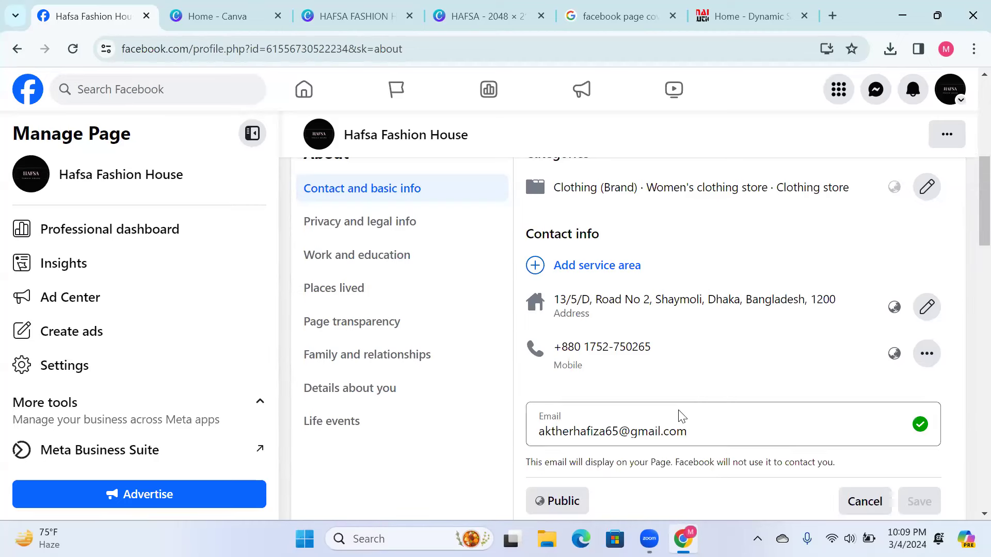
left_click(862, 501)
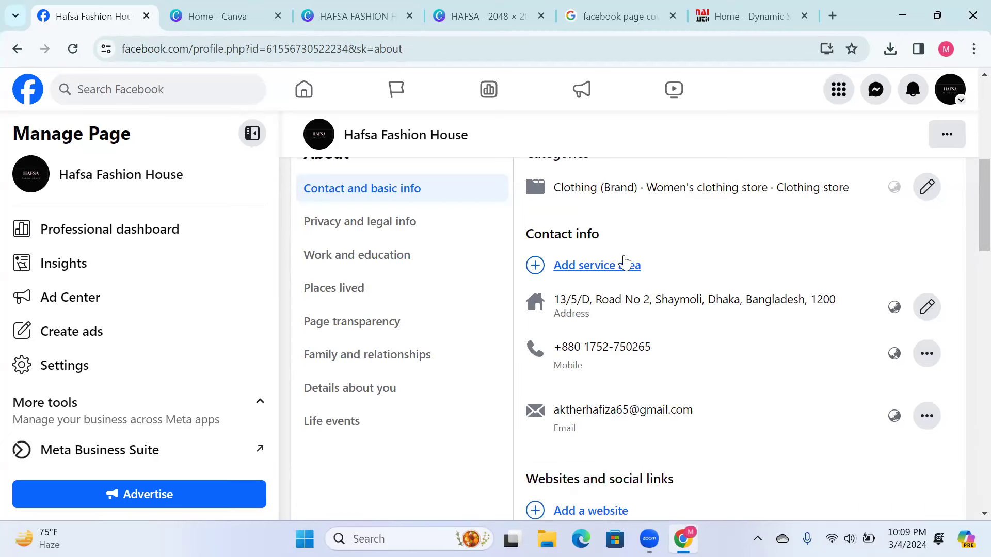
left_click(582, 272)
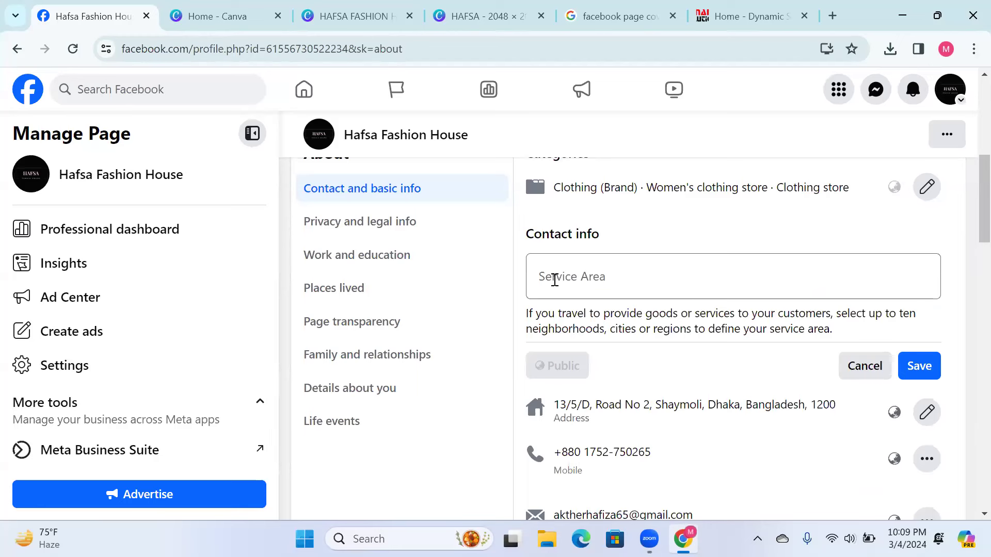
Add Dhaka and Chittagong, Bangladesh, as the Page's service areas and save.
left_click(649, 277)
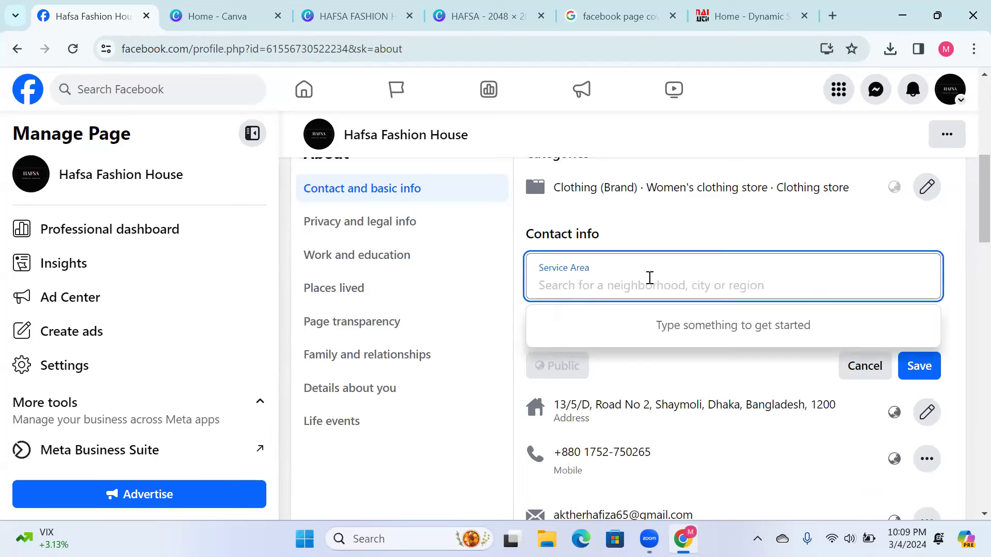
type("bang")
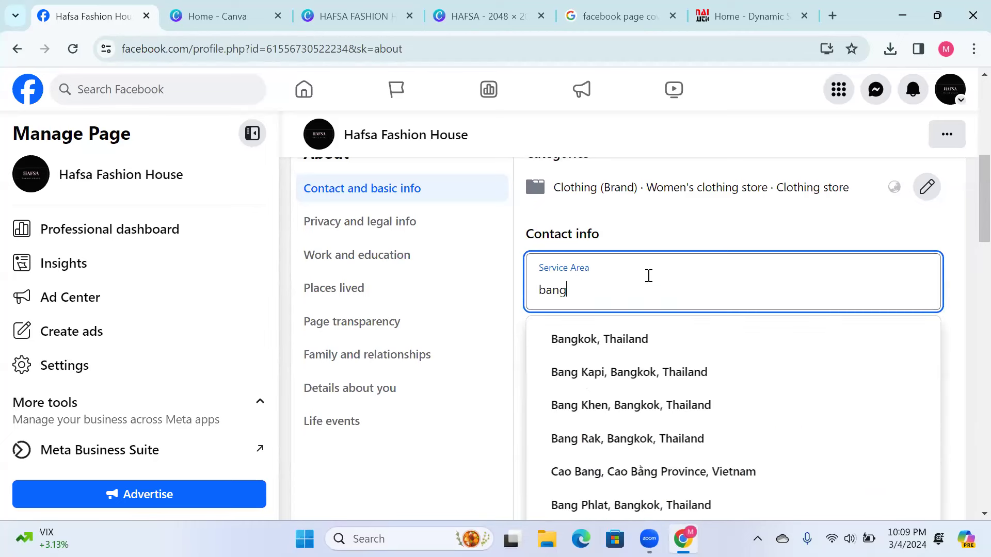
type("lades")
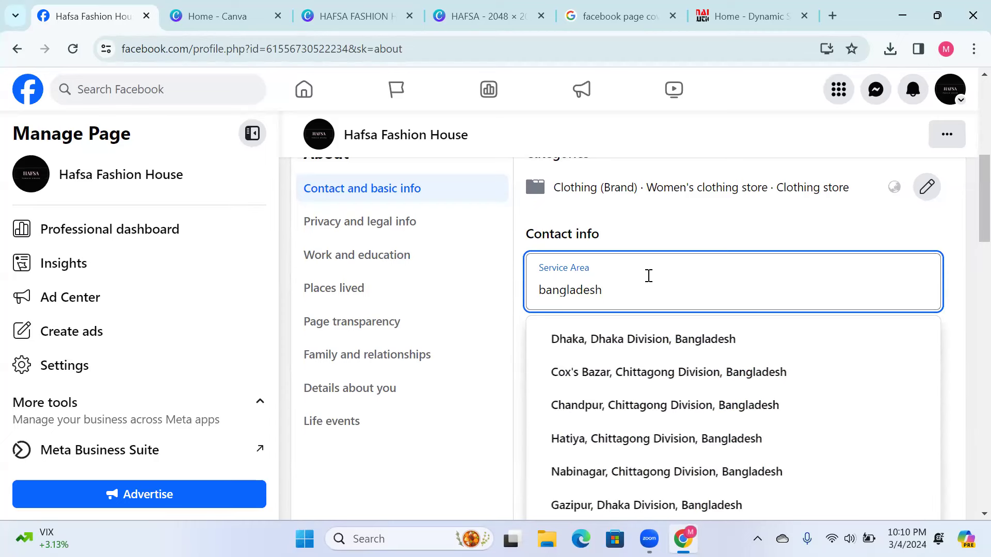
type("h")
scroll(778, 424, "down", 1)
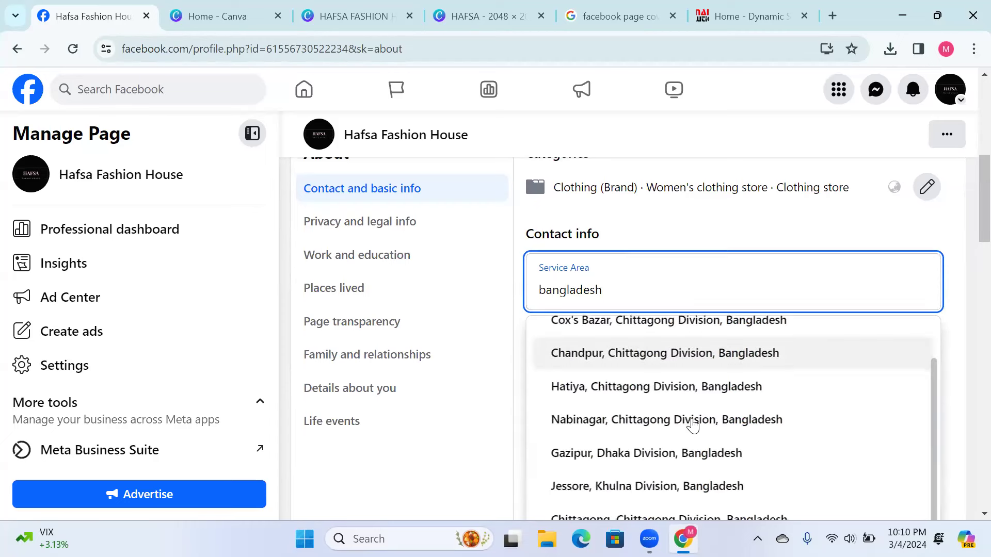
scroll(592, 335, "up", 1)
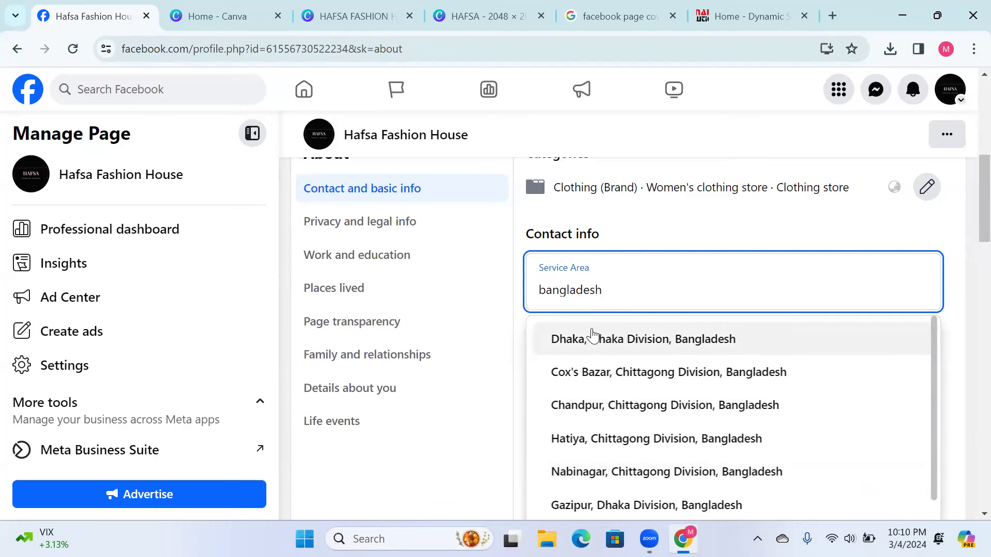
left_click(689, 335)
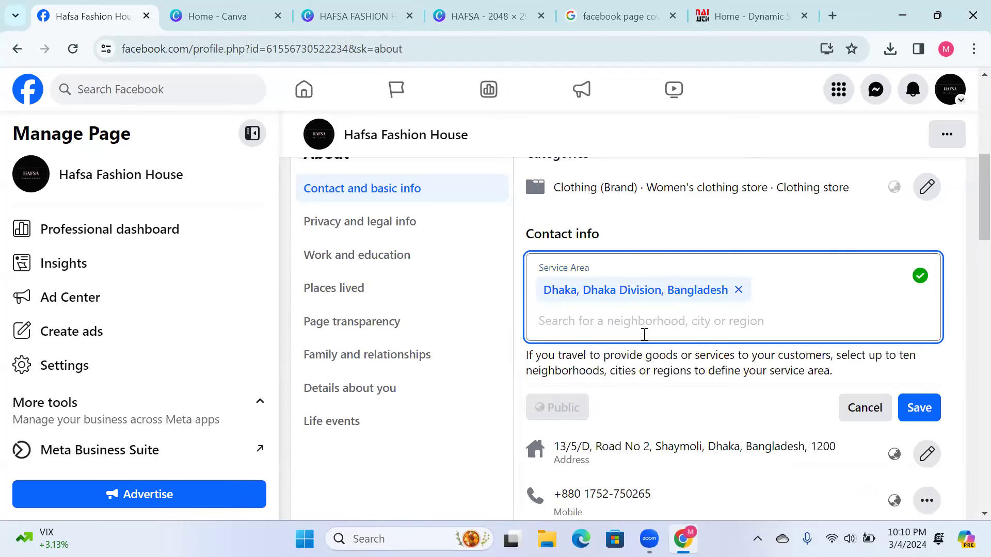
type("chitt")
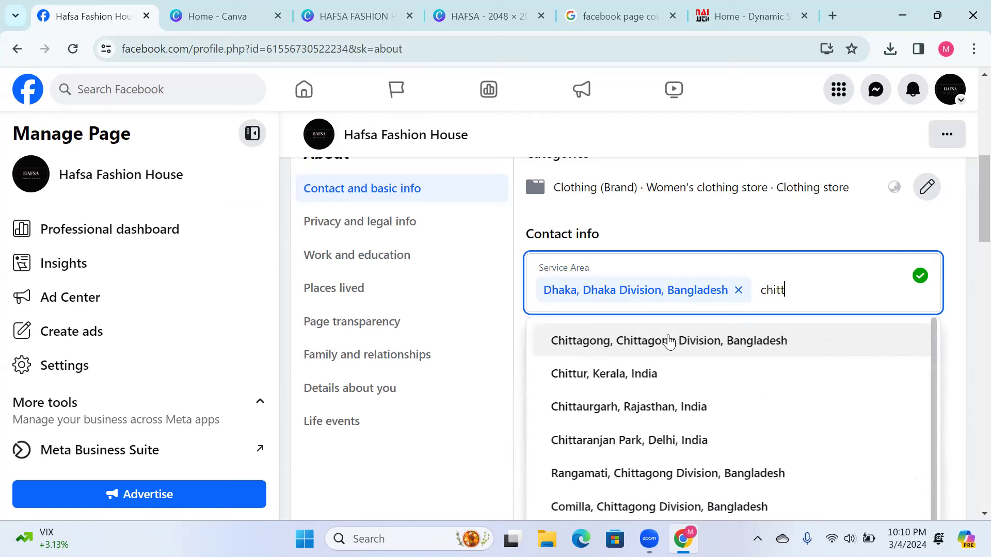
left_click(671, 341)
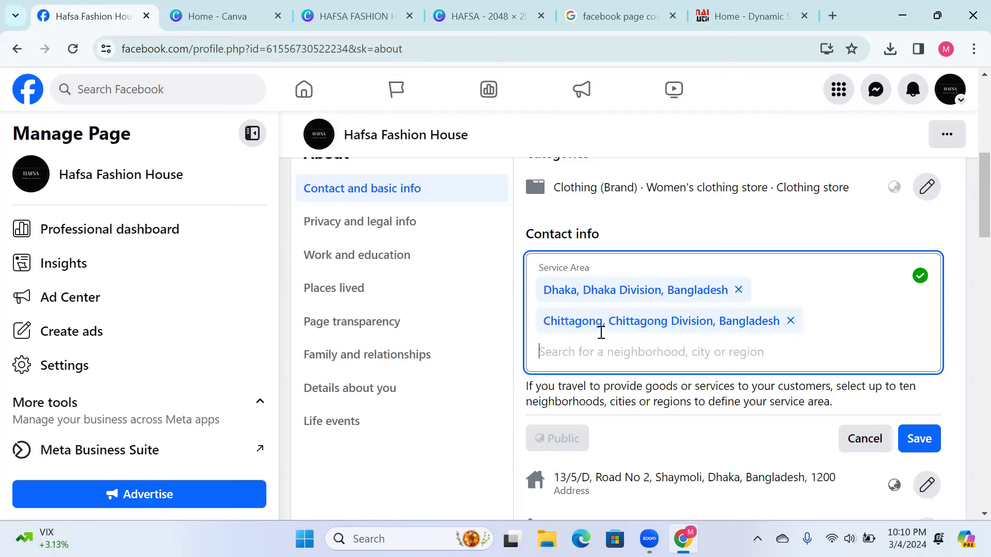
left_click(919, 444)
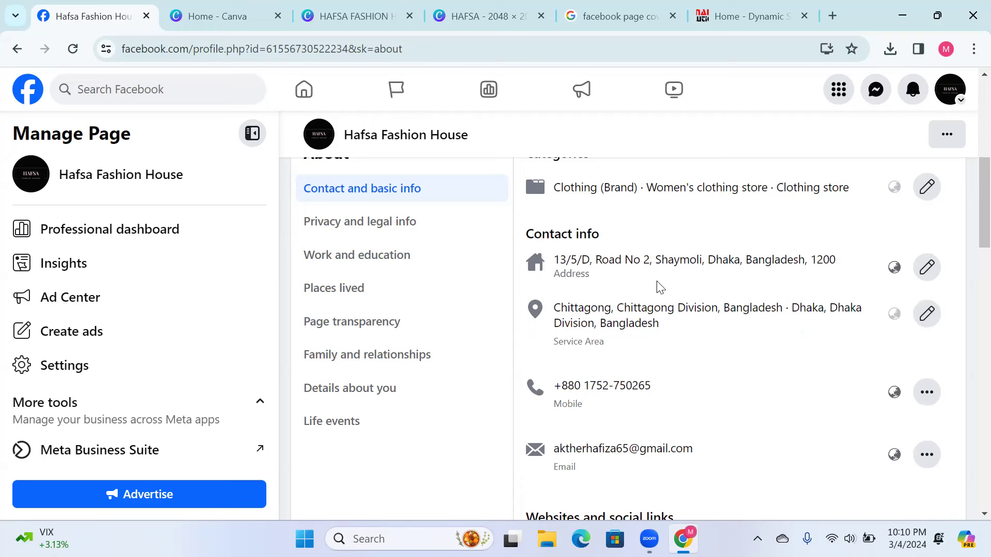
Start a new social link entry and try the platform list, initially picking YouTube.
scroll(745, 282, "down", 3)
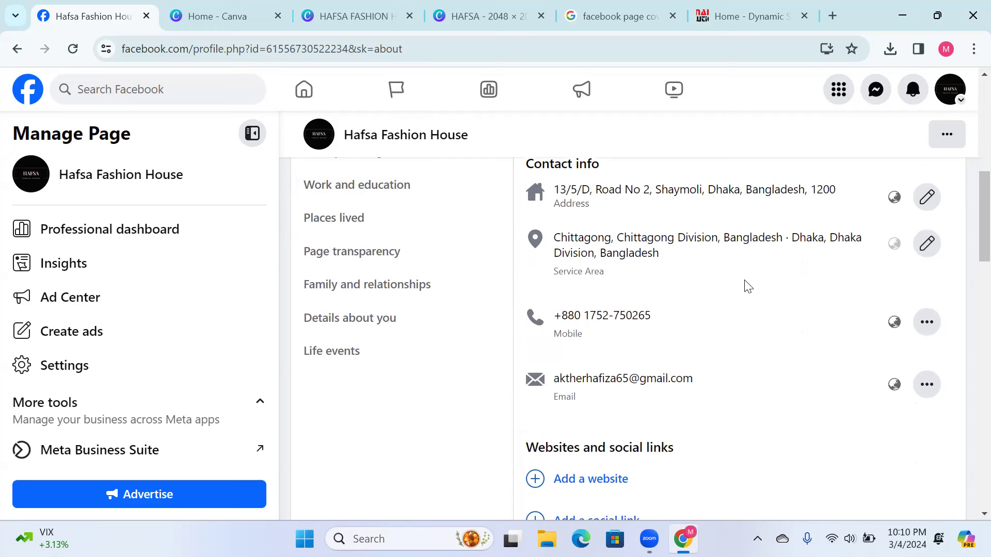
scroll(699, 272, "down", 1)
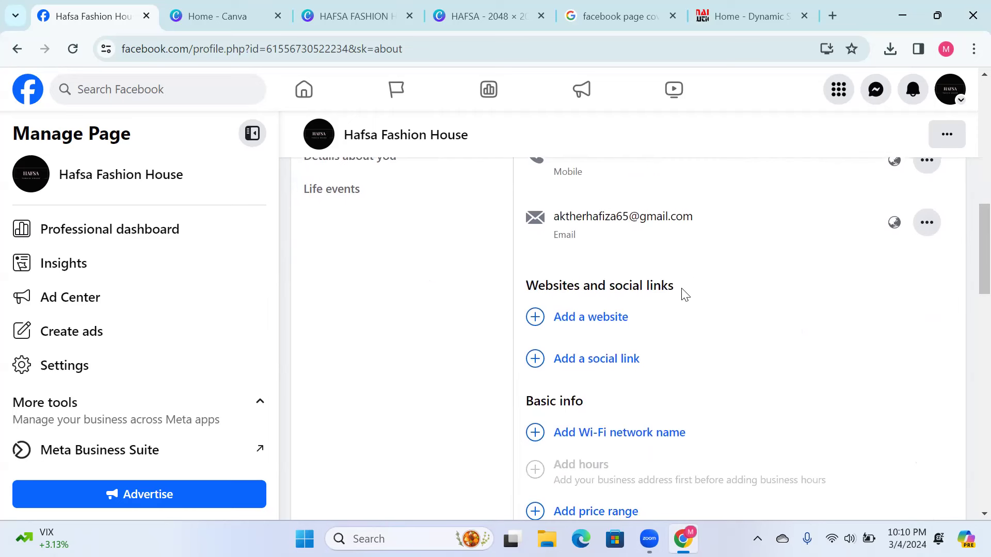
scroll(685, 294, "down", 1)
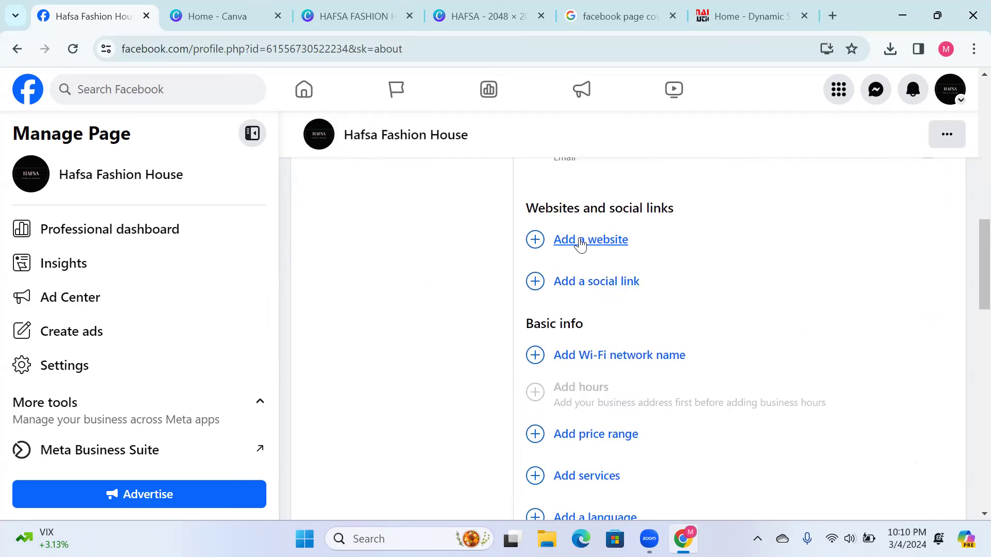
left_click(600, 291)
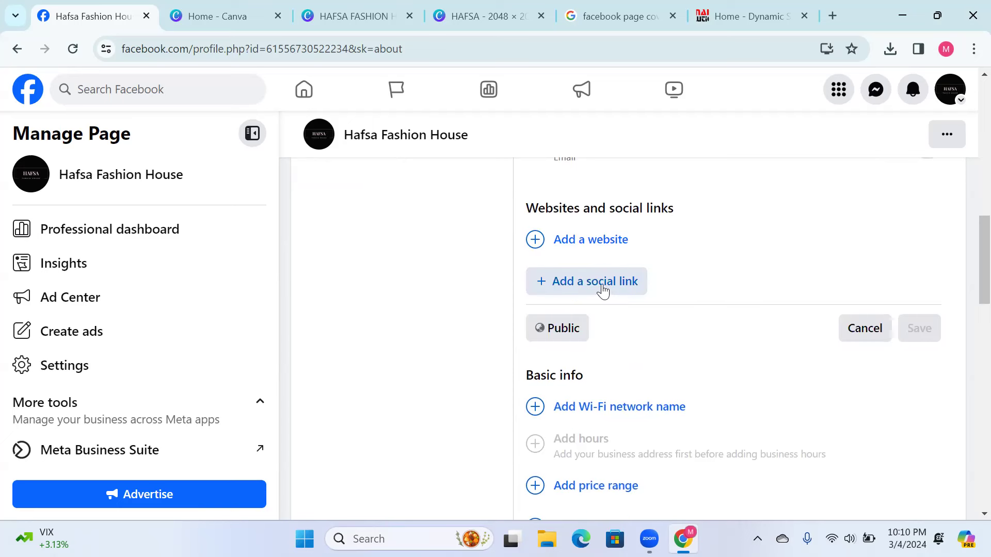
left_click(587, 286)
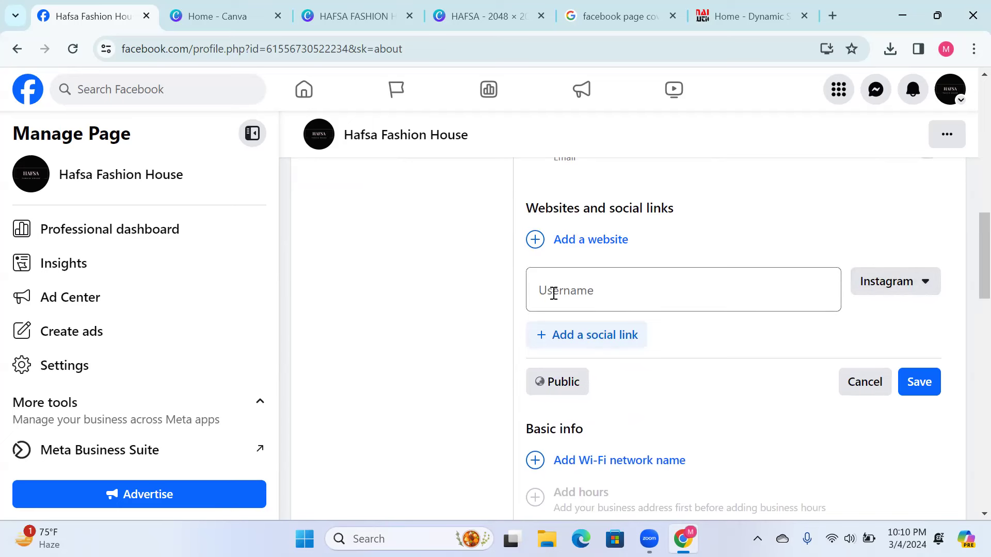
left_click(602, 290)
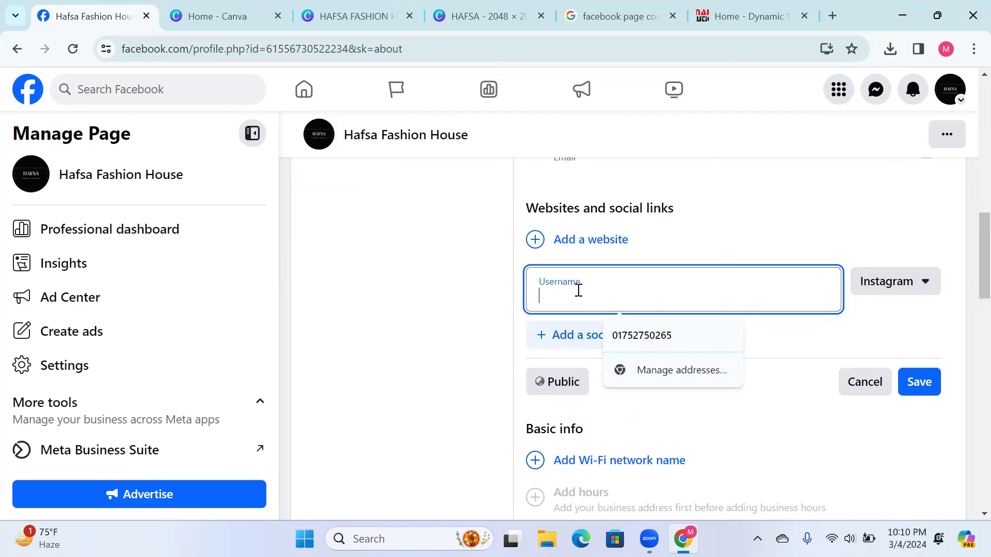
left_click(743, 238)
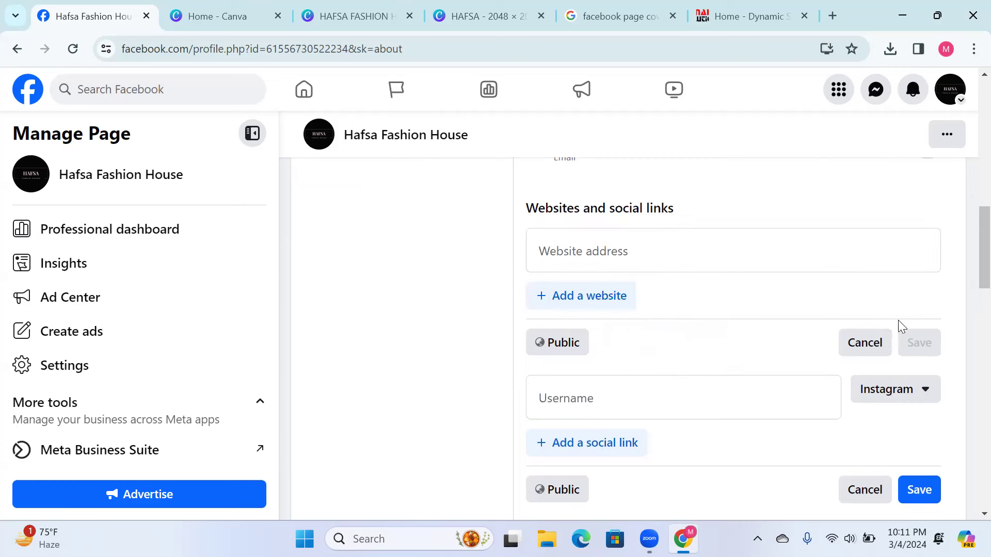
left_click(894, 391)
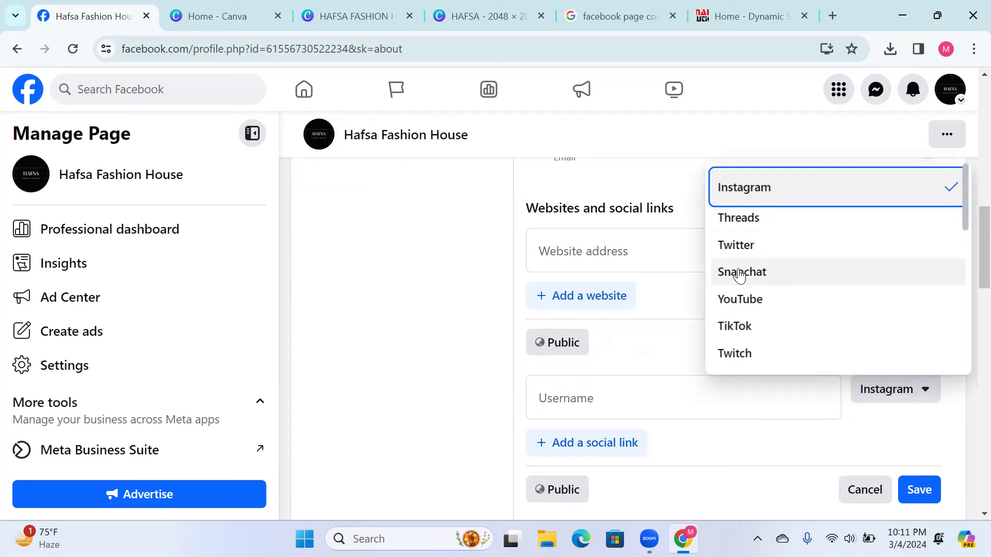
left_click(754, 302)
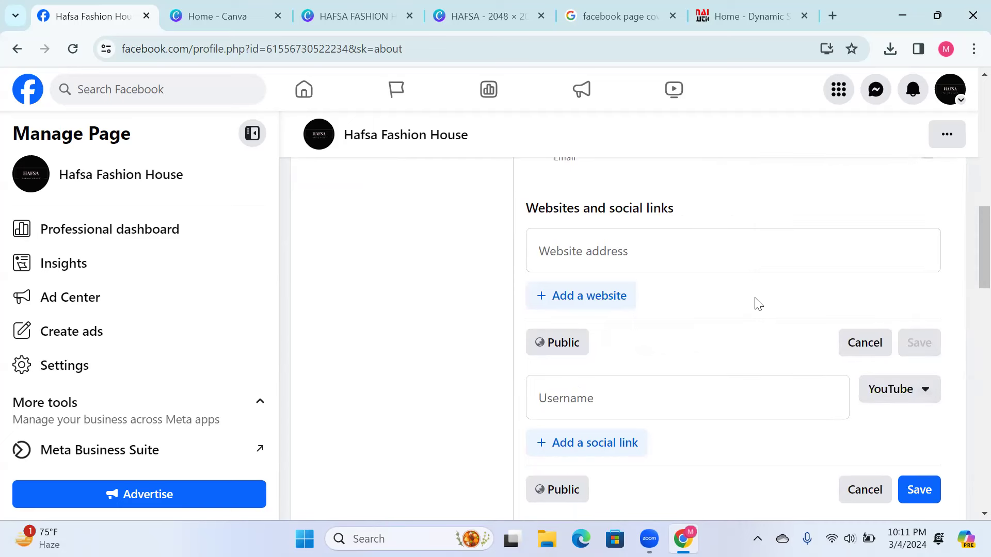
left_click(573, 398)
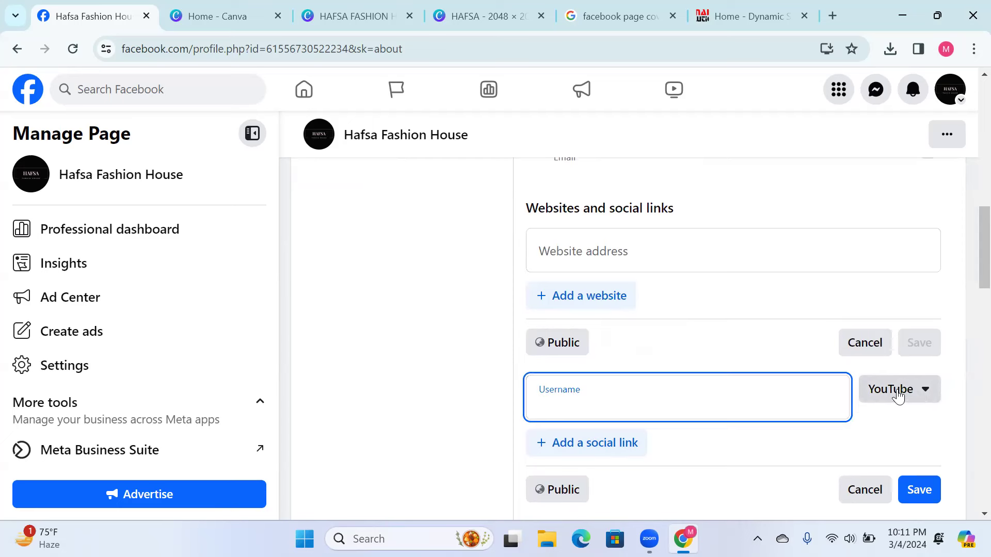
left_click(572, 252)
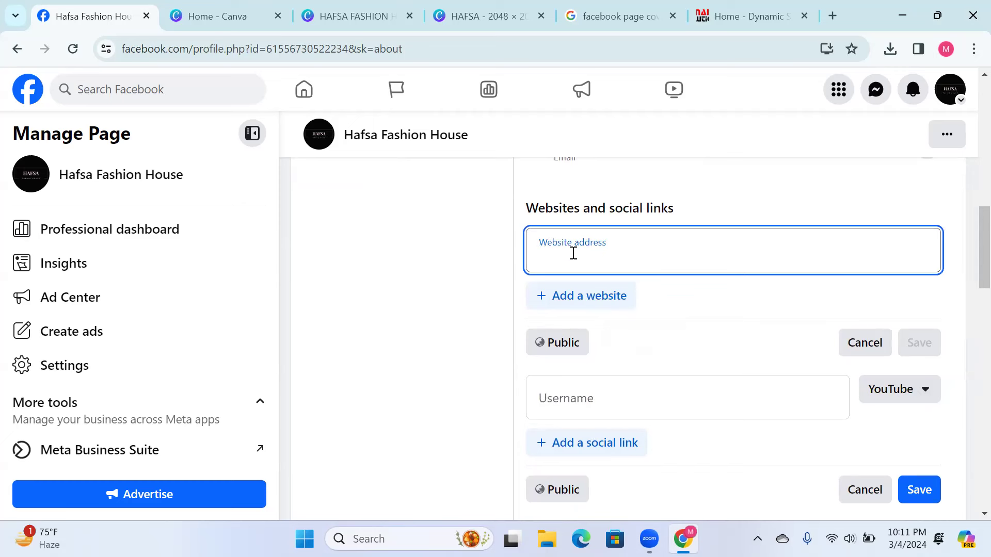
Switch the platform to WhatsApp, enter username Hafsa Fashion House, and save.
left_click(894, 401)
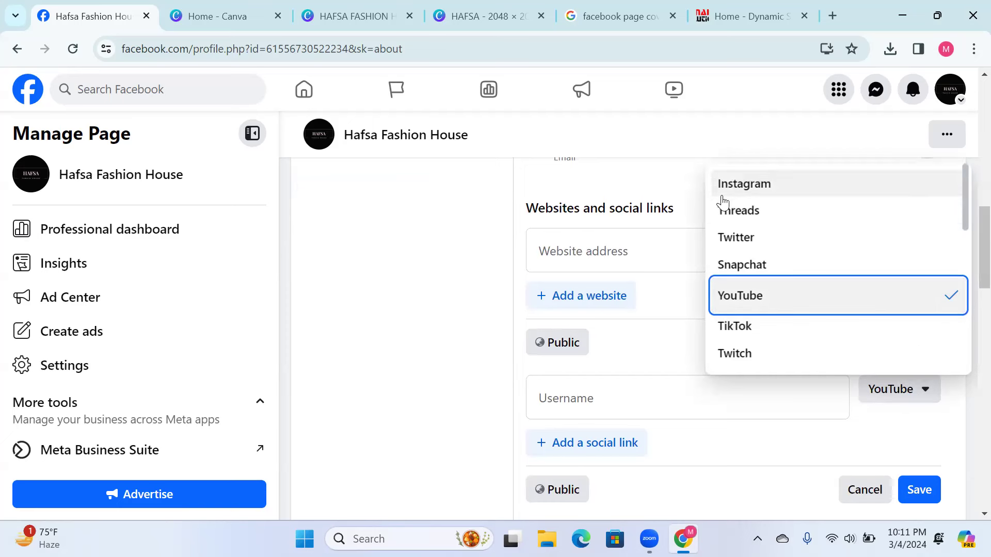
scroll(784, 258, "down", 3)
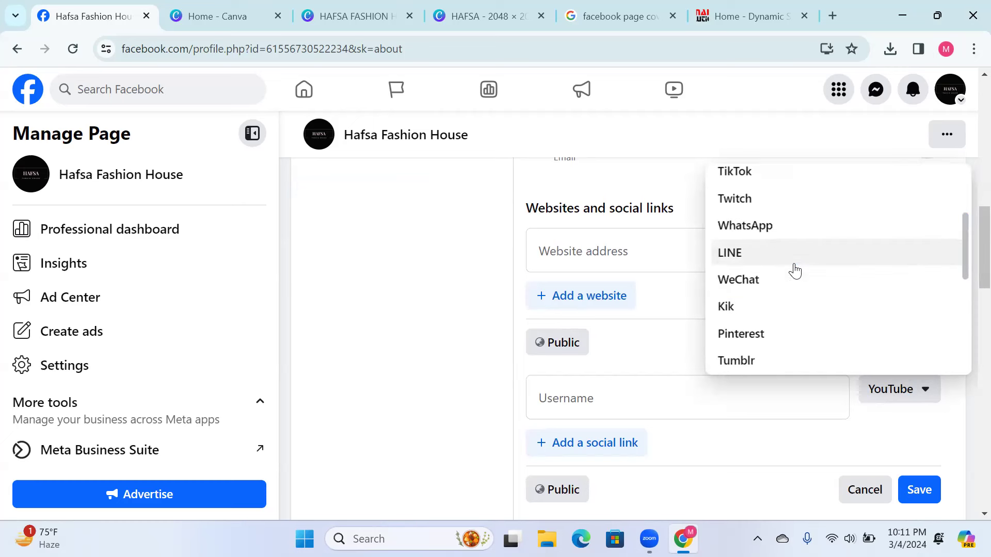
left_click(752, 224)
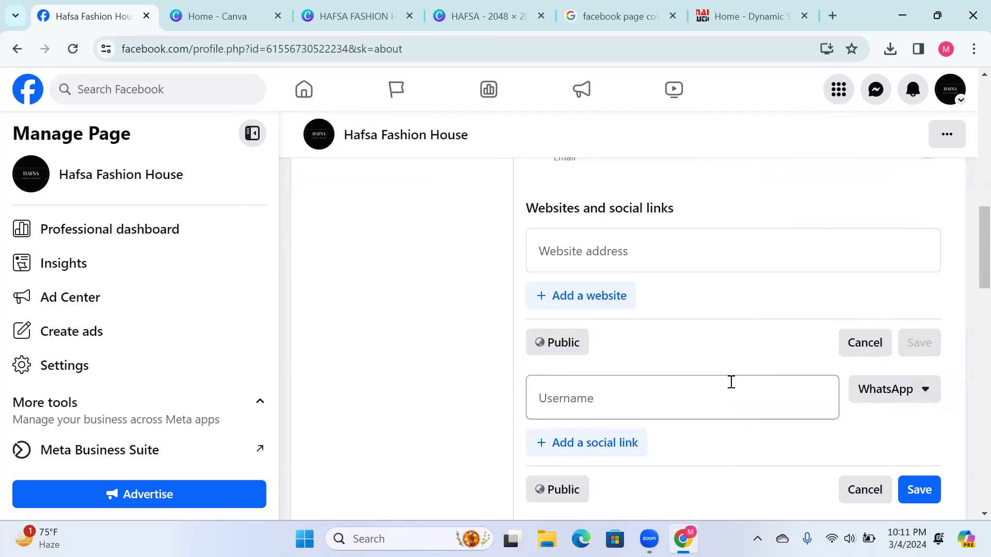
left_click(589, 397)
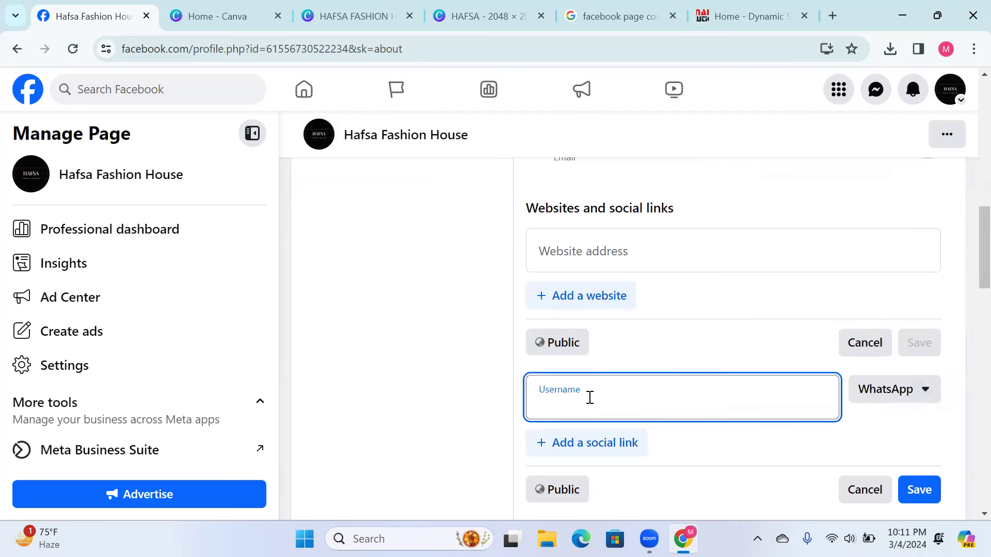
type("Hafsa Fashion House")
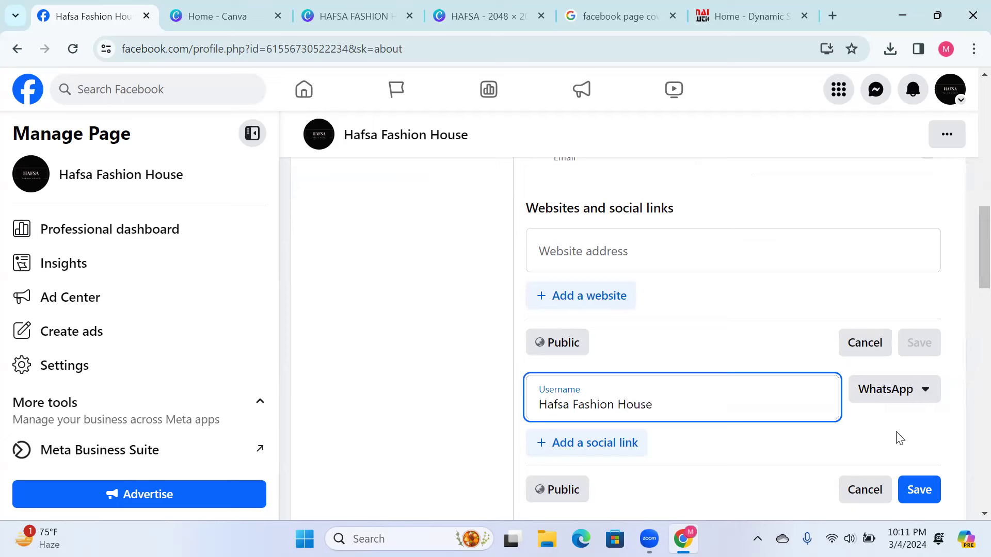
left_click(918, 489)
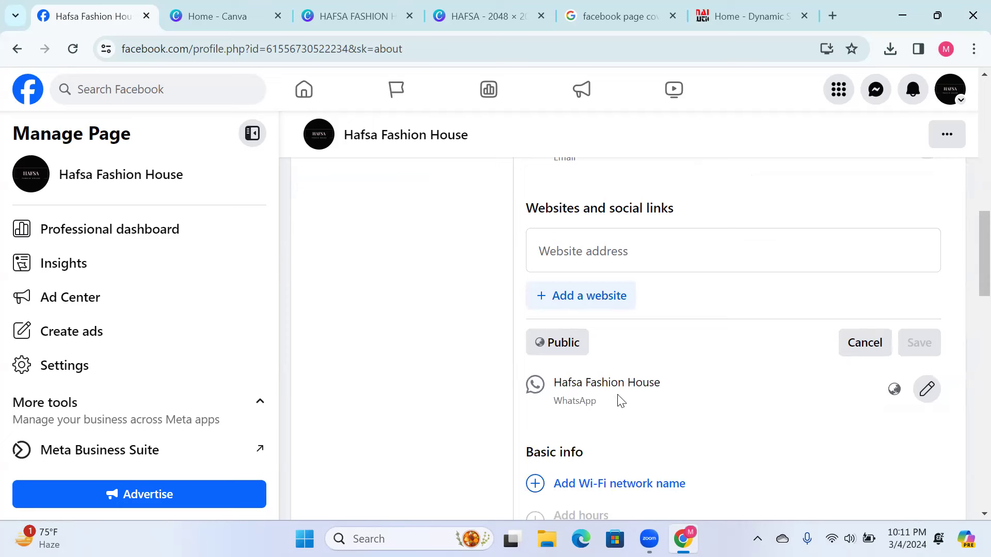
left_click(573, 253)
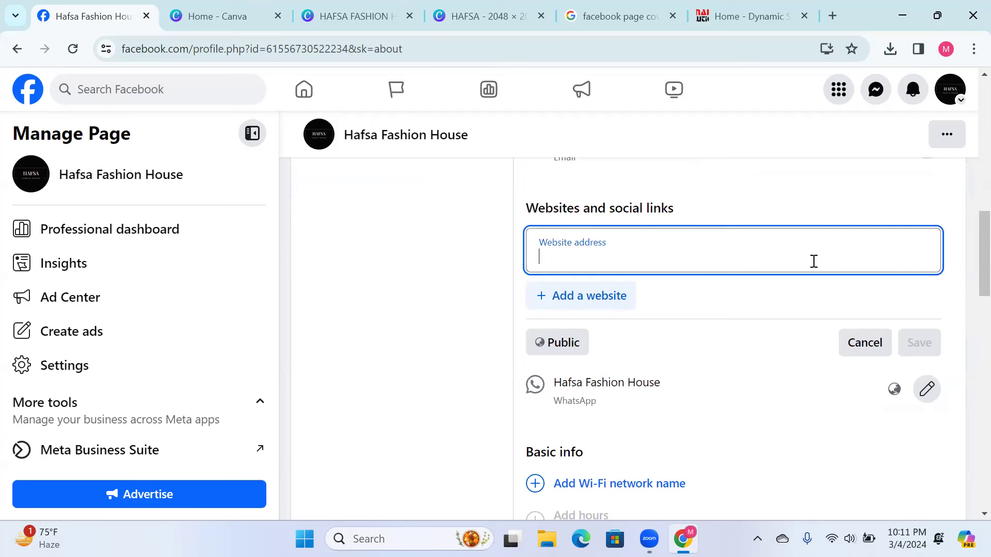
type("www")
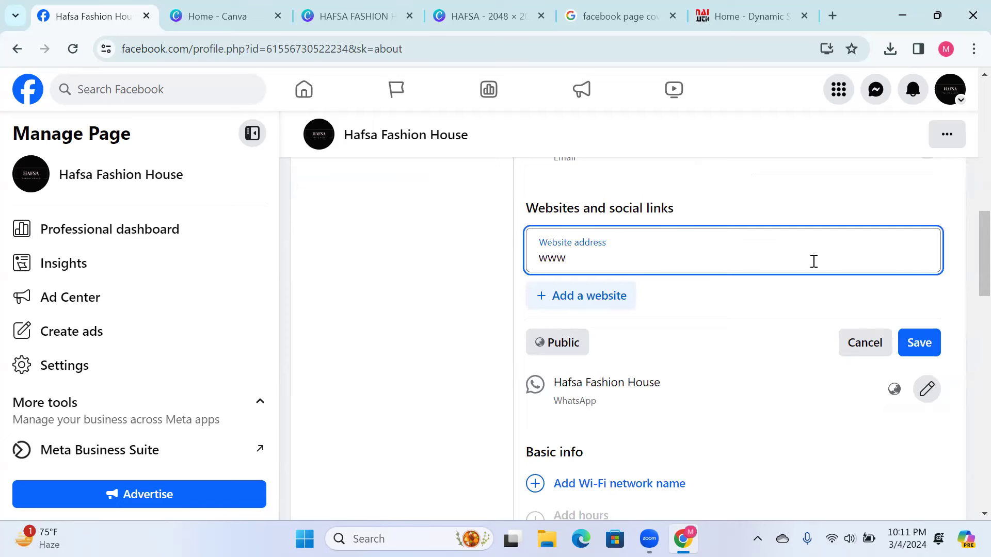
type(".dynamoic")
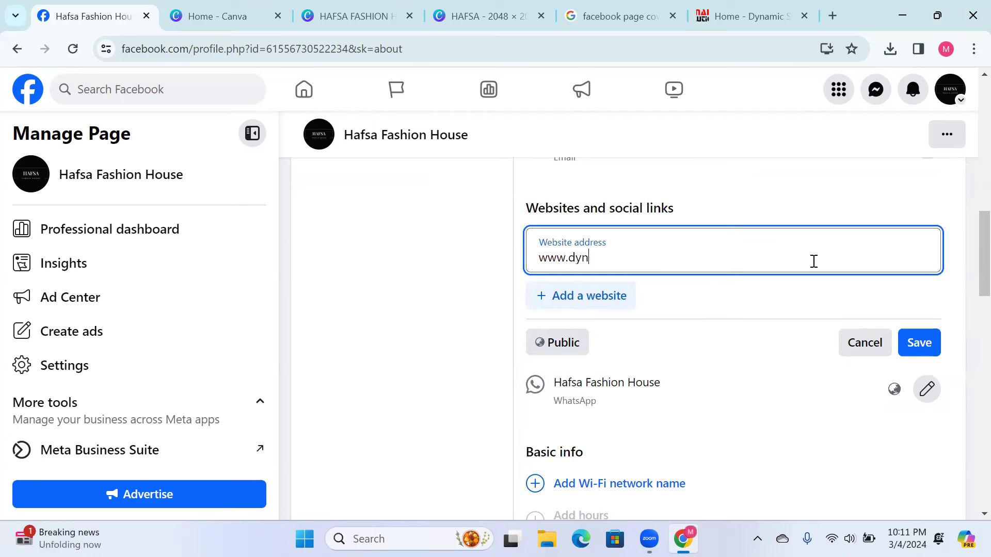
key("BackSpace")
key("BackSpace")
type("icsbd.com")
left_click(918, 342)
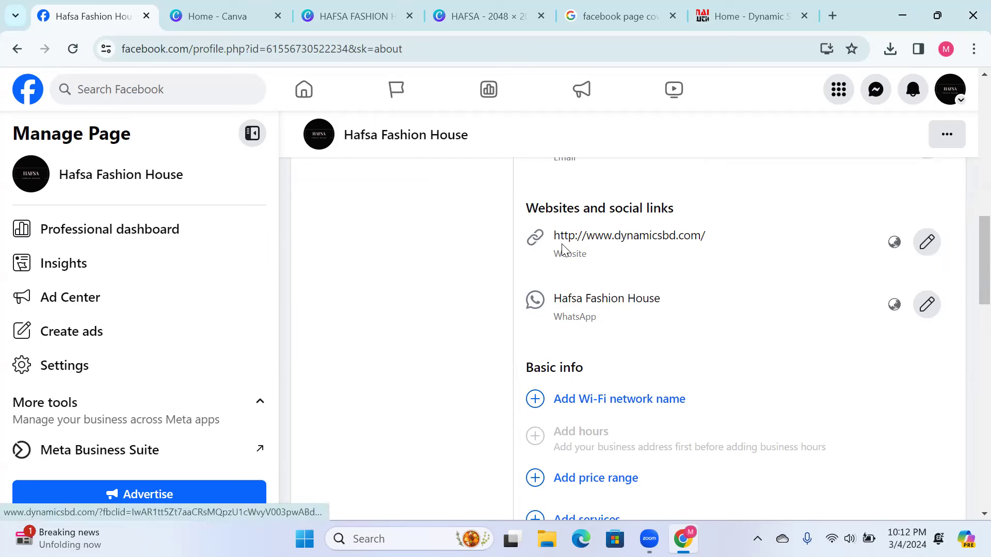
scroll(696, 356, "down", 3)
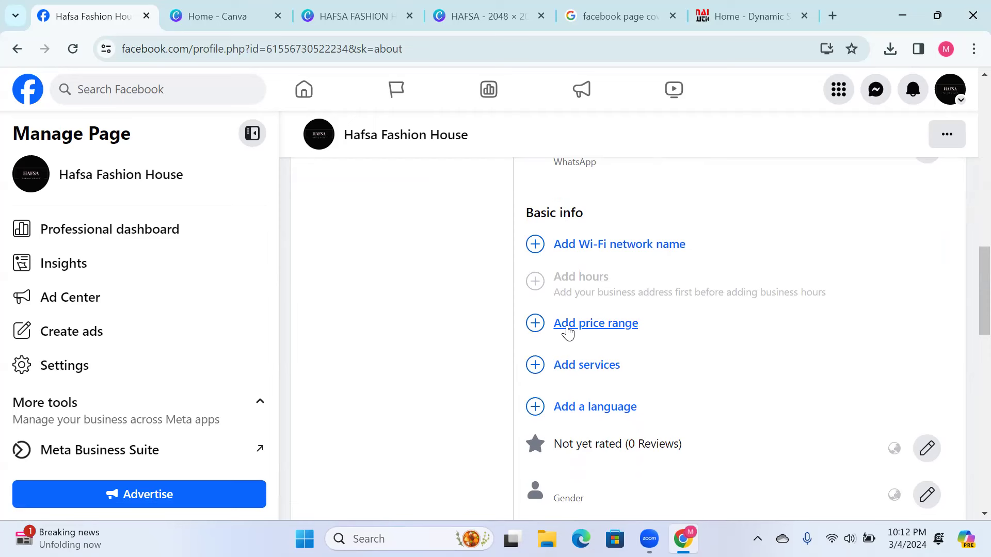
Compare the price range options, then pick $$ Moderate as the page's price range and save.
left_click(567, 331)
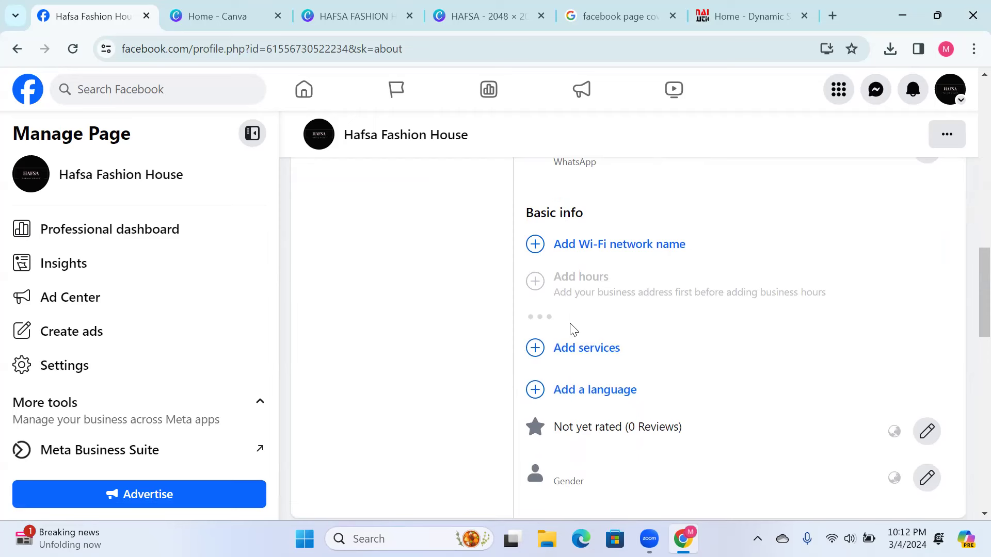
scroll(732, 323, "down", 2)
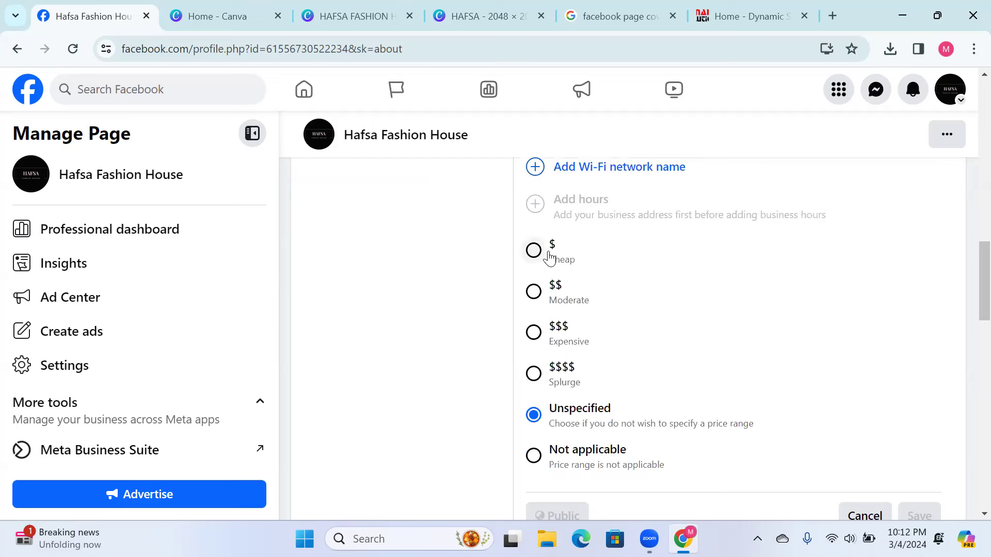
left_click(532, 251)
left_click(535, 293)
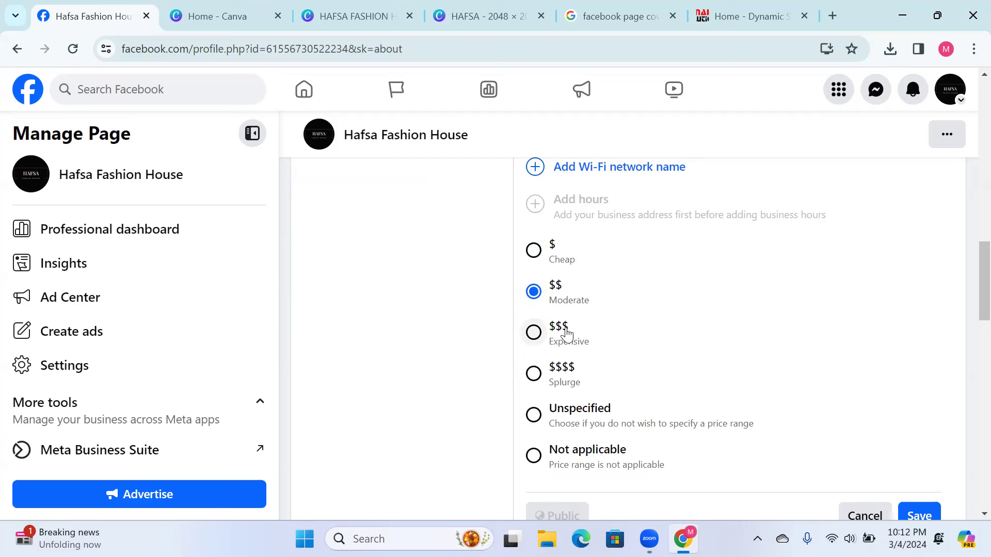
left_click(533, 333)
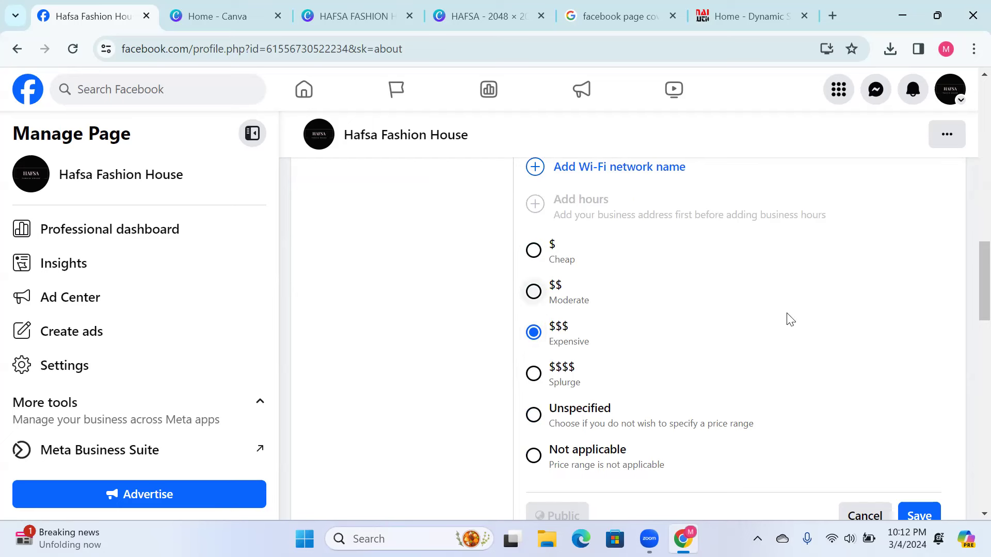
left_click(533, 373)
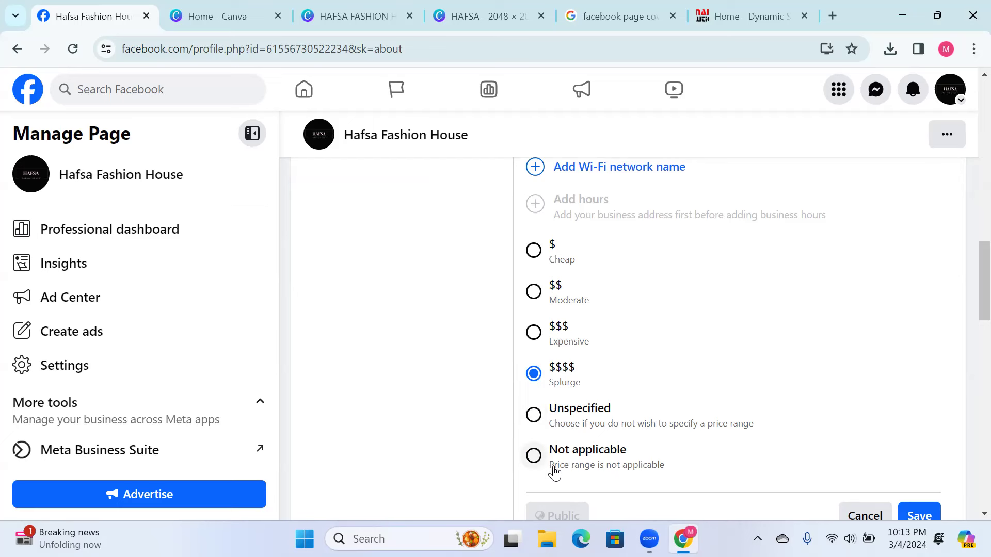
left_click(533, 291)
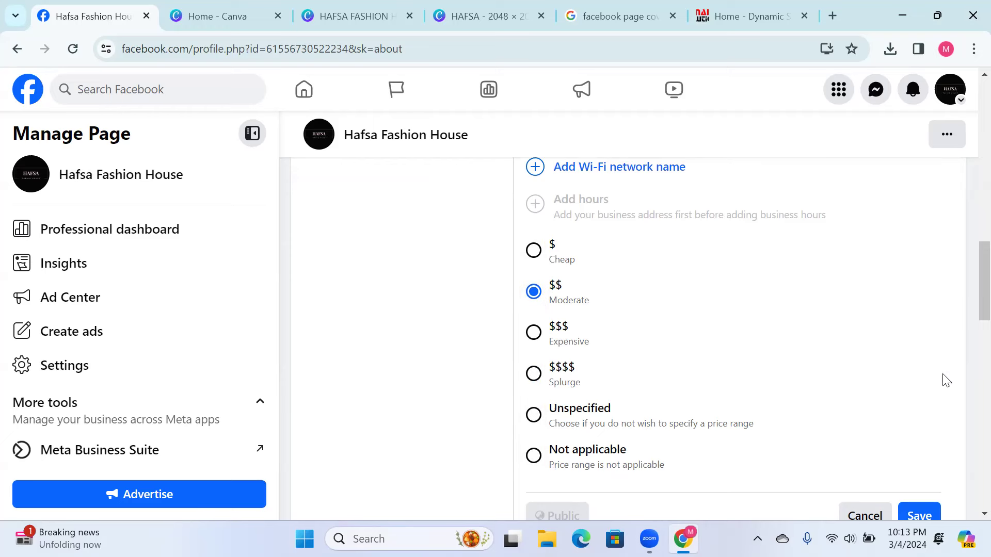
scroll(946, 380, "down", 4)
left_click(922, 210)
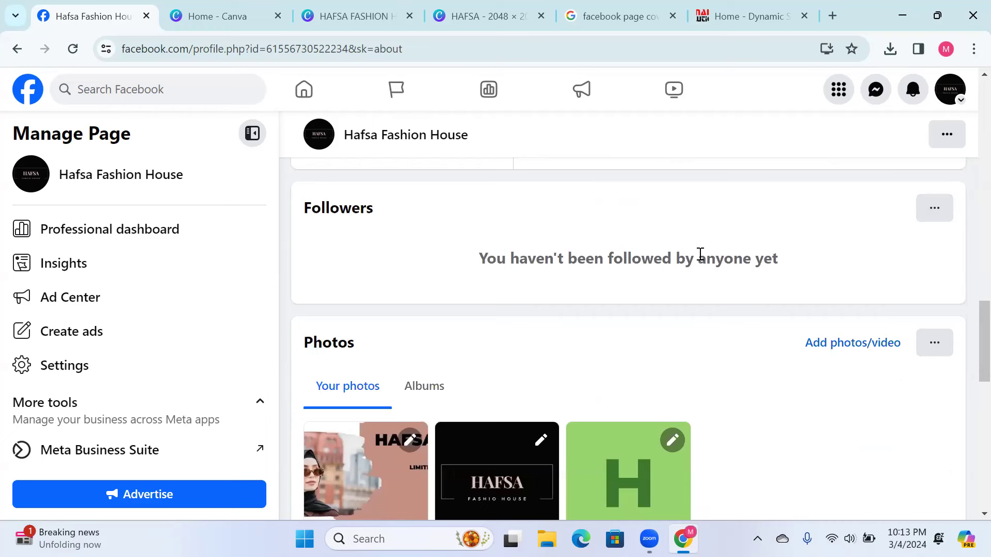
scroll(677, 316, "up", 5)
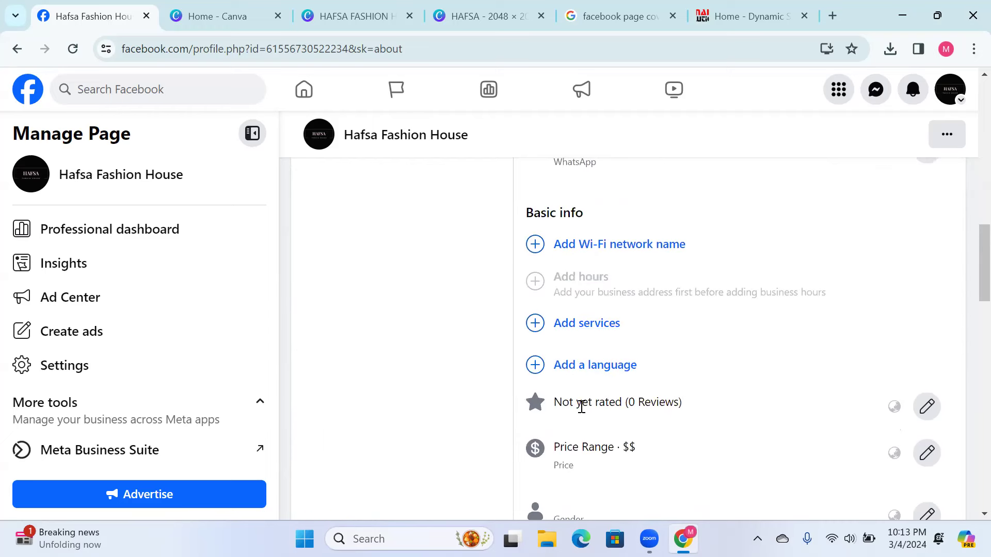
Select Online booking and In-store shopping as the page's services, leave Contactless delivery unselected, and save.
scroll(555, 445, "down", 1)
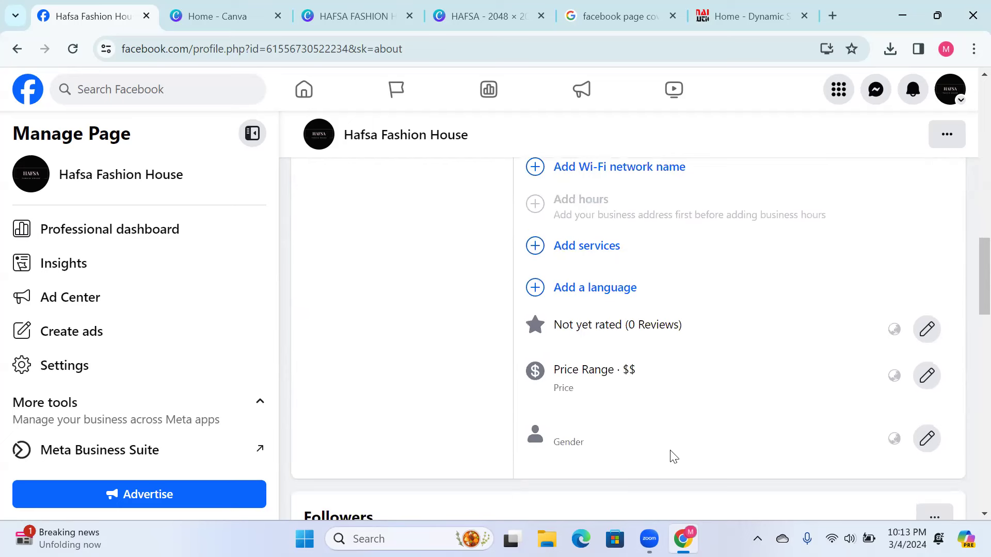
left_click(576, 247)
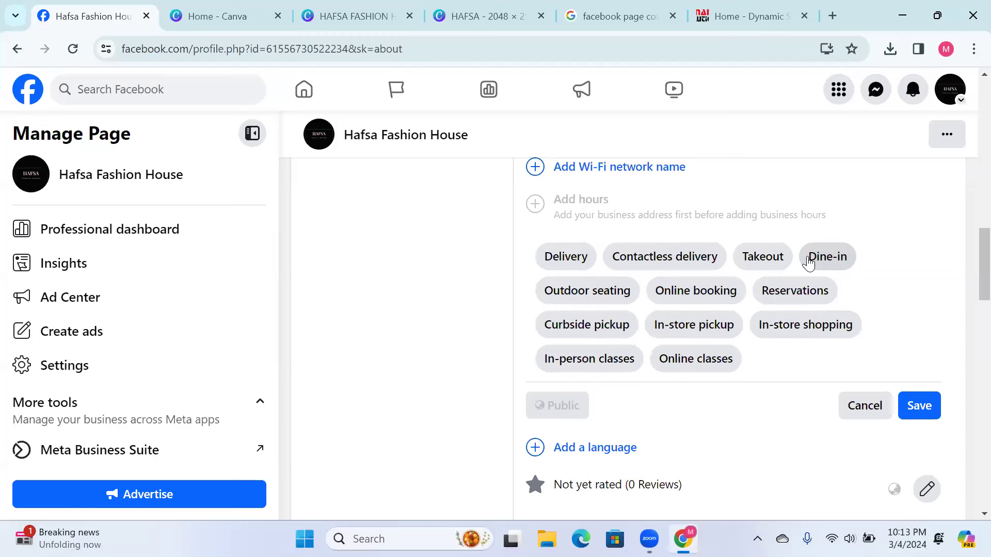
left_click(697, 297)
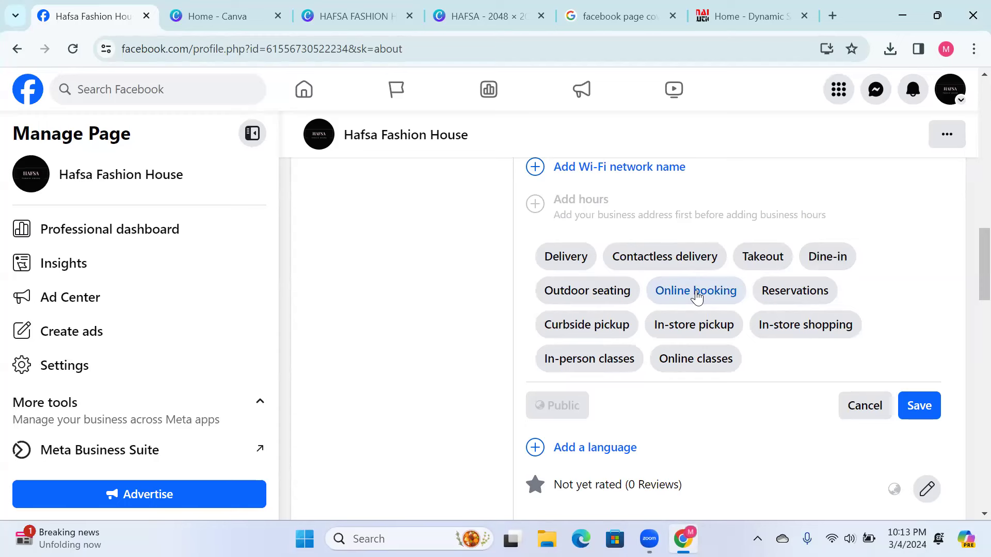
left_click(827, 332)
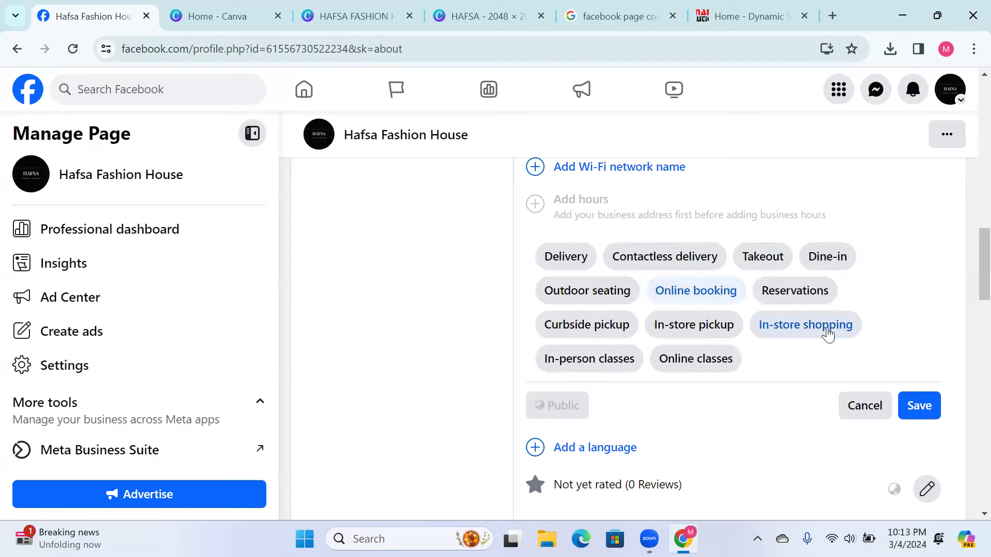
left_click(761, 316)
left_click(761, 316)
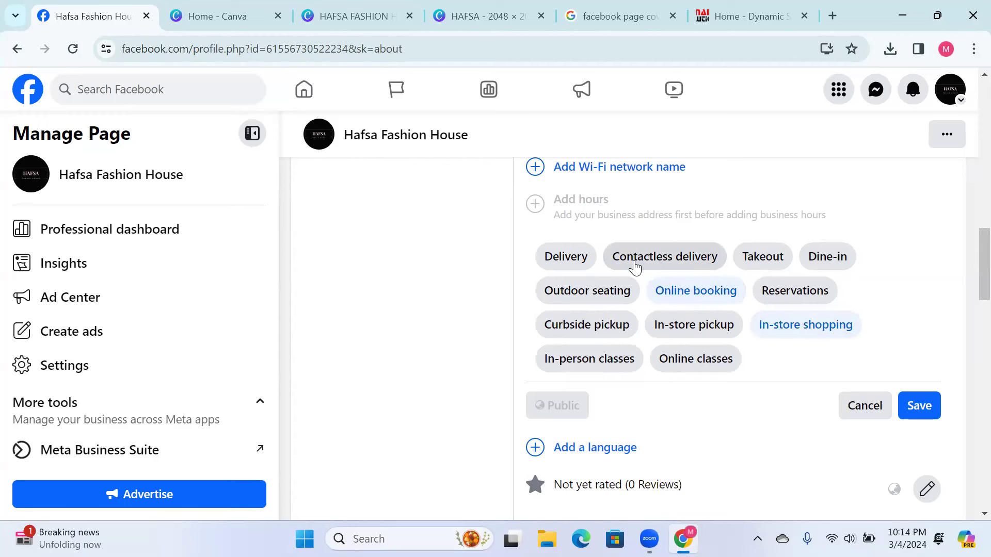
left_click(699, 261)
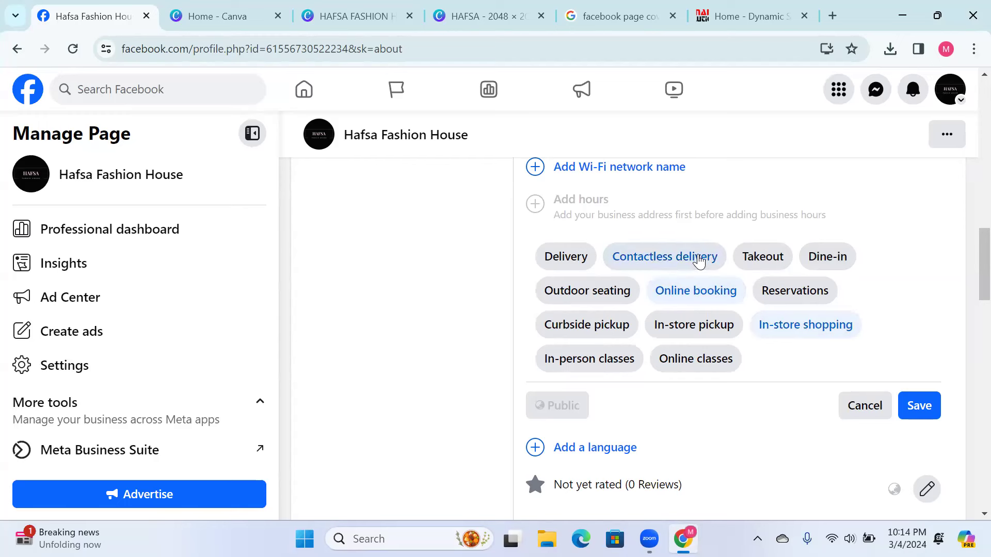
left_click(699, 262)
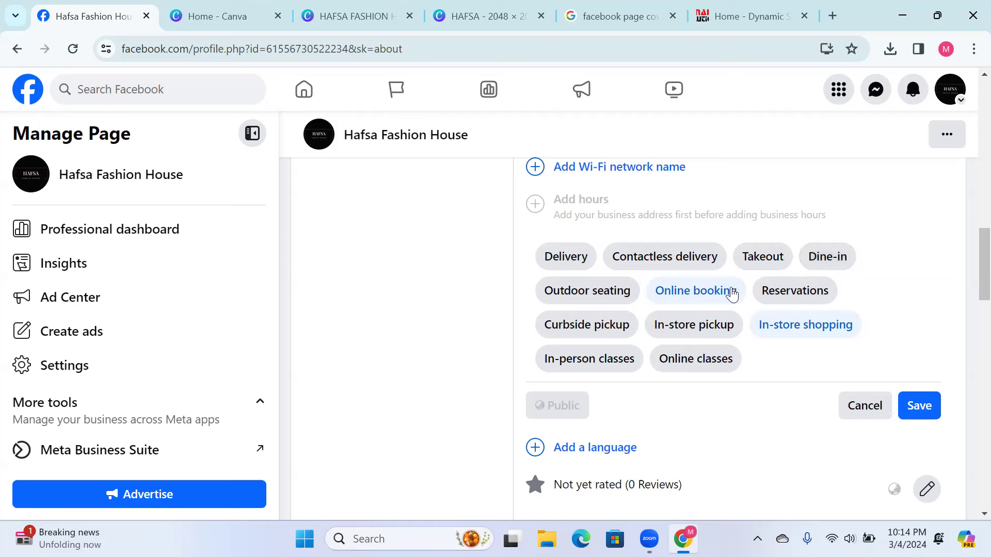
left_click(933, 408)
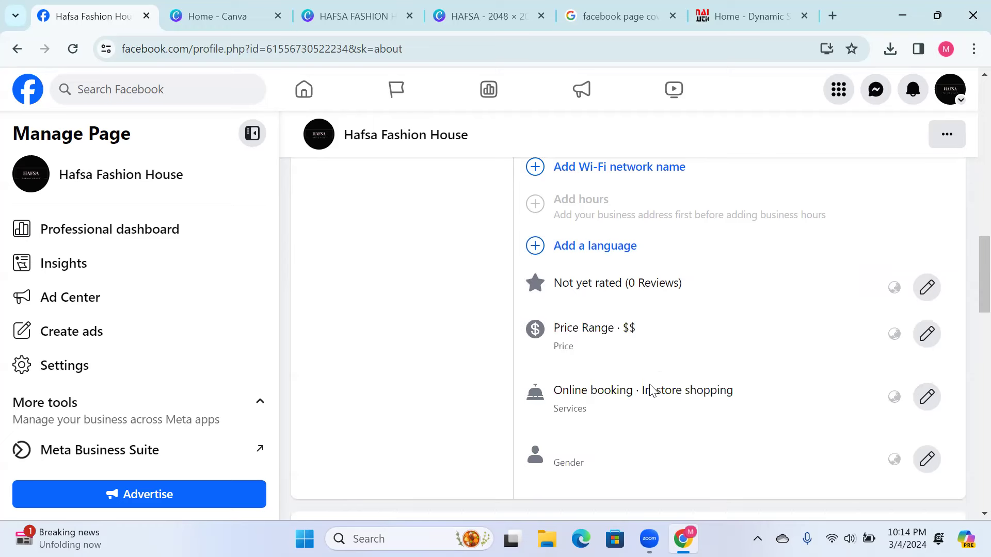
Search for and add English and Bengali as the page's languages, then save.
scroll(606, 329, "down", 2)
scroll(608, 333, "up", 5)
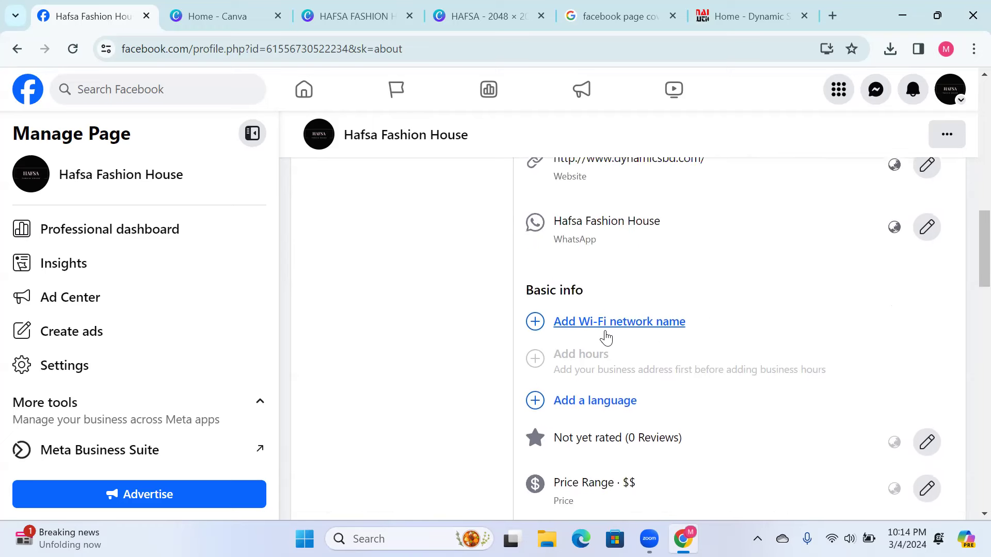
left_click(589, 403)
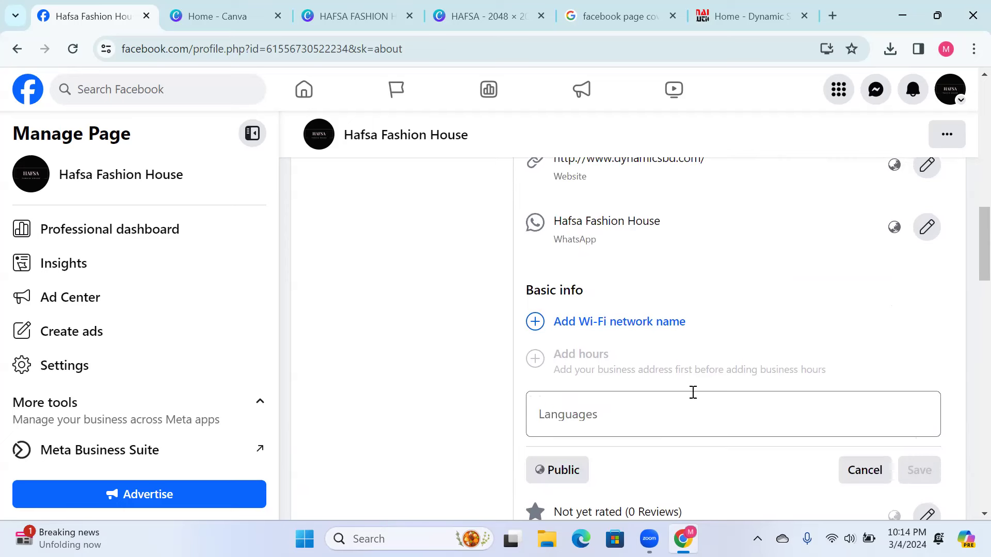
left_click(575, 419)
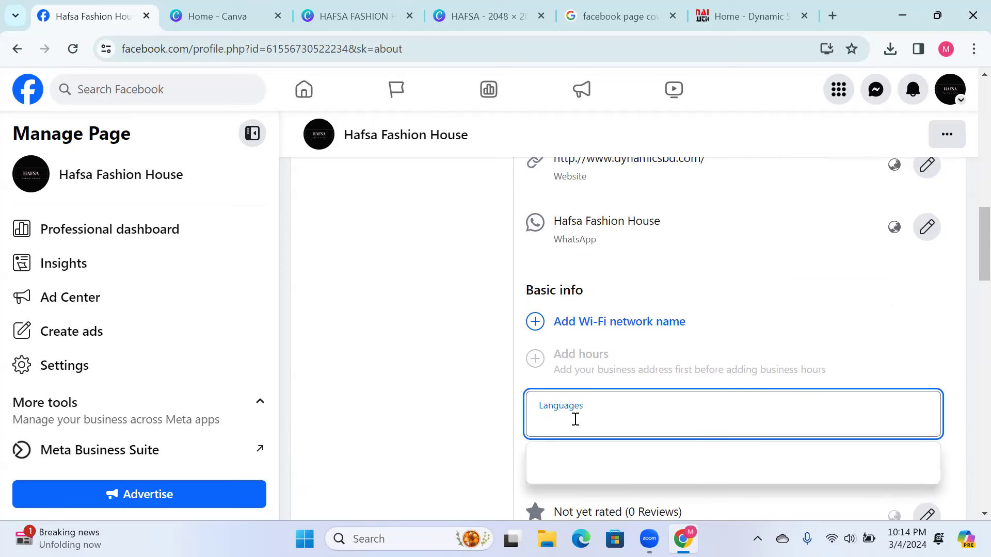
type("En")
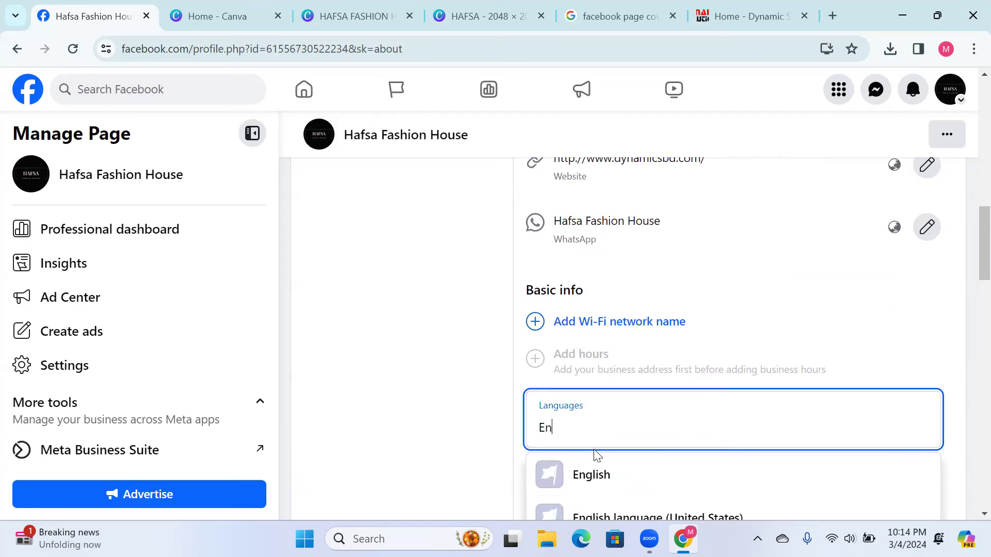
left_click(598, 479)
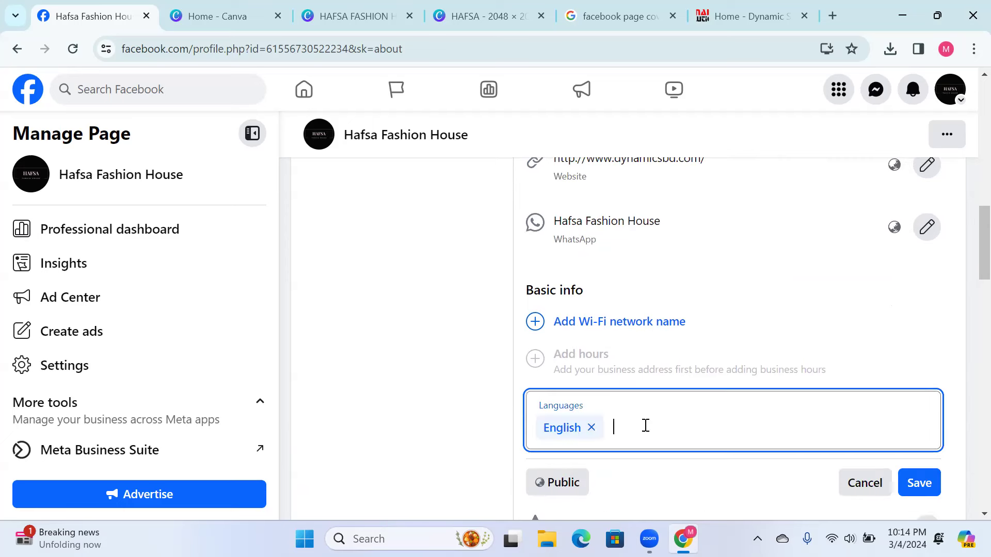
type("Ben")
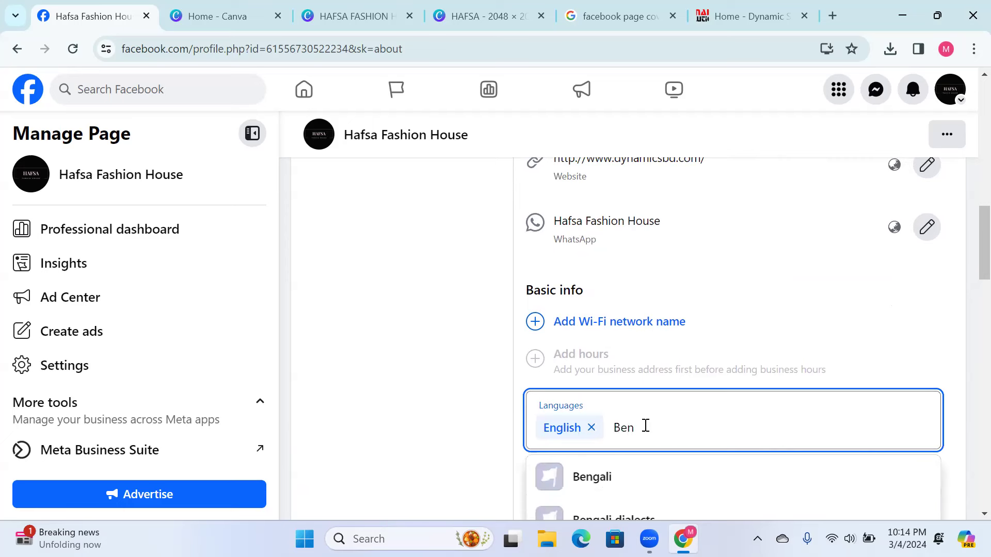
left_click(605, 477)
left_click(925, 487)
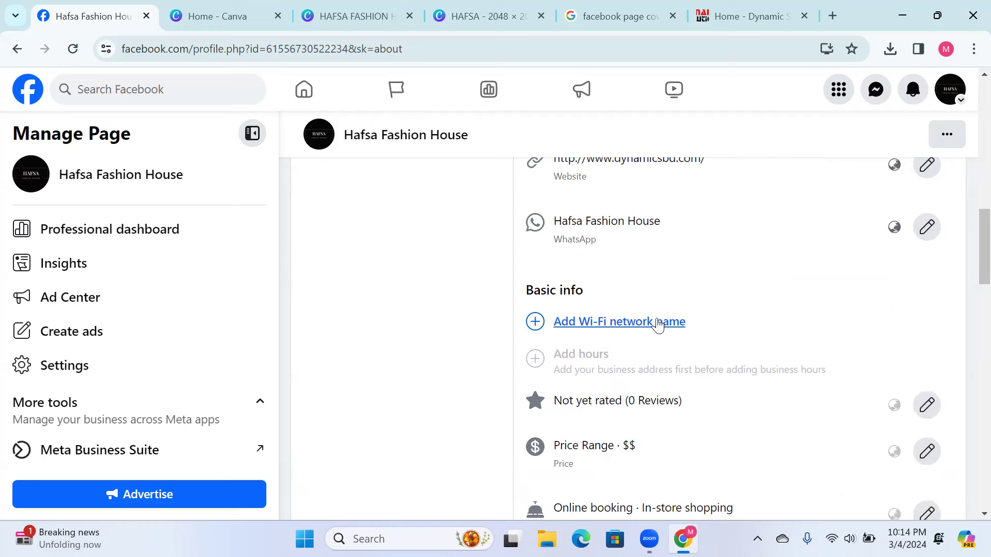
scroll(745, 332, "down", 3)
scroll(745, 333, "down", 1)
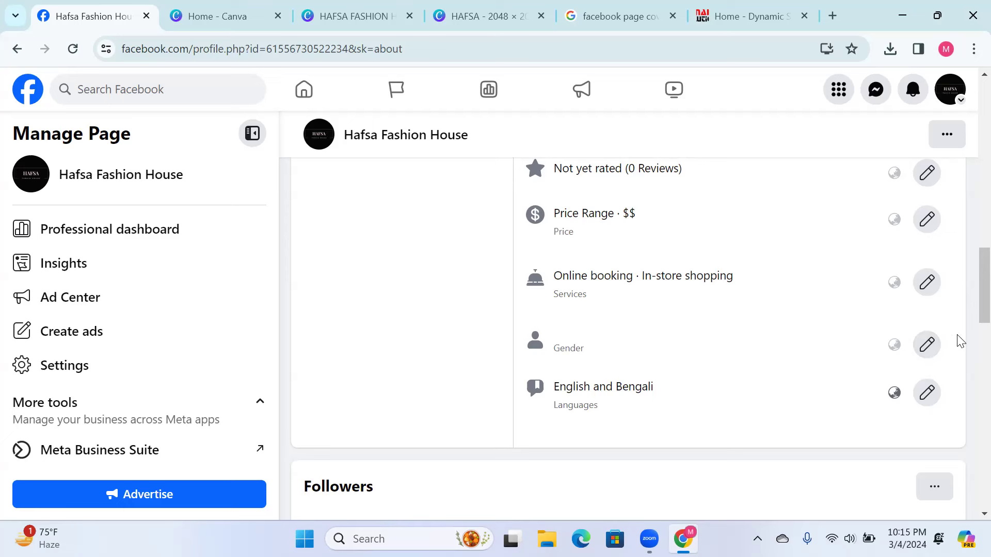
Change the page's gender to Female, show it on the timeline, and save.
left_click(926, 344)
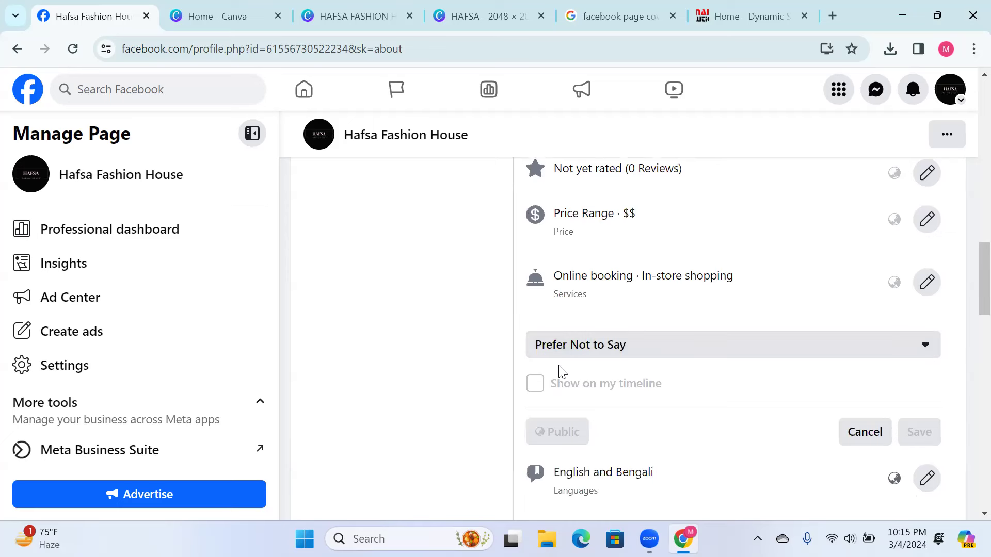
left_click(690, 347)
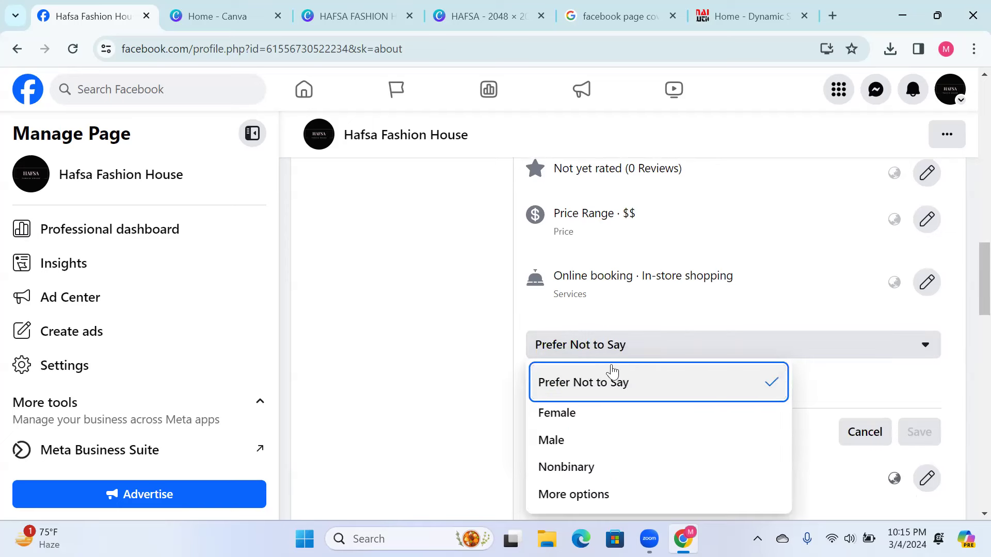
left_click(555, 411)
left_click(535, 383)
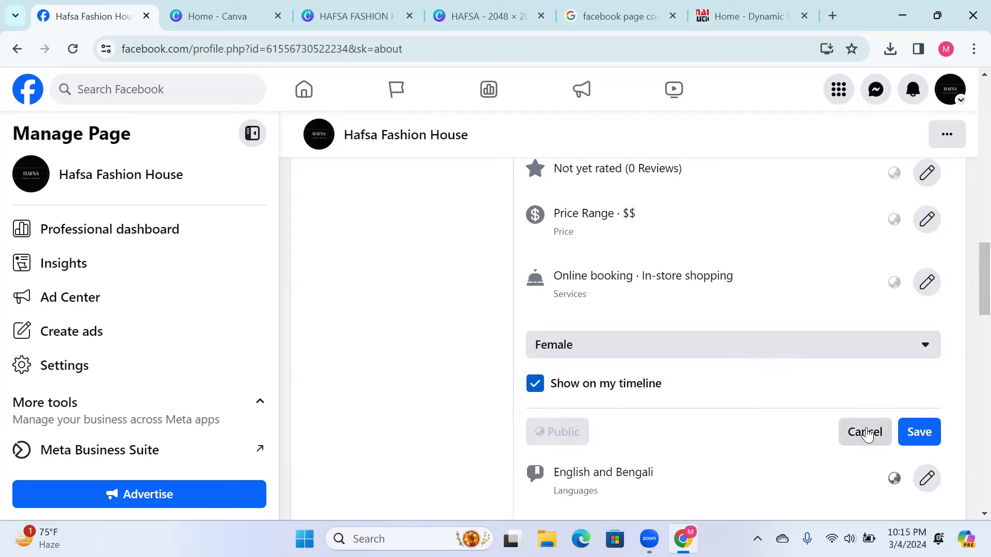
left_click(919, 433)
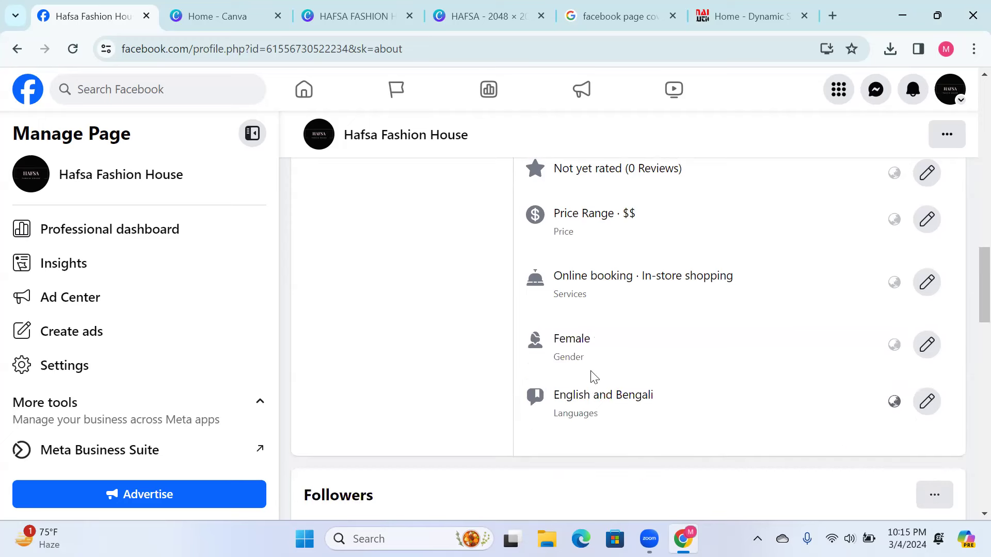
Review the completed About details and switch to the Privacy and legal info section.
scroll(679, 346, "up", 5)
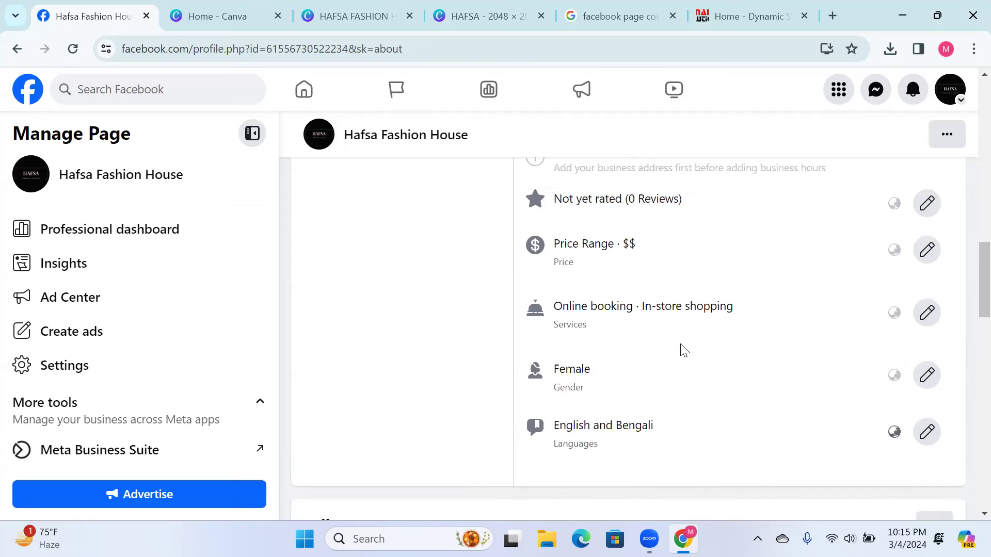
scroll(683, 349, "up", 3)
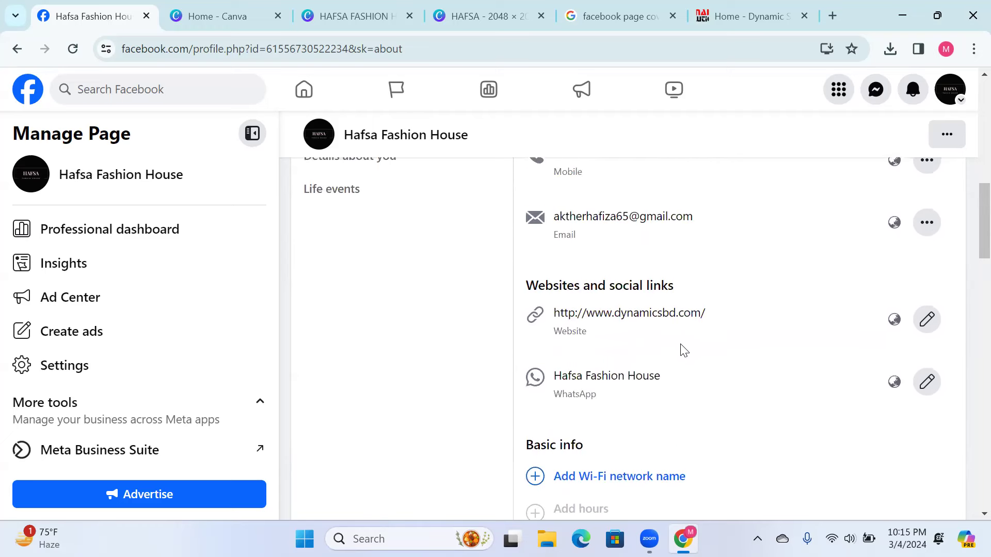
scroll(684, 350, "down", 10)
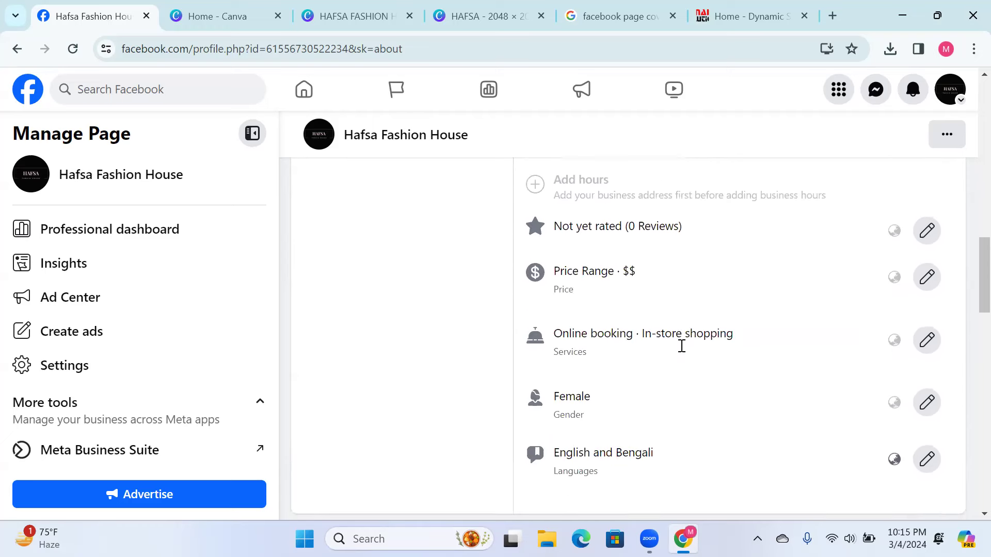
scroll(684, 352, "down", 8)
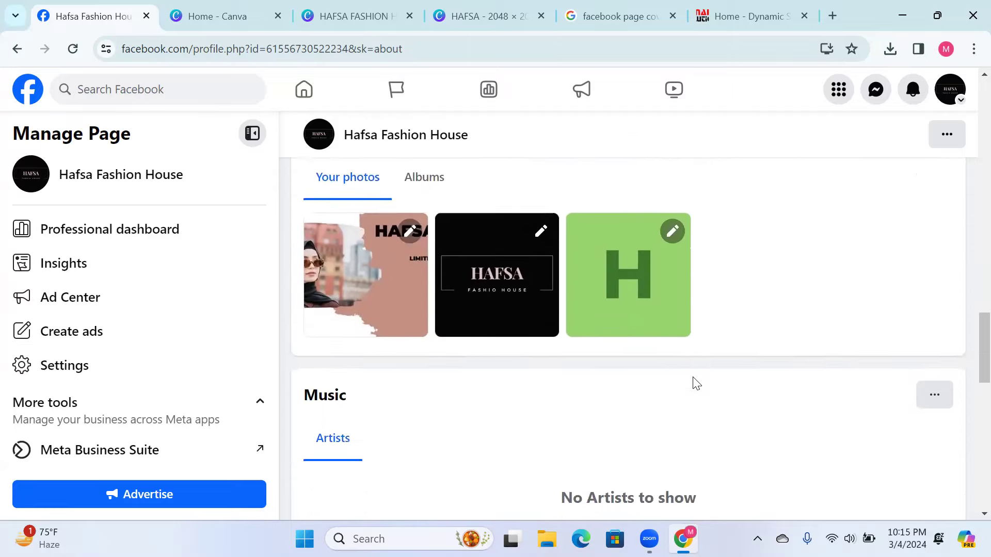
scroll(700, 395, "up", 16)
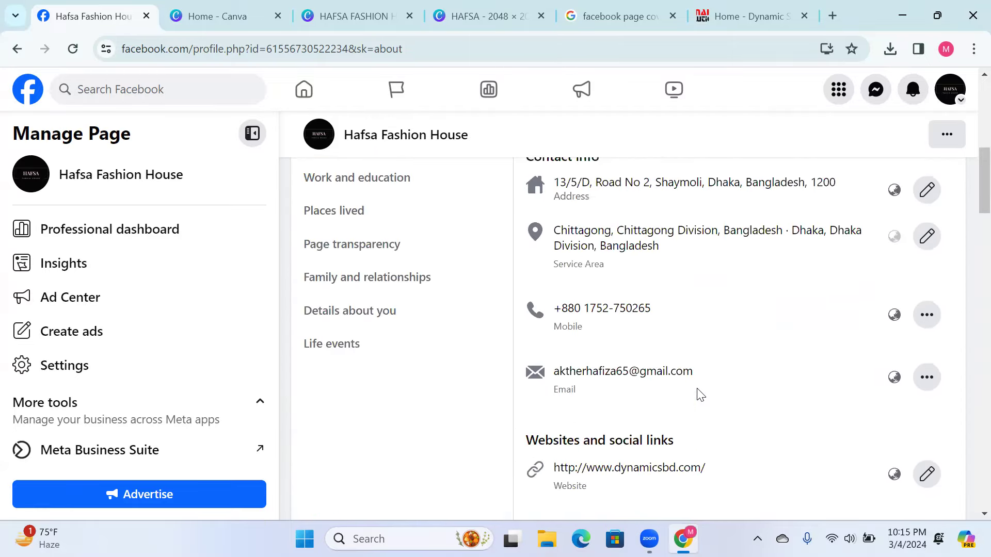
scroll(698, 389, "up", 4)
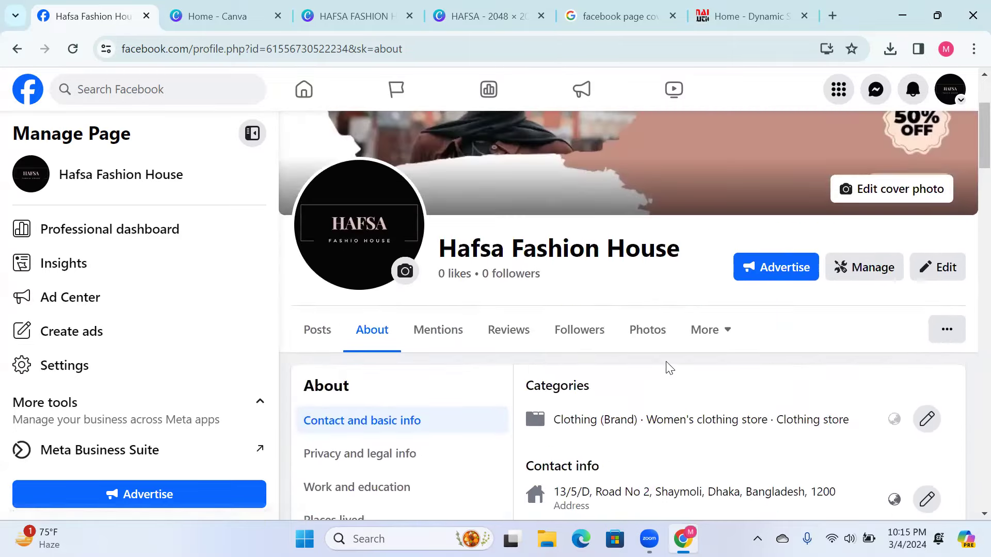
scroll(686, 374, "down", 2)
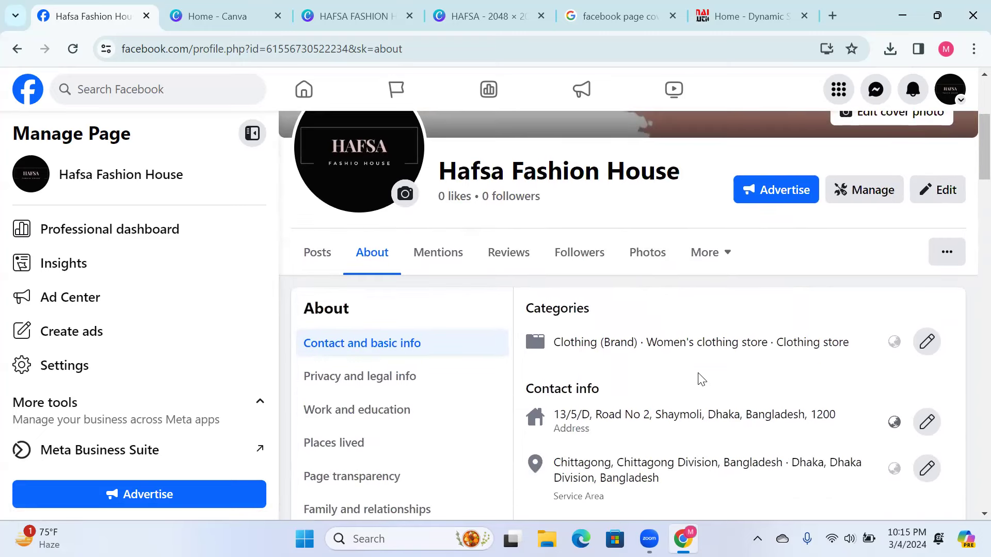
left_click(338, 382)
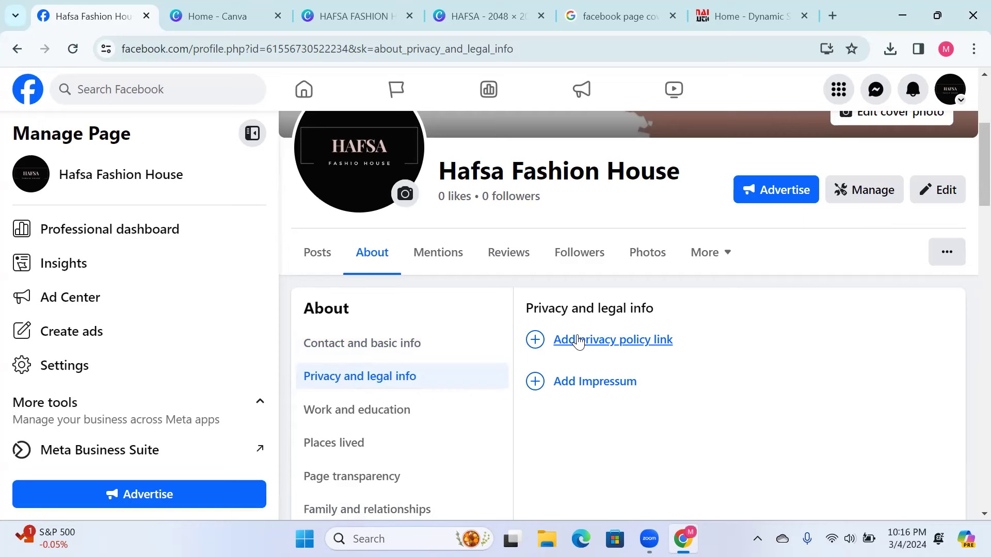
Close the Canva, two Hafsa design and Google search tabs, then start a new blank tab.
left_click(275, 15)
left_click(274, 16)
left_click(274, 15)
left_click(275, 15)
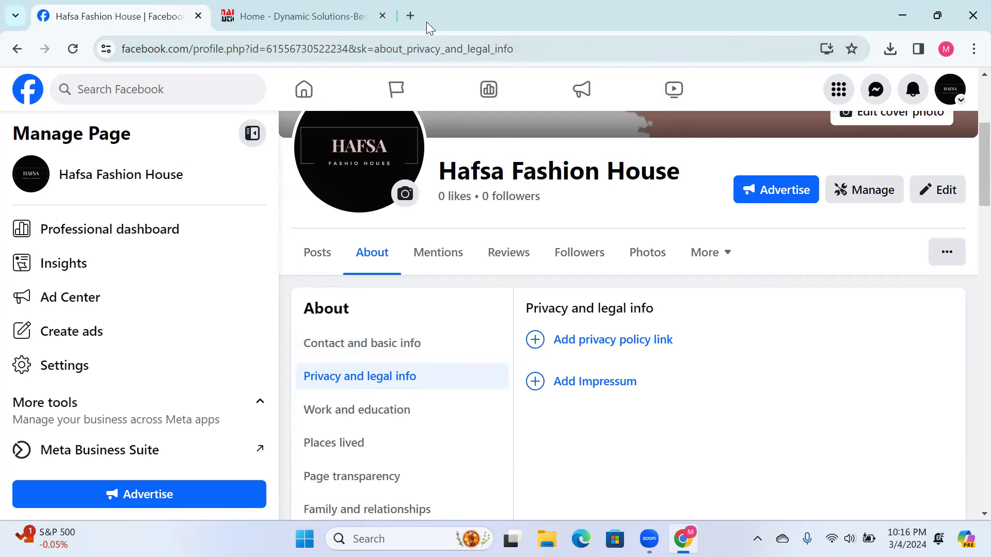
left_click(410, 15)
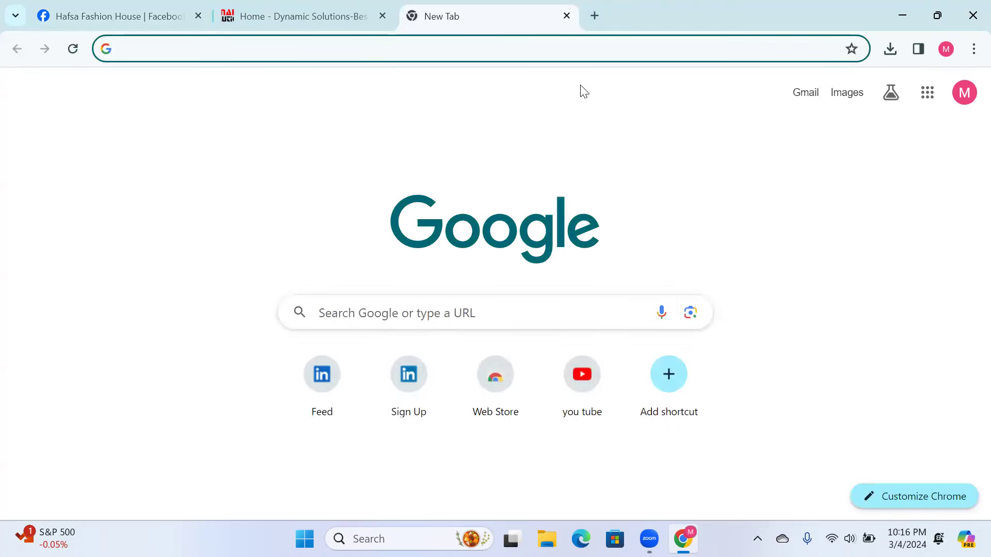
Enter aarong.com in the new tab's address bar and load the site.
type("aarong")
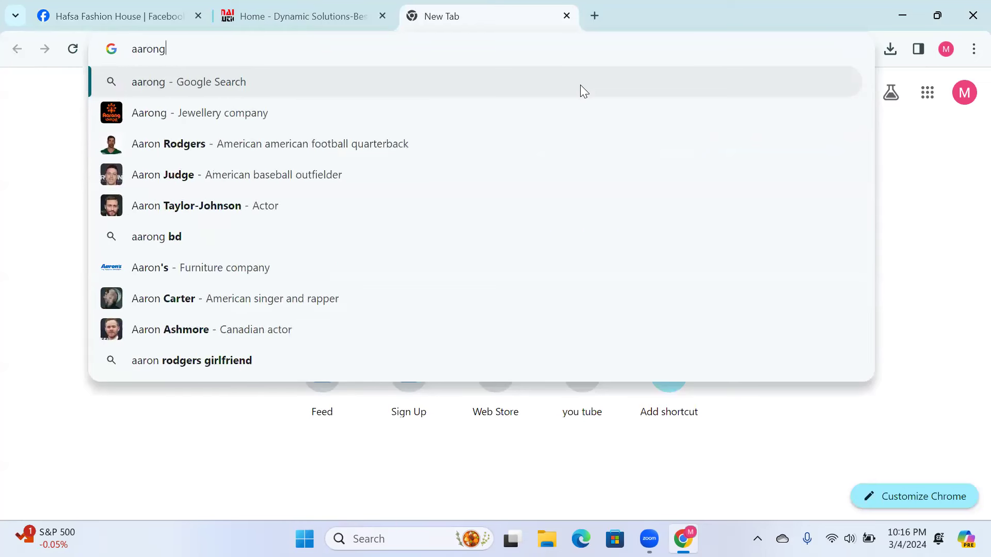
type(".co")
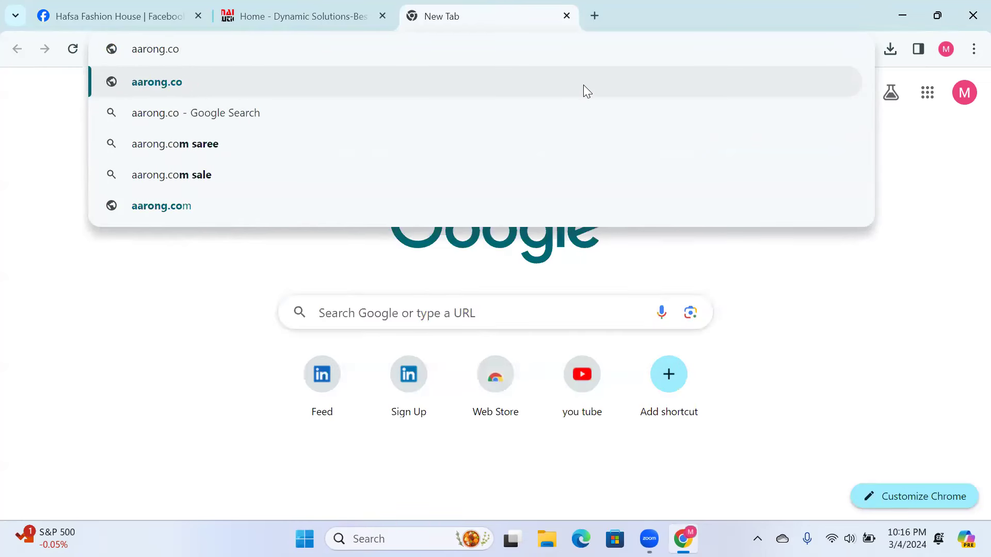
type("m")
key("Return")
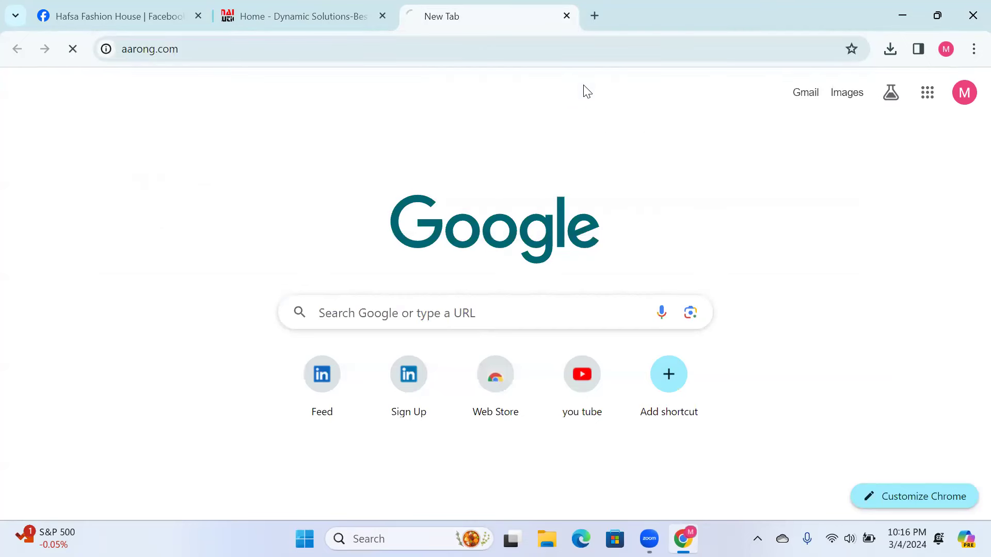
Scroll to the Aarong homepage footer to expose the Terms & Conditions and Privacy Policy links.
mouse_move(585, 93)
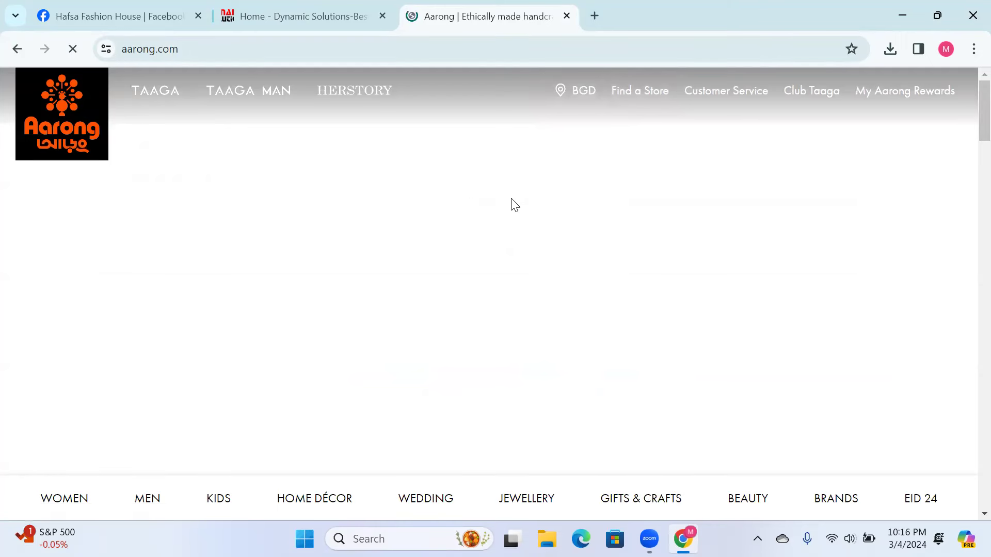
scroll(516, 204, "down", 10)
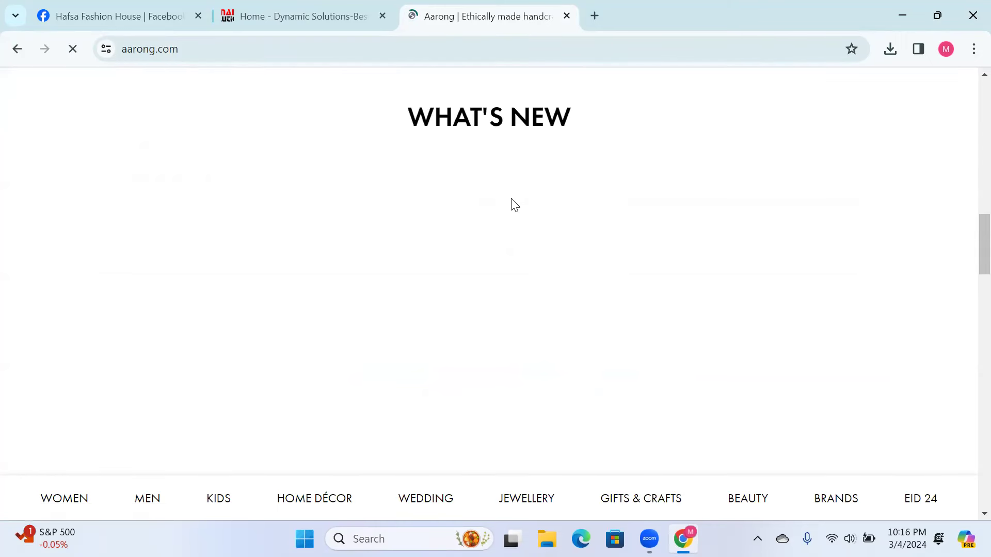
scroll(529, 198, "down", 10)
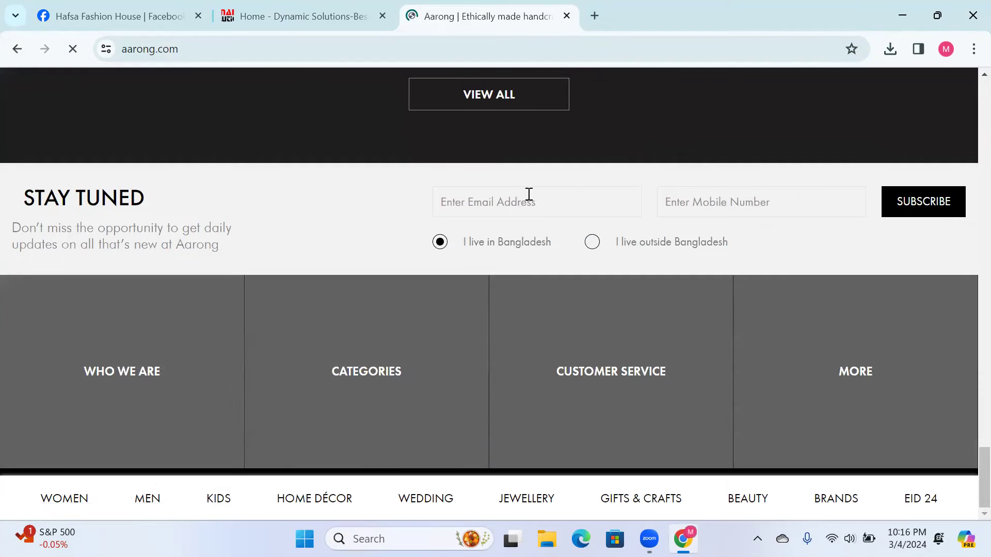
scroll(387, 216, "up", 5)
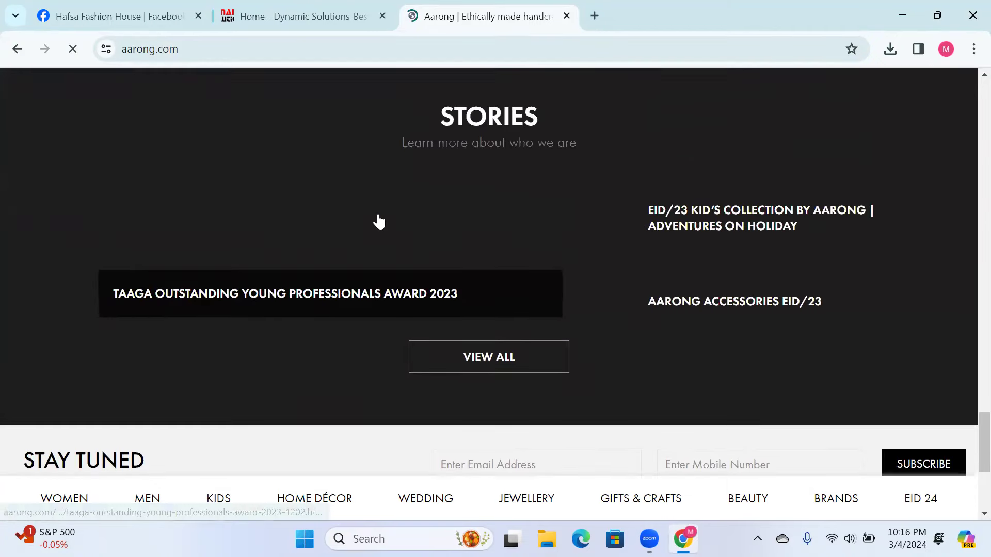
scroll(379, 220, "up", 1)
scroll(500, 224, "down", 6)
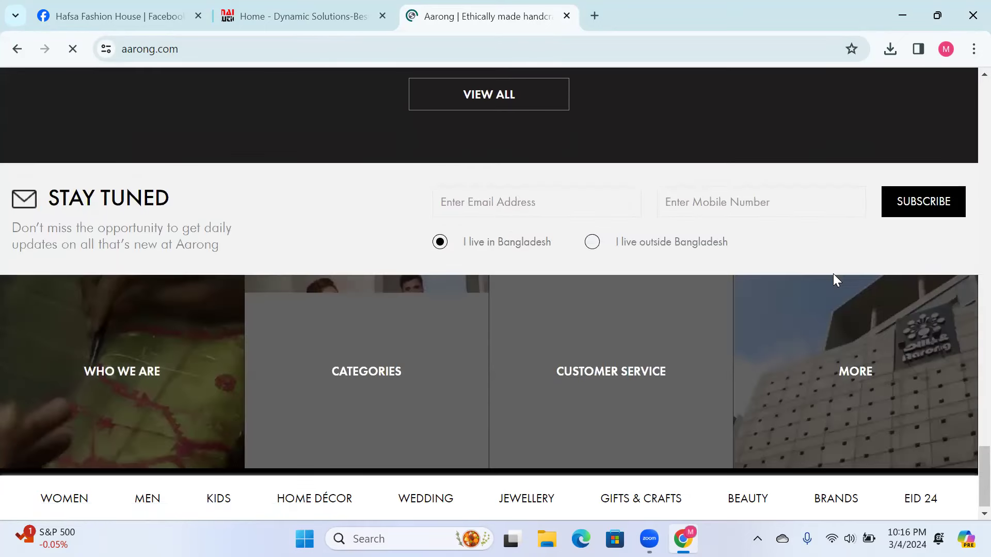
mouse_move(847, 352)
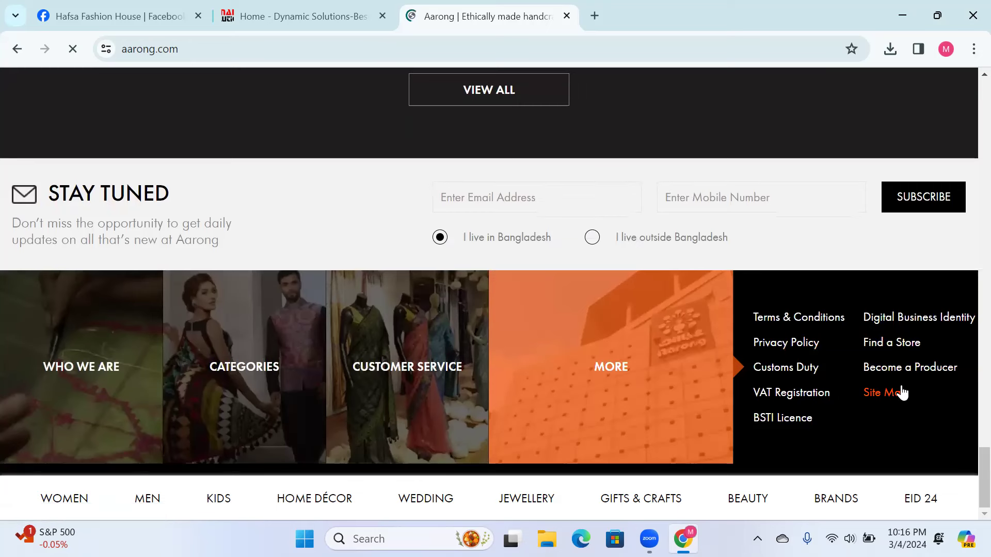
Open Aarong's Privacy Policy page, allow cookies, and scroll through the policy text.
left_click(778, 345)
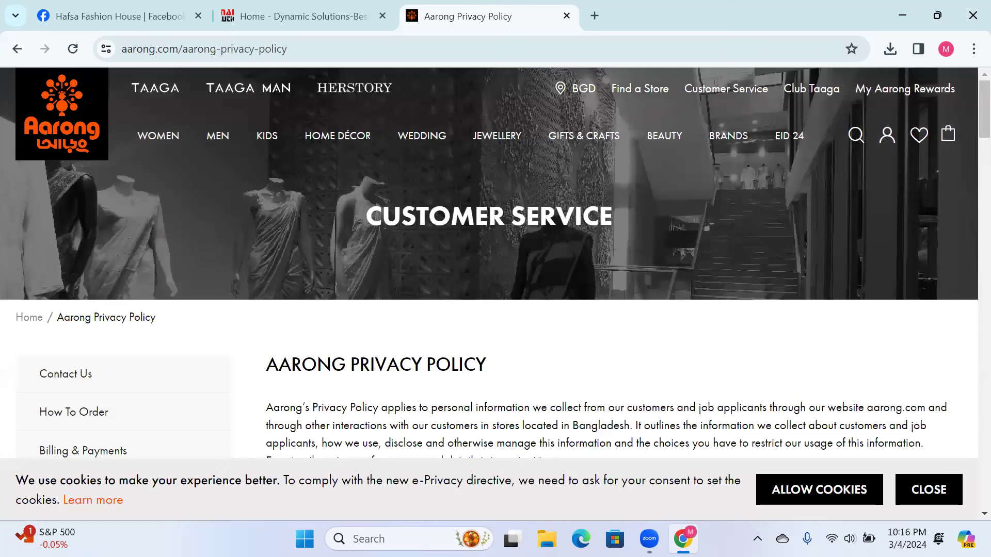
left_click(800, 491)
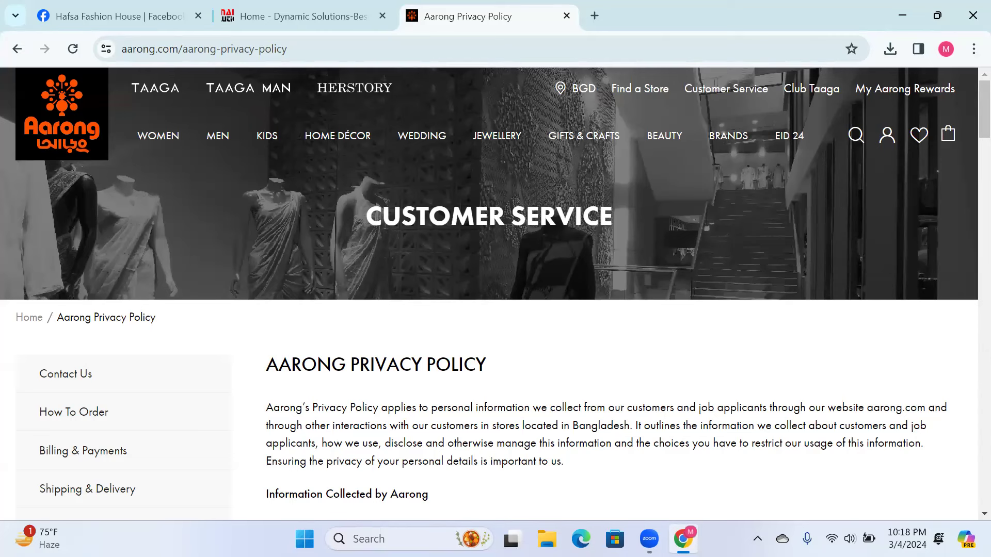
scroll(637, 402, "down", 6)
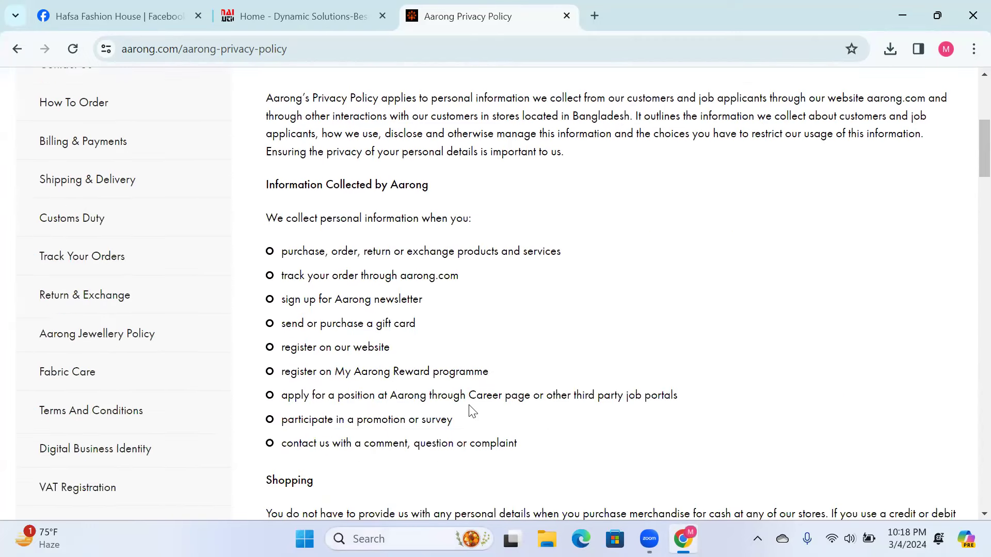
scroll(470, 405, "down", 5)
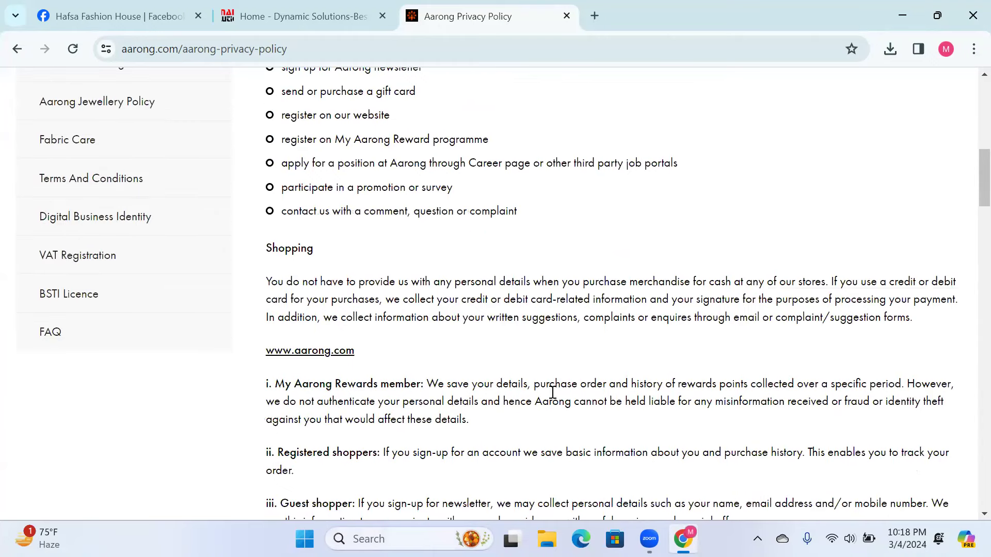
scroll(552, 393, "down", 5)
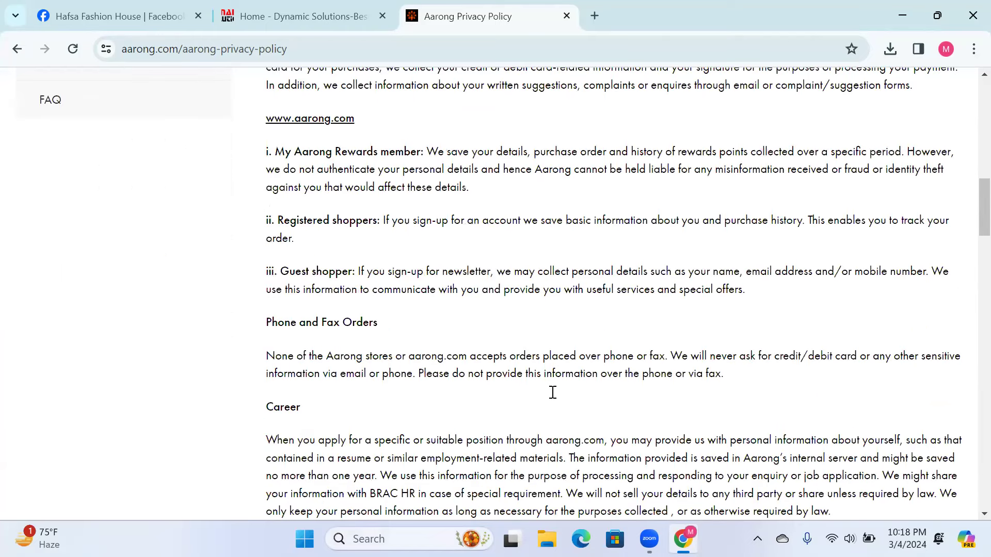
scroll(552, 392, "down", 5)
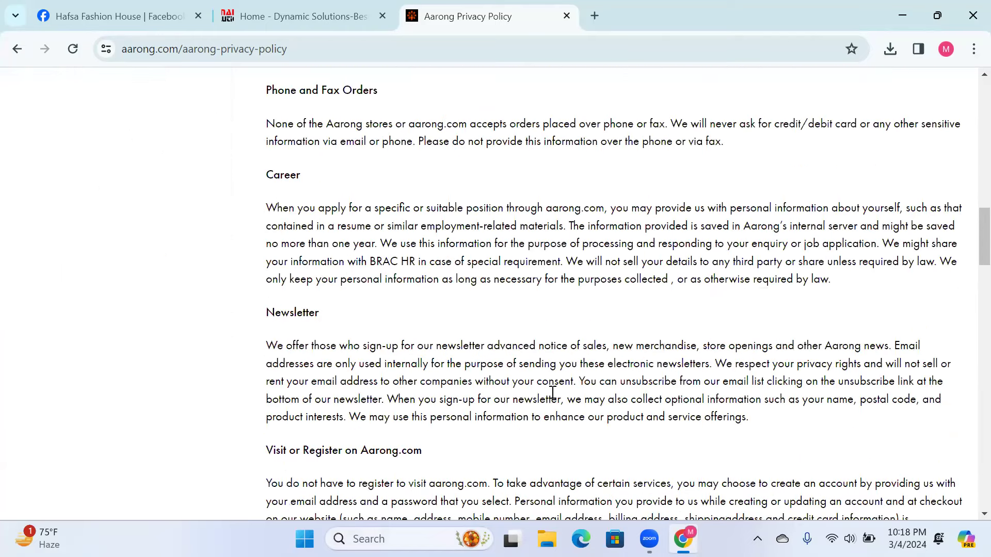
scroll(552, 392, "down", 5)
Select and copy the Aarong Privacy Policy page's full web address.
scroll(552, 392, "up", 10)
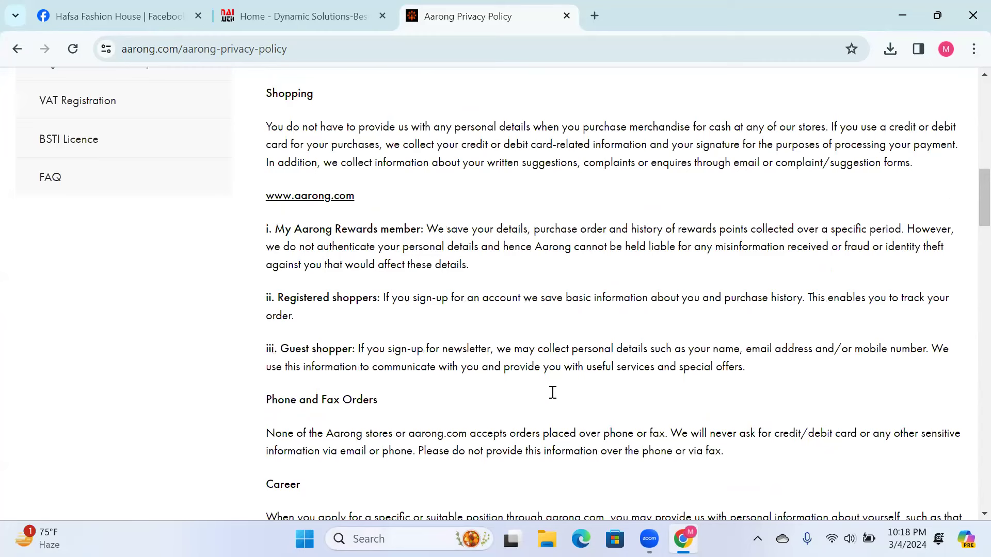
scroll(299, 49, "up", 3)
left_click(299, 49)
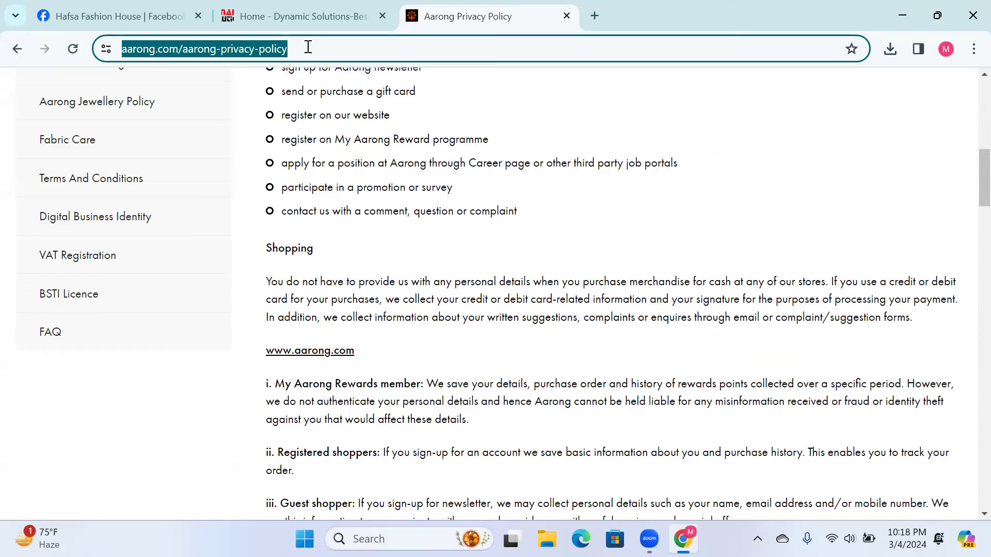
key("End")
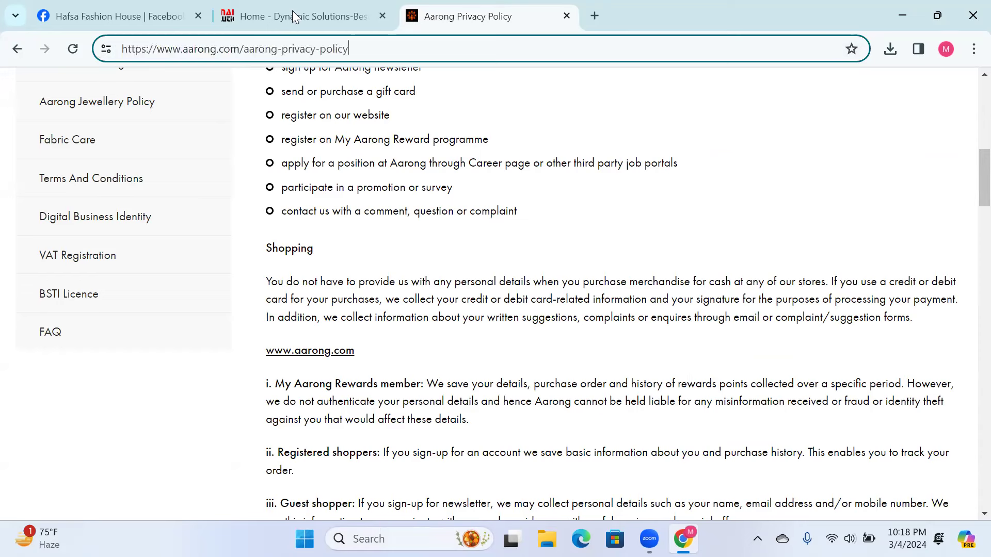
On the Dynamic Solutions site, scroll to the footer and open its Privacy Policy page.
left_click(299, 16)
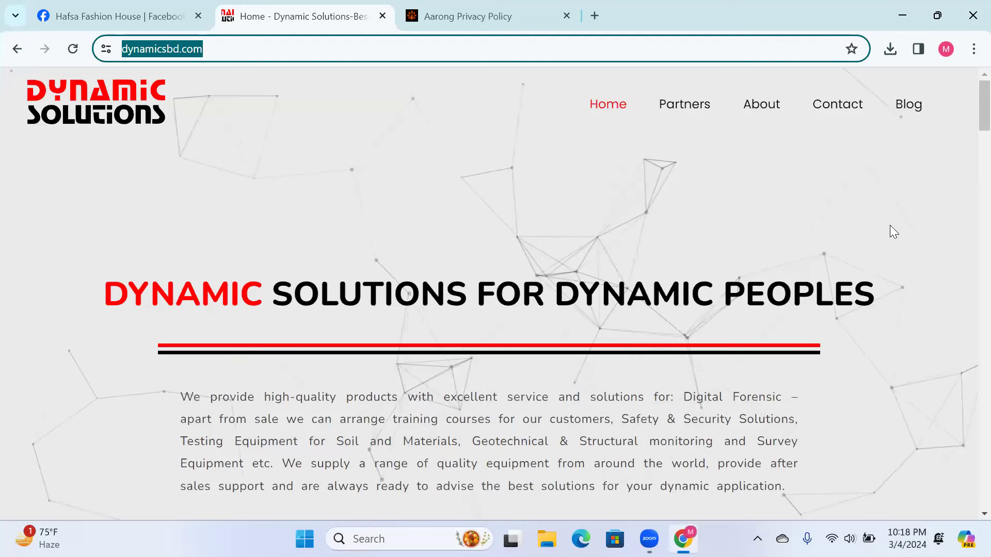
scroll(966, 122, "down", 10)
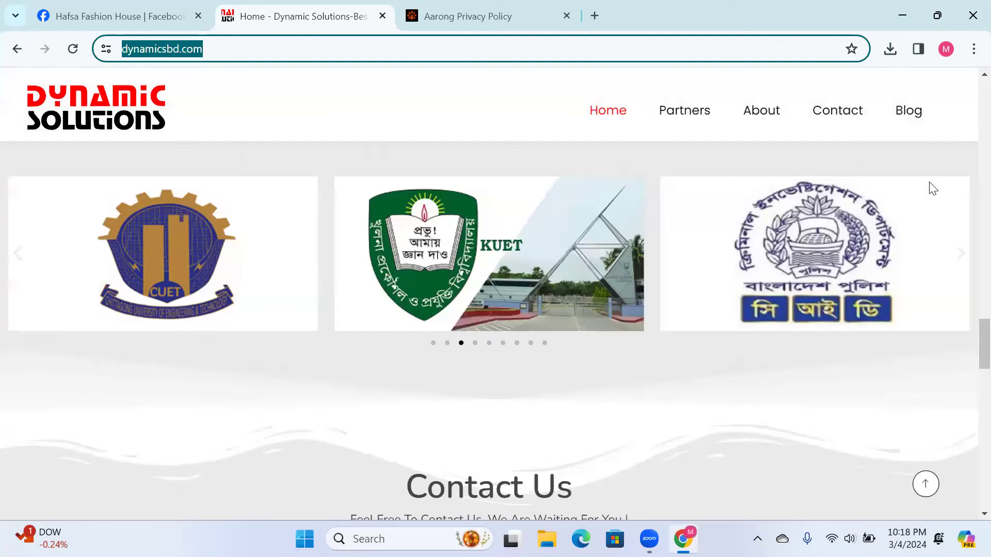
scroll(929, 190, "down", 10)
scroll(925, 210, "down", 5)
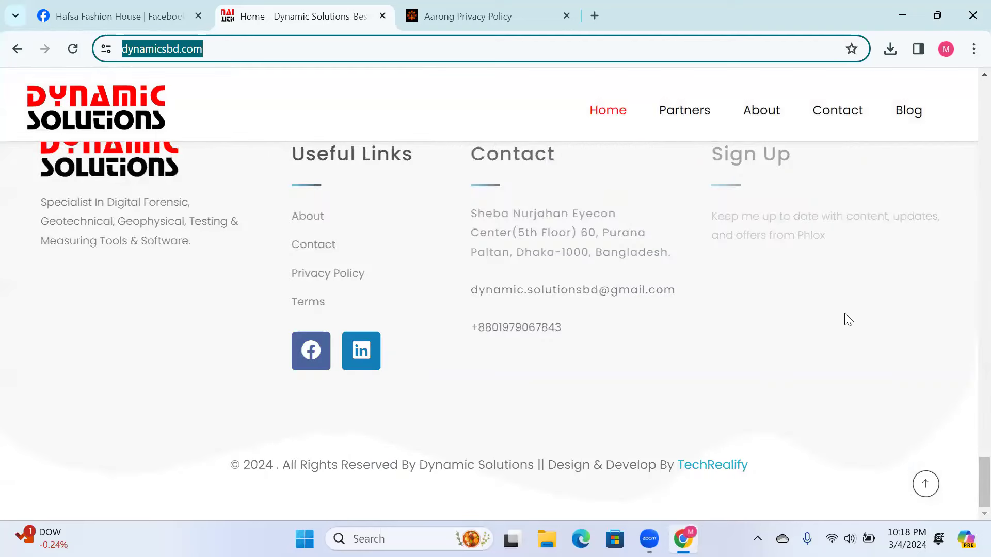
left_click(309, 282)
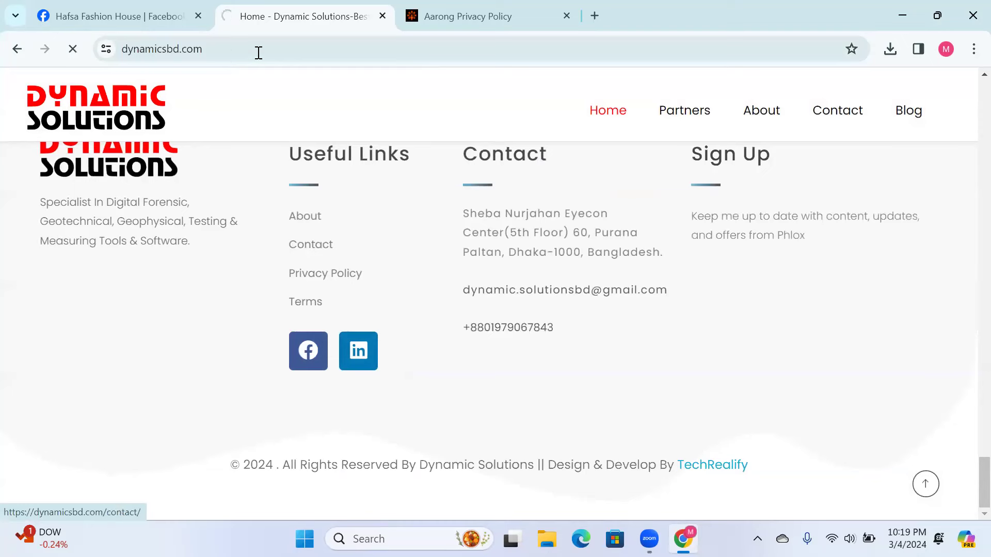
Copy the Dynamic Solutions Privacy Policy page address and return to the Hafsa Fashion House tab.
left_click(277, 50)
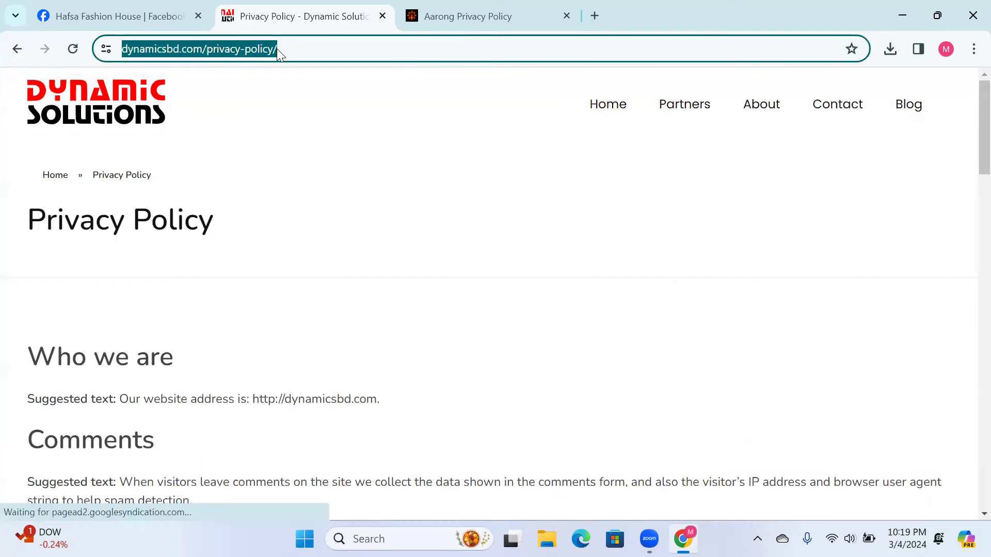
right_click(236, 48)
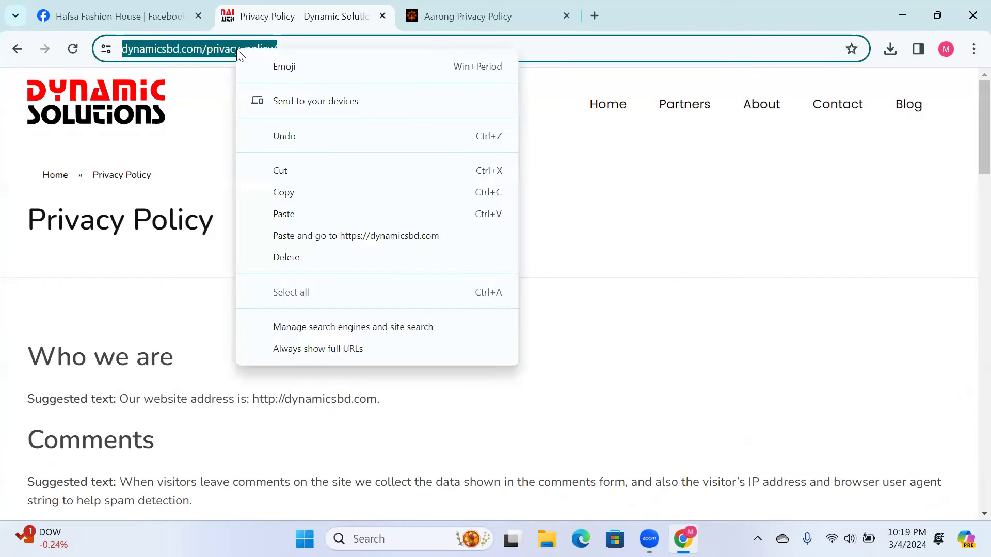
left_click(285, 193)
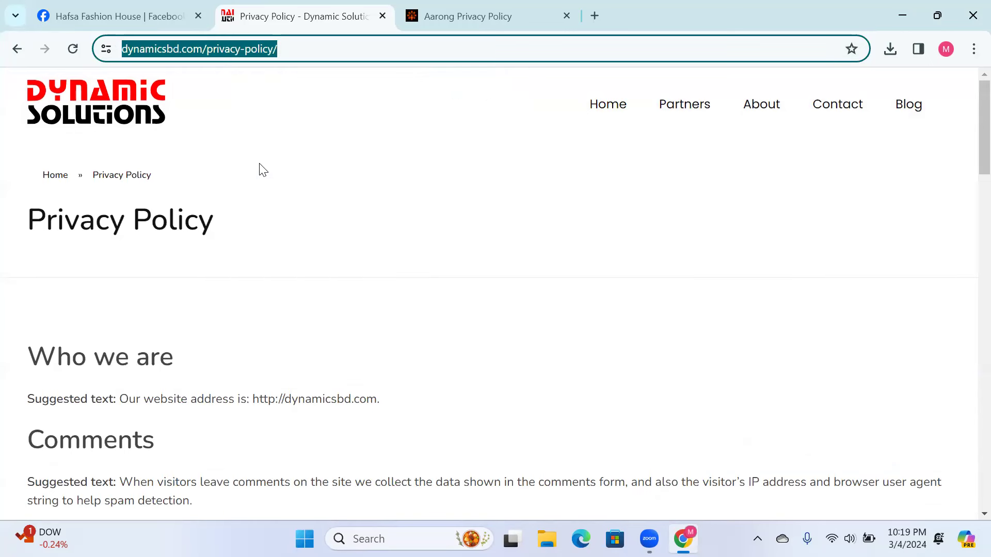
left_click(89, 14)
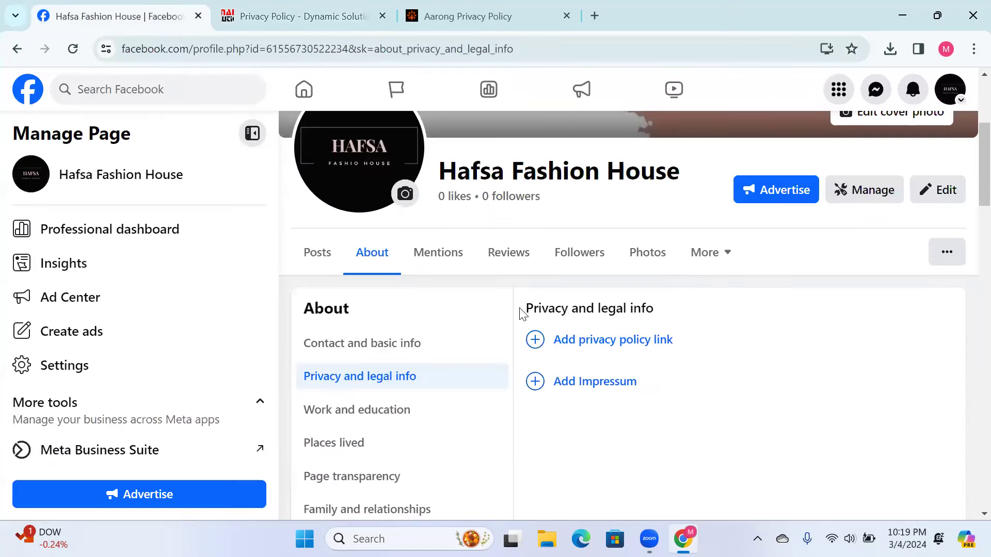
left_click(604, 342)
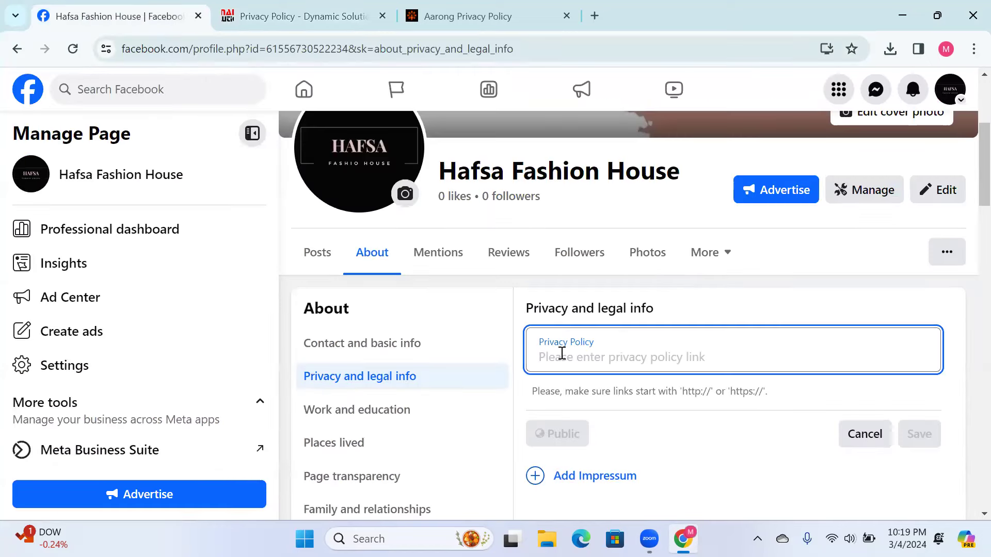
key("ctrl+v")
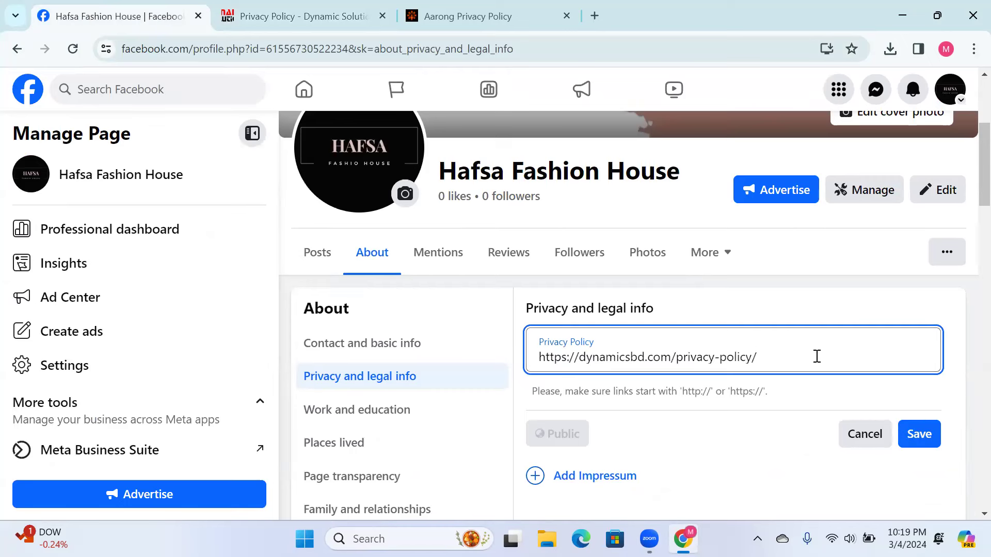
right_click(820, 358)
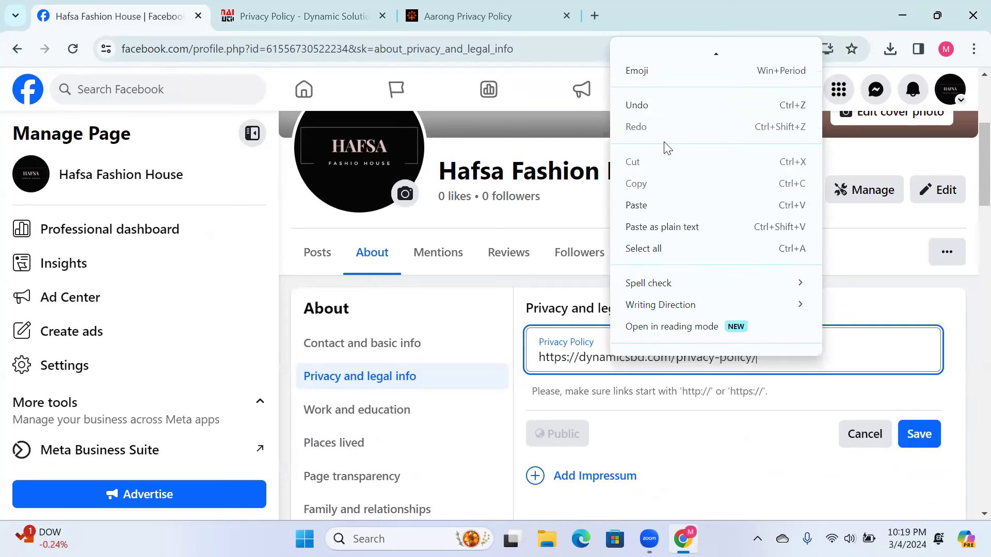
left_click(867, 349)
left_click(916, 435)
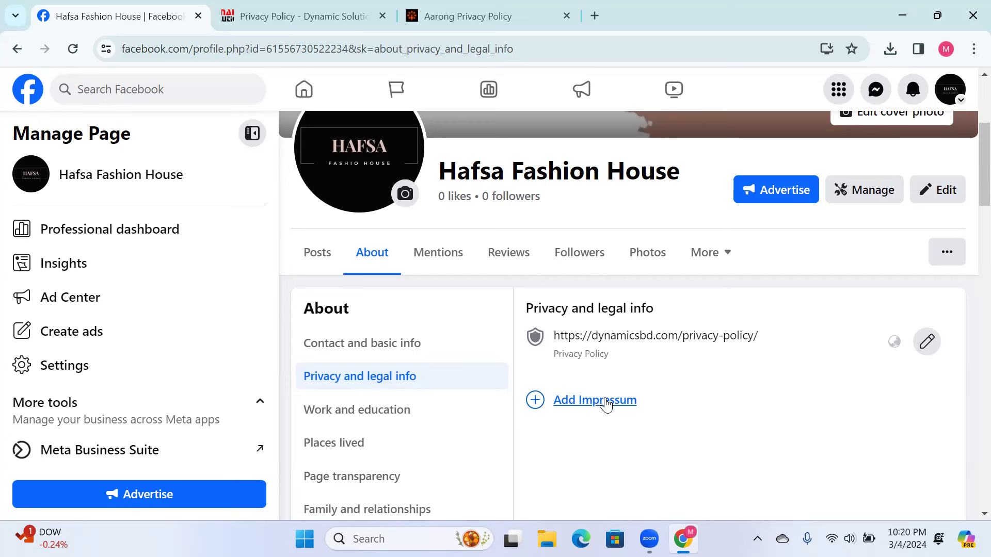
Start a blank Impressum entry and highlight its help text on which countries require one.
left_click(606, 404)
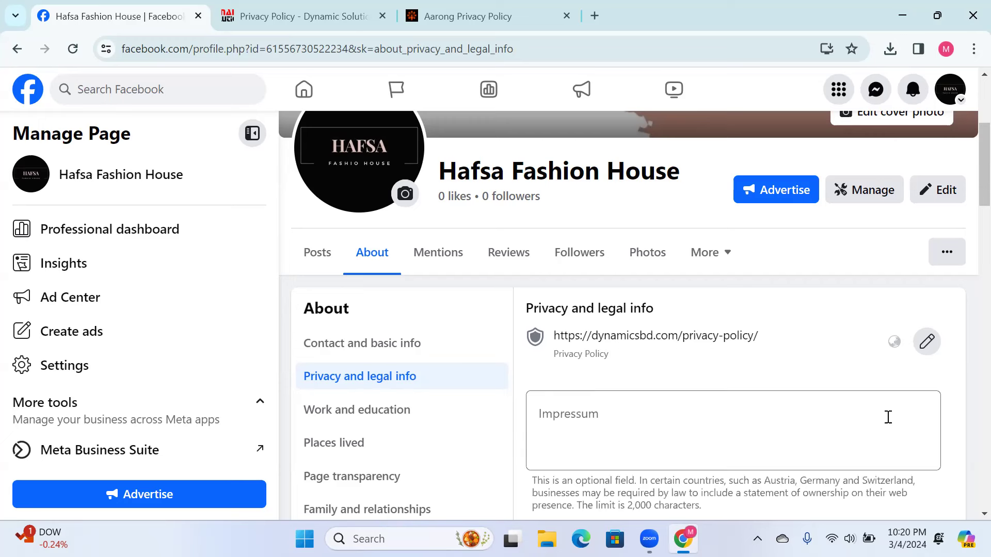
scroll(773, 411, "down", 1)
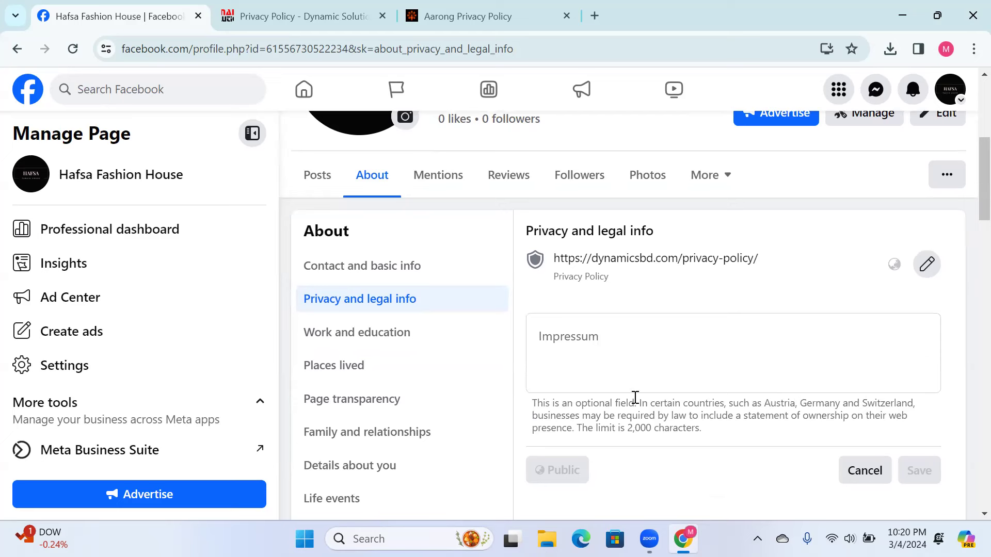
left_click_drag(532, 403, 846, 401)
left_click(854, 402)
left_click_drag(764, 404, 921, 408)
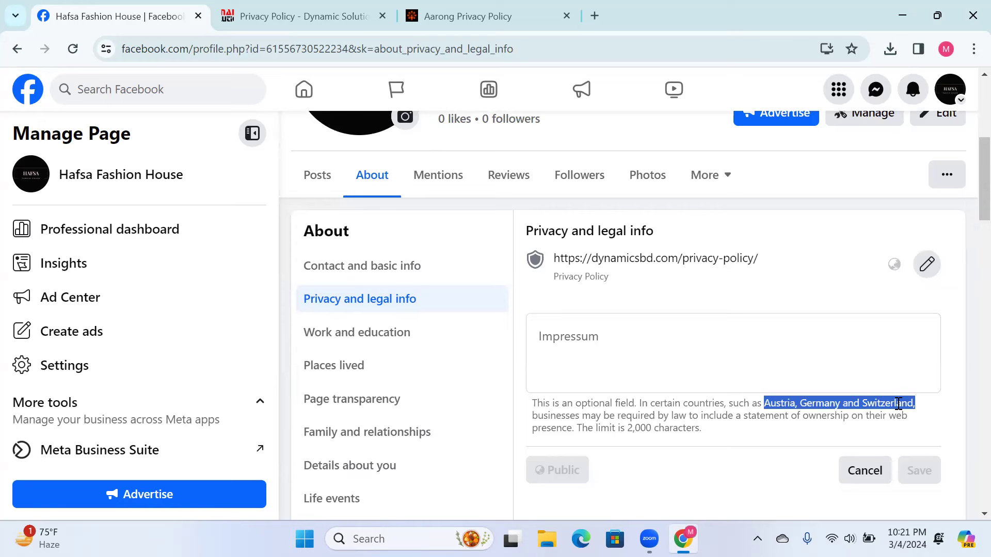
Google 'what is impressum in facebook page' in a new tab and read the result snippet.
left_click(596, 17)
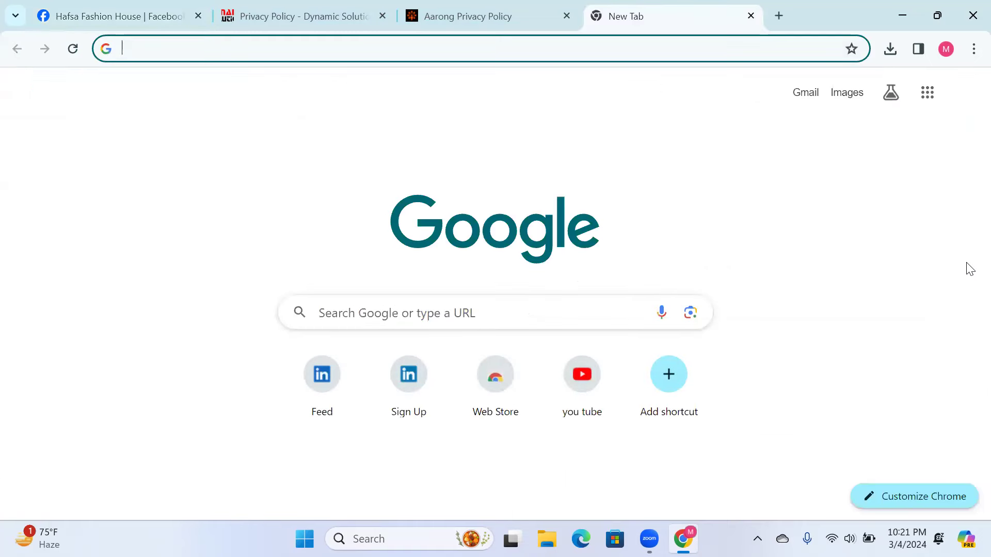
type("w")
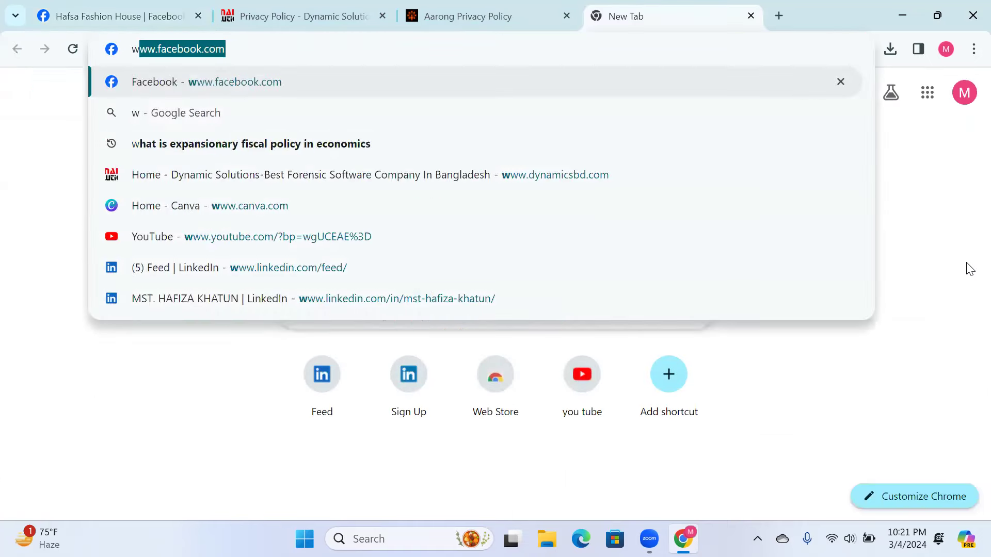
type("hat is ")
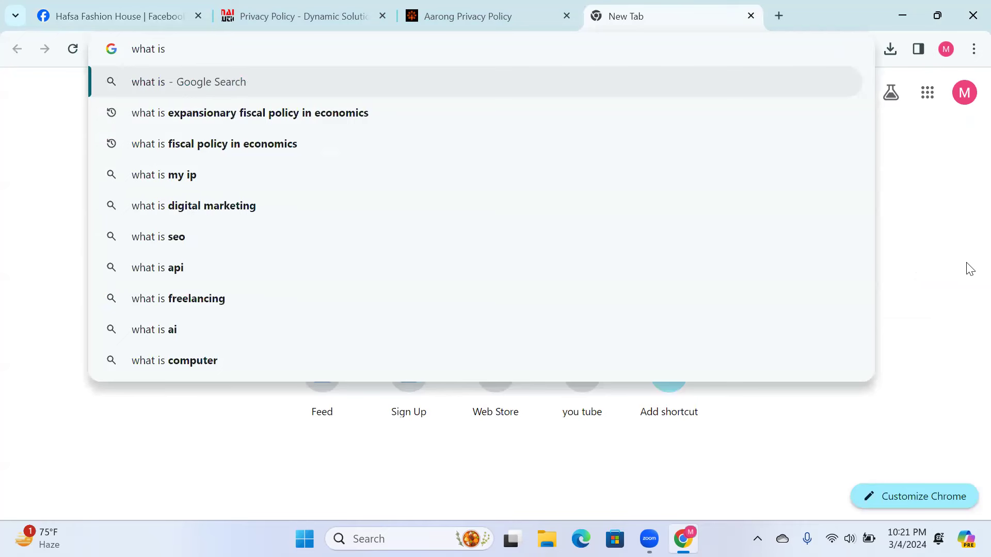
type("impre")
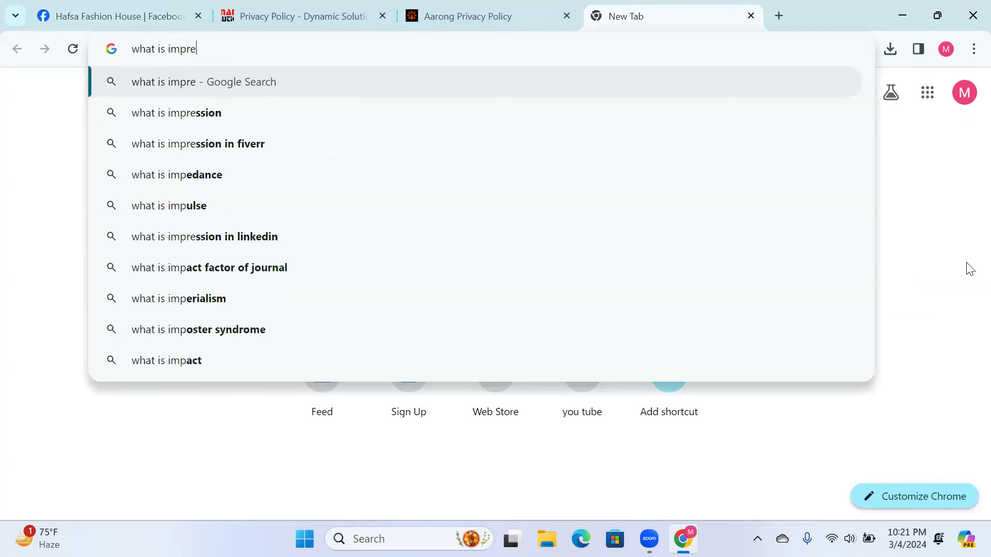
type("ssum in")
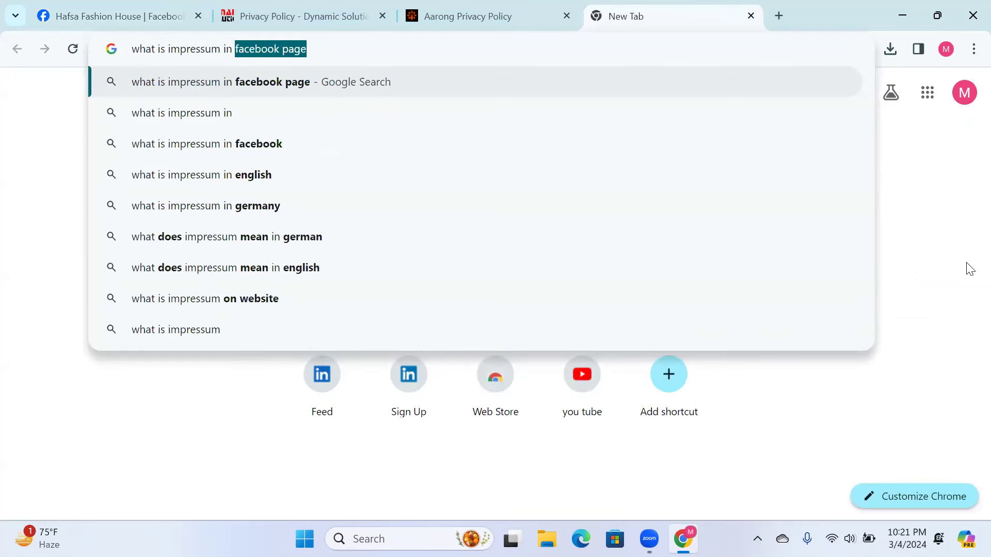
key("Return")
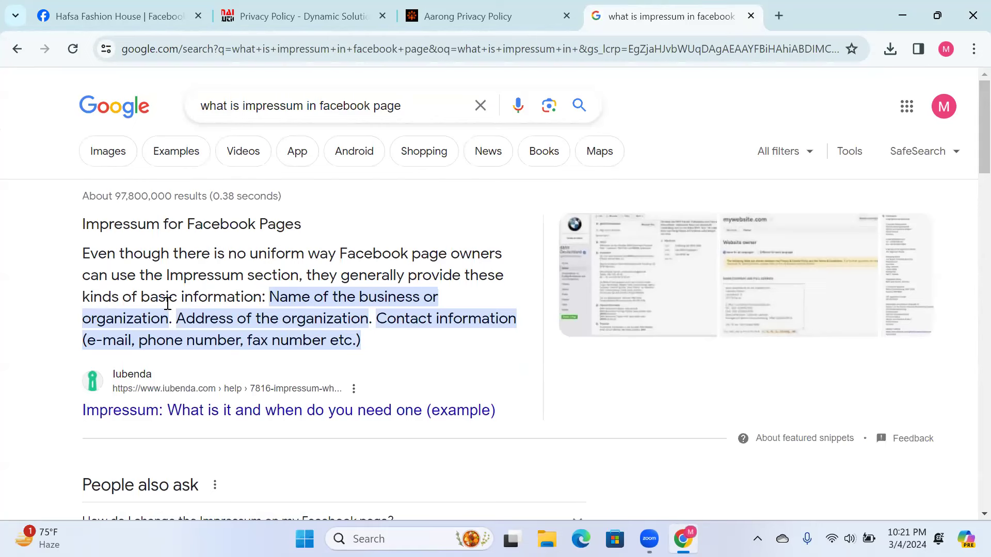
left_click_drag(76, 298, 456, 325)
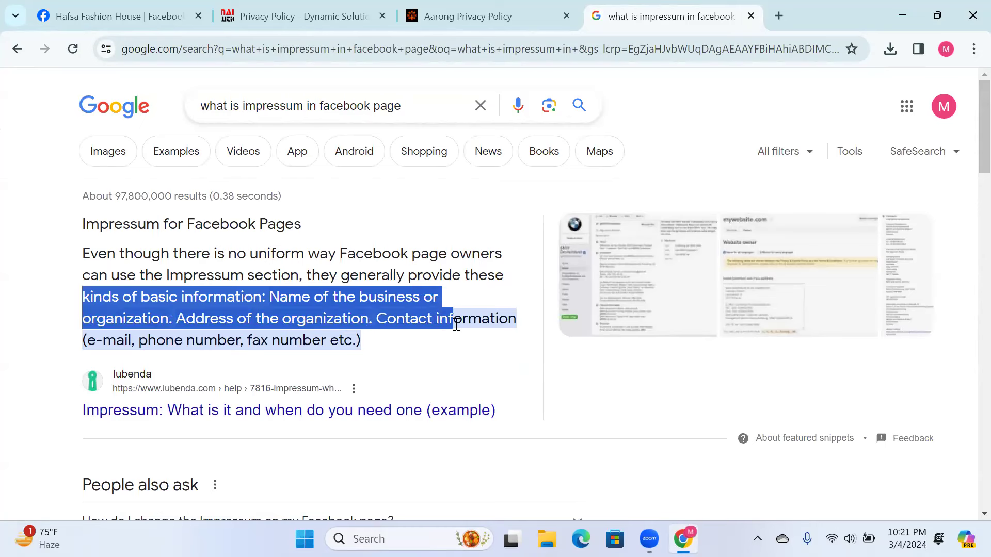
left_click(362, 305)
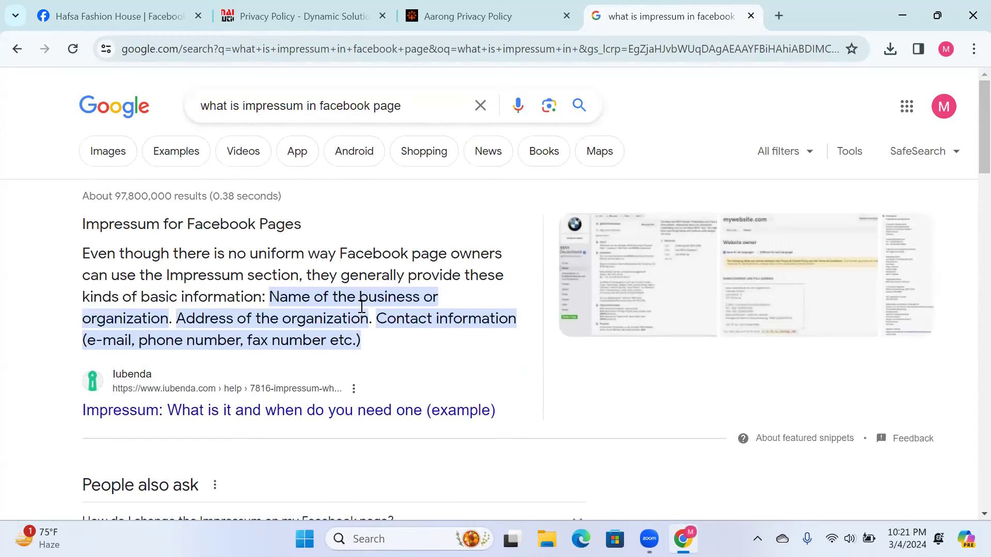
Browse the image results, then cancel the empty Impressum entry back on Facebook.
left_click(127, 157)
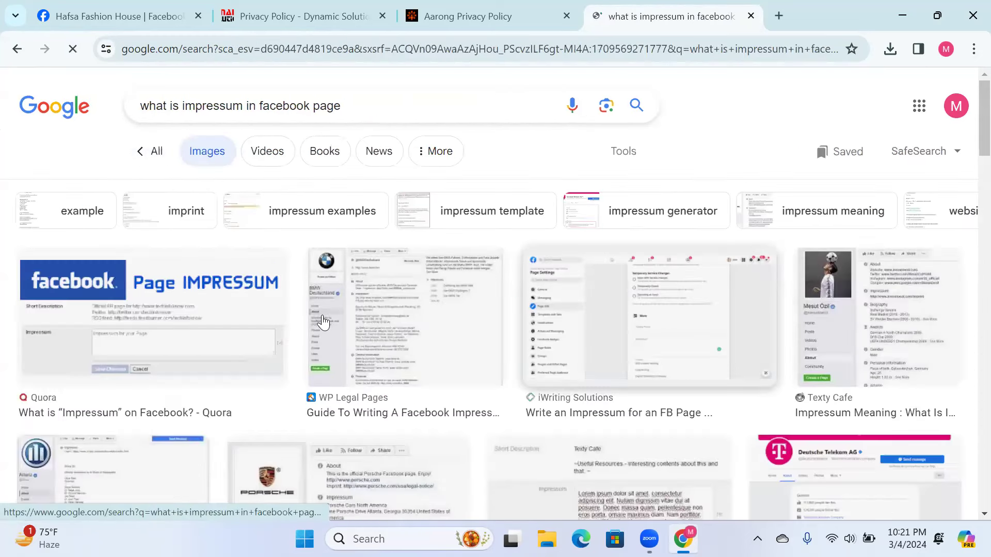
scroll(696, 299, "down", 1)
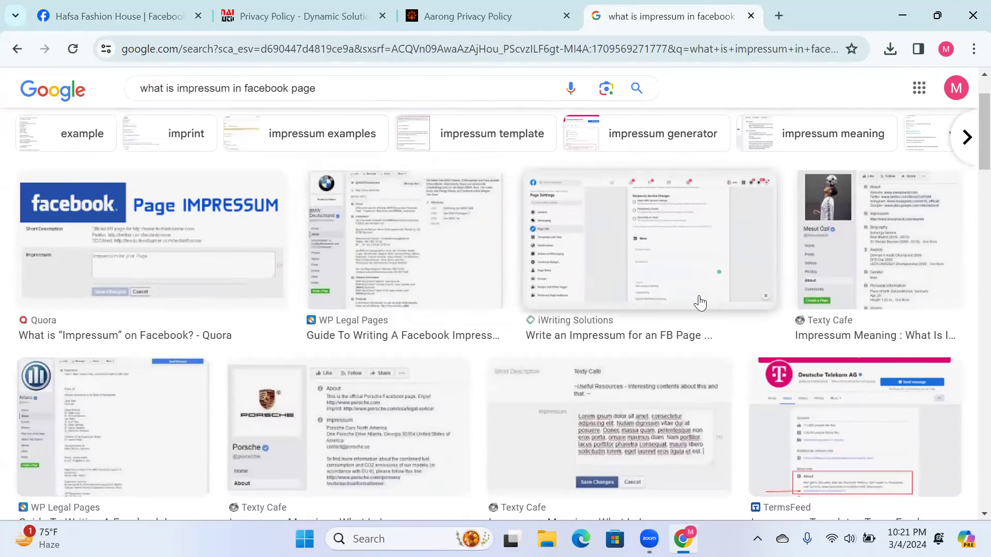
scroll(785, 317, "down", 1)
scroll(717, 338, "down", 2)
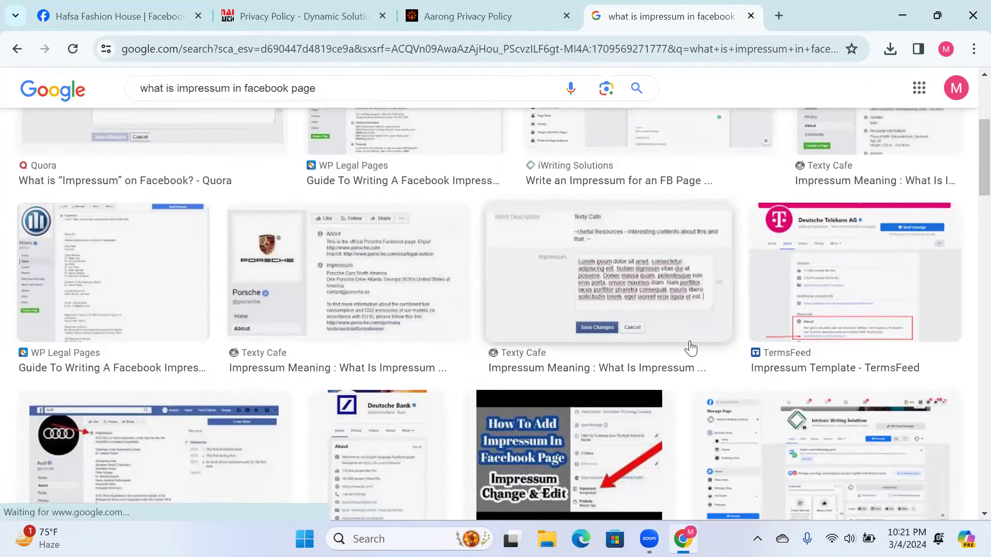
scroll(633, 267, "down", 1)
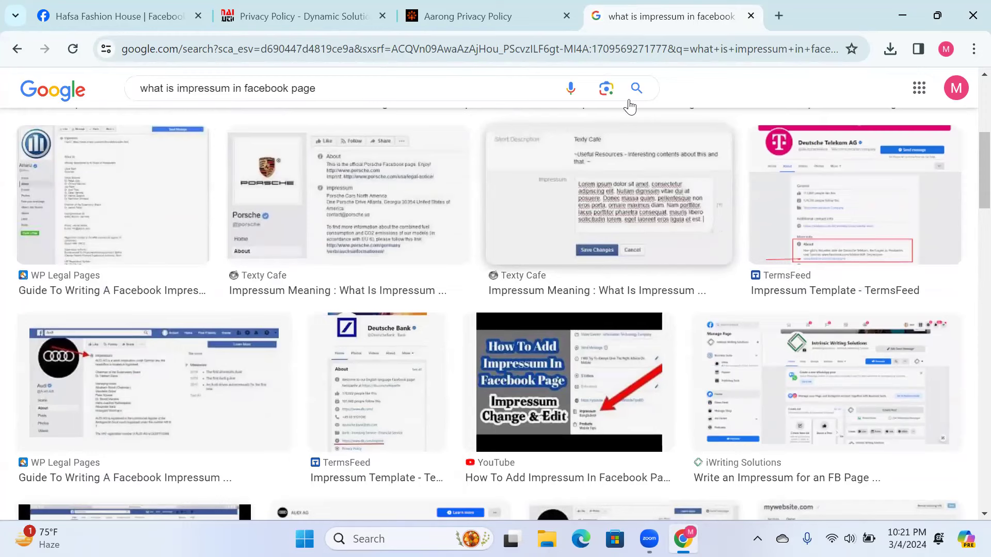
left_click(87, 12)
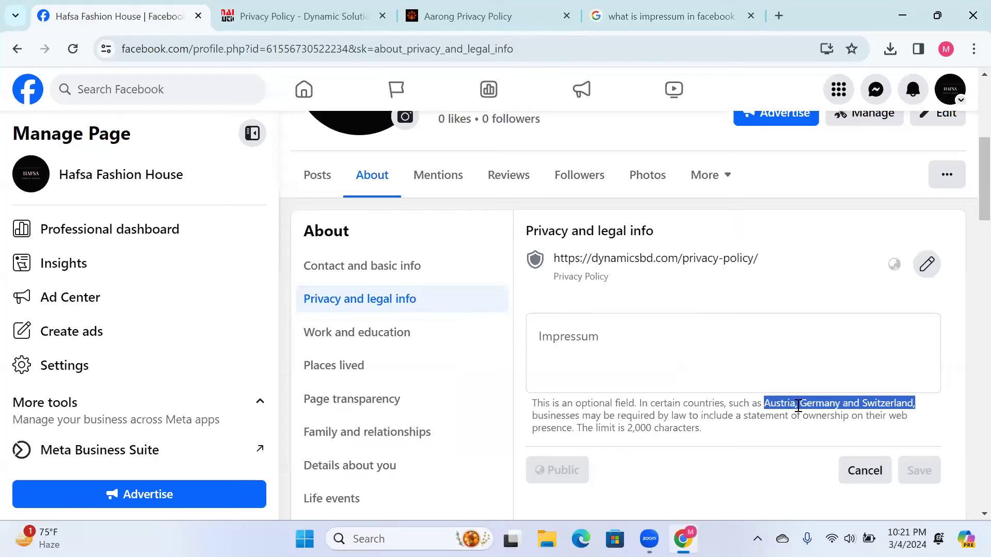
left_click(864, 472)
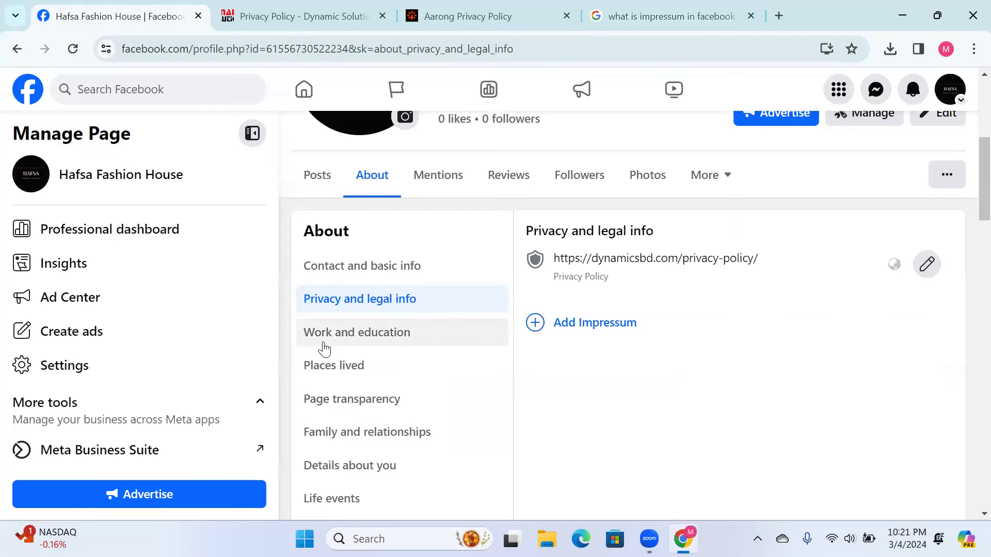